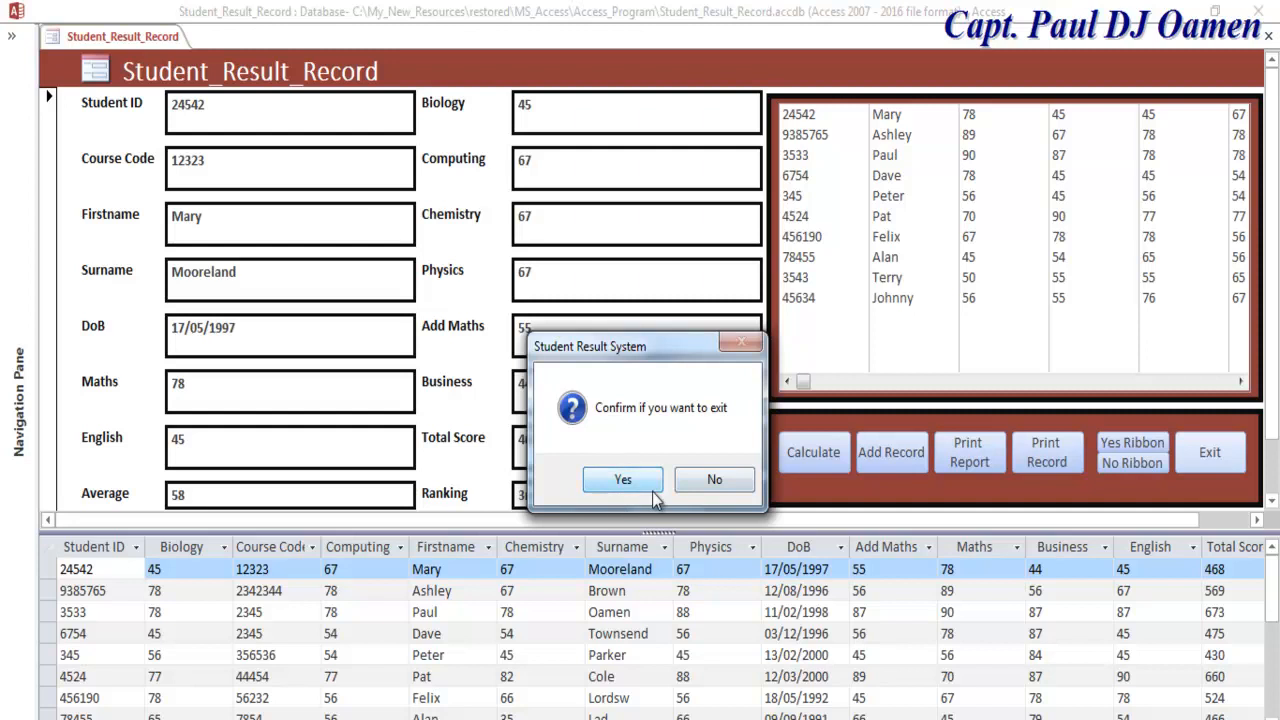
- Decline the exit confirmation and test the form's ribbon controls, leaving the ribbon hidden
left_click(722, 487)
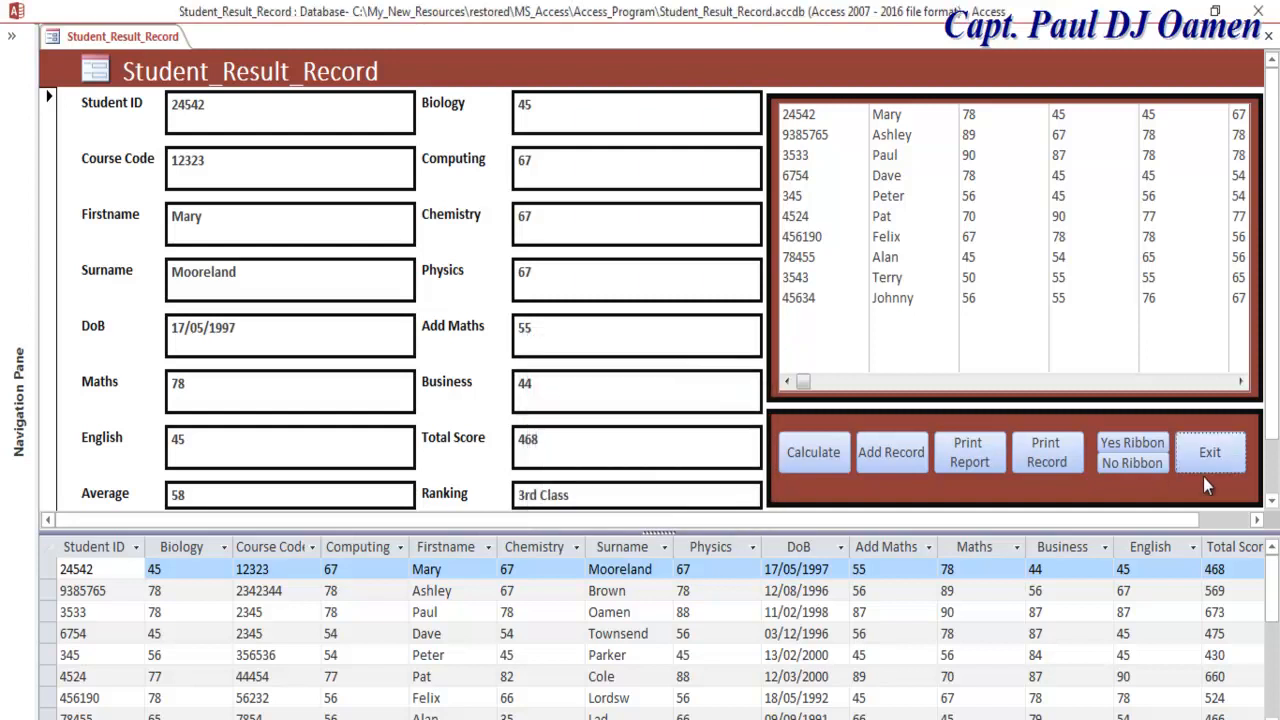
left_click(1148, 466)
left_click(1124, 442)
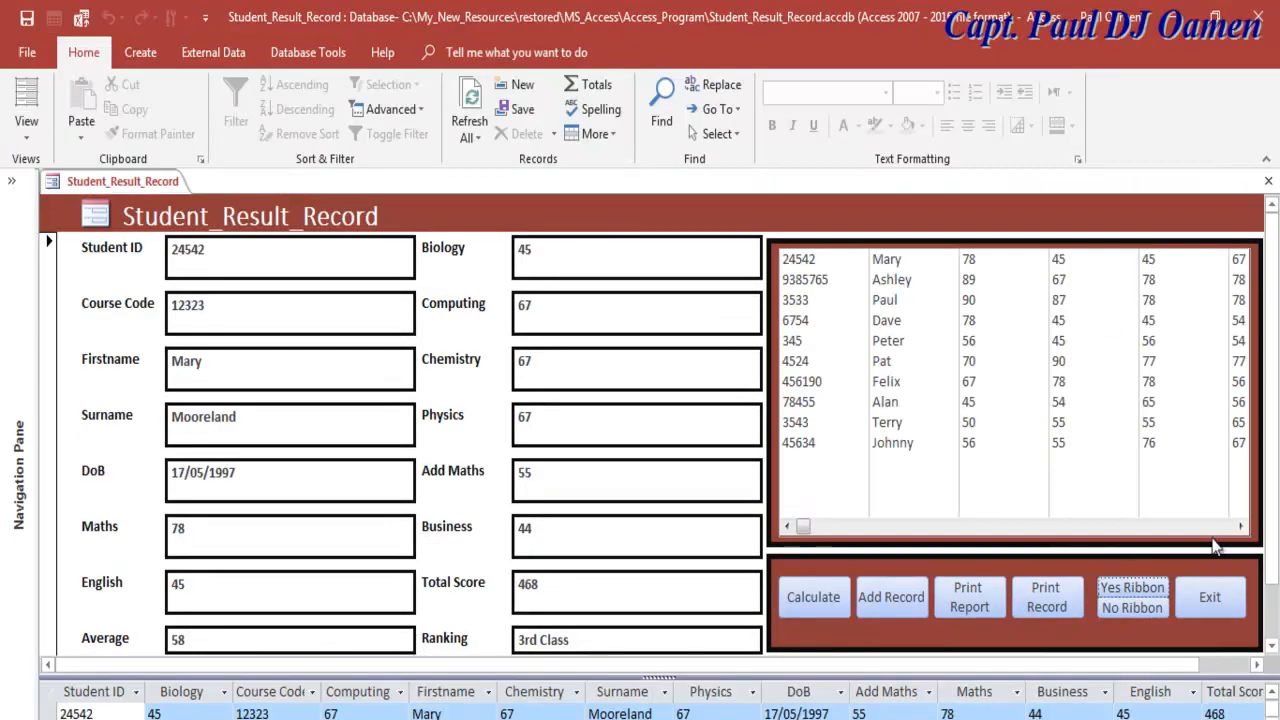
left_click(1141, 613)
left_click(1158, 446)
left_click(1140, 606)
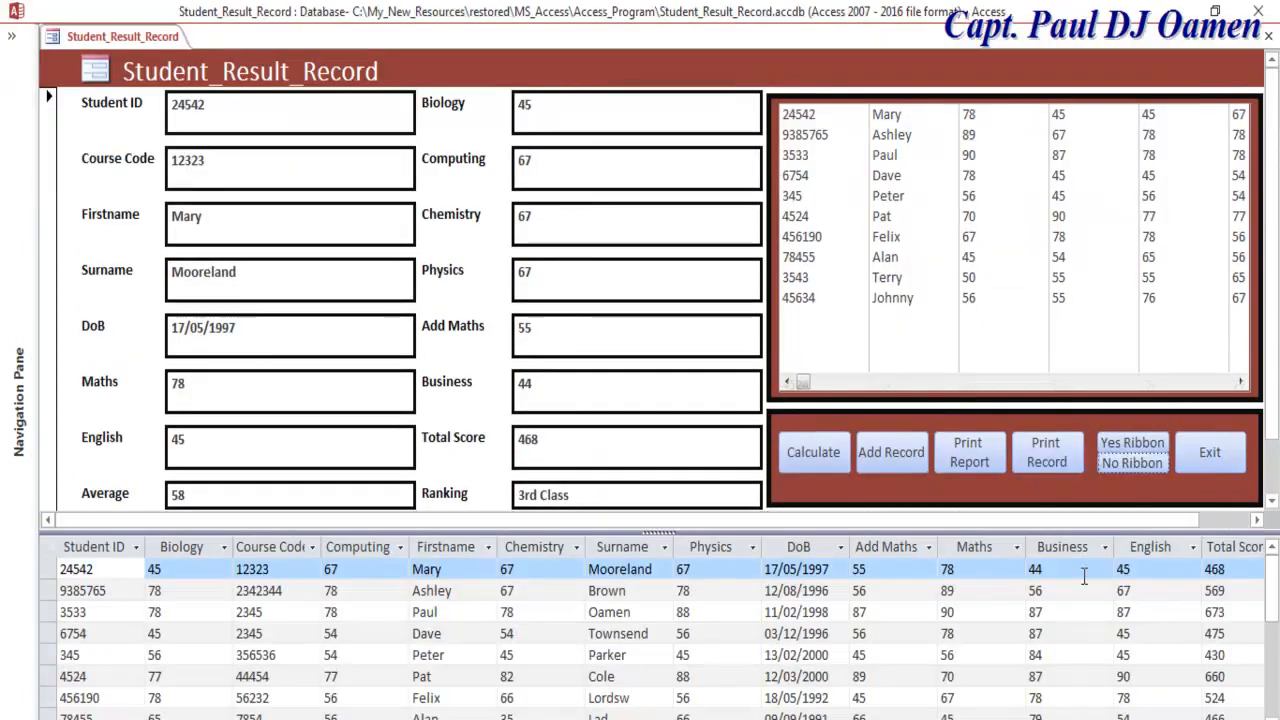
- Print the selected student record with the Send To OneNote 2016 printer
left_click(1056, 458)
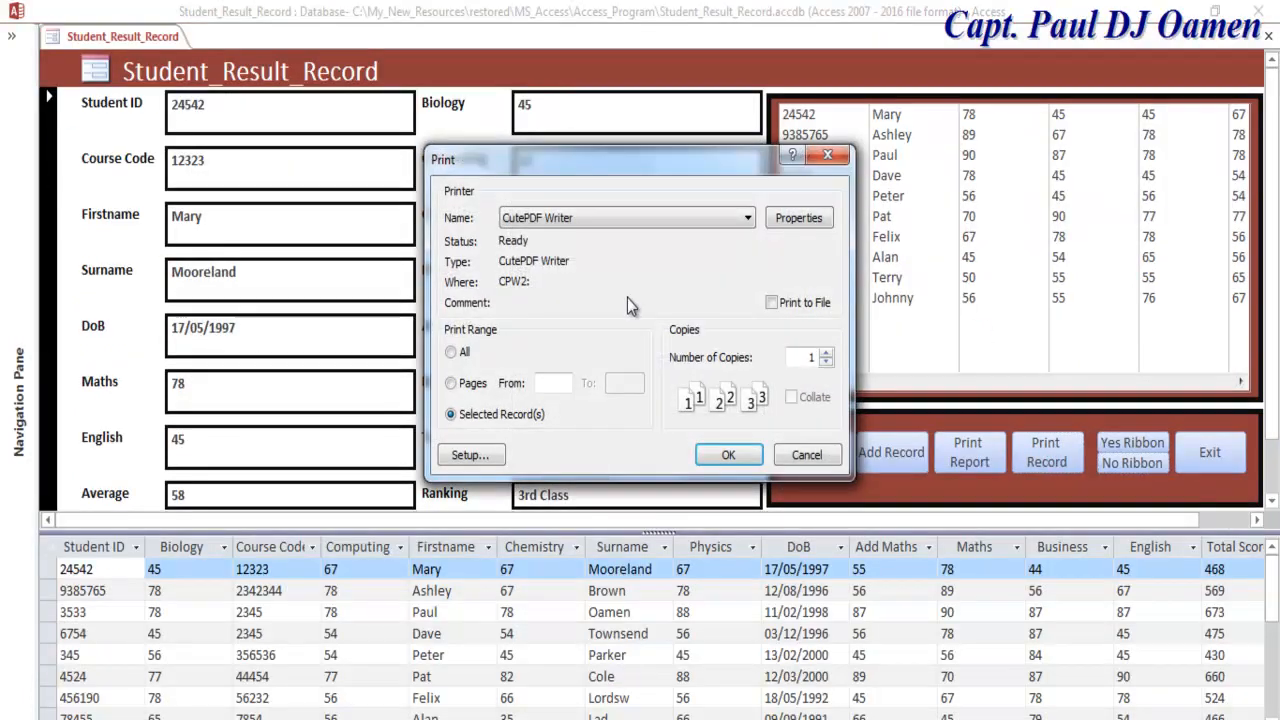
left_click(746, 222)
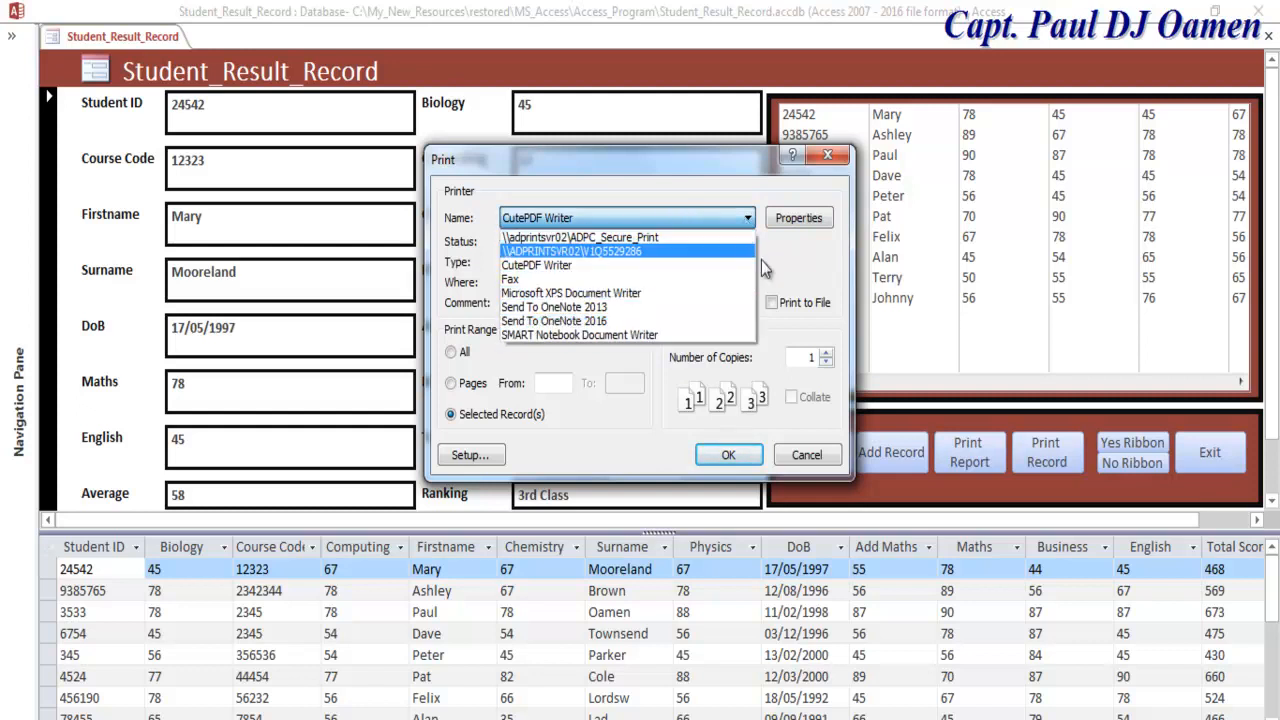
left_click(796, 266)
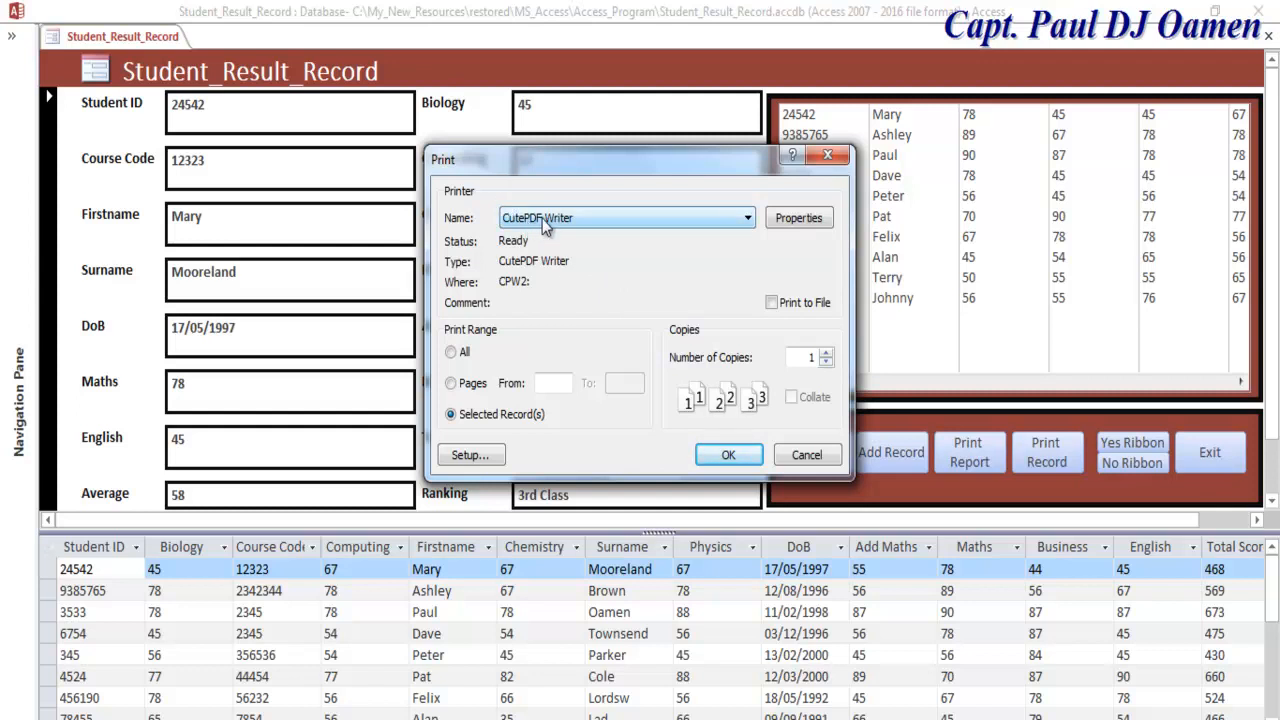
left_click(748, 222)
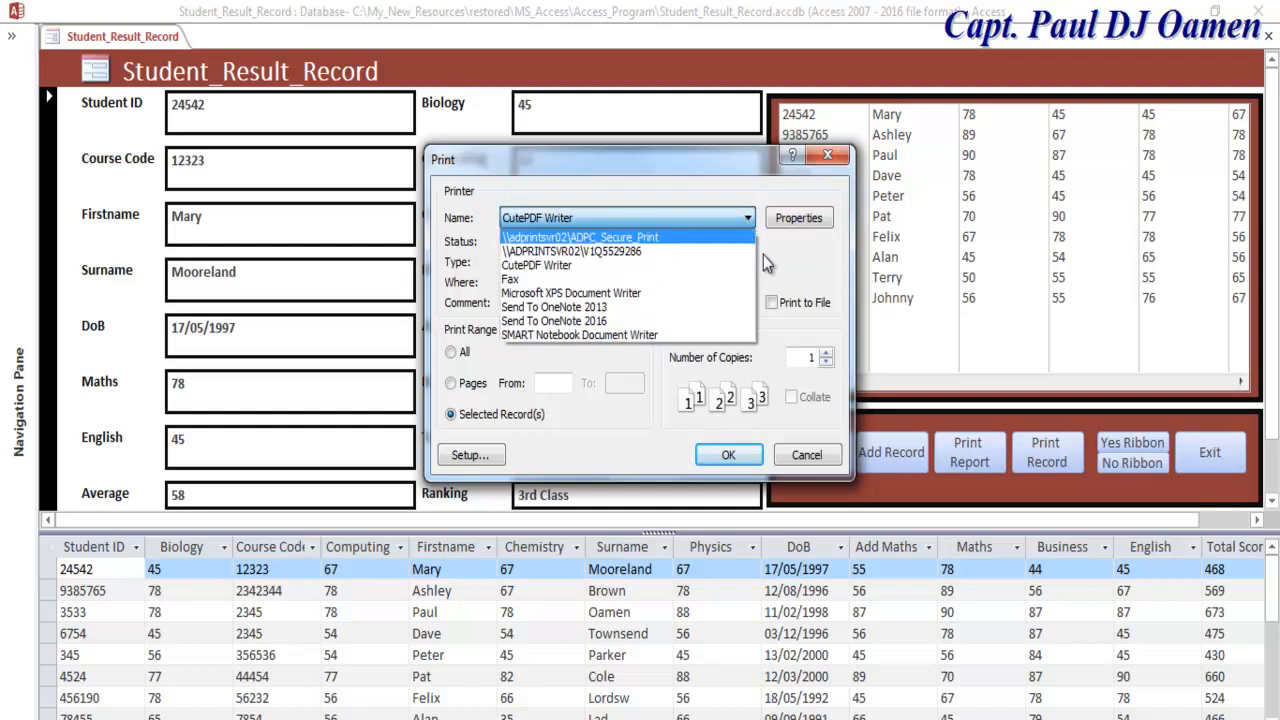
left_click(590, 323)
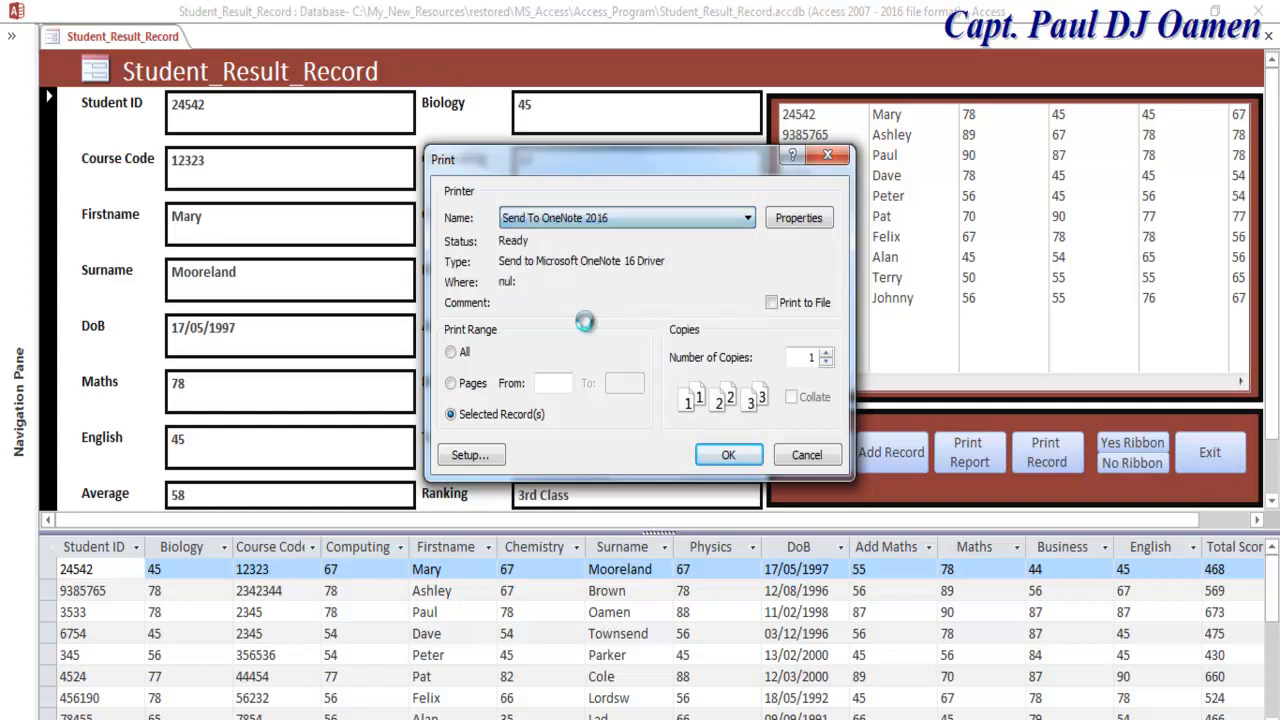
left_click(729, 456)
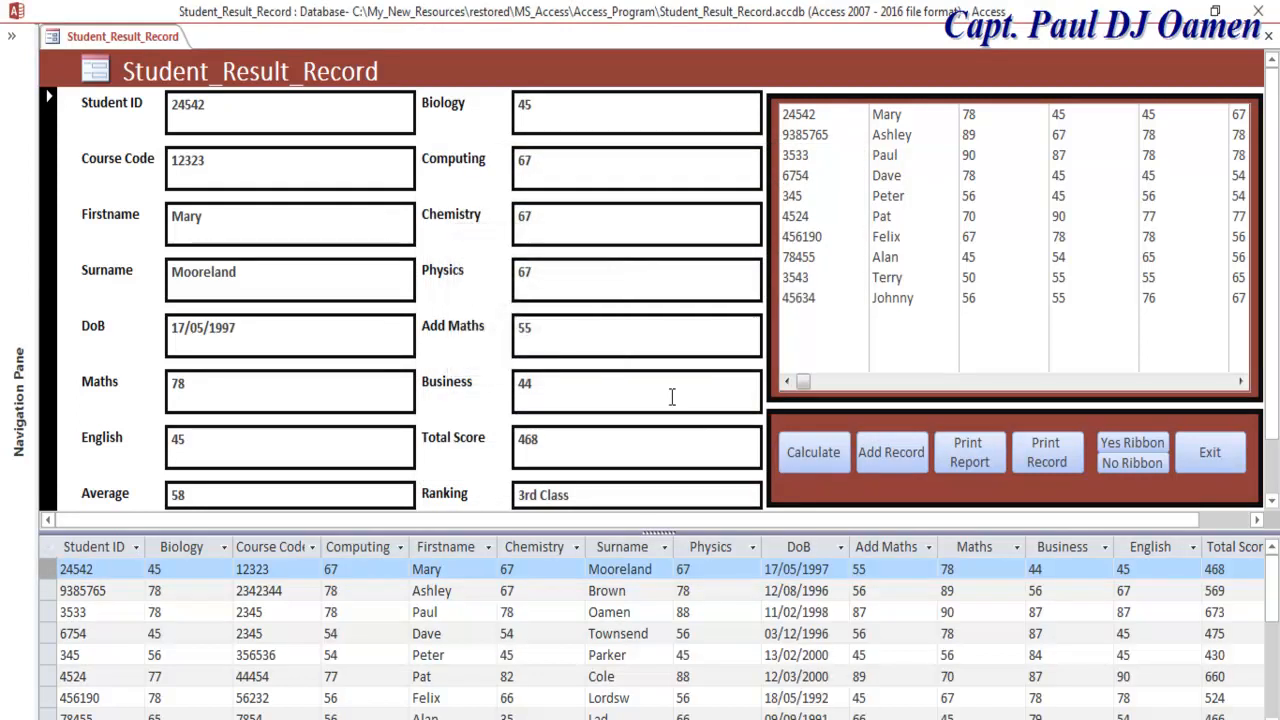
- Preview the student results report without the ribbon and again in landscape with the ribbon shown, closing each preview and hiding the ribbon
left_click(978, 464)
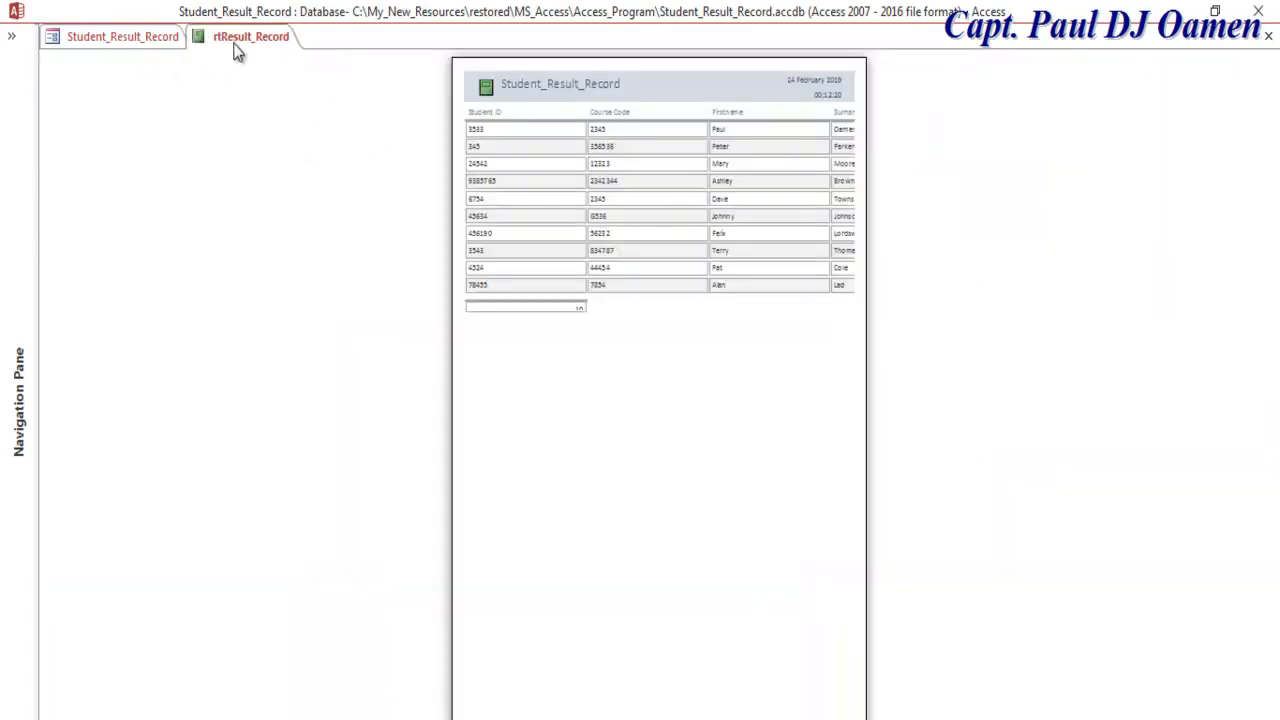
left_click(1268, 37)
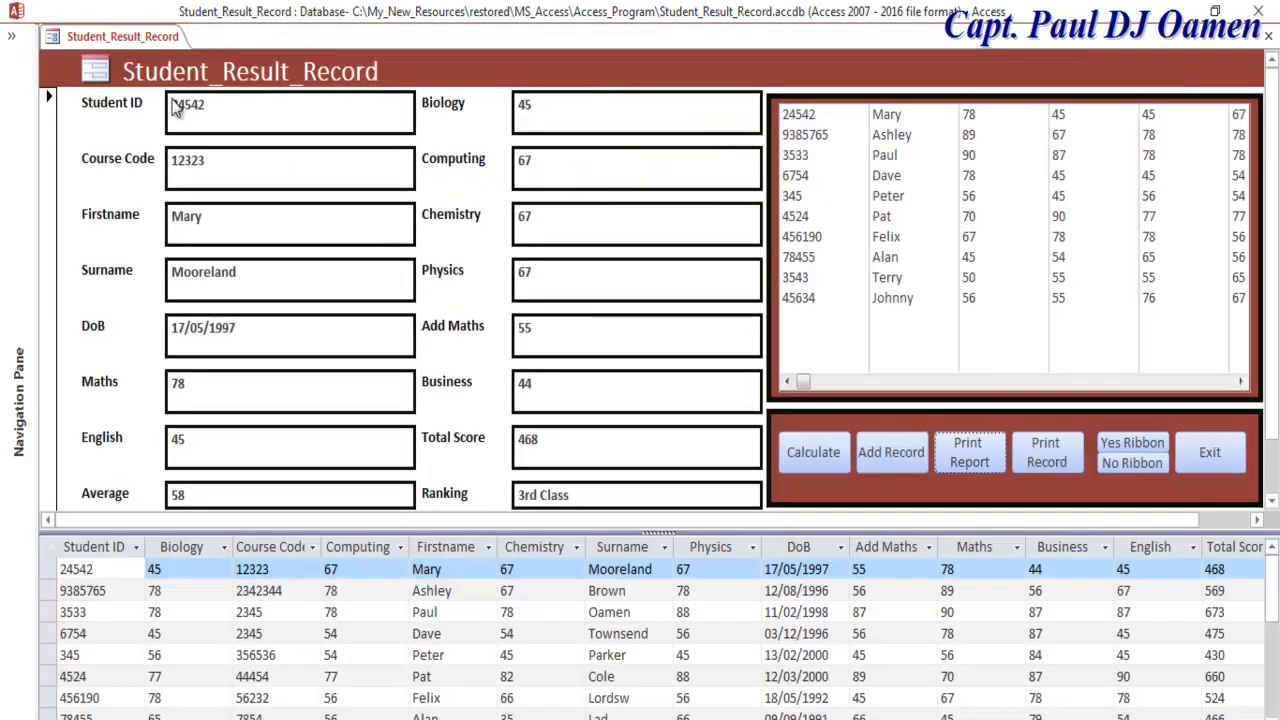
left_click(1125, 460)
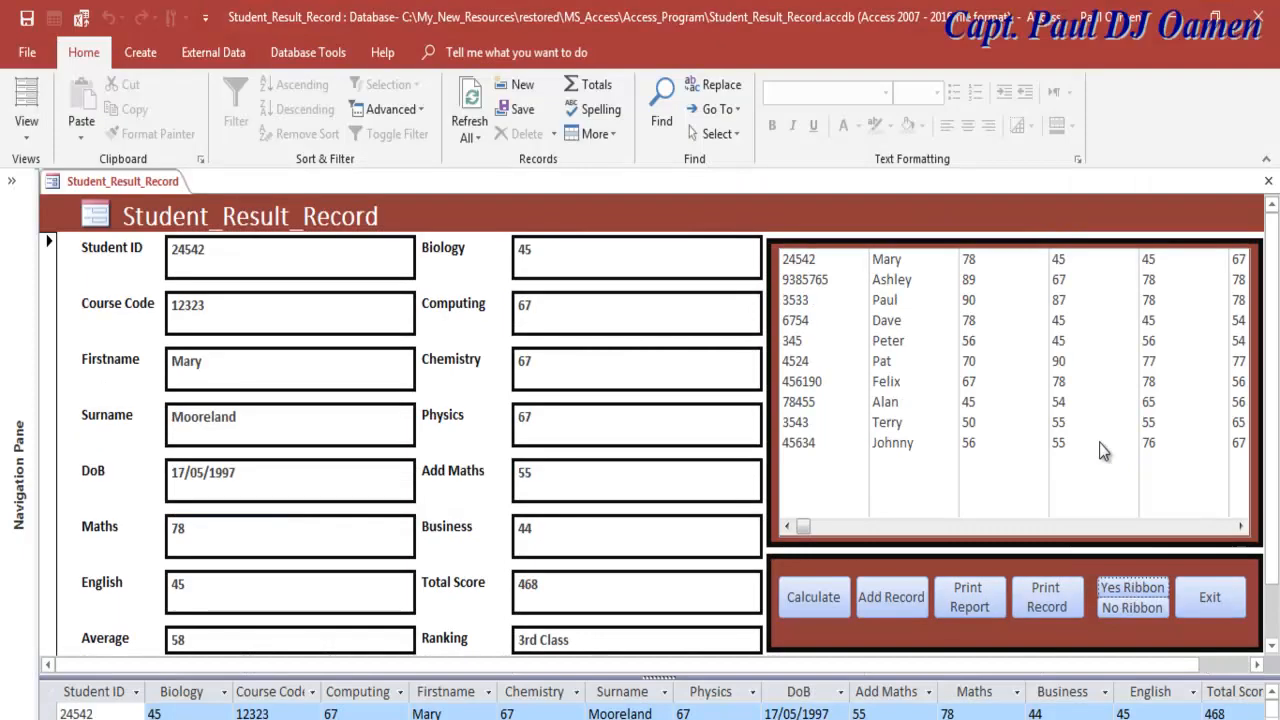
left_click(964, 621)
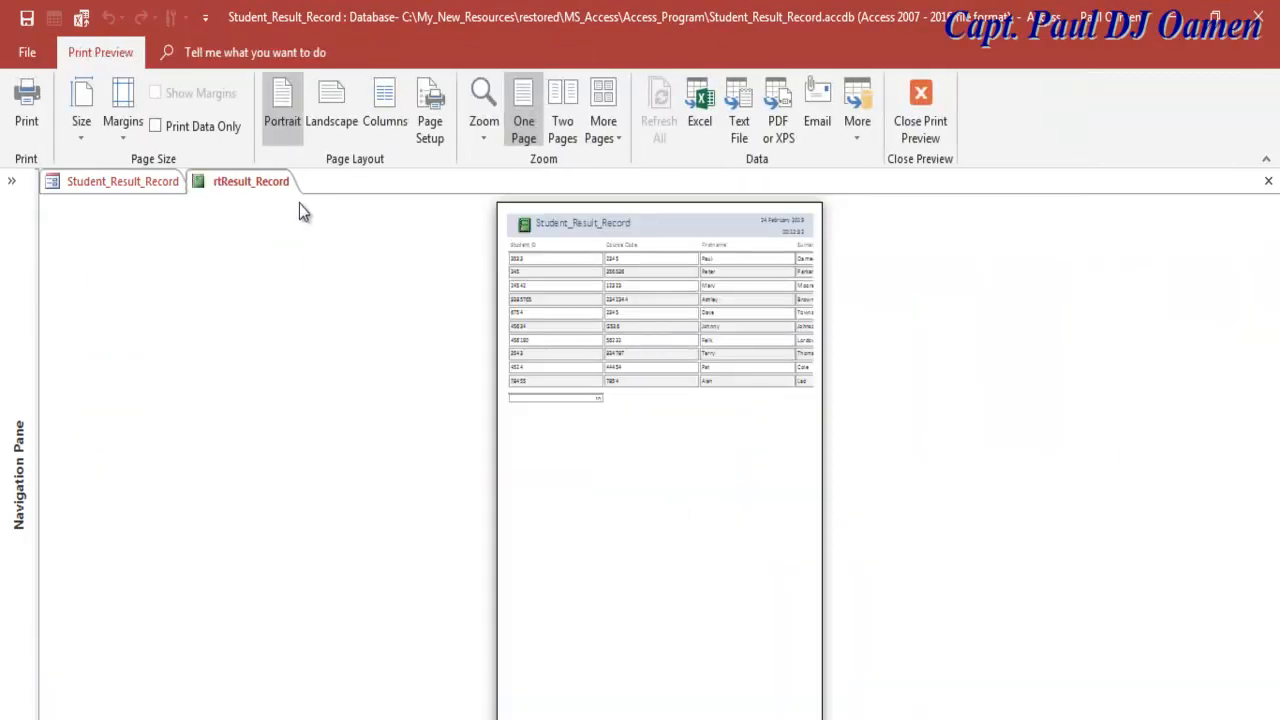
left_click(331, 118)
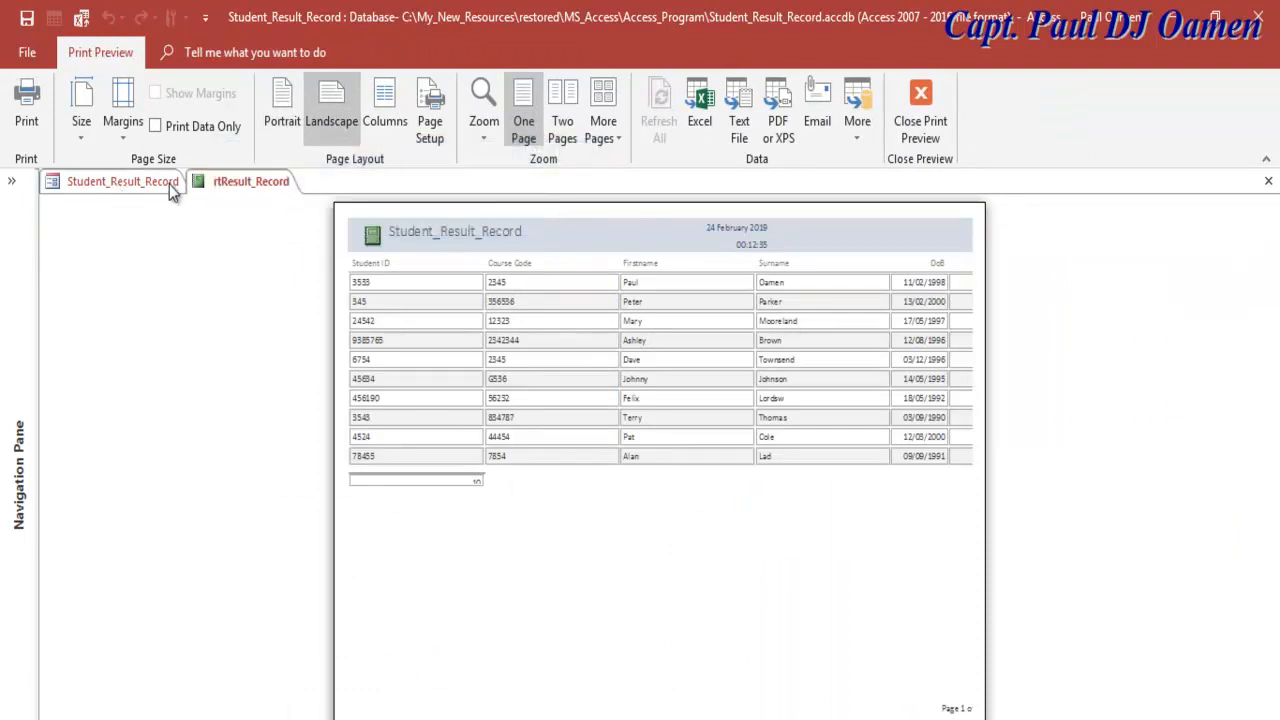
left_click(1268, 181)
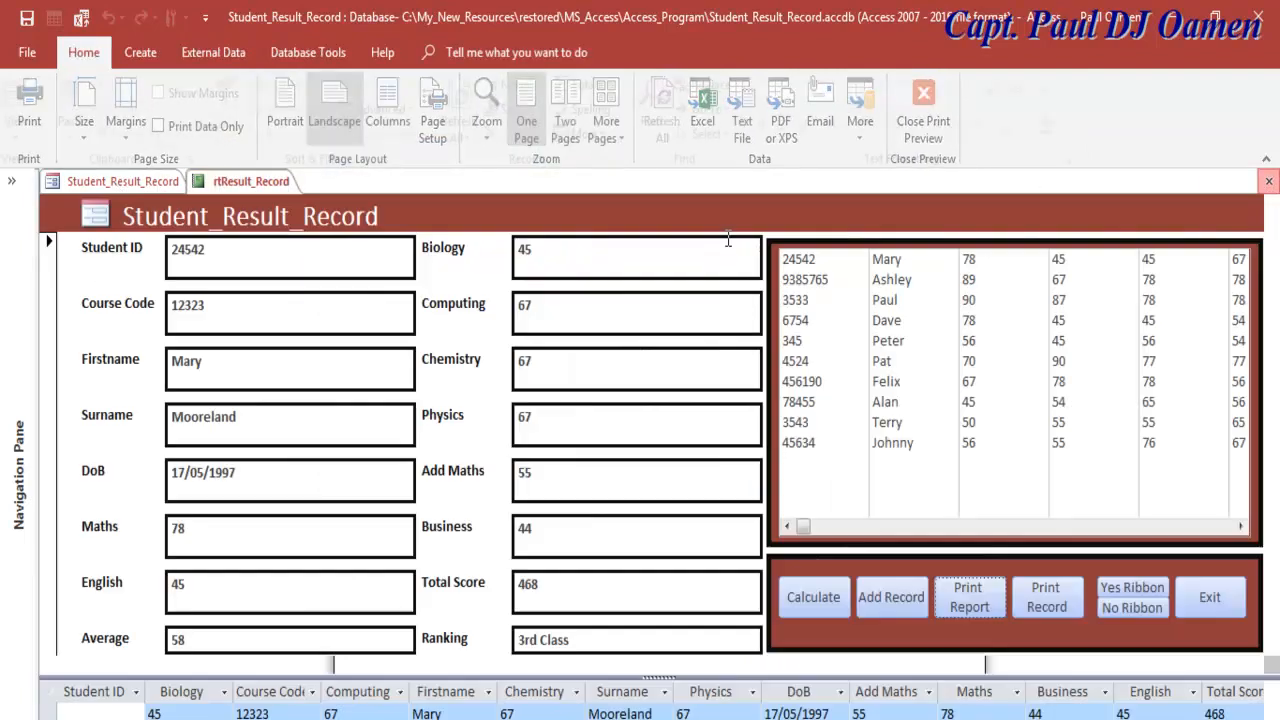
left_click(1132, 606)
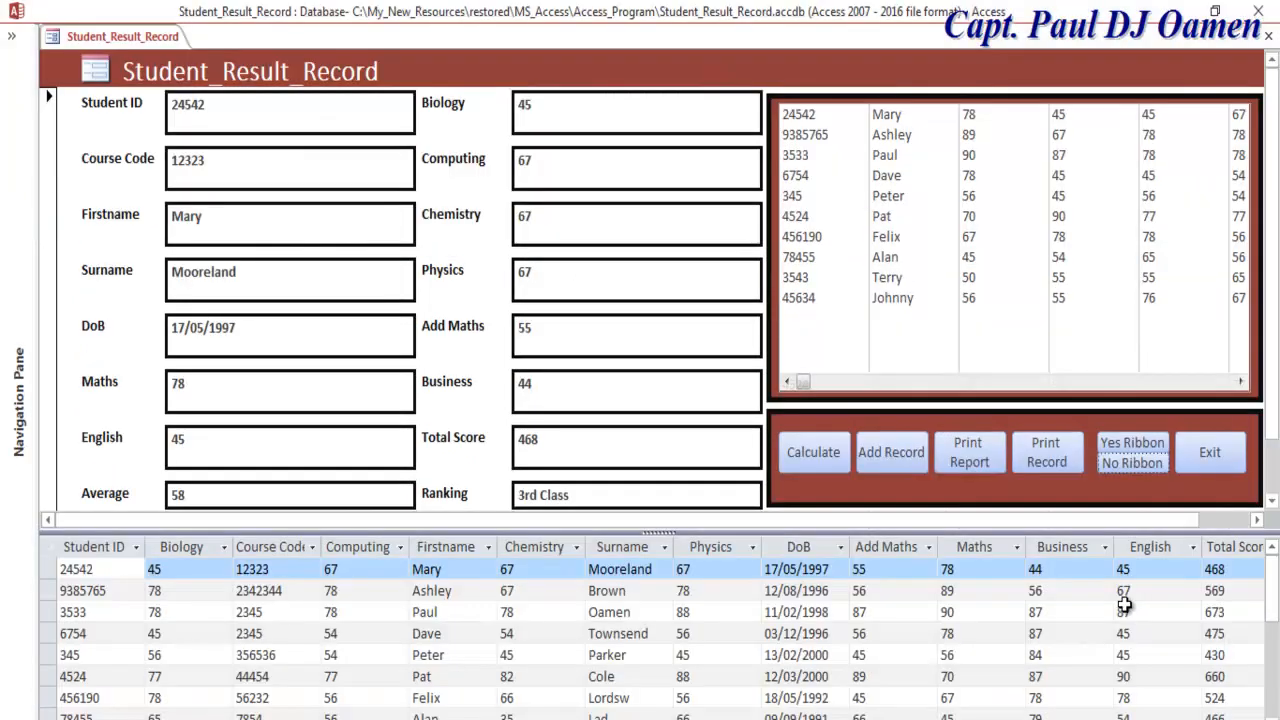
- Add a new record and enter the student's ID and the course code 1784
left_click(883, 460)
left_click(203, 112)
type("094922")
left_click(209, 164)
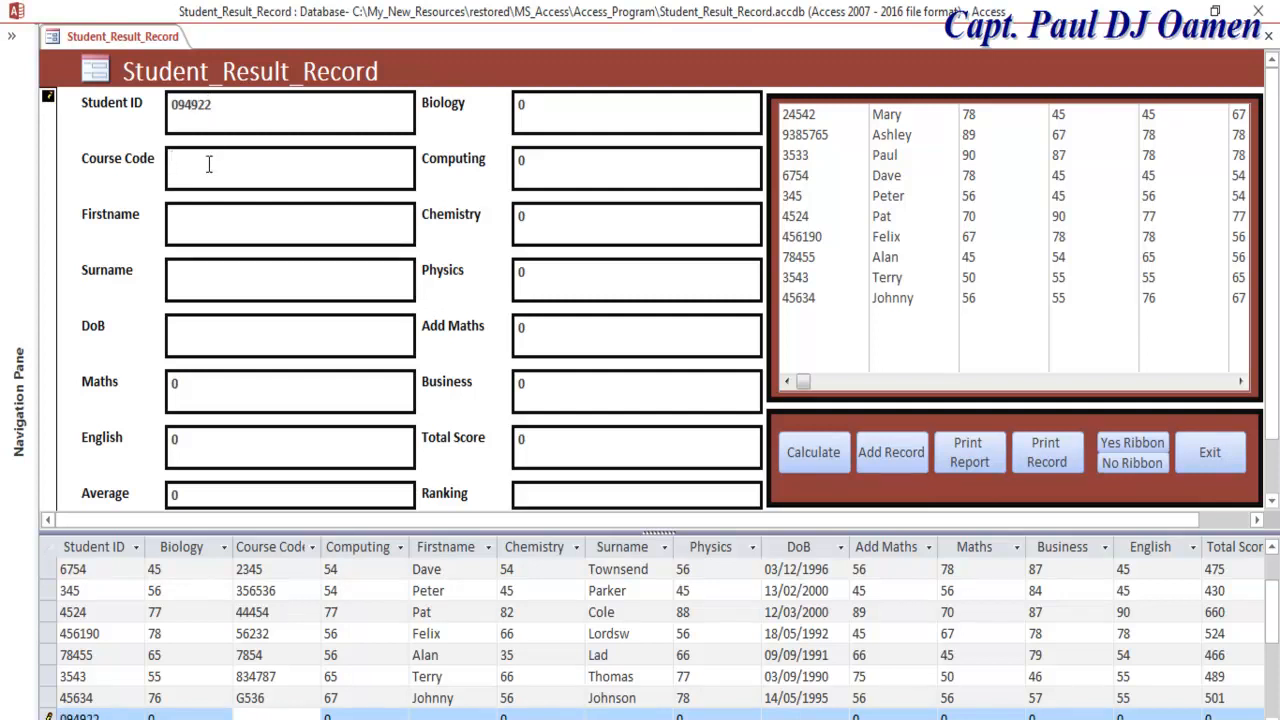
type("1784")
- Enter the student's first name, surname and date of birth in the new record
left_click(229, 221)
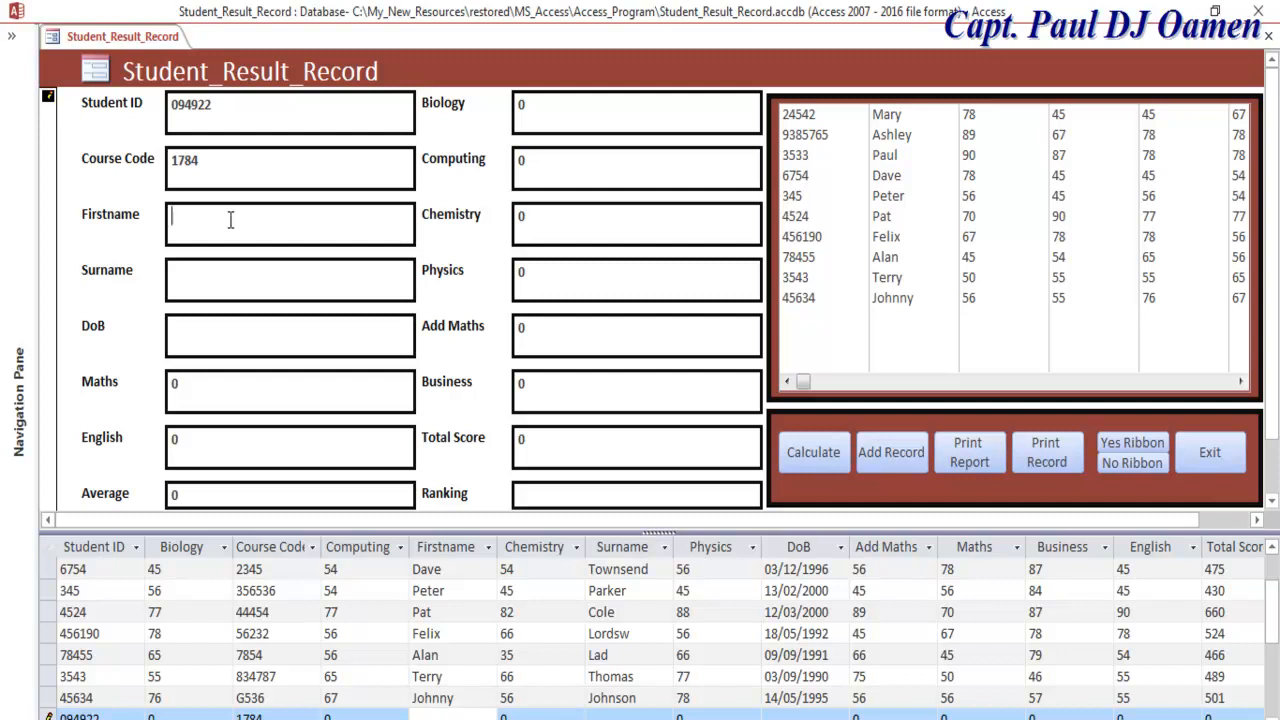
type("Steve")
left_click(259, 270)
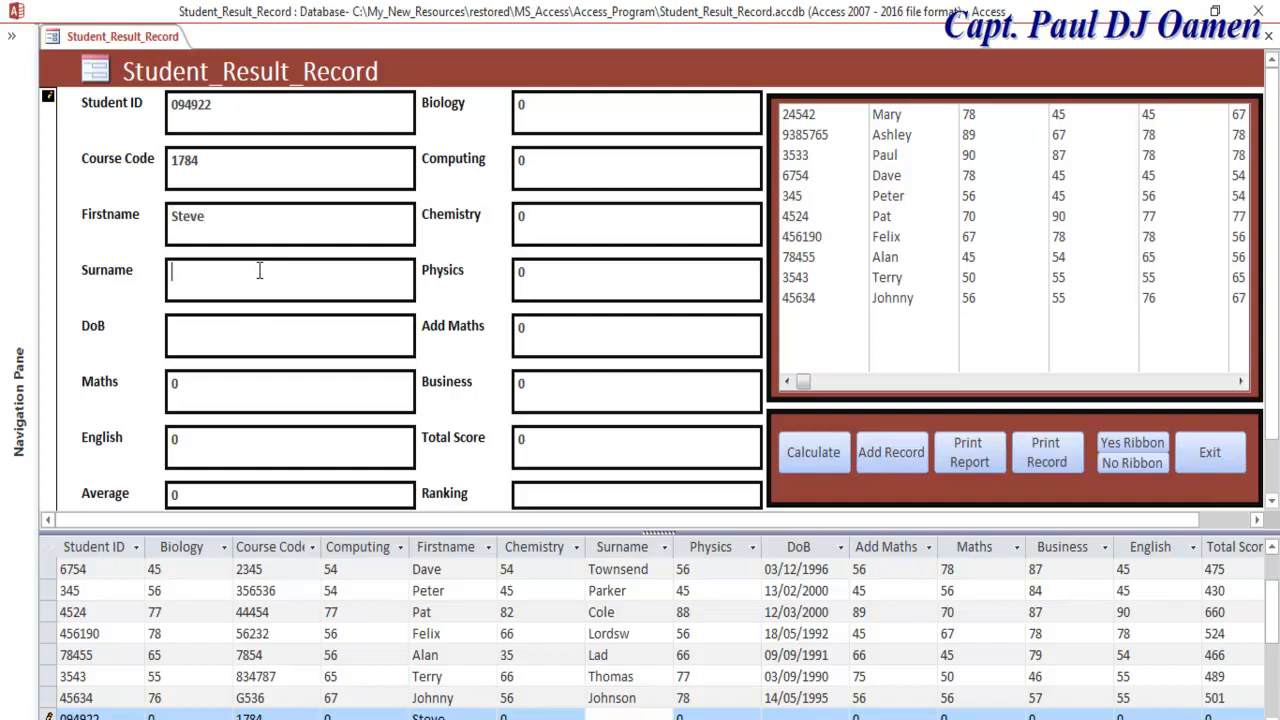
type("Hammer")
left_click(248, 332)
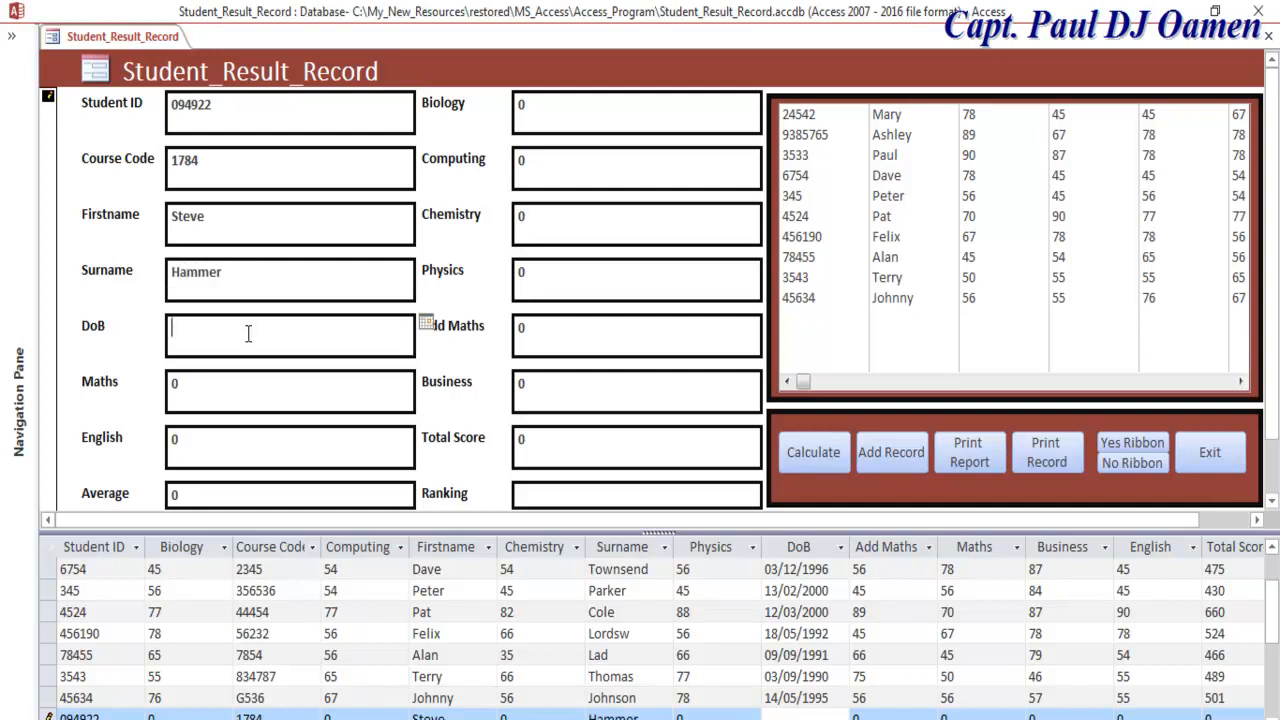
type("12")
type("/08")
type("/")
type("1")
type("8988")
left_click(222, 333)
key("BackSpace")
- Set the marks to 90 for Maths, 93 for Biology, 96 for Computing and 97 for Chemistry
left_click(176, 385)
type("9")
left_click(521, 105)
type("93")
left_click(515, 162)
type("96")
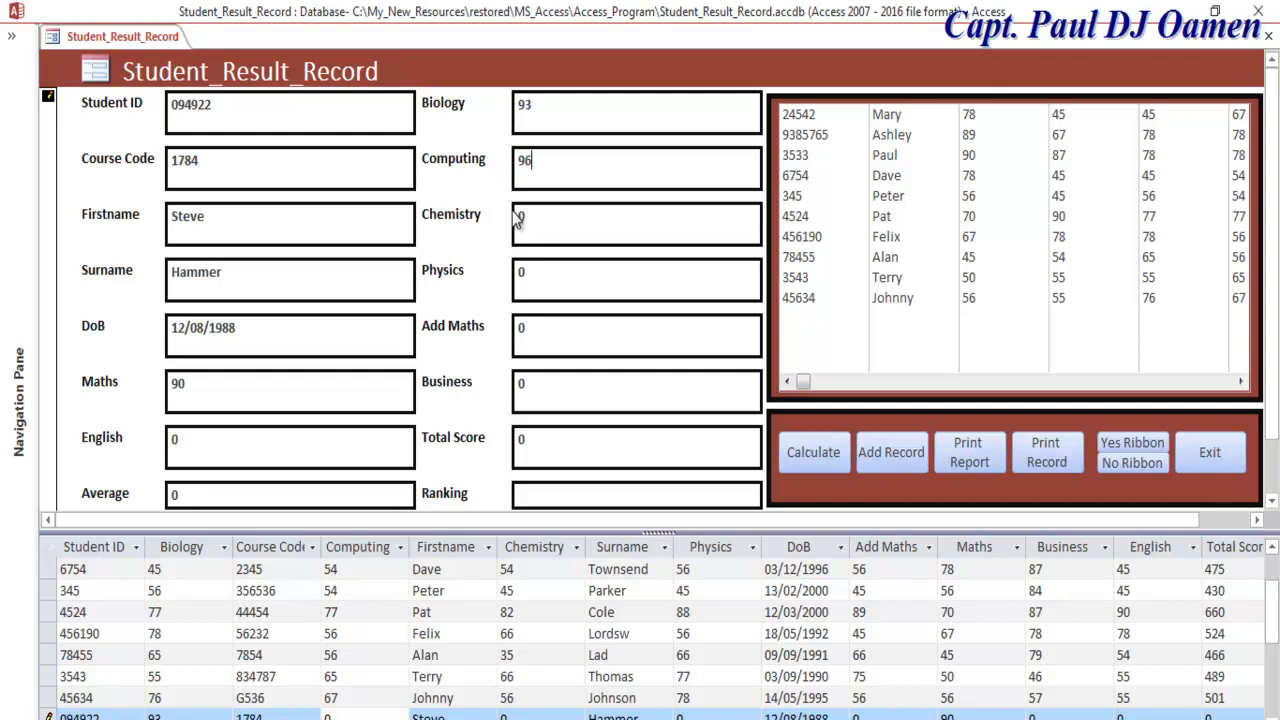
left_click(518, 224)
type("97")
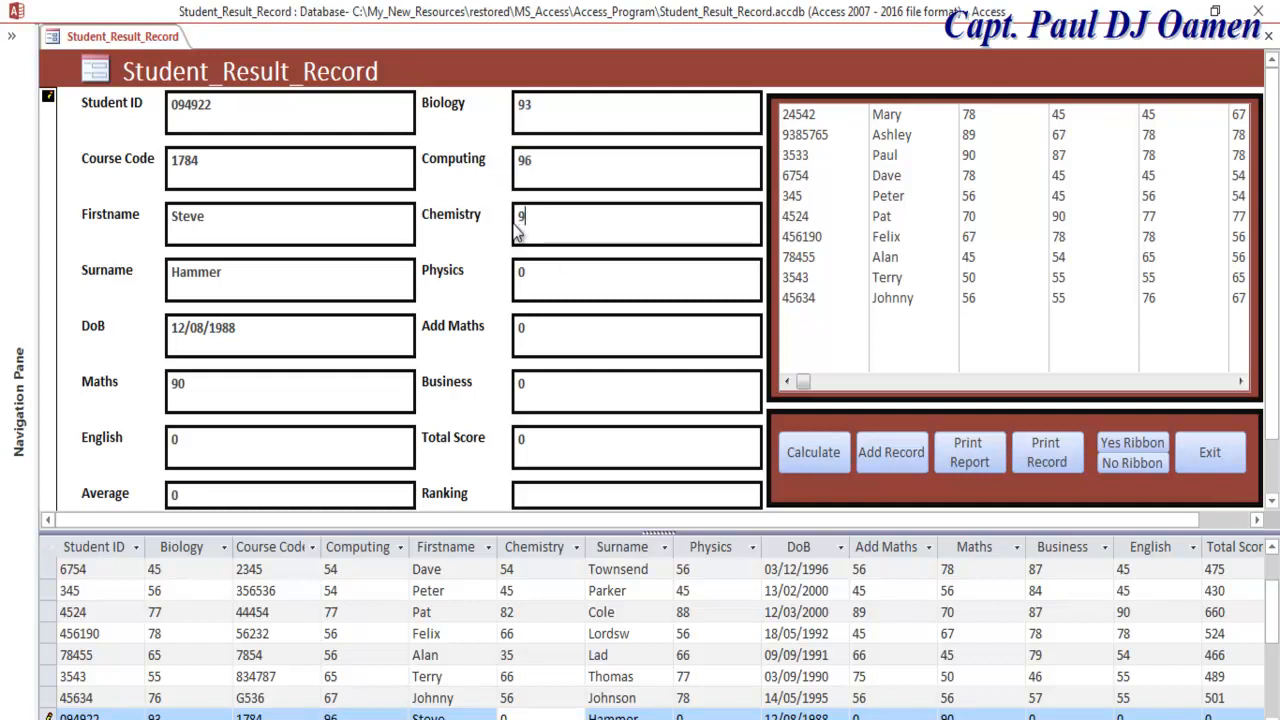
- Set Physics to 92, Add Maths to 97 and Business to 97, and calculate the student's results
left_click(521, 272)
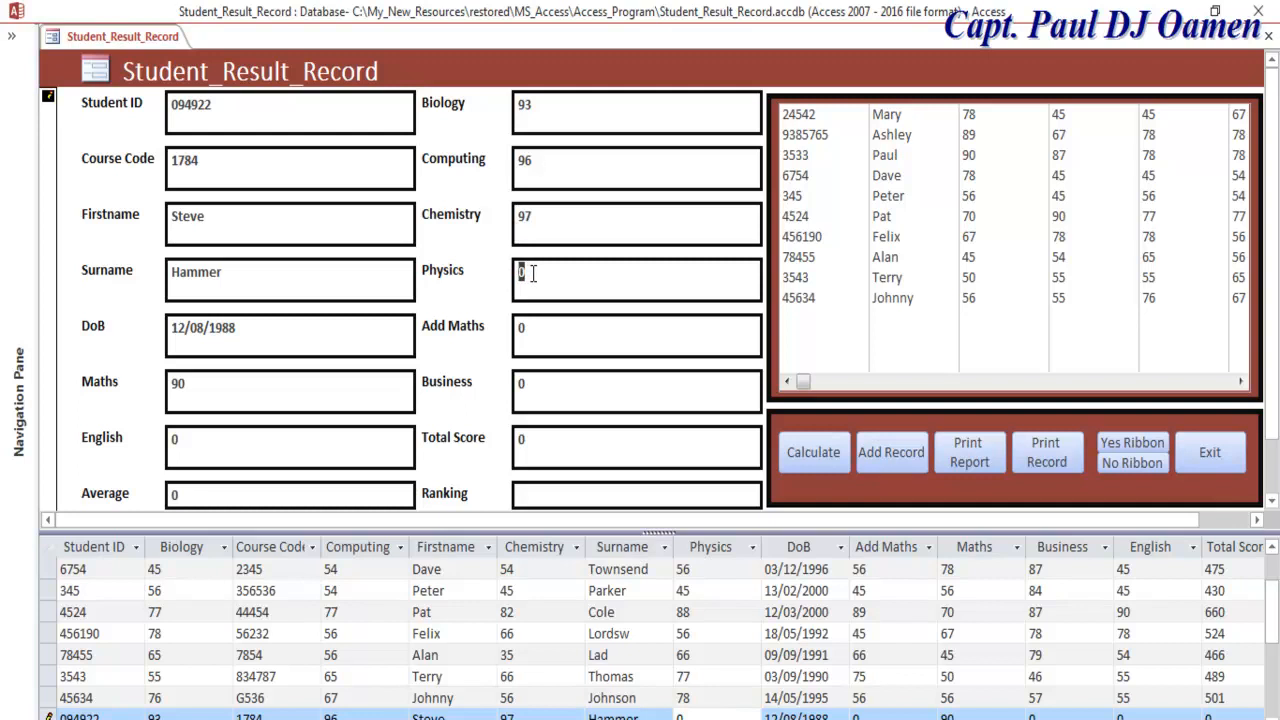
type("92")
left_click(518, 338)
type("9")
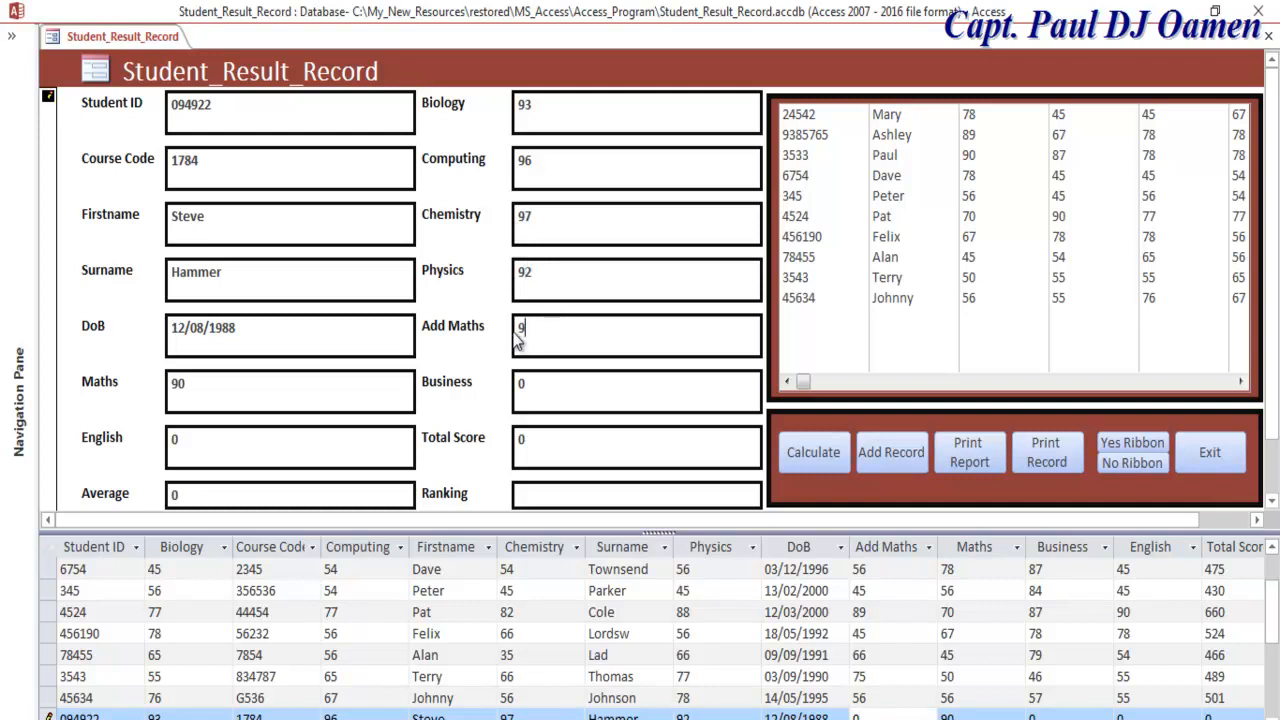
type("7")
left_click(516, 390)
type("97")
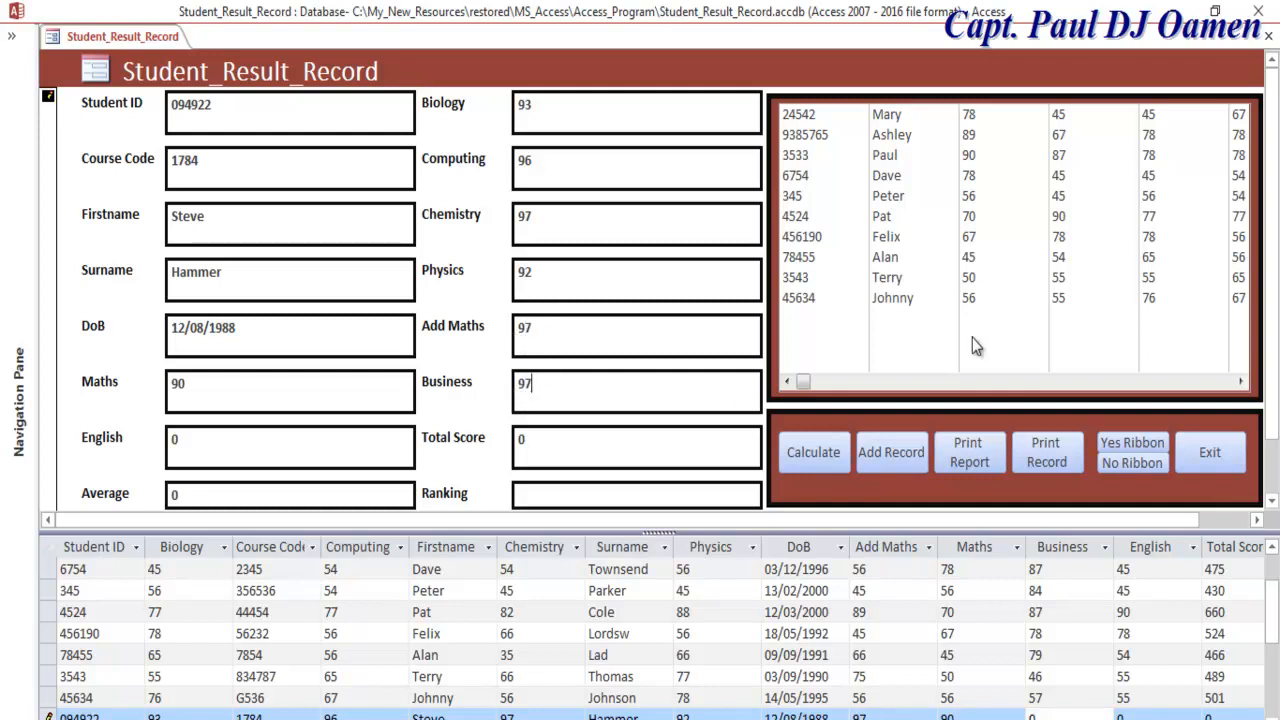
left_click(810, 460)
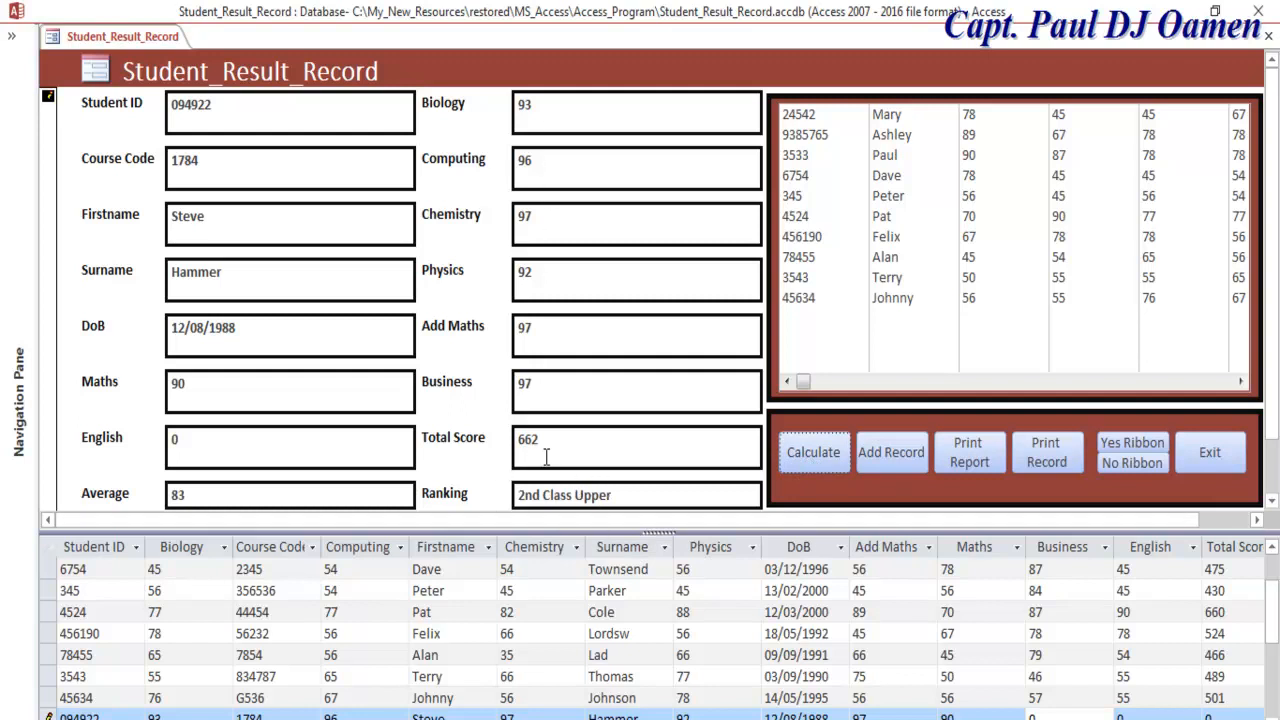
- Recalculate the results with the Physics mark at 9254, and again after clearing that mark
left_click(549, 275)
type("54")
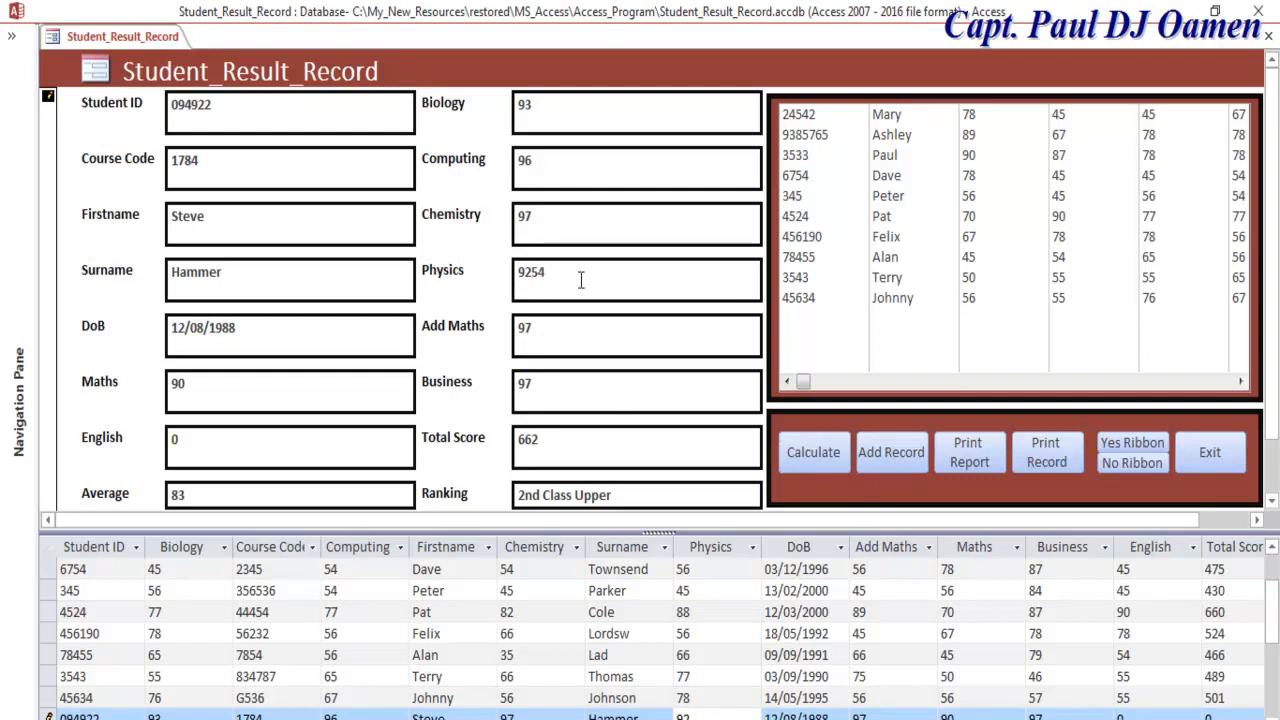
left_click(806, 453)
left_click(540, 295)
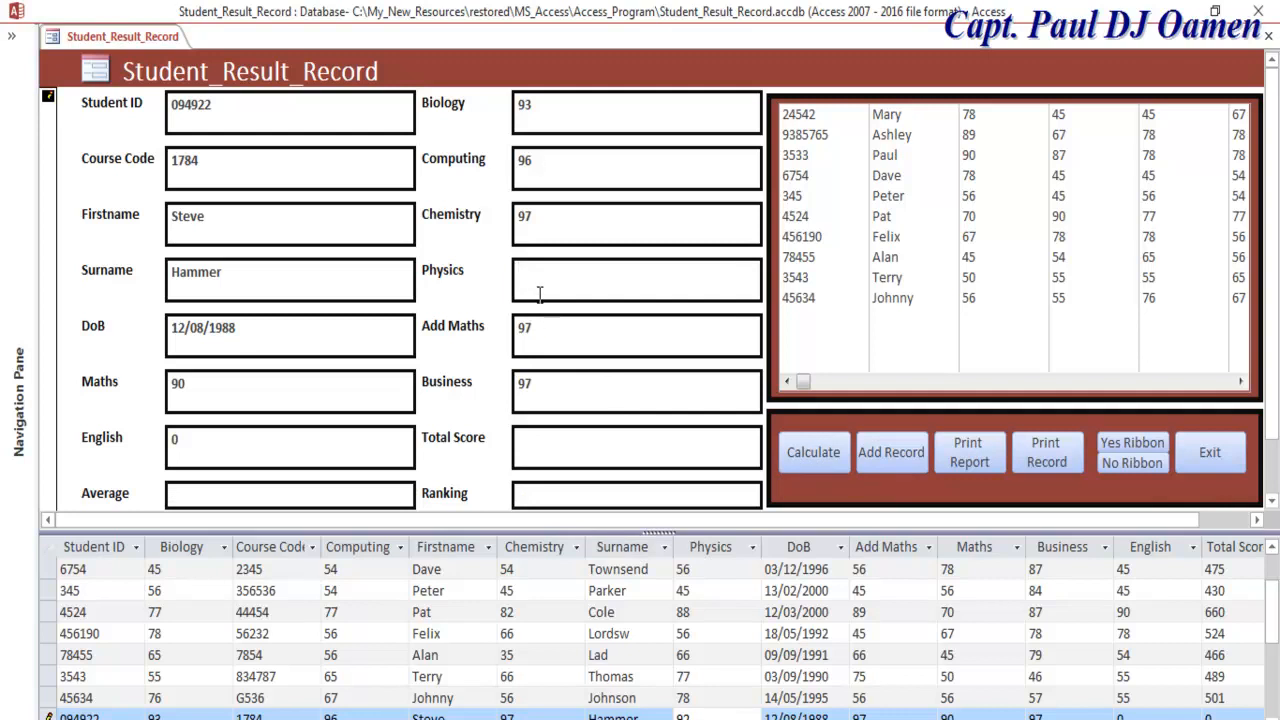
left_click(810, 460)
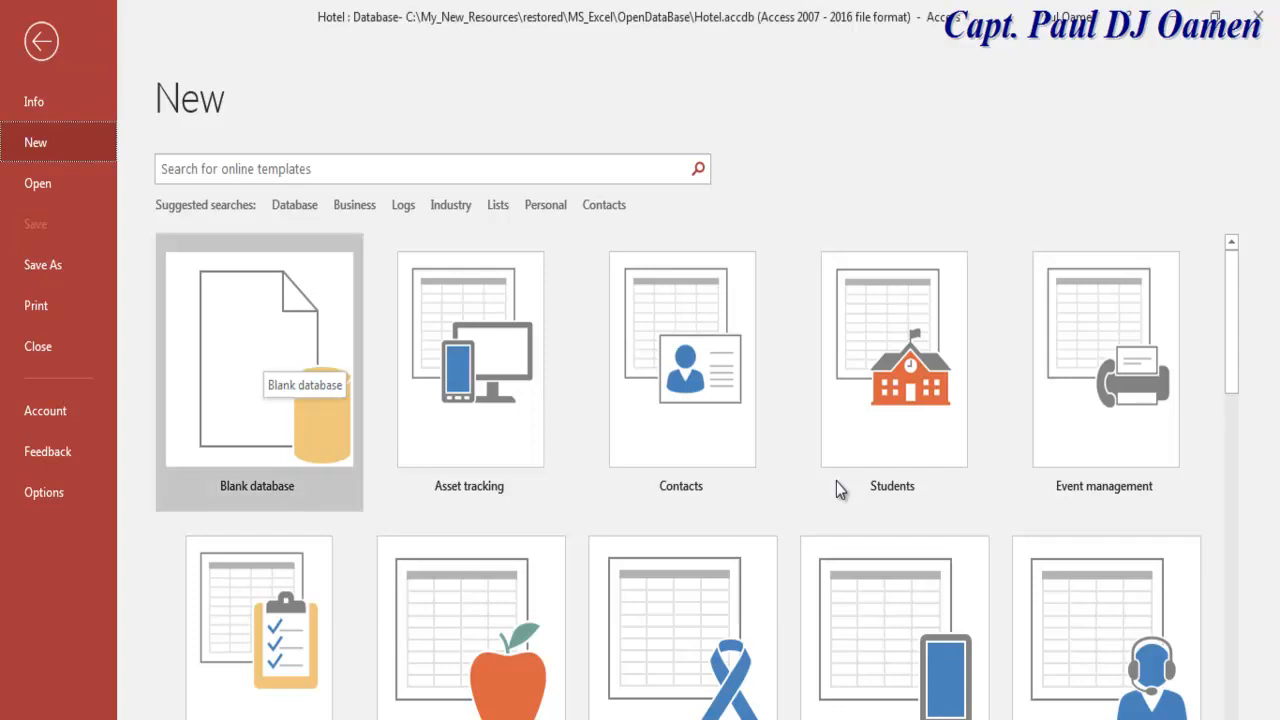
- Start a blank database with the file name Access_Student_Record
left_click(262, 352)
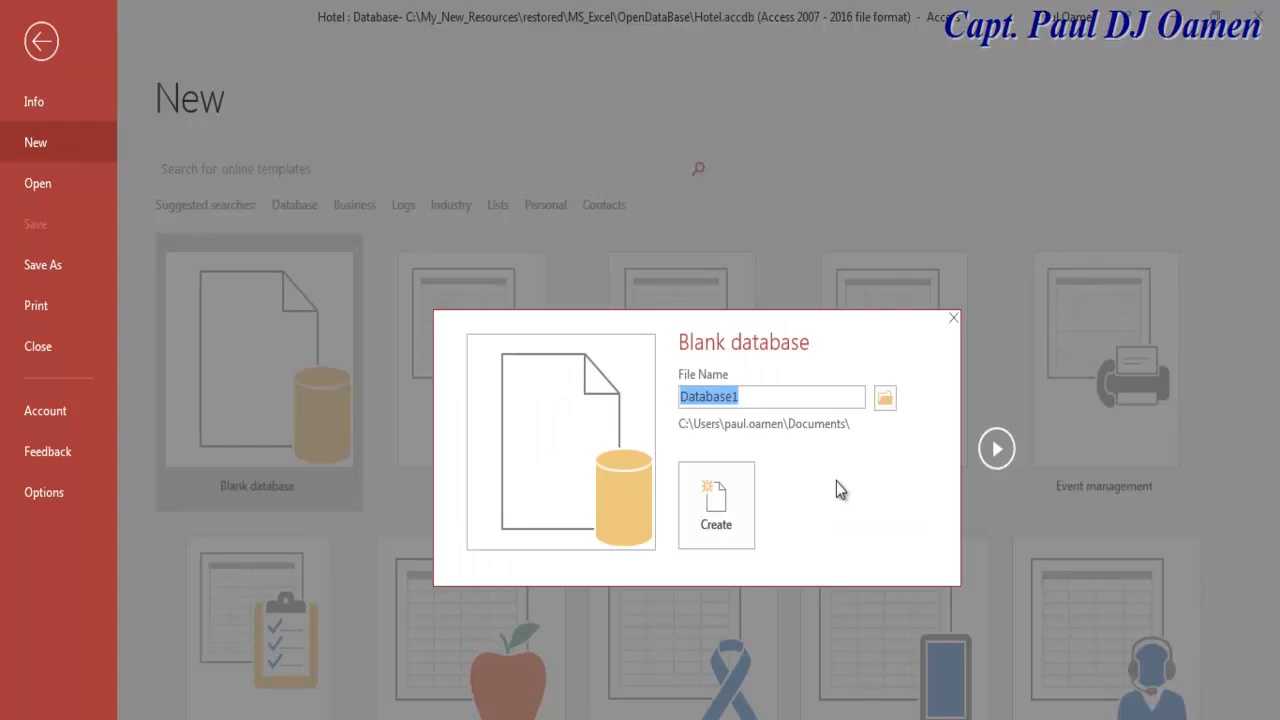
type("Acce")
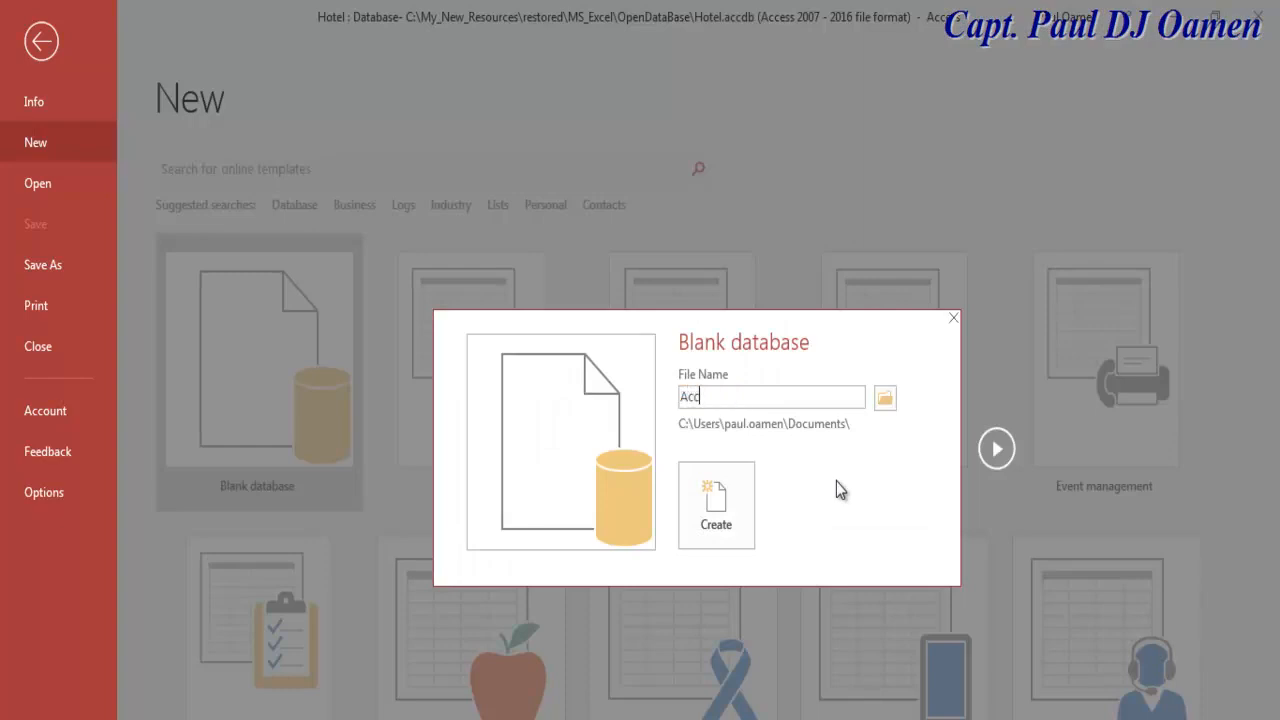
type("ss_Student_Record")
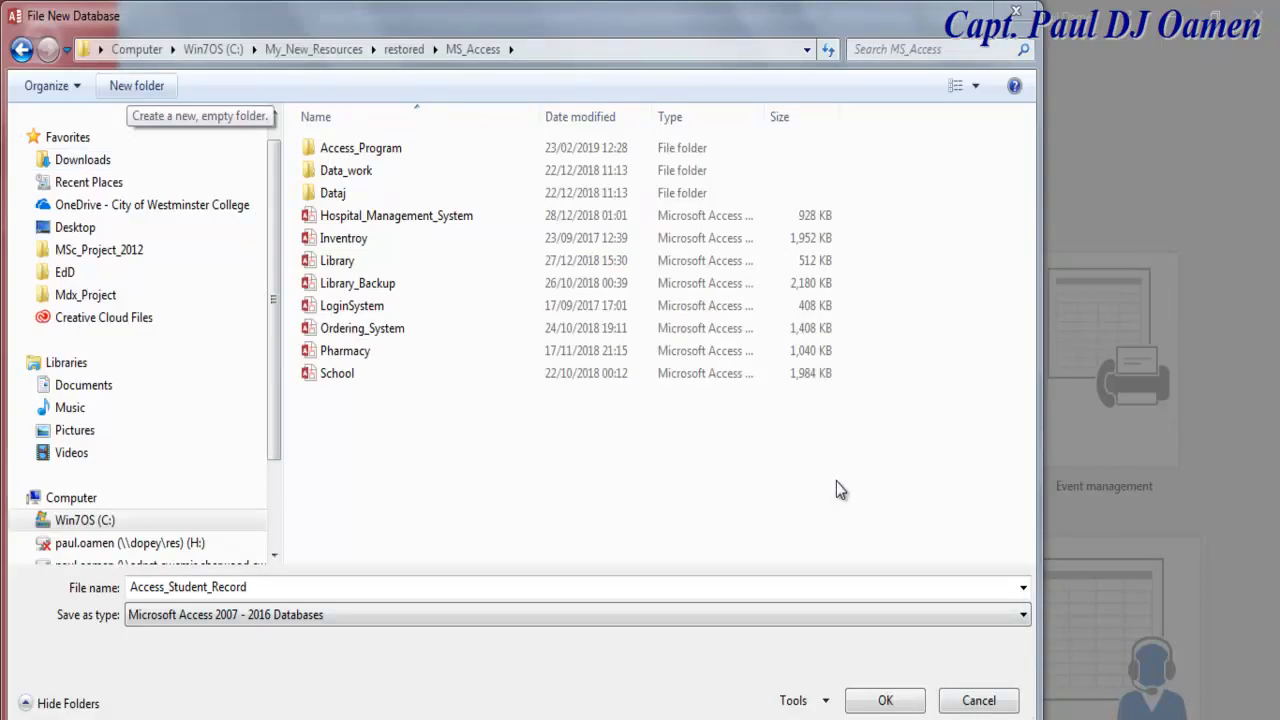
- Choose the Access_Program folder as the save location for the new database
double_click(361, 148)
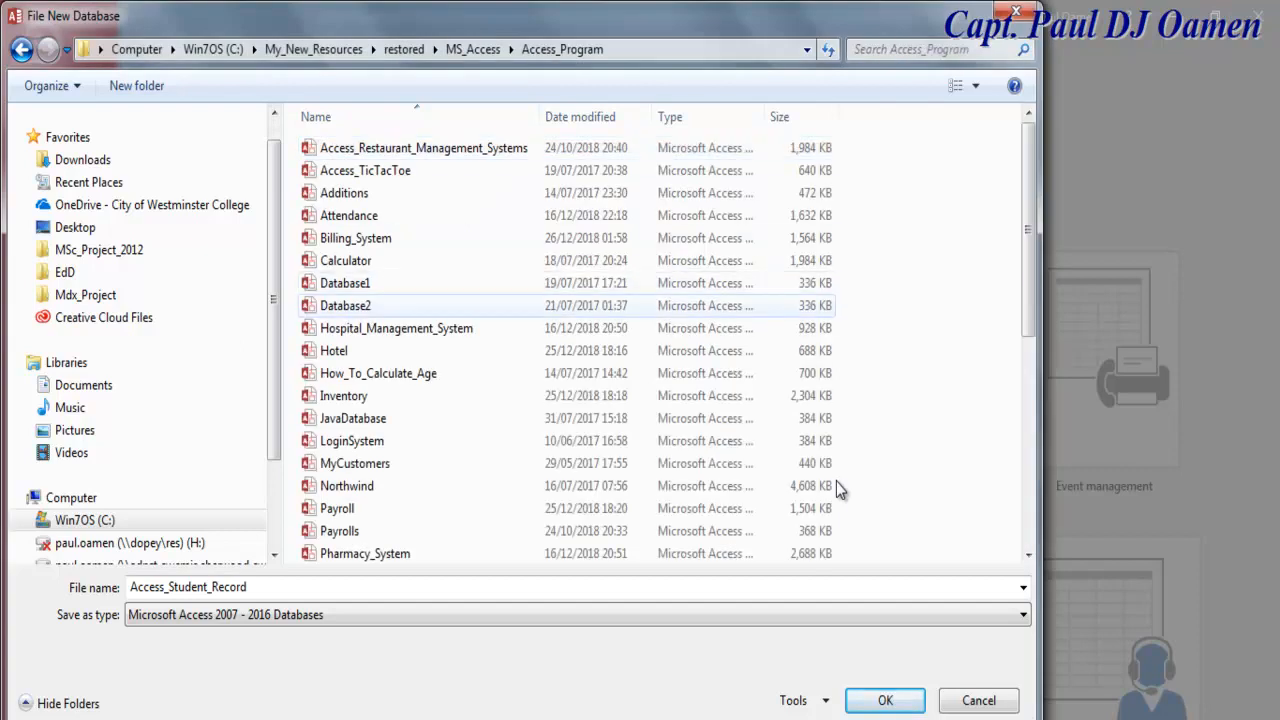
scroll(836, 481, "down", 6)
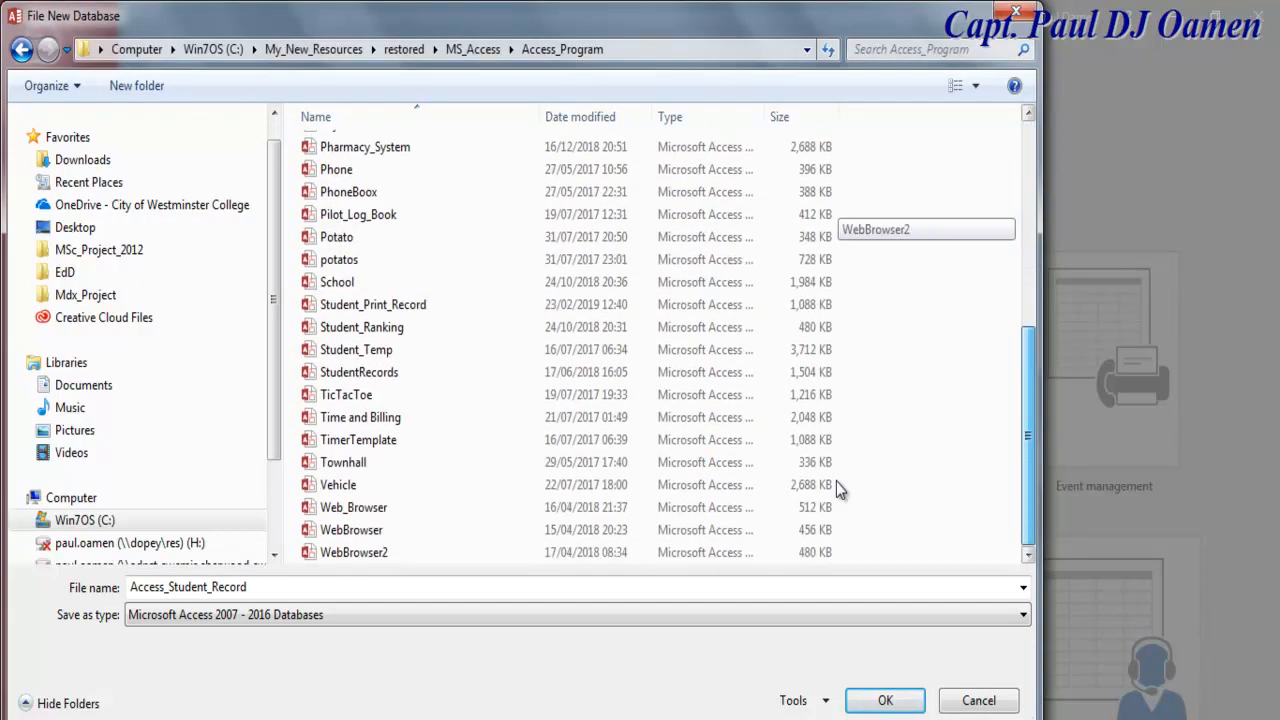
scroll(836, 481, "up", 1)
key("Tab")
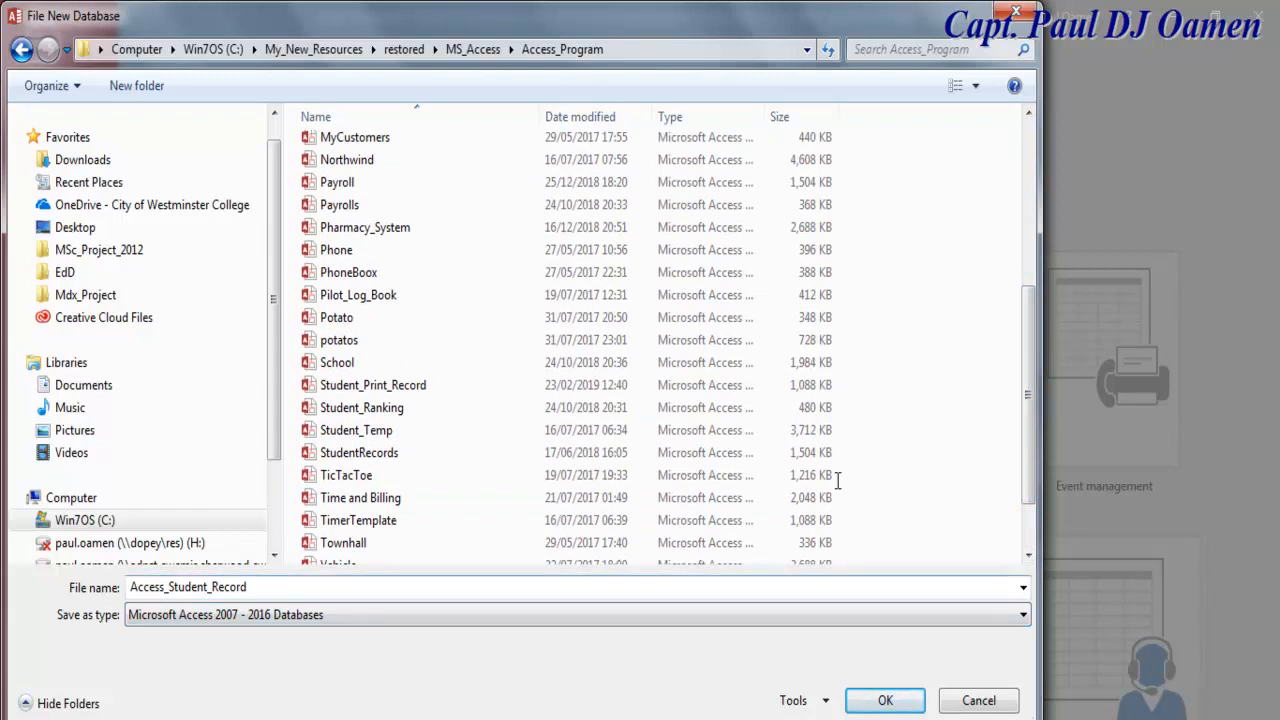
- Change the database file name to Student_Result_Record and create the blank database
key("shift+Tab")
key("Home")
key("Right")
key("Right")
key("Right")
key("Right")
key("Right")
key("Right")
key("Right")
key("BackSpace")
key("BackSpace")
key("BackSpace")
key("BackSpace")
key("BackSpace")
key("BackSpace")
key("BackSpace")
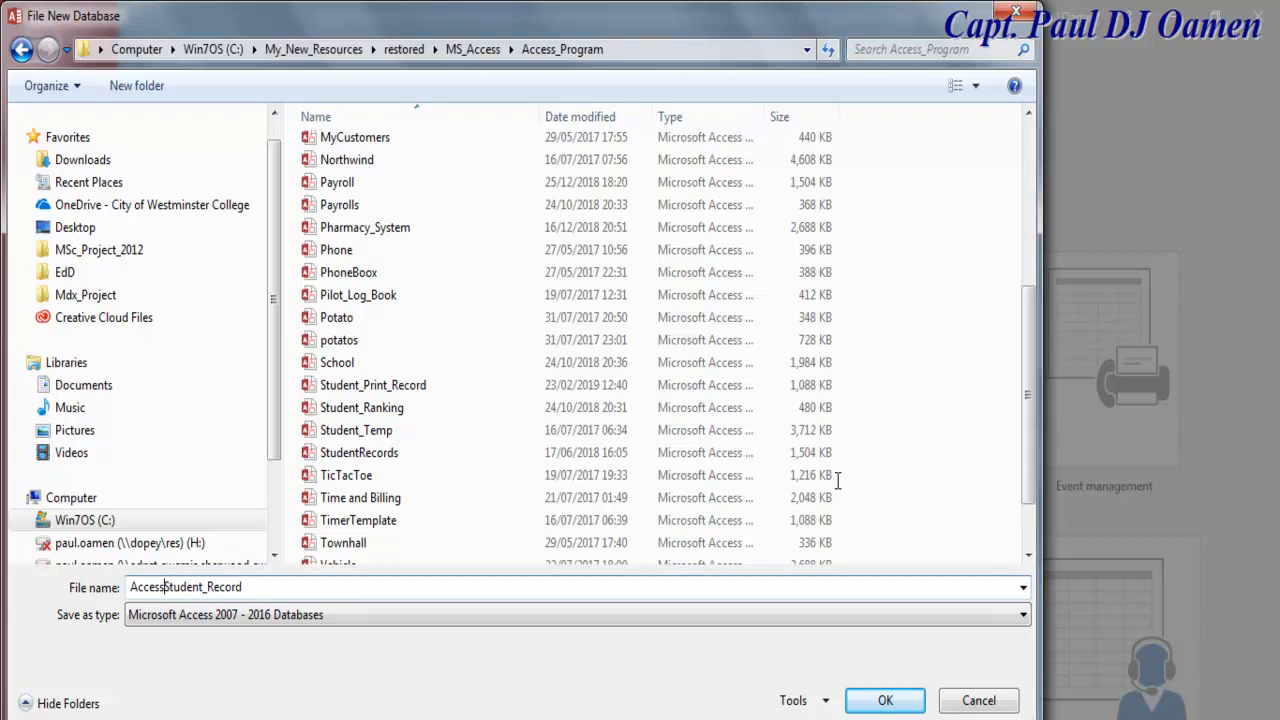
left_click(171, 587)
type("_Resu")
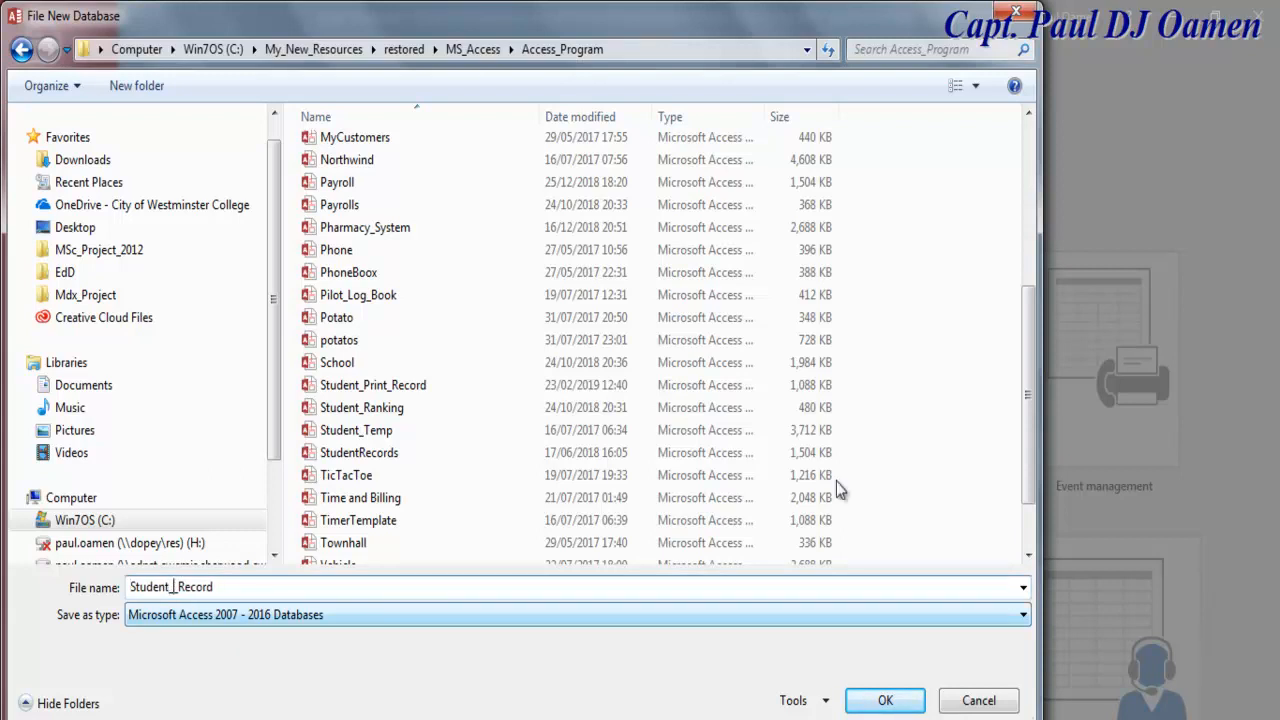
type("lt_Re")
key("Return")
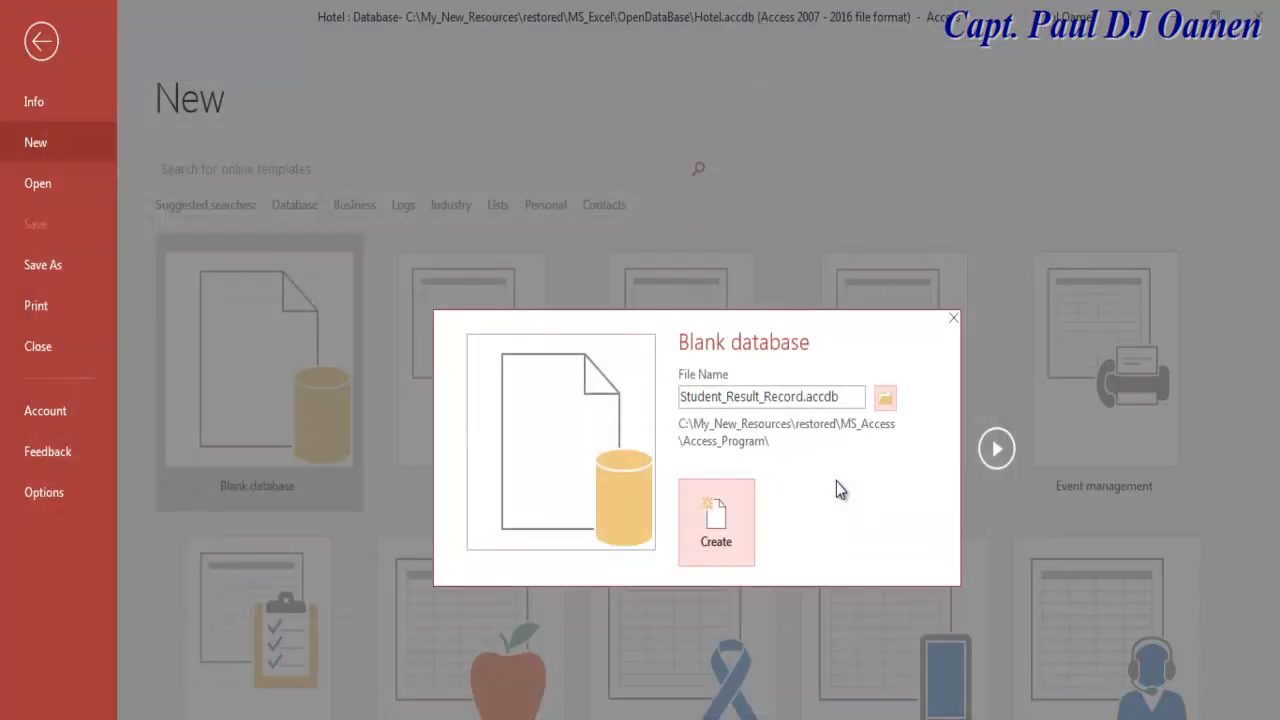
key("Return")
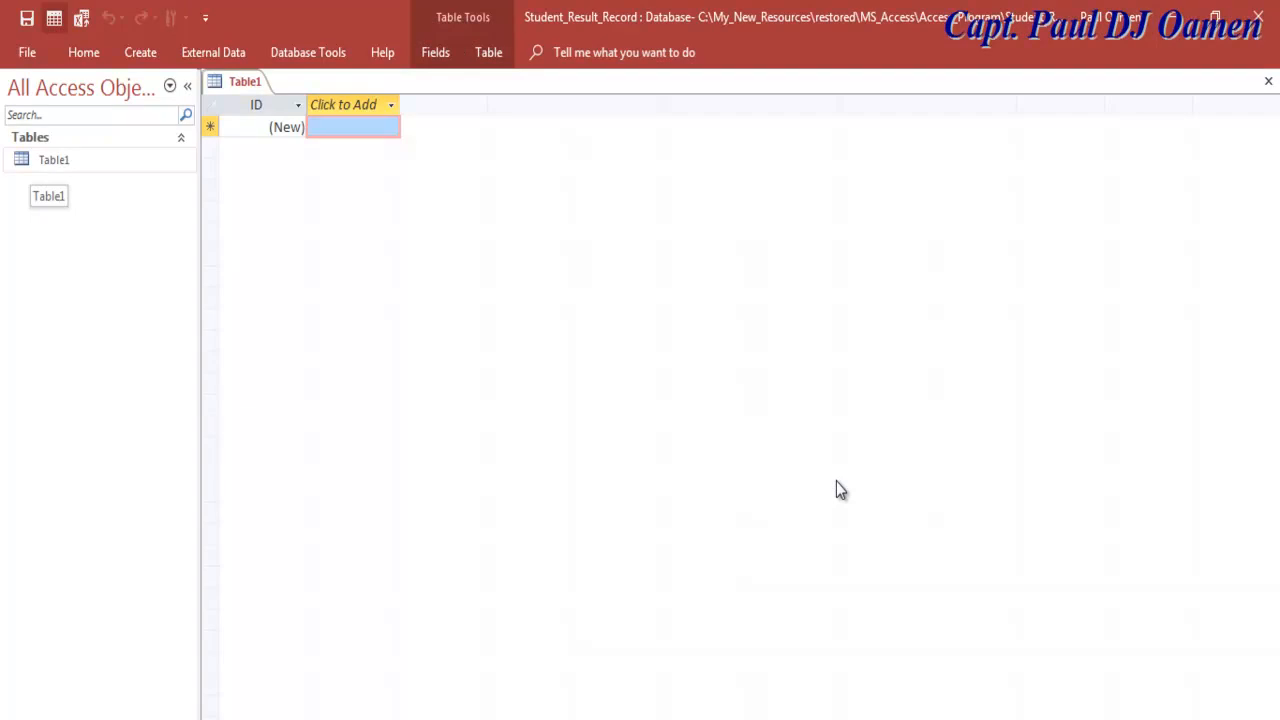
- Switch Table1 to Design View, saving the table under the name Student_Result_Record
right_click(31, 160)
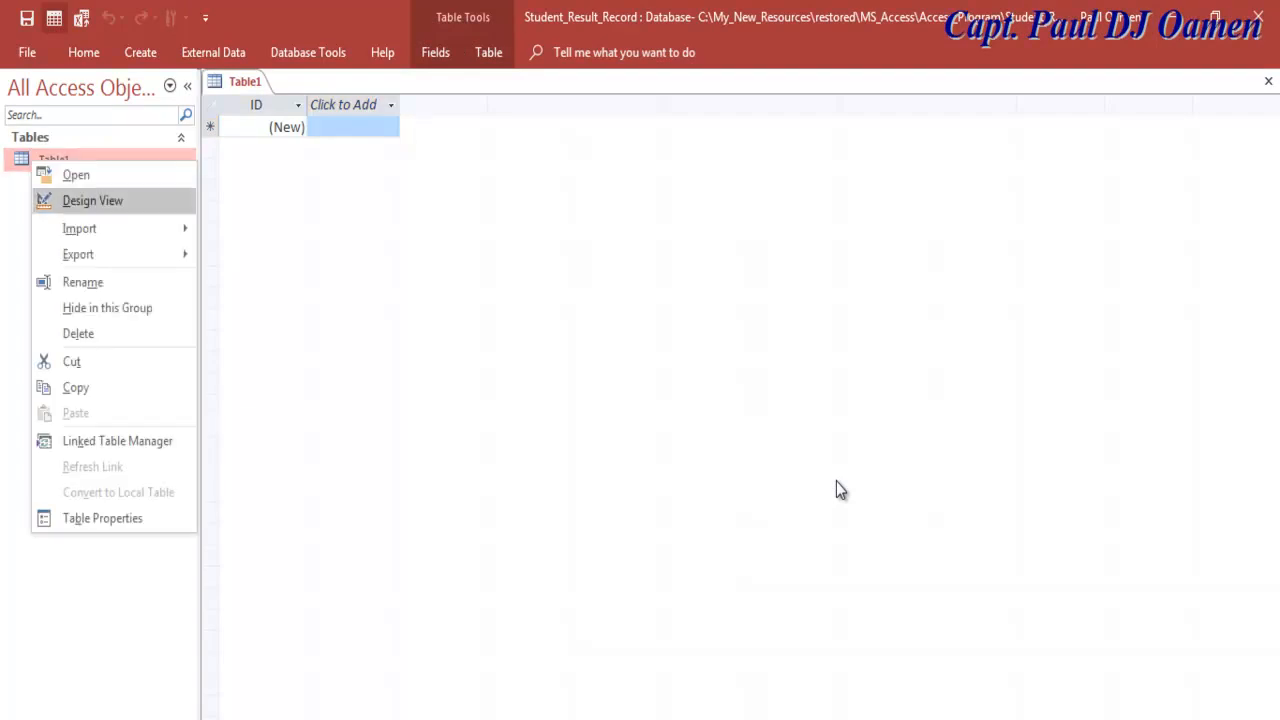
left_click(92, 200)
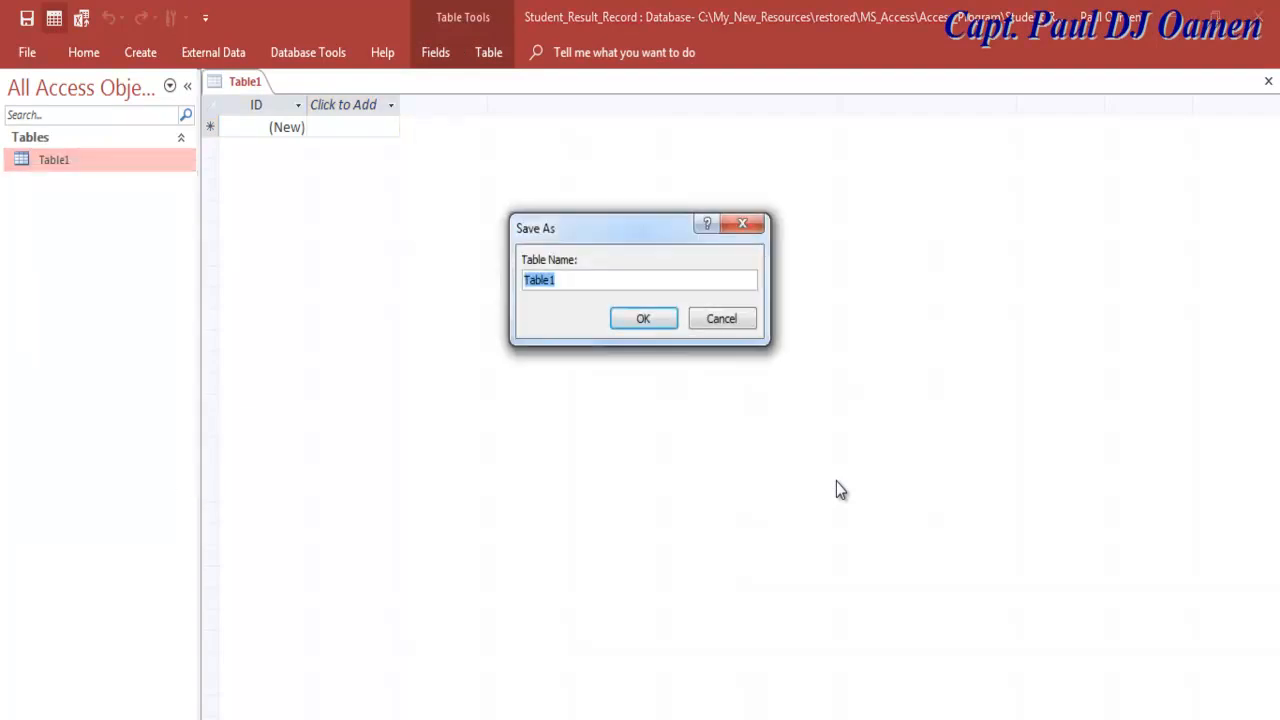
type("Access_Student_Record")
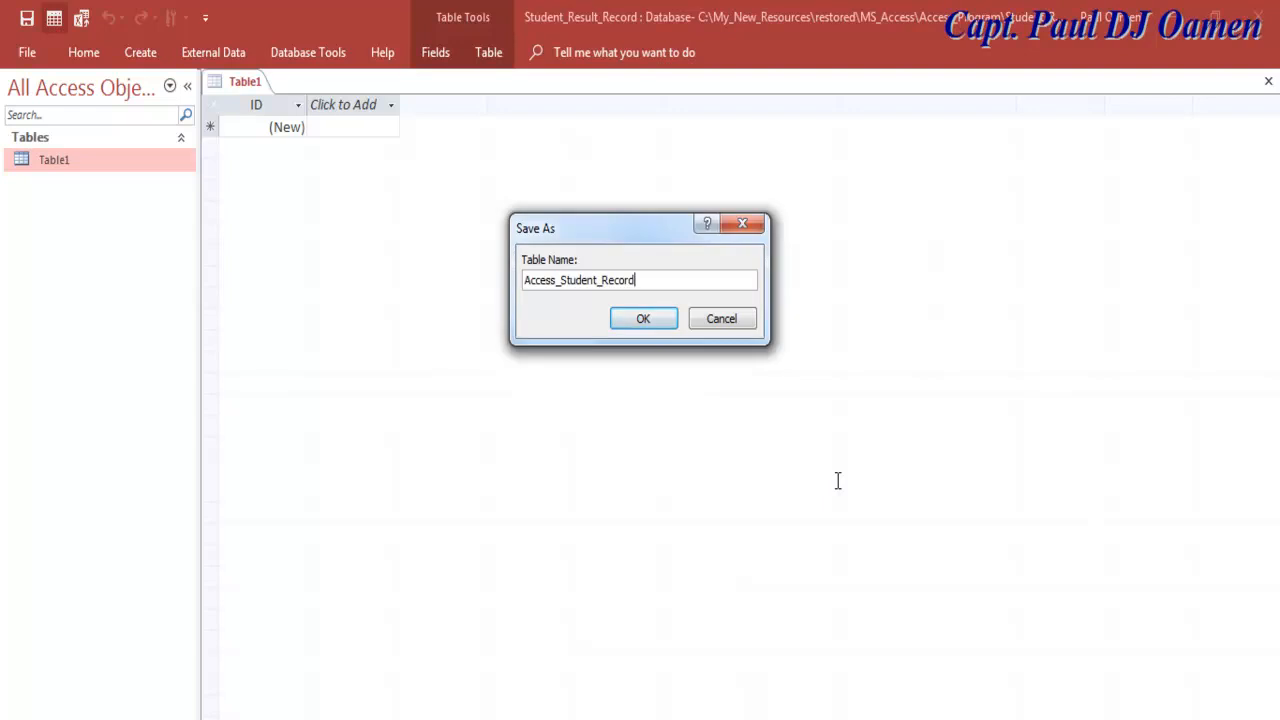
key("shift+Home")
key("BackSpace")
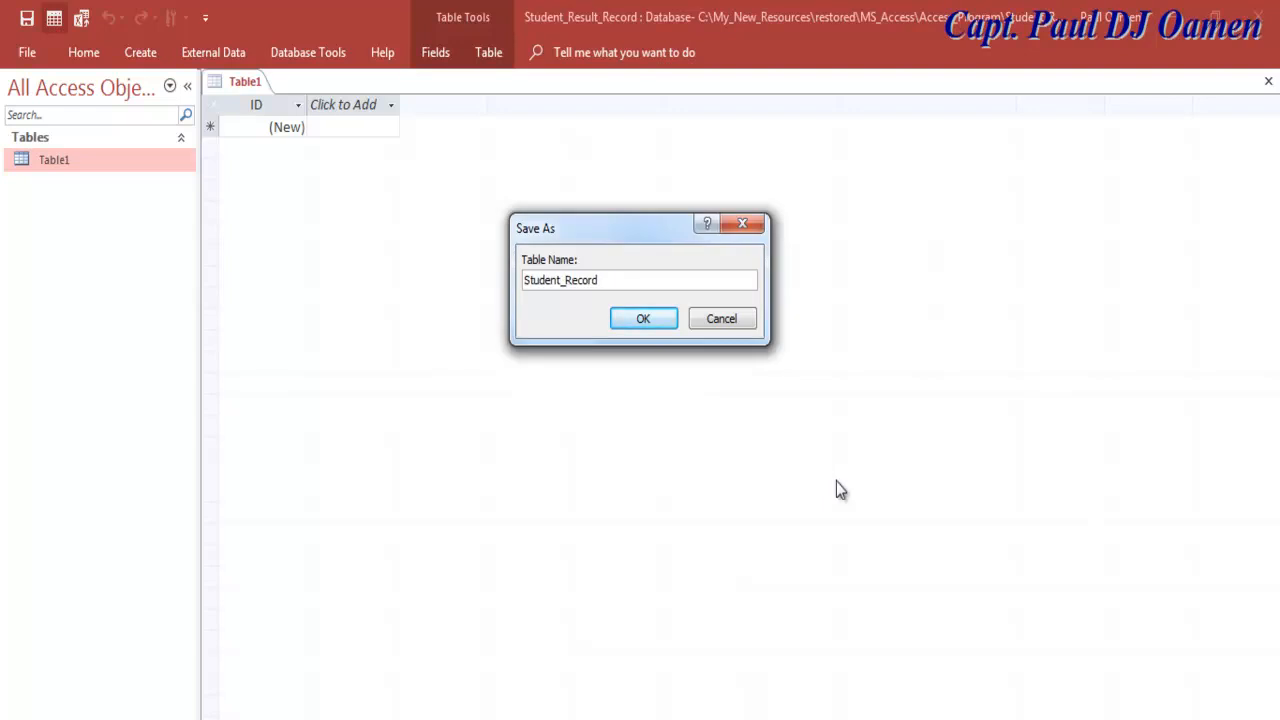
type("_Result_Re")
key("Return")
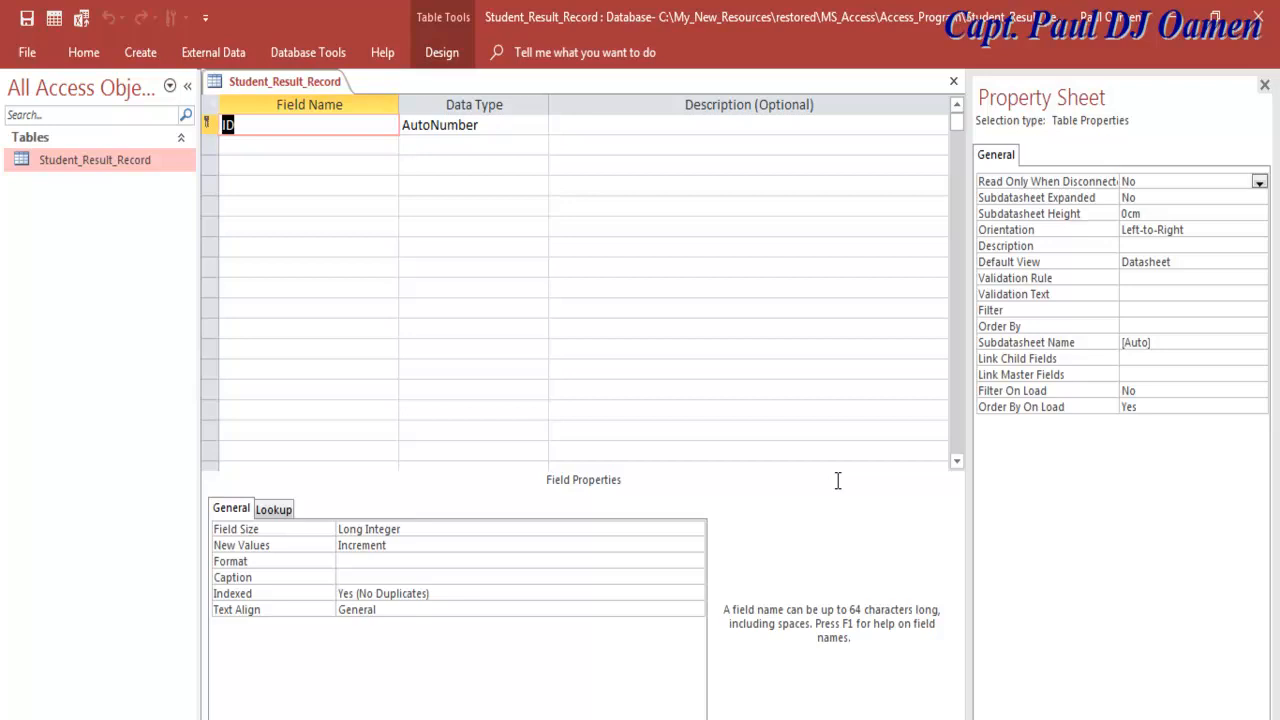
- Rename the table's ID field to Student_ID and set its data type to Short Text
key("Left")
type("Student_")
key("Tab")
key("alt+Down")
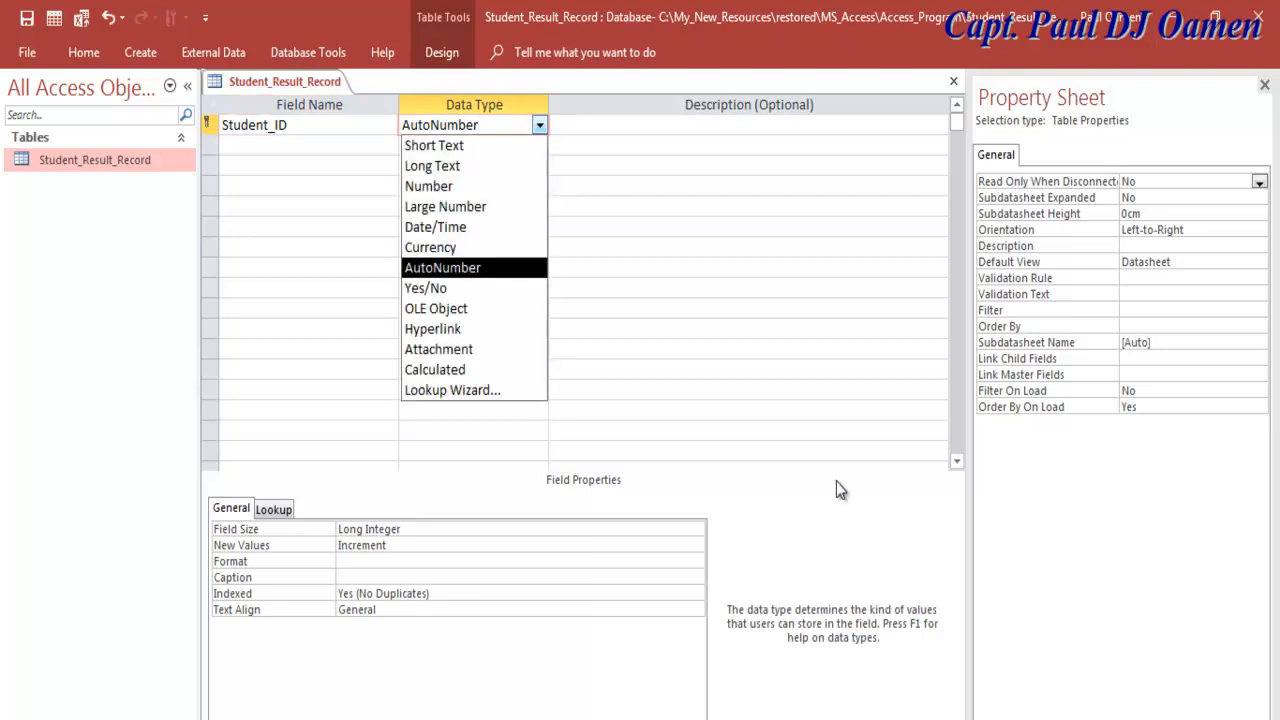
key("Home")
key("Return")
key("Tab")
key("Tab")
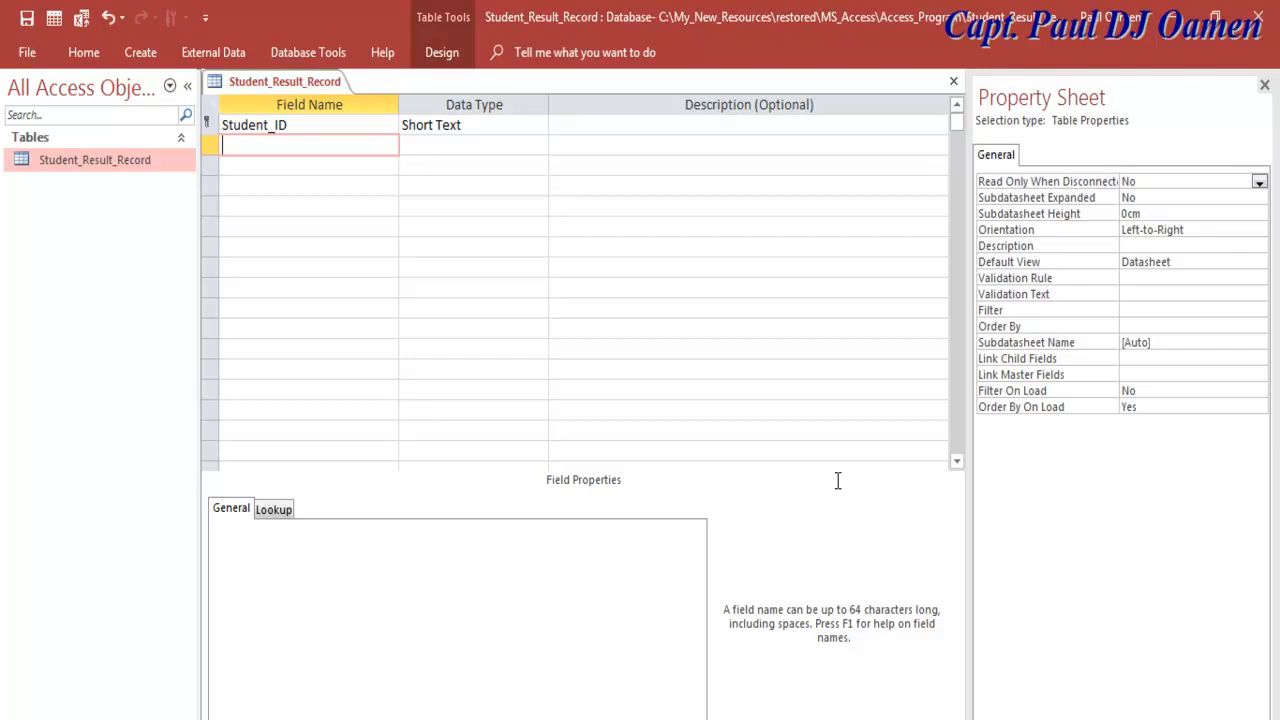
- Add a Course Code field and replace the underscore in the first field's name with a space, giving Student ID
type("Course Code")
key("Up")
key("Left")
key("Left")
key("BackSpace")
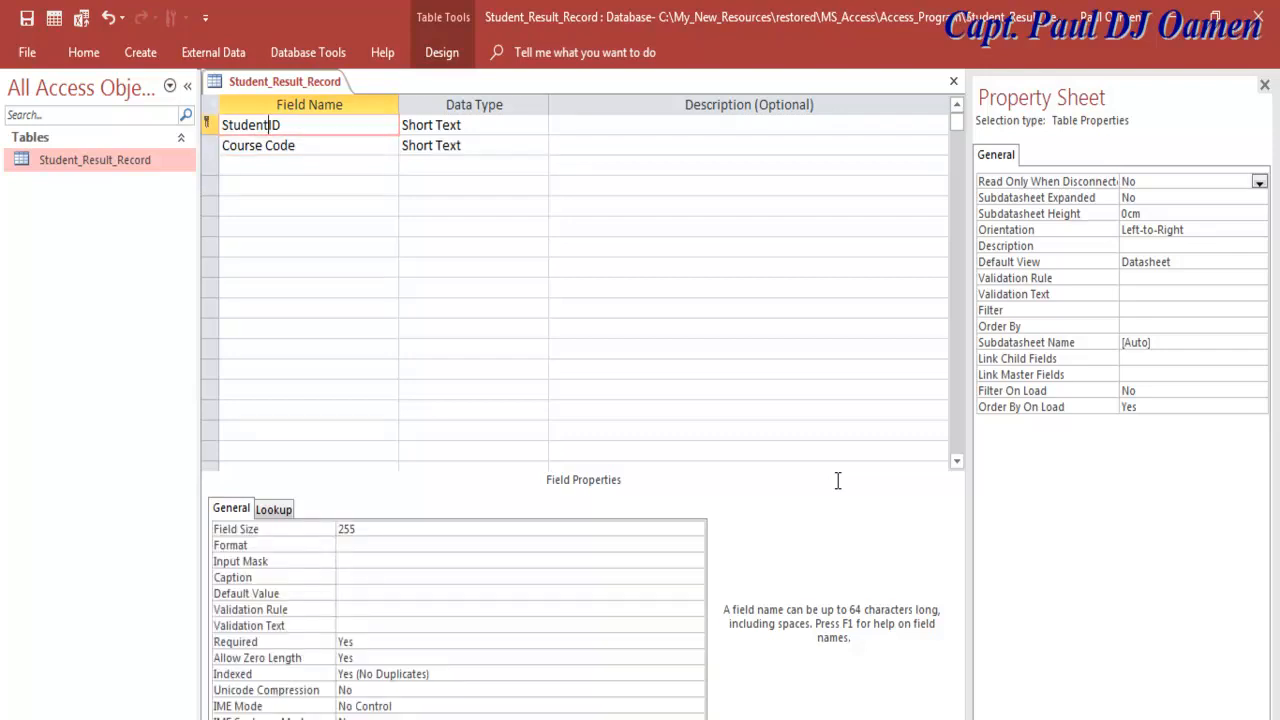
key("Down")
key("Down")
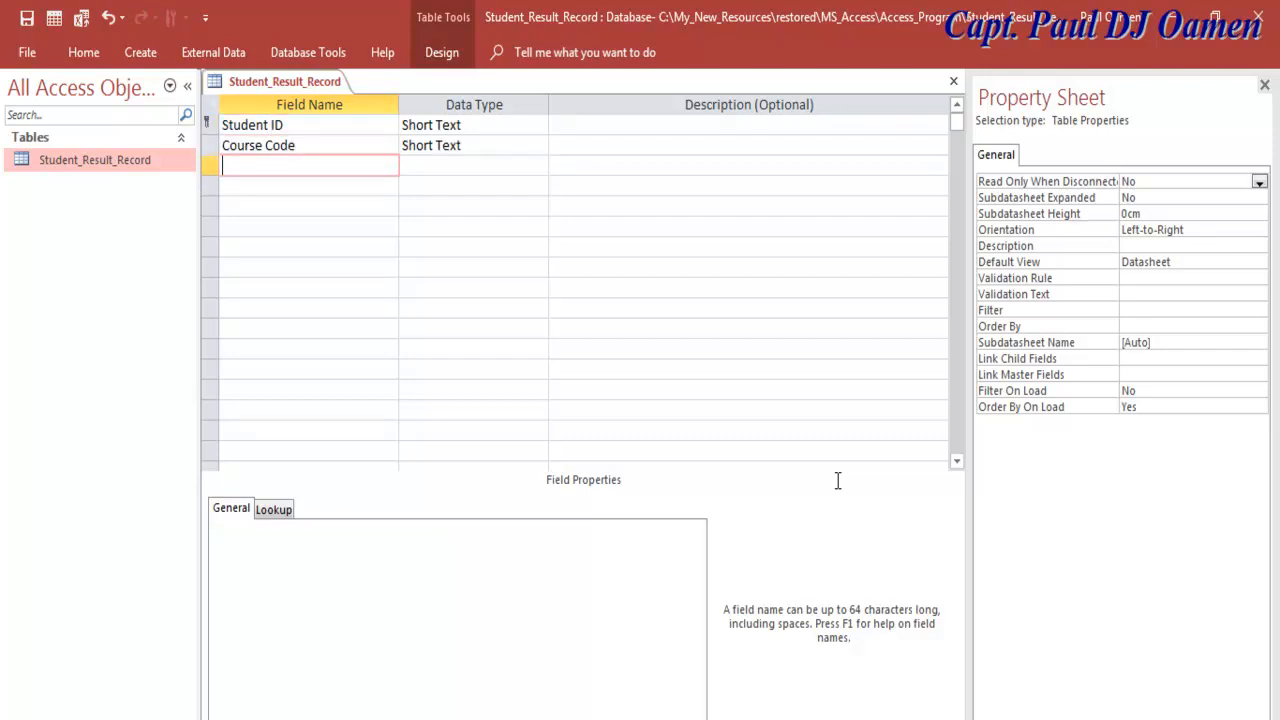
- Add the fields Firstname and Surname below Course Code
type("Firstnm")
type("ae")
key("BackSpace")
key("BackSpace")
key("BackSpace")
type("ame")
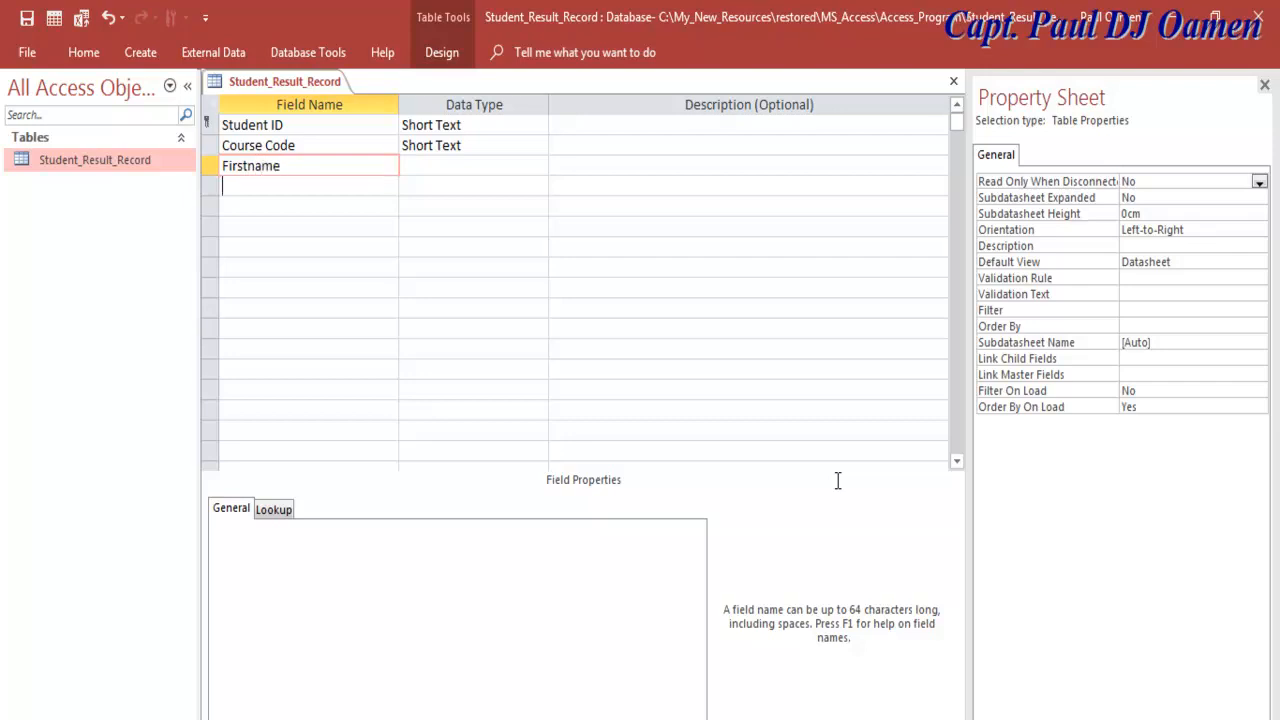
key("Down")
type("Surname")
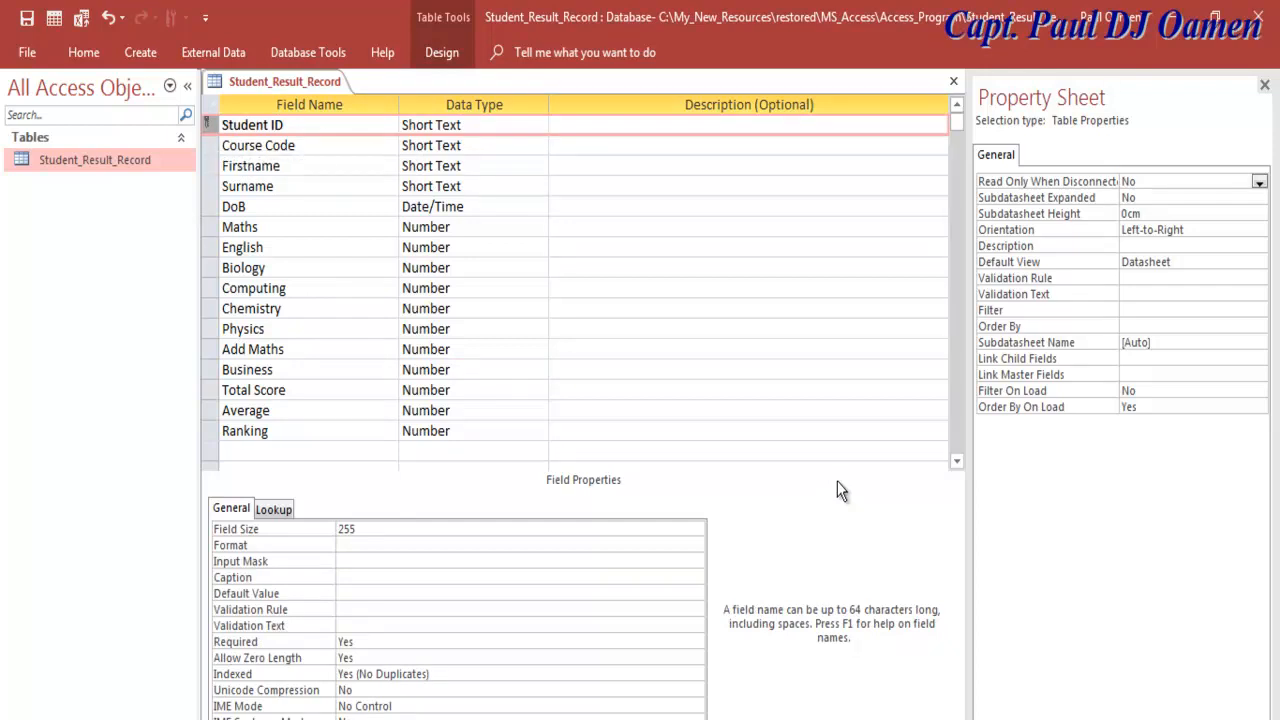
- Remove the primary key from the Student ID field, then save and close the table
key("shift+F10")
key("Down")
key("Return")
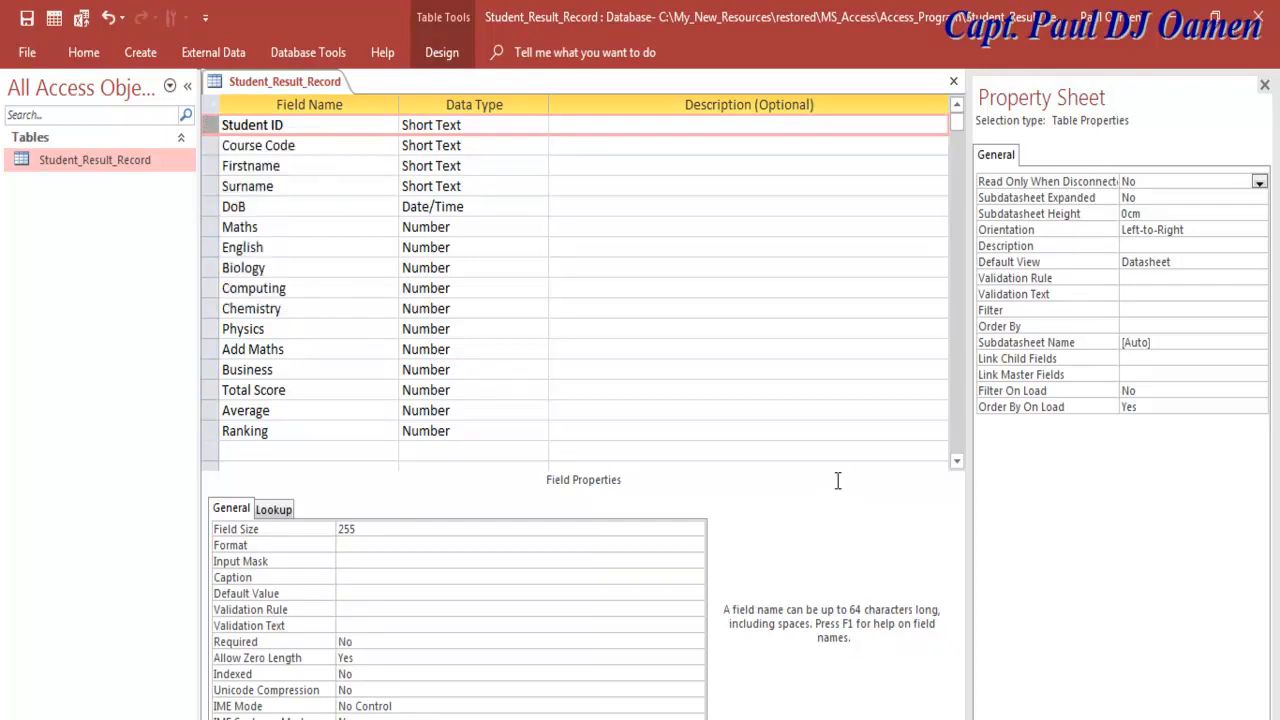
left_click(472, 146)
left_click(472, 125)
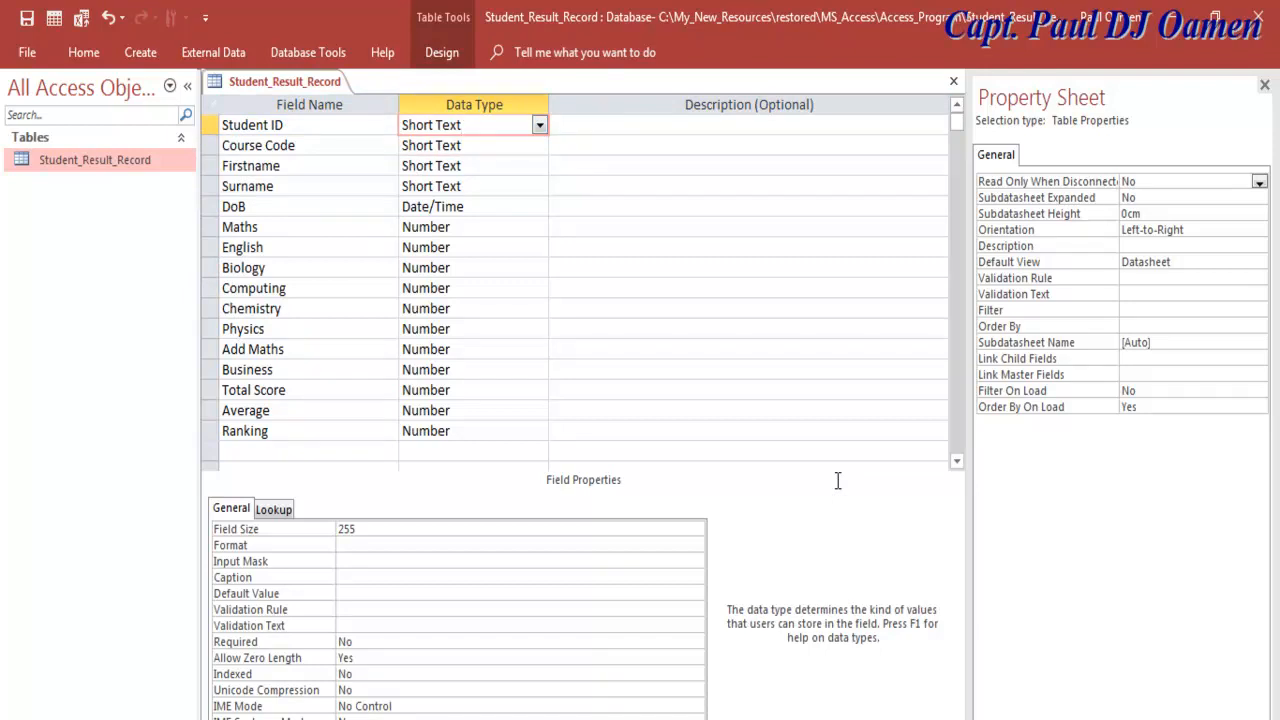
key("ctrl+s")
left_click(954, 82)
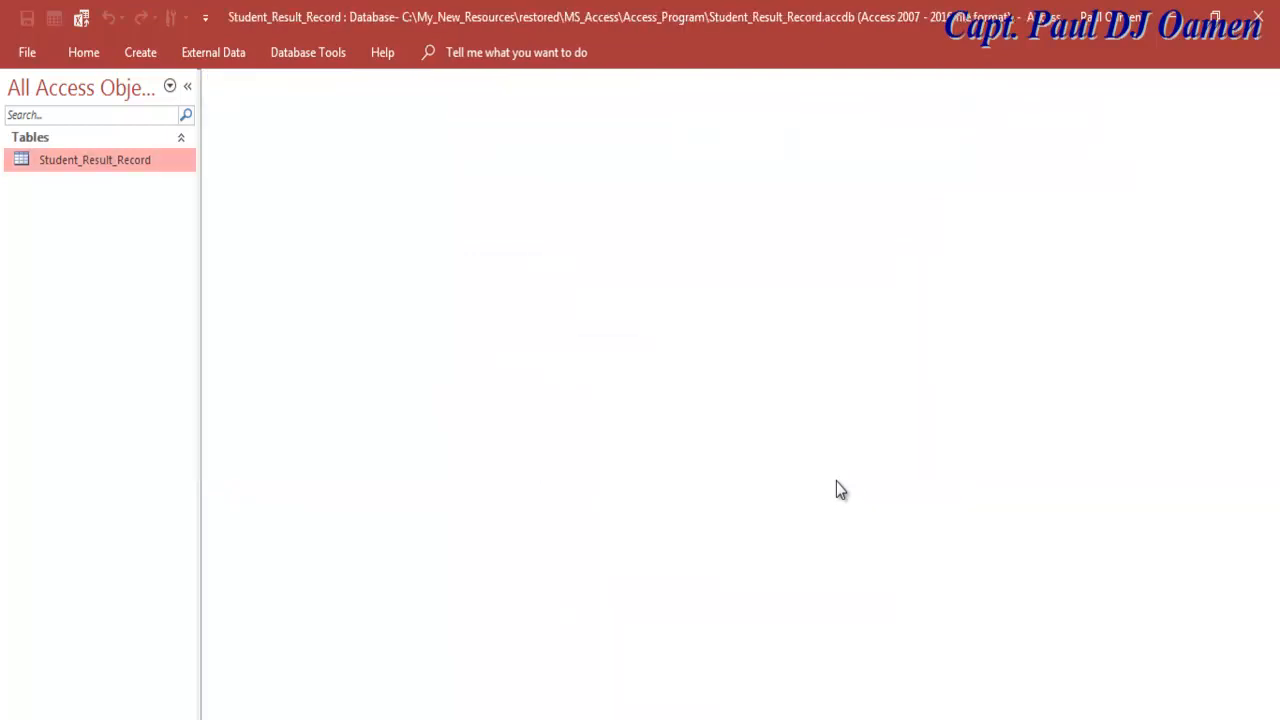
- Create a split form based on the Student_Result_Record table
left_click(146, 54)
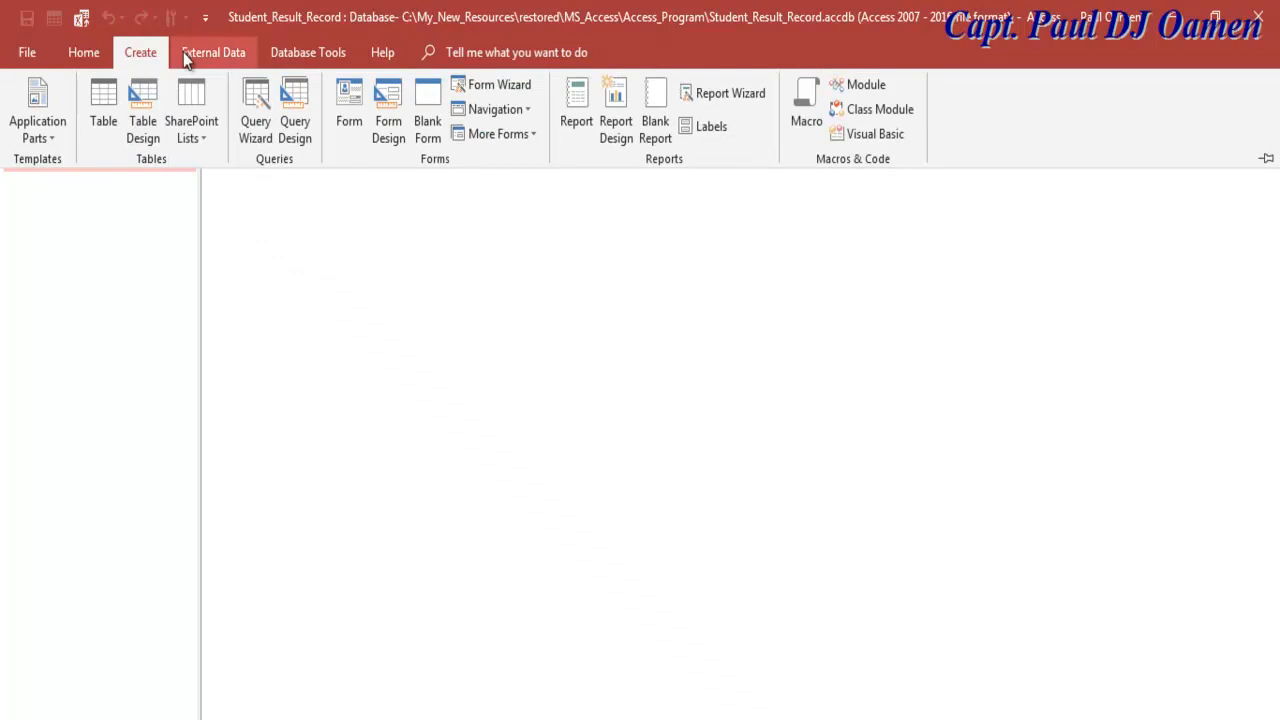
left_click(532, 136)
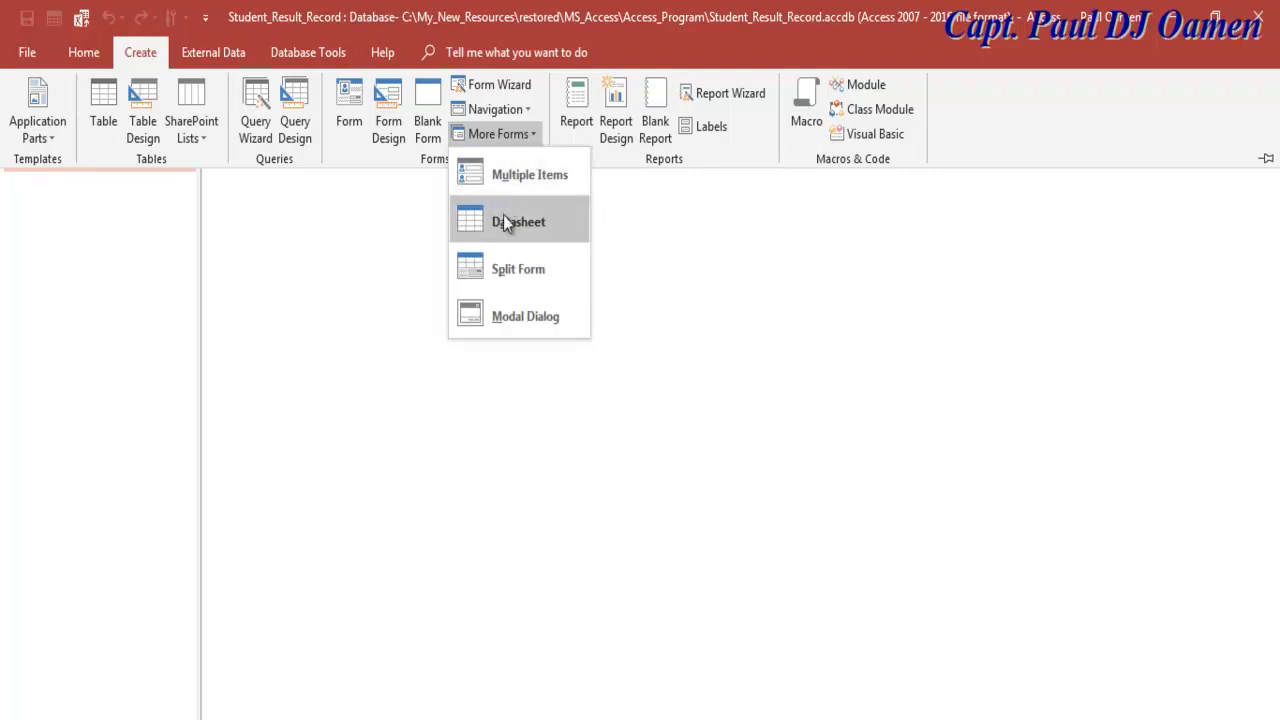
left_click(509, 272)
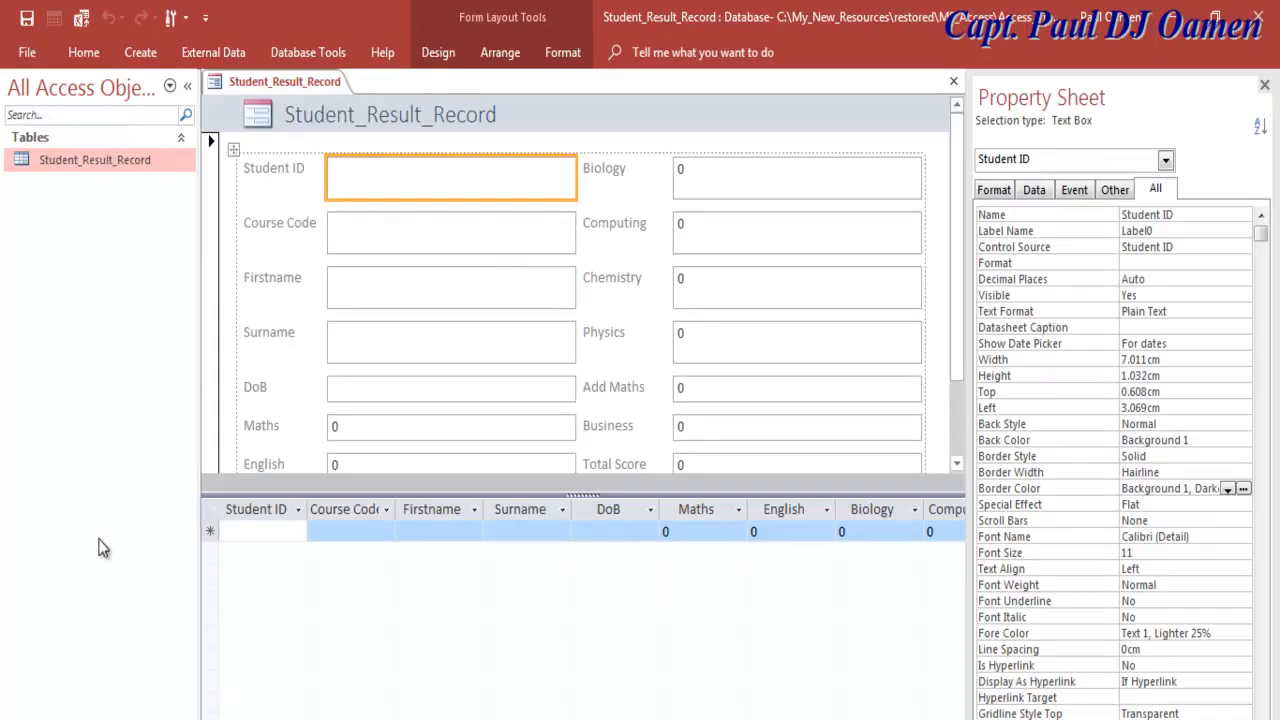
key("ctrl+F1")
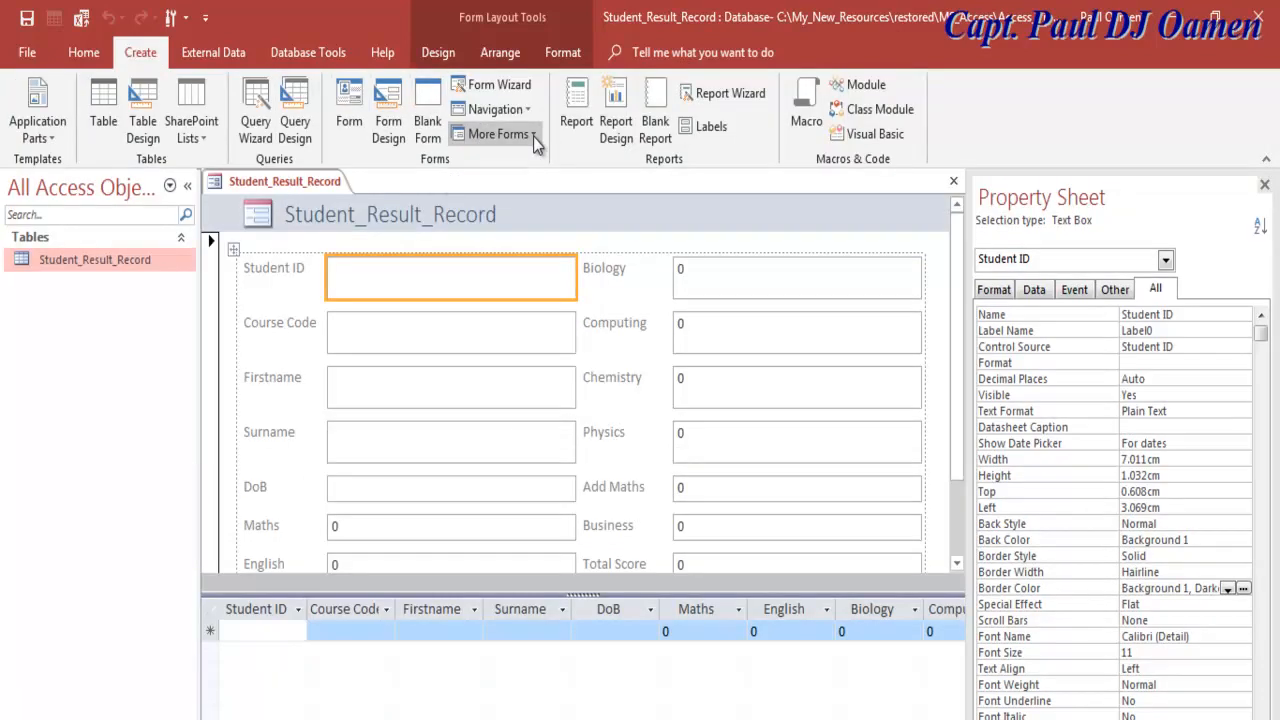
key("ctrl+F1")
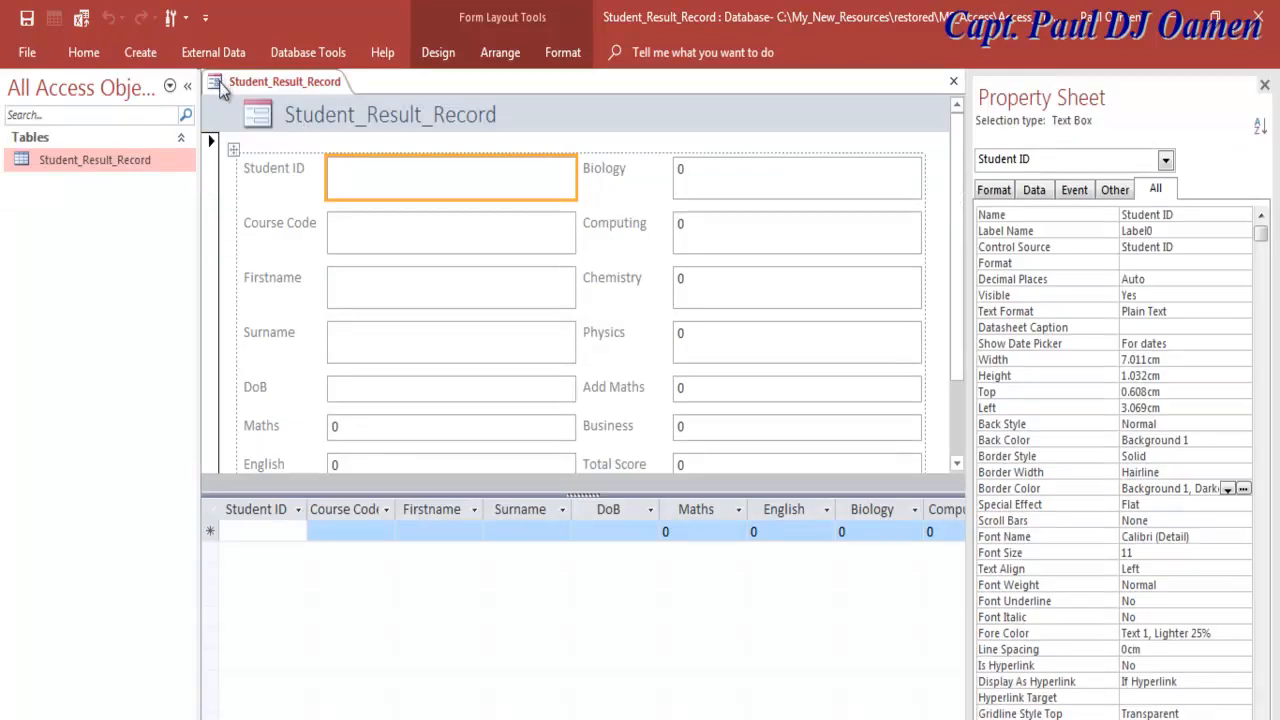
- Show the split form in Form View without the object list and enlarge the area above its datasheet to fit the Ranking field
right_click(221, 85)
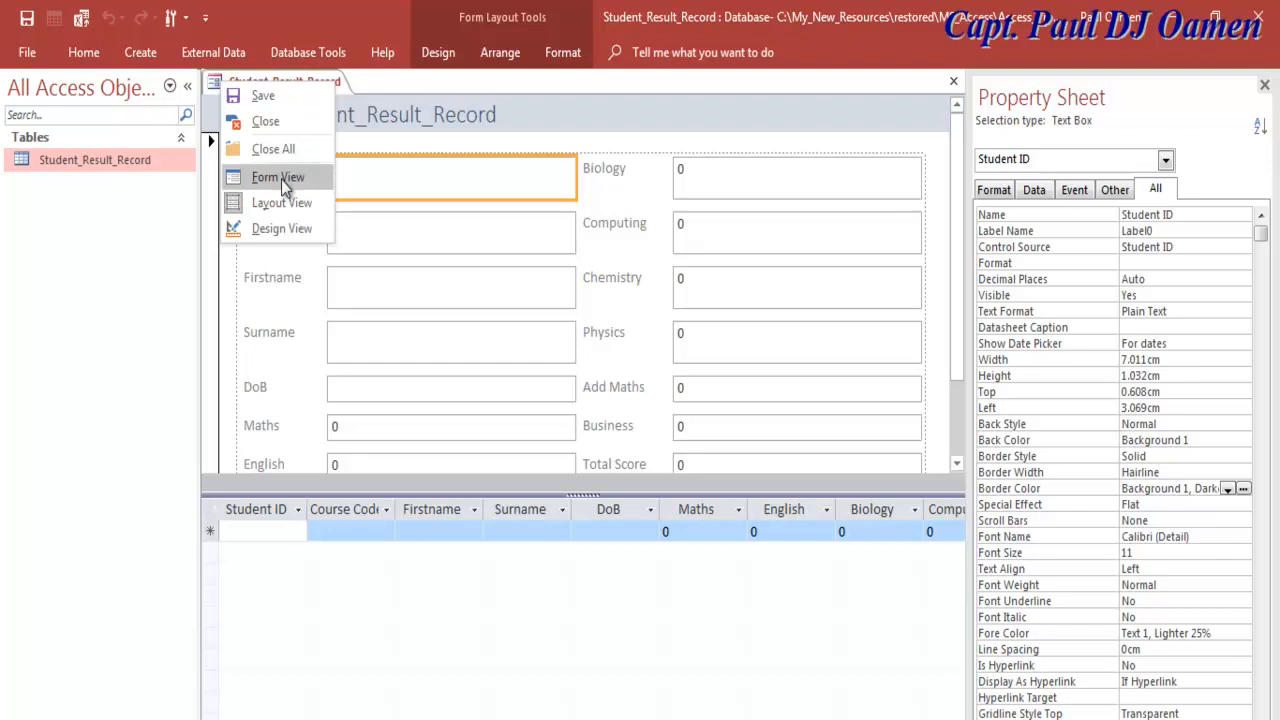
left_click(281, 179)
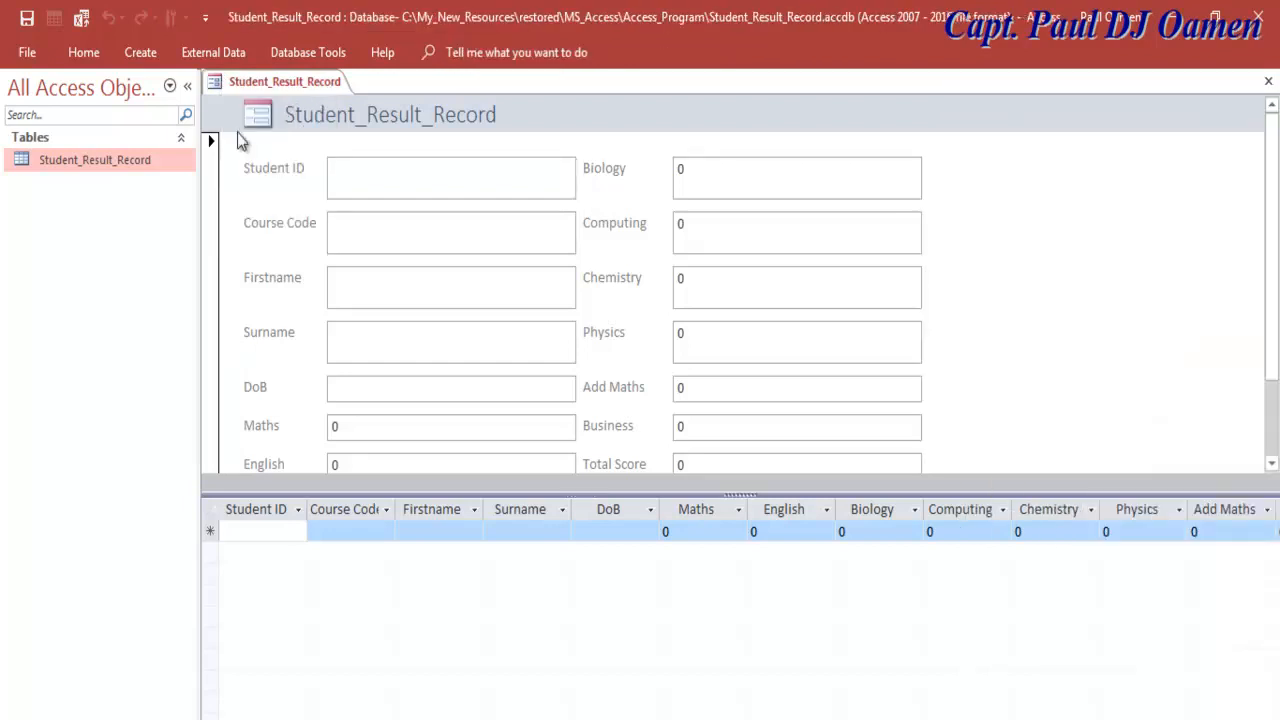
left_click(187, 87)
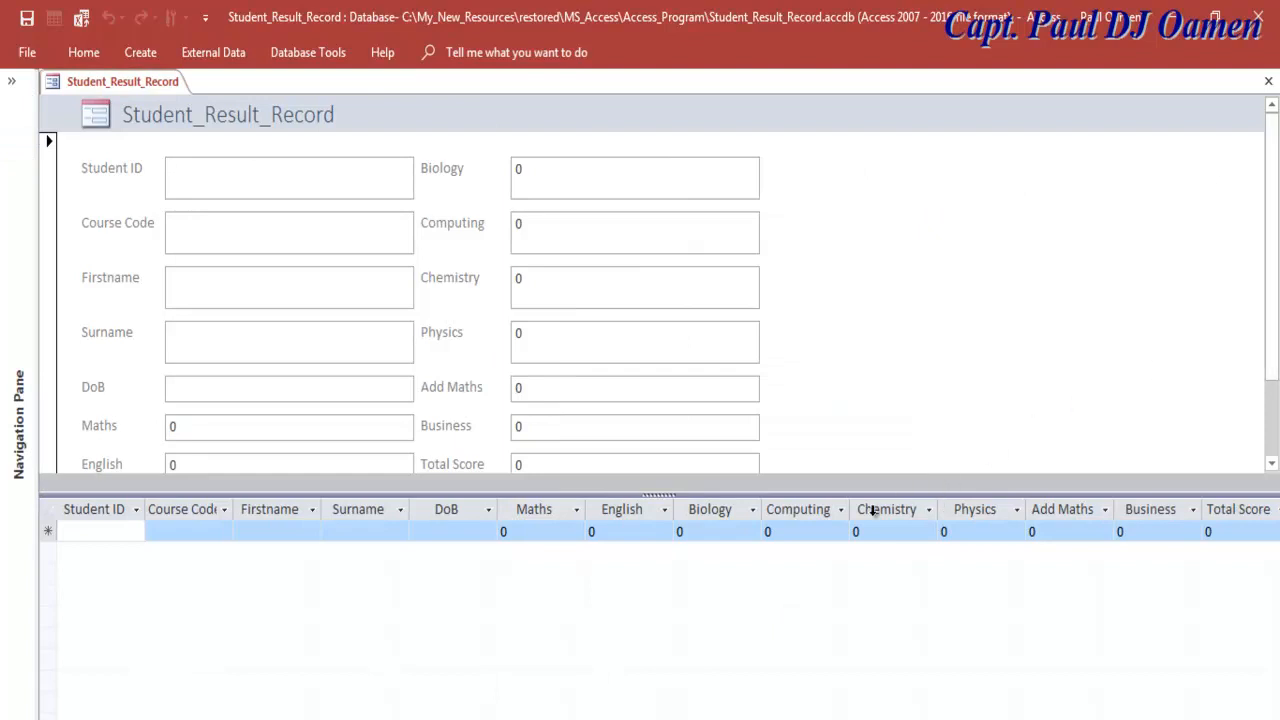
mouse_move(620, 492)
left_mouse_down()
mouse_move(620, 622)
mouse_move(620, 512)
left_mouse_up()
left_click_drag(613, 595, 666, 609)
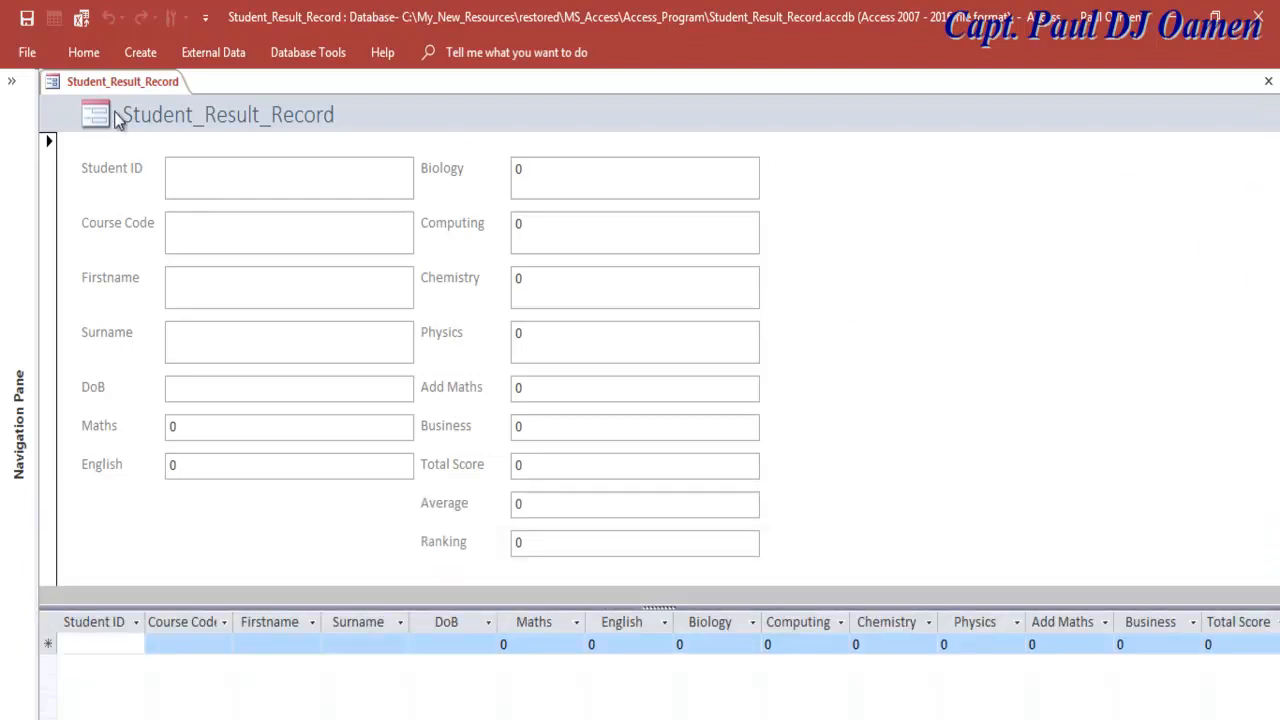
- Switch the form to Design View and widen it to about 35.5 cm
right_click(53, 84)
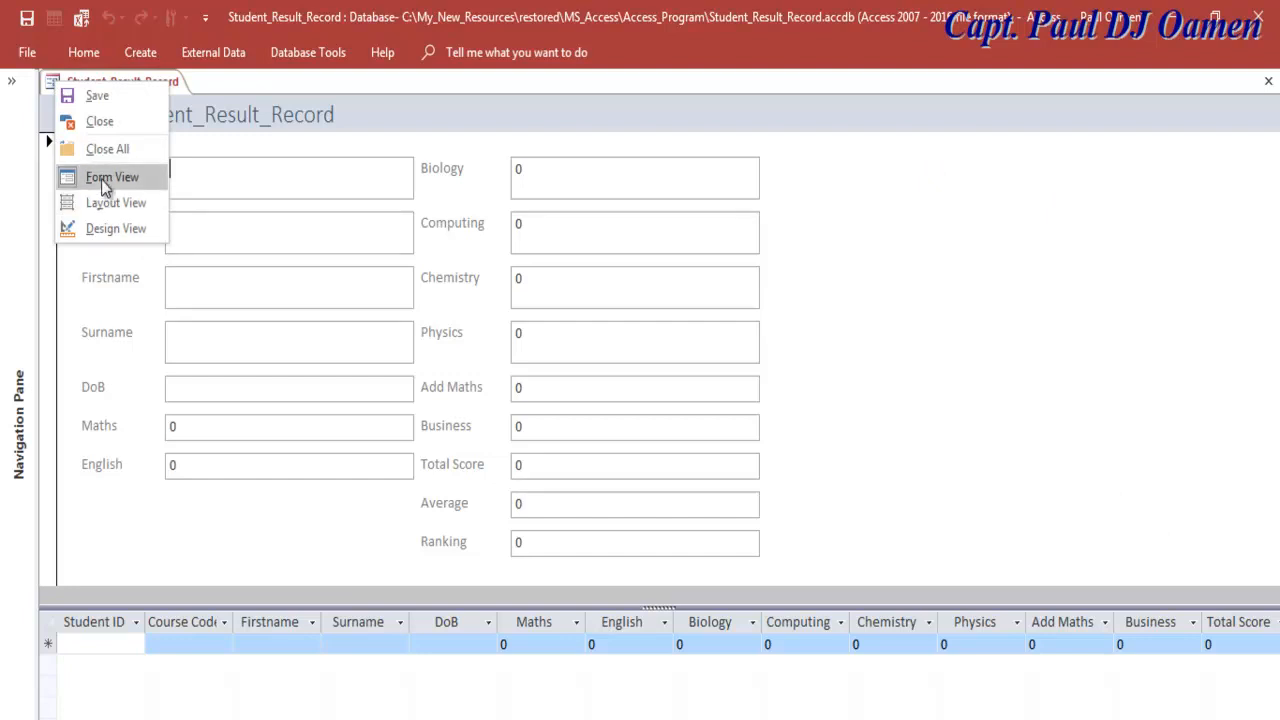
left_click(100, 228)
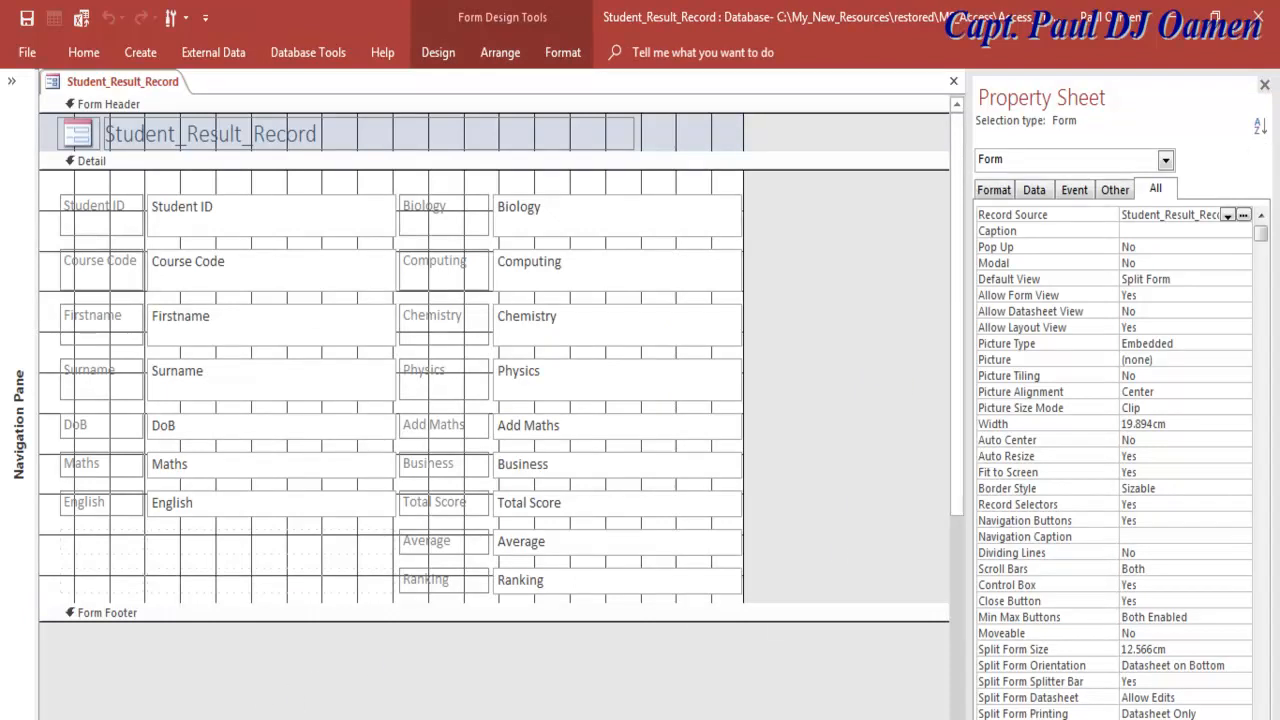
scroll(524, 188, "right", 5)
left_click_drag(522, 188, 940, 211)
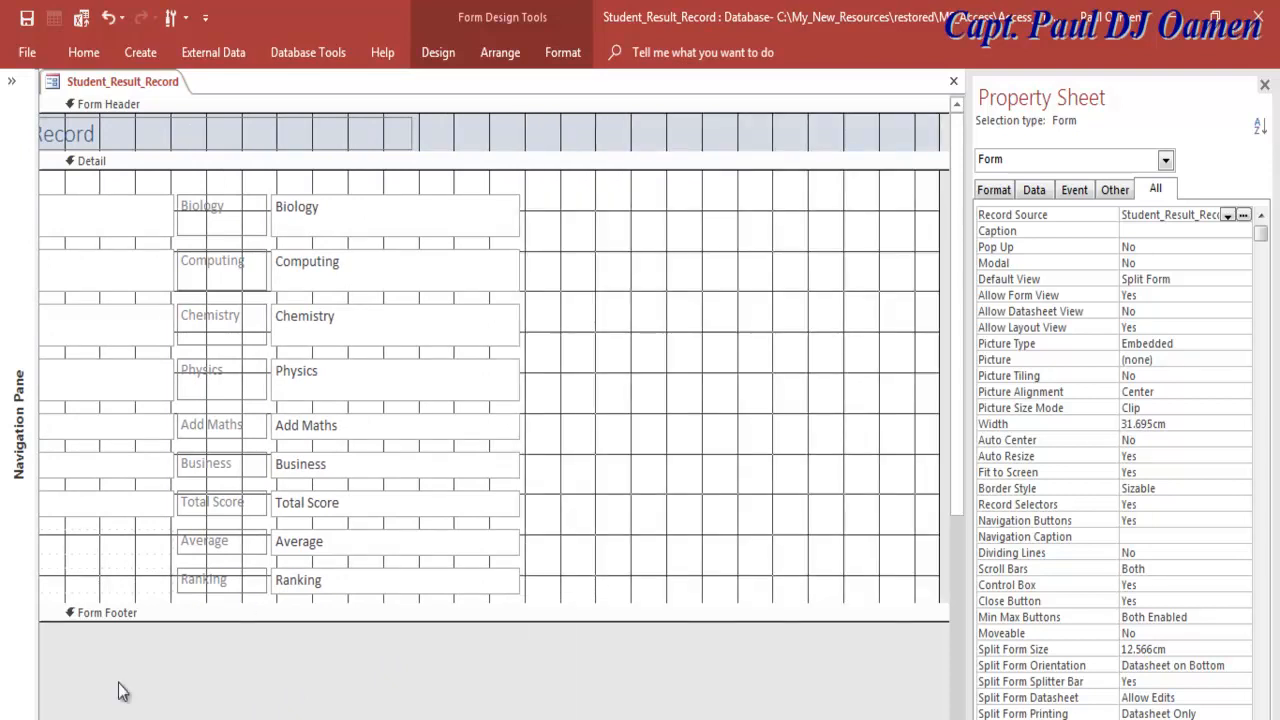
scroll(494, 366, "right", 4)
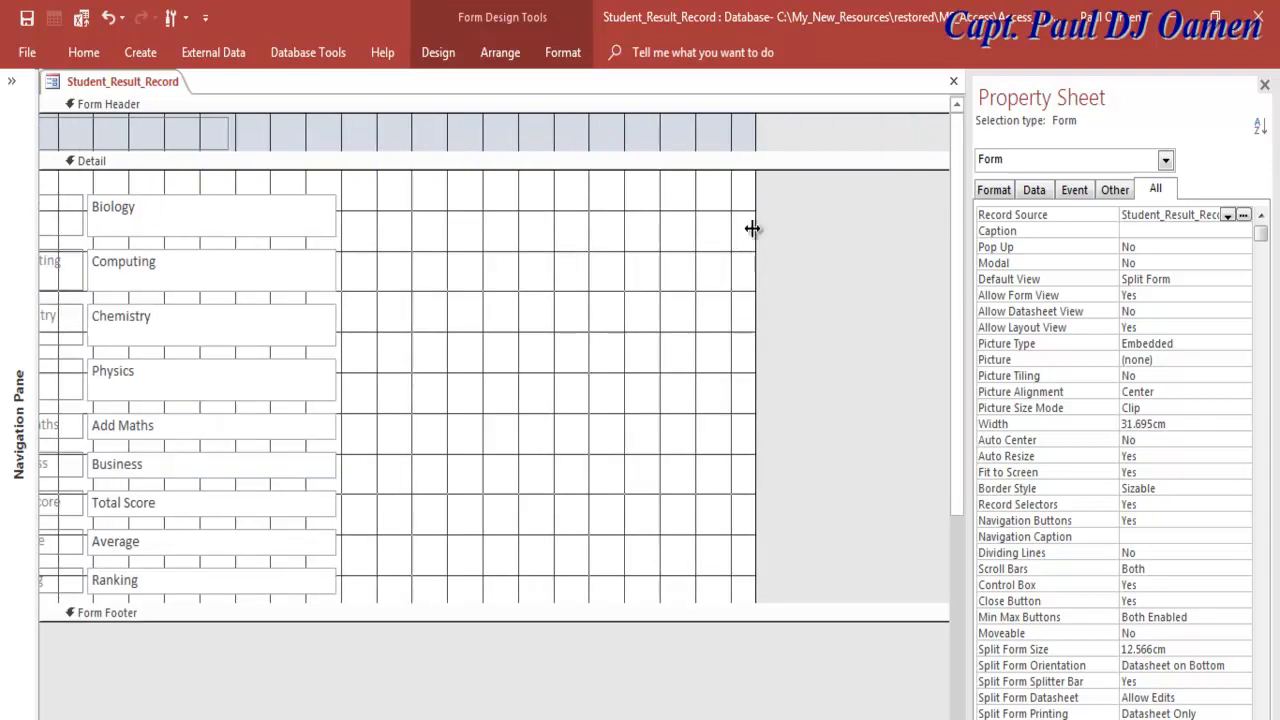
left_click_drag(757, 207, 888, 204)
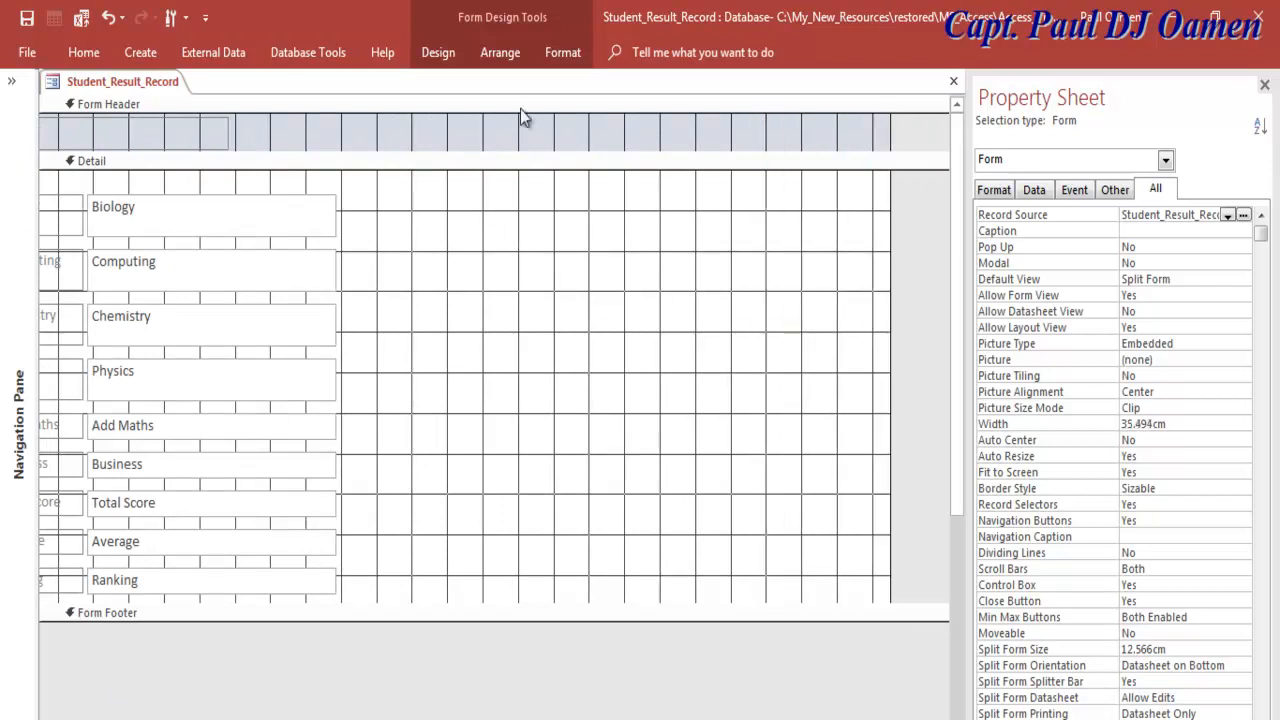
- Draw an option group frame about 14 cm wide and 7.3 cm high beside the subject fields, without using its wizard
left_click(439, 56)
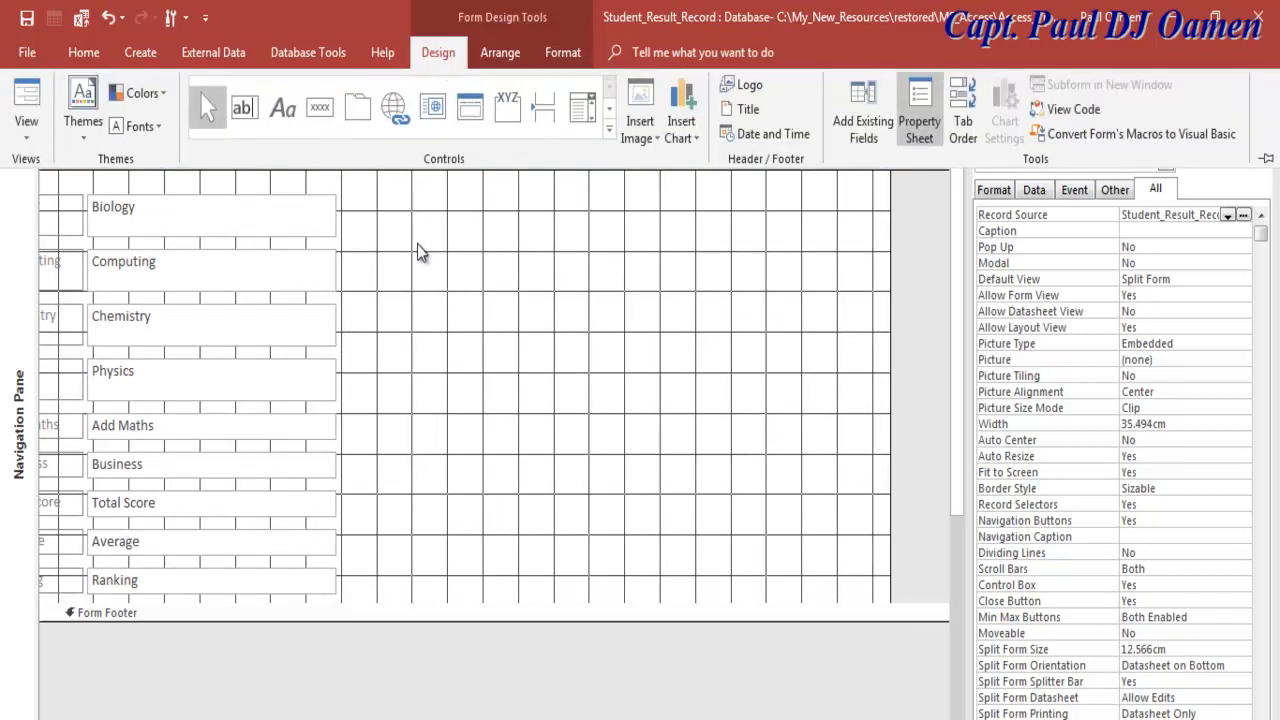
left_click(506, 110)
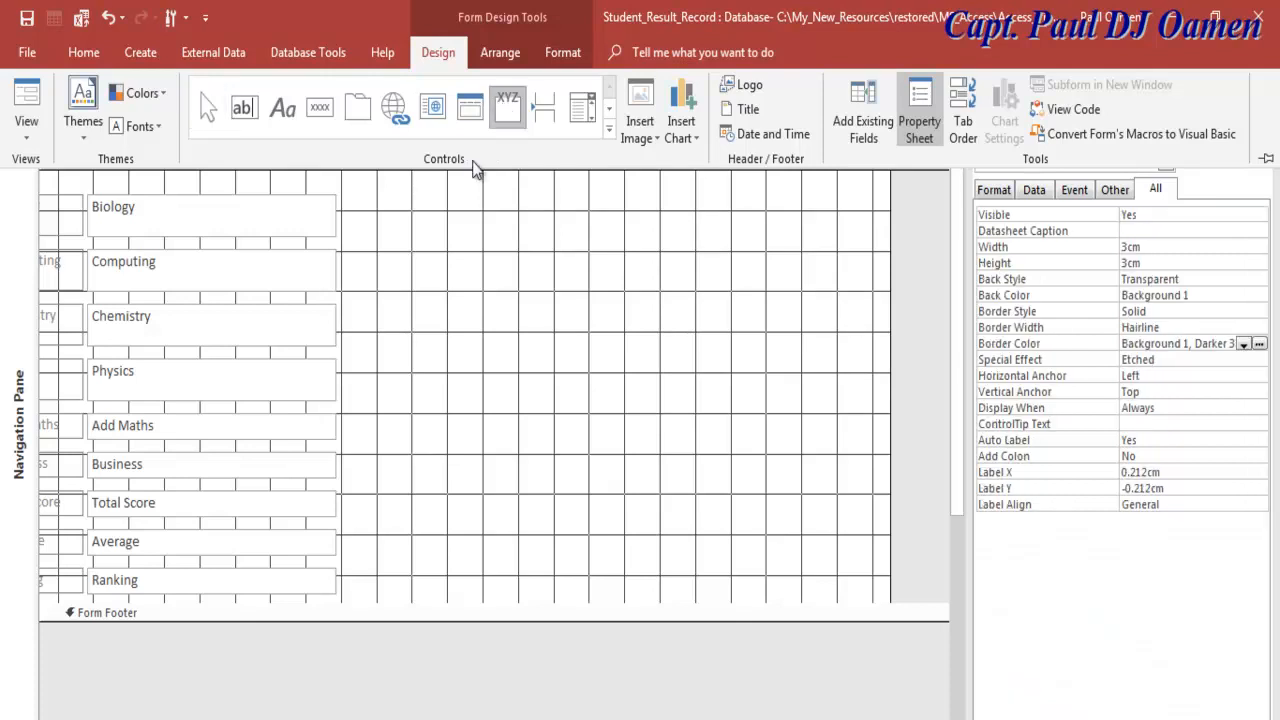
left_click(347, 200)
left_click_drag(432, 210, 869, 498)
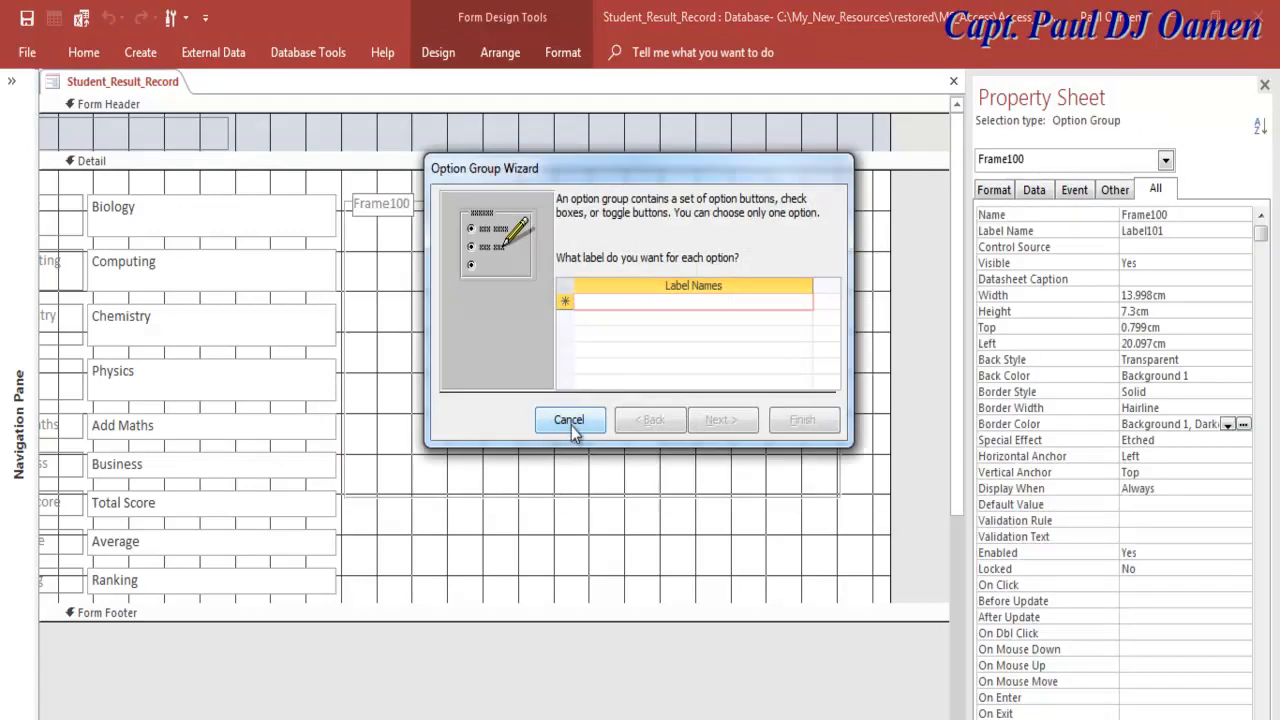
left_click(570, 421)
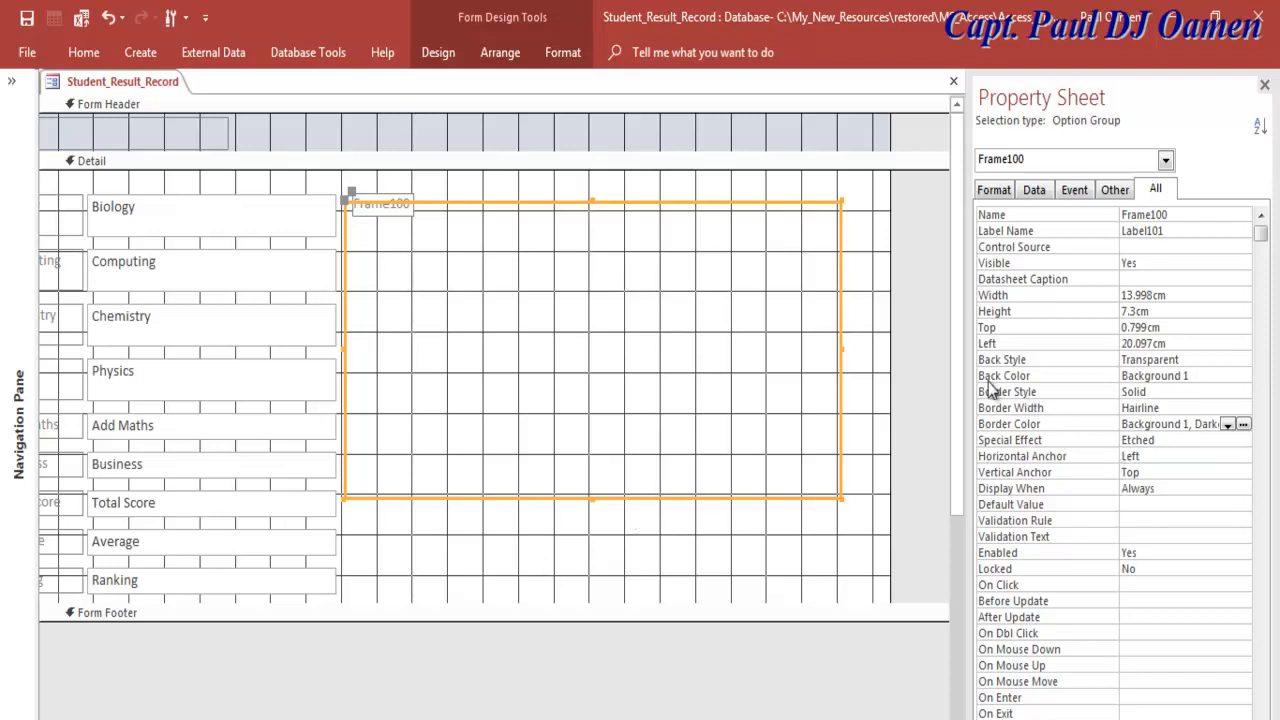
- Give the frame a solid 4 pt border coloured Text 1, Lighter 5%
left_click(1155, 395)
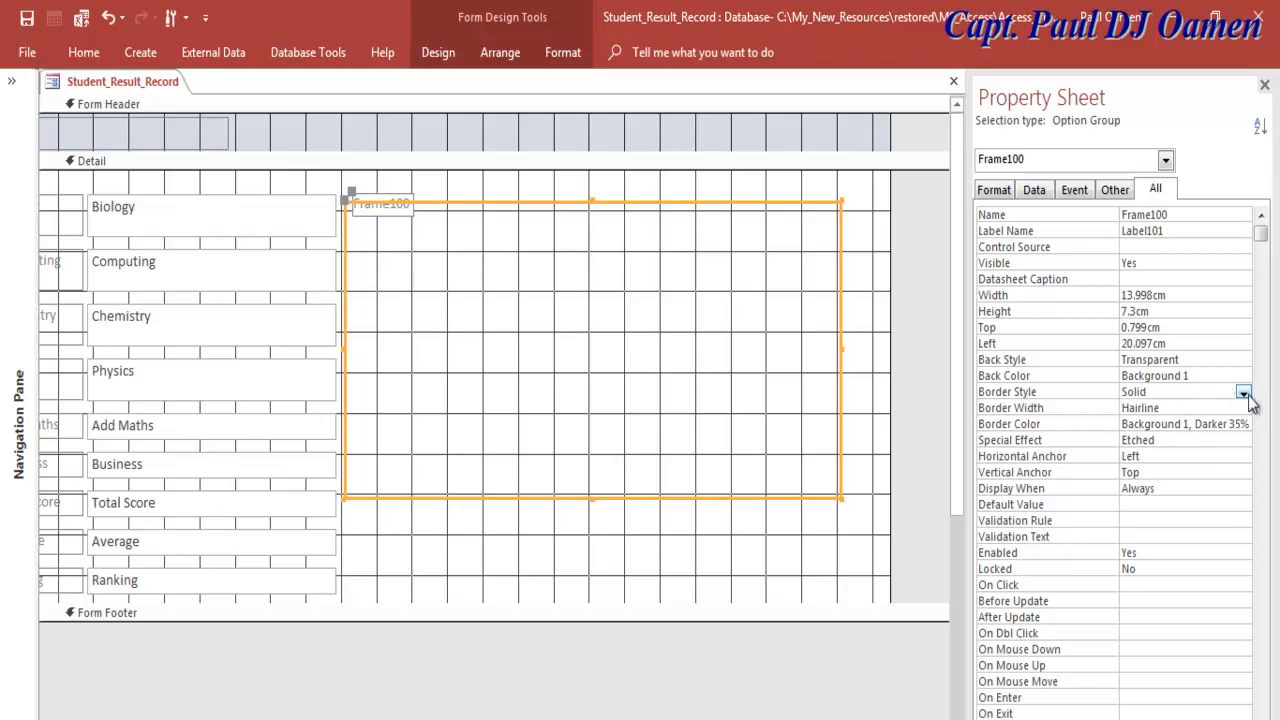
left_click(1244, 395)
left_click(1244, 395)
left_click(1221, 408)
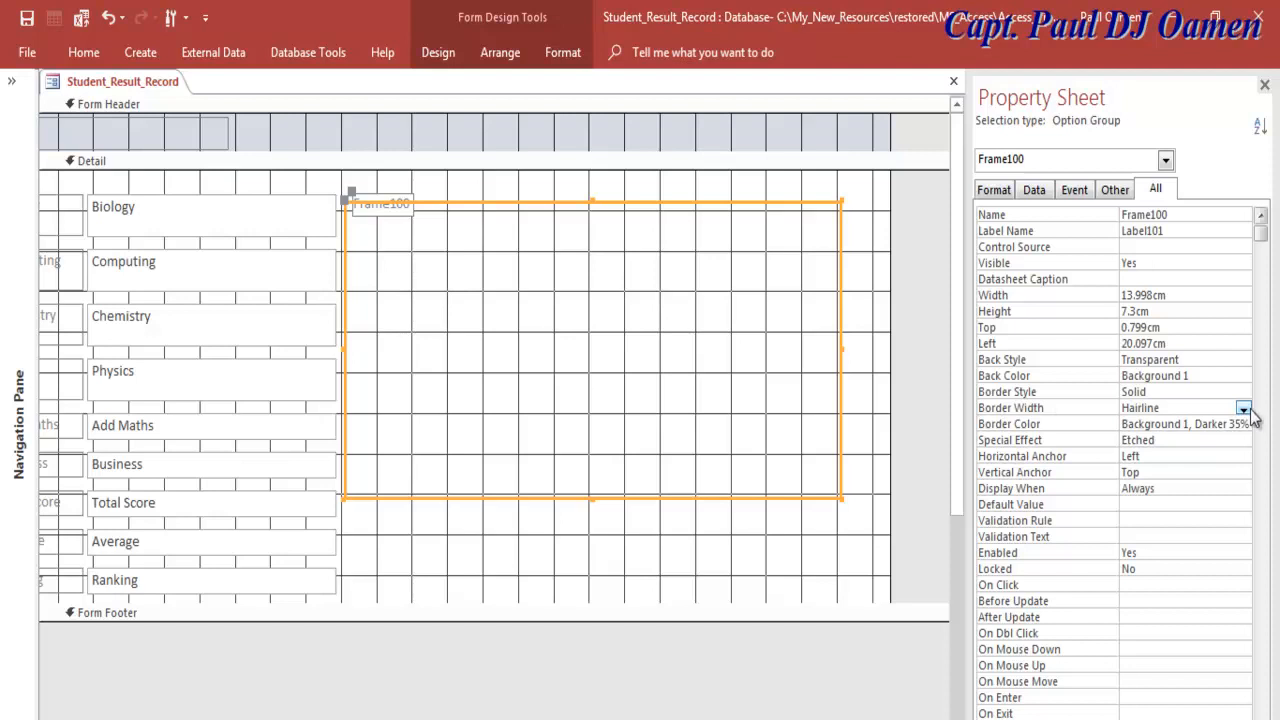
left_click(1243, 409)
left_click(1150, 484)
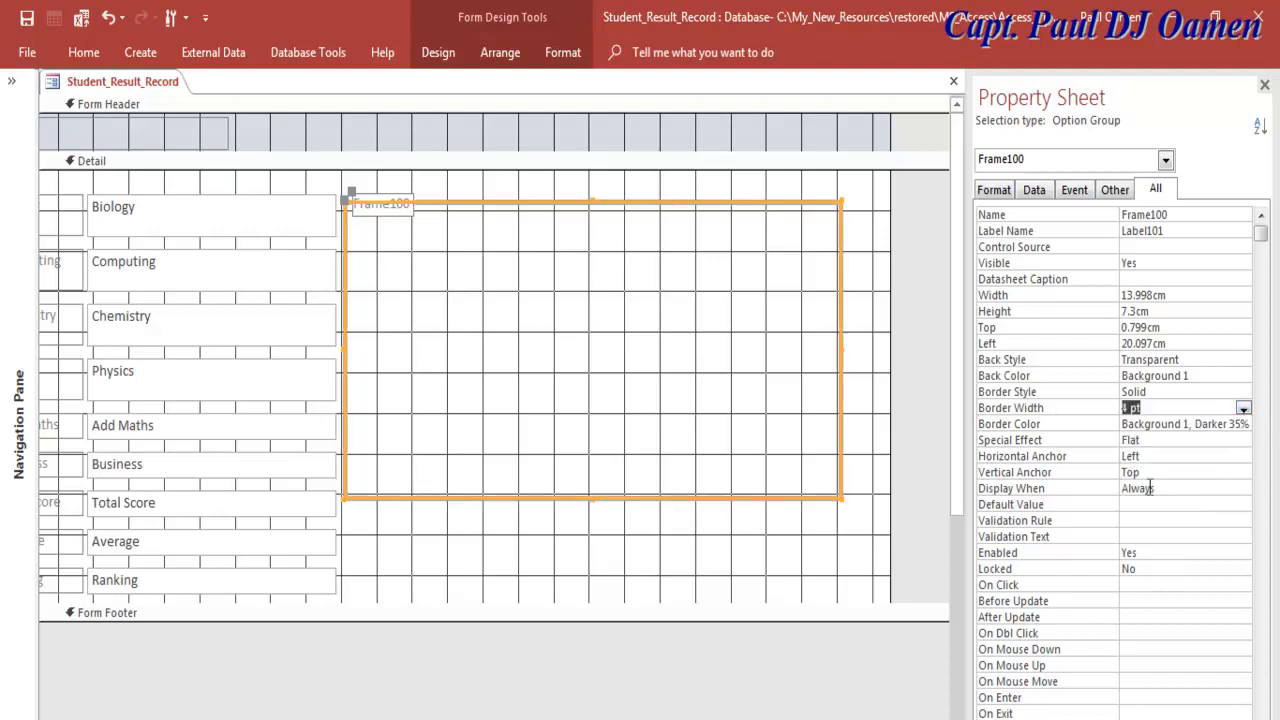
left_click(1200, 424)
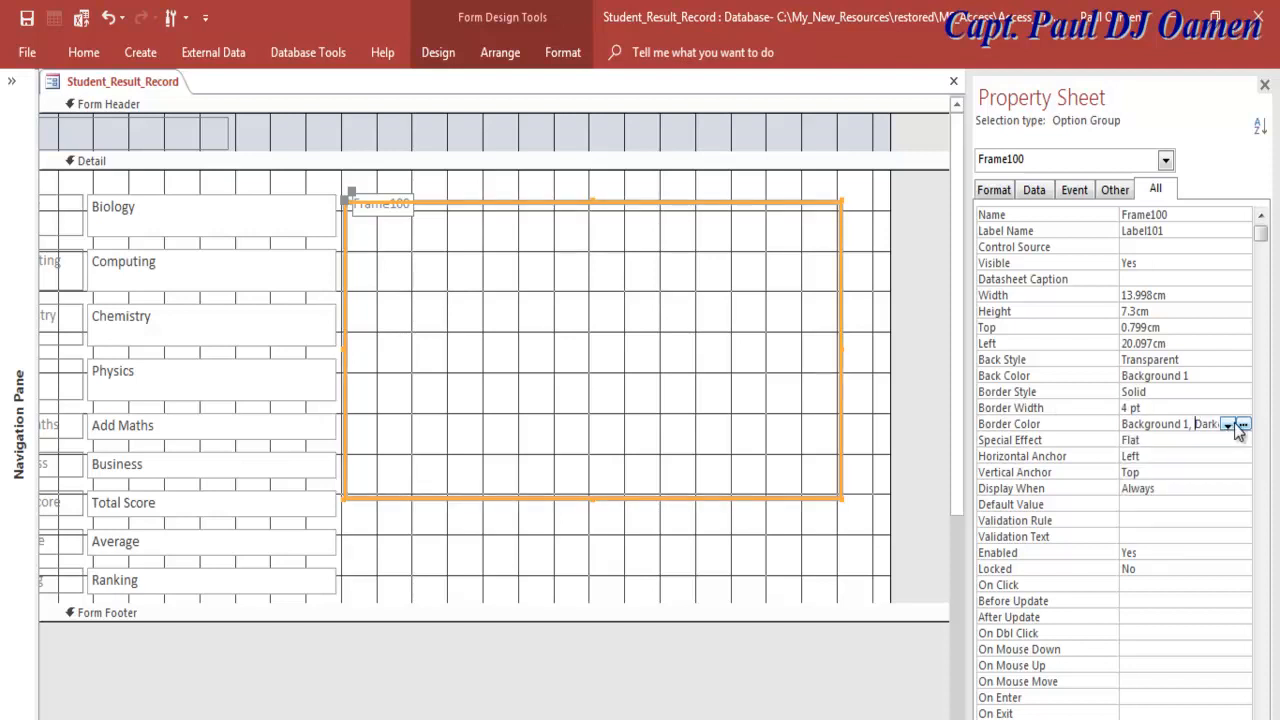
left_click(1230, 425)
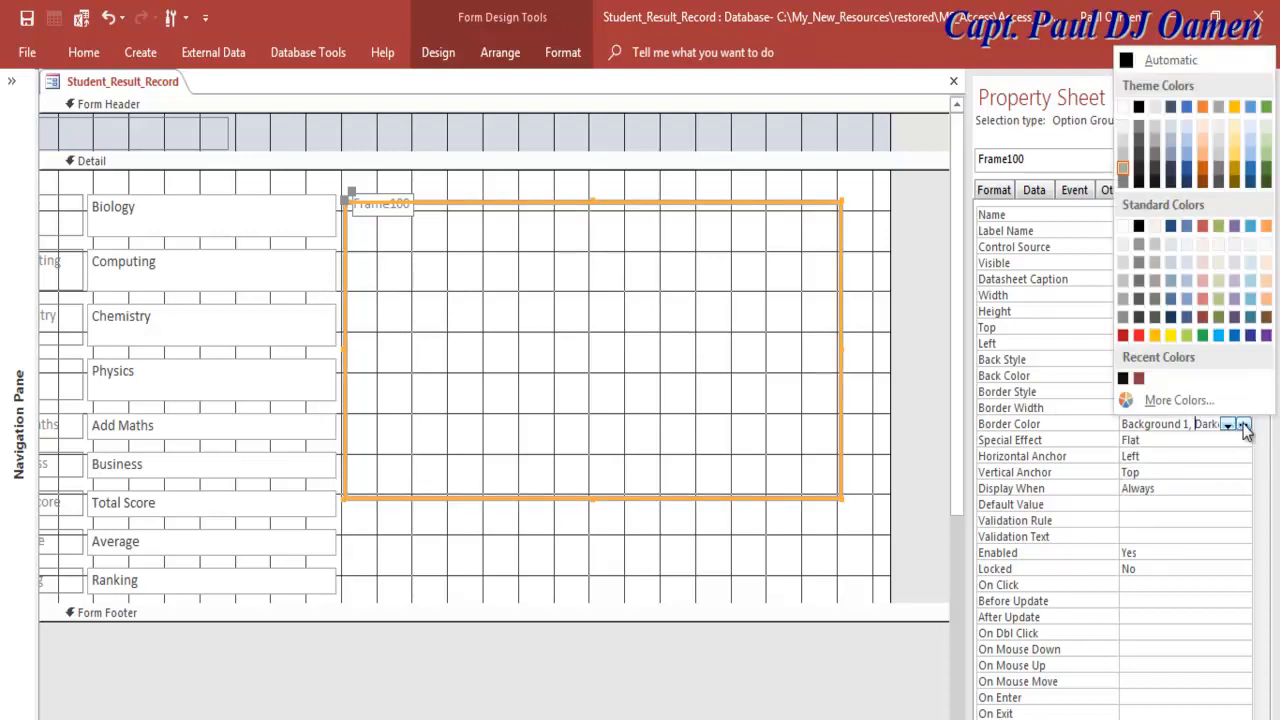
left_click(1138, 181)
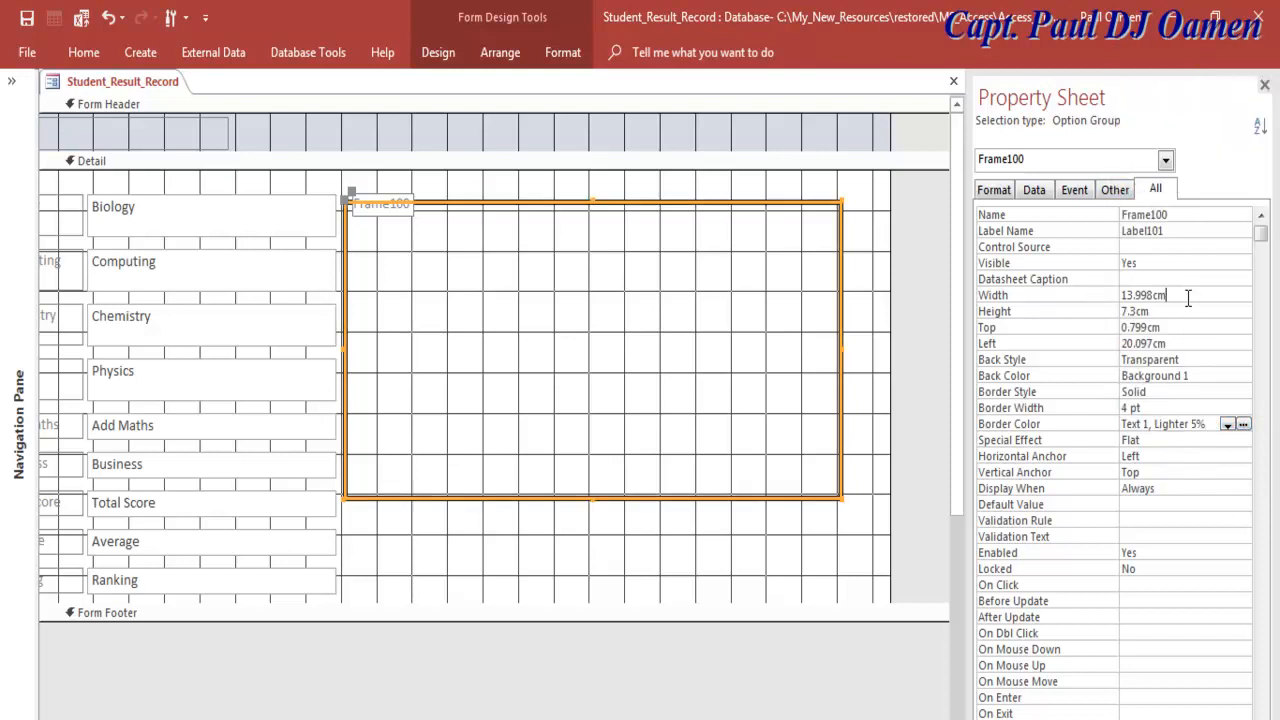
- Set the frame's width to 13.884 cm and its height to 7.399 cm
left_click_drag(1170, 297, 1138, 302)
type("88")
type("4")
left_click(1157, 313)
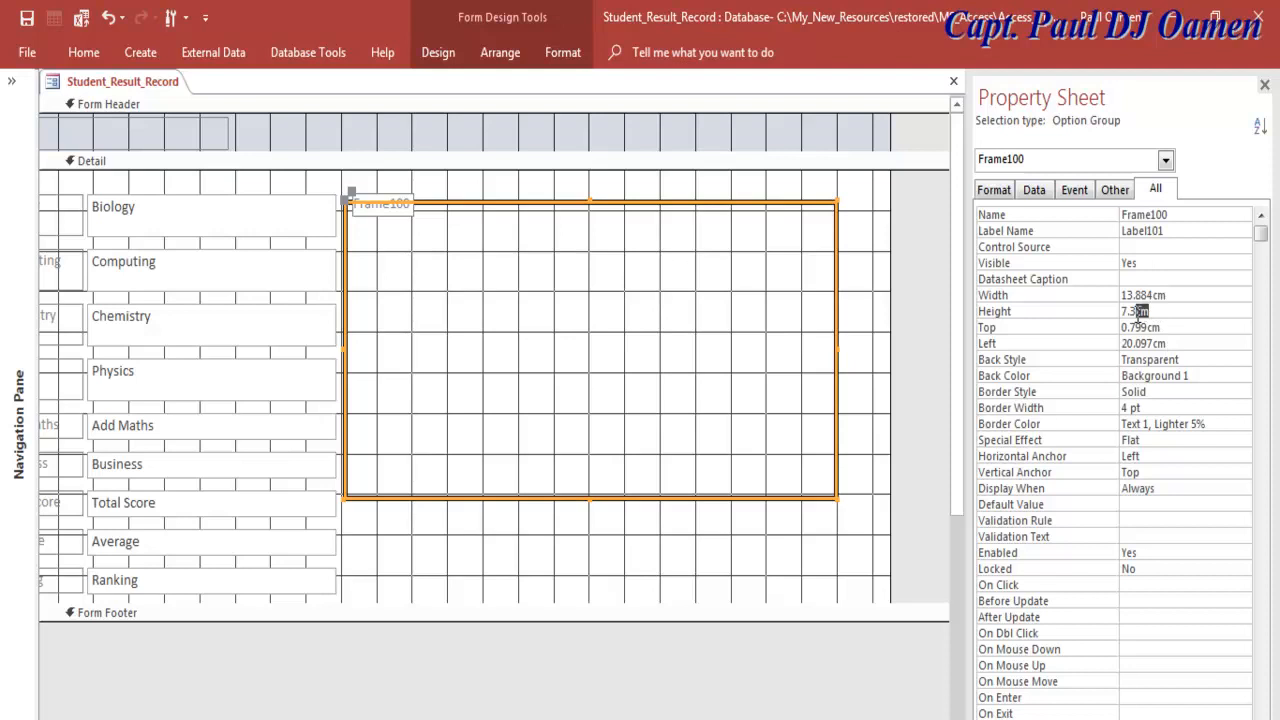
left_click(1197, 345)
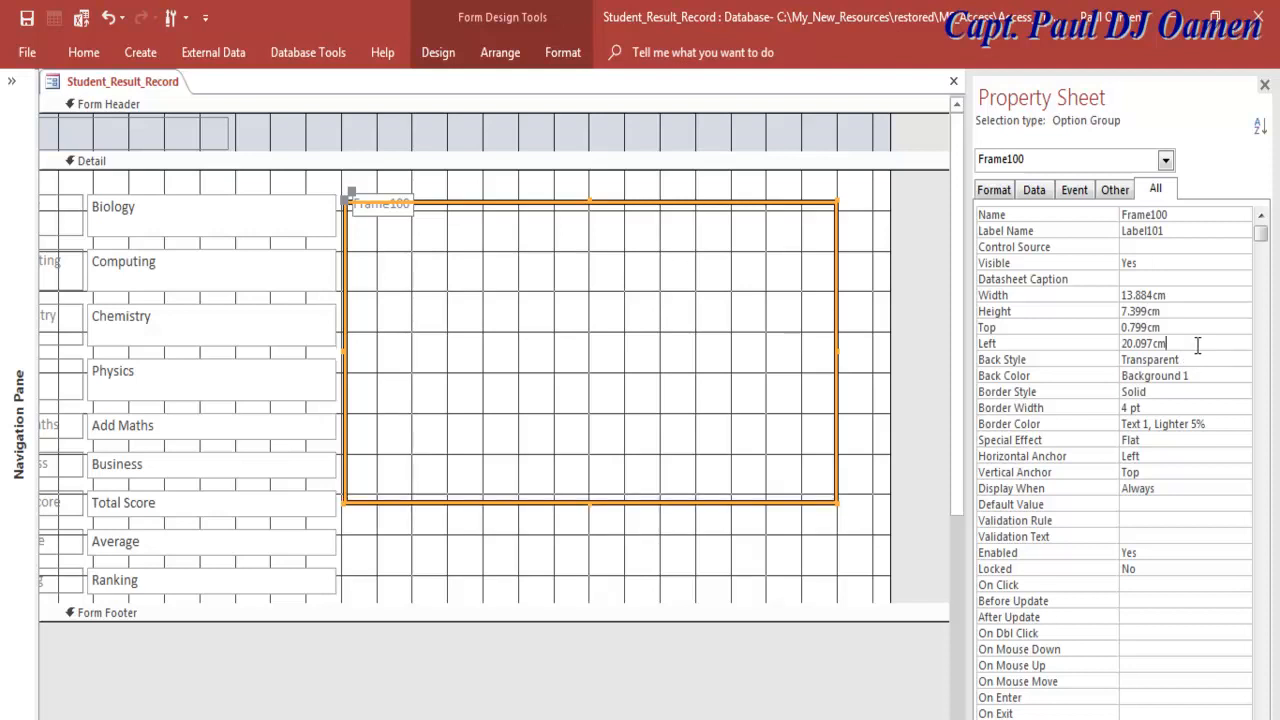
- Delete the label attached to the frame
left_click(741, 558)
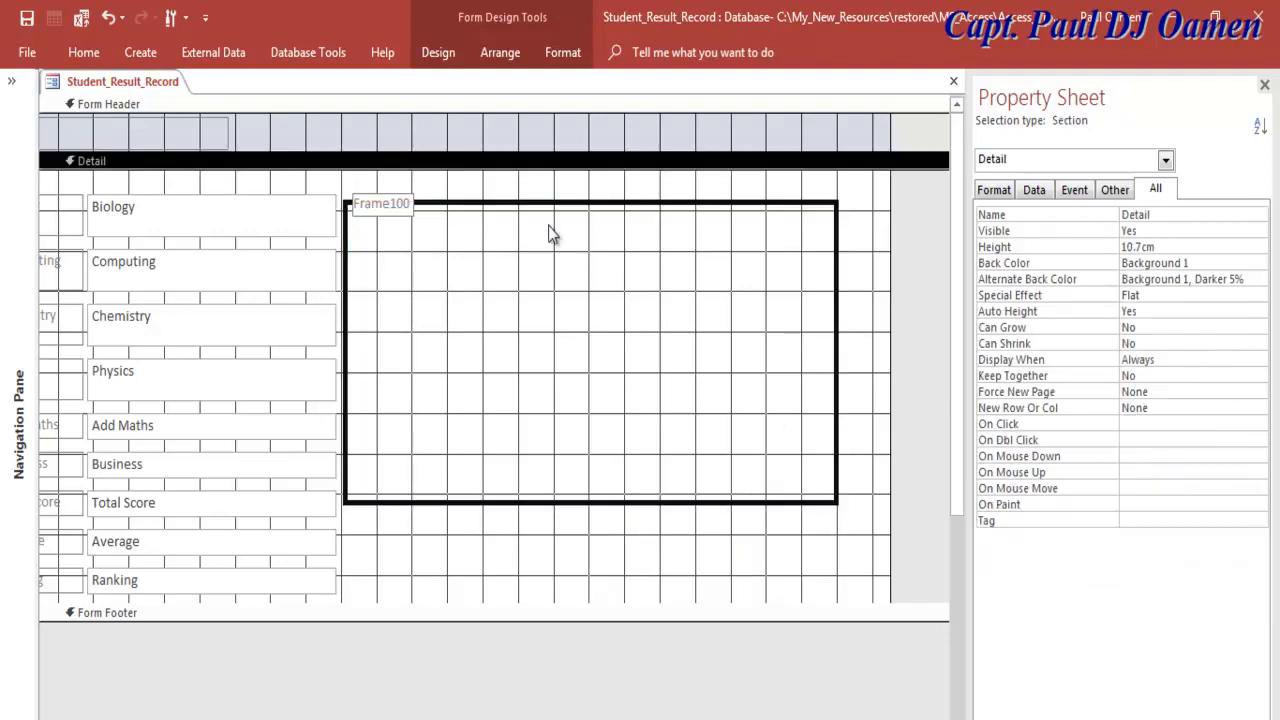
left_click(390, 205)
key("Delete")
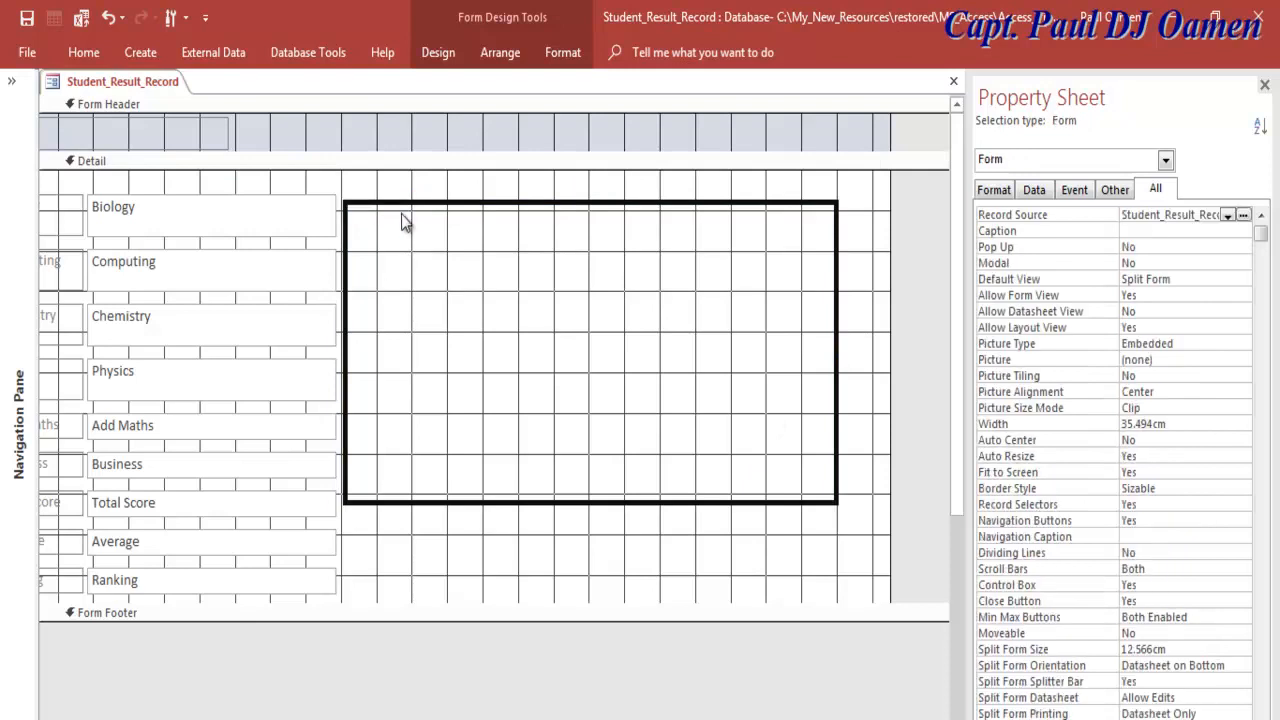
- Duplicate the frame, place the copy directly below the original and reduce its height to about 2.3 cm
left_click(491, 201)
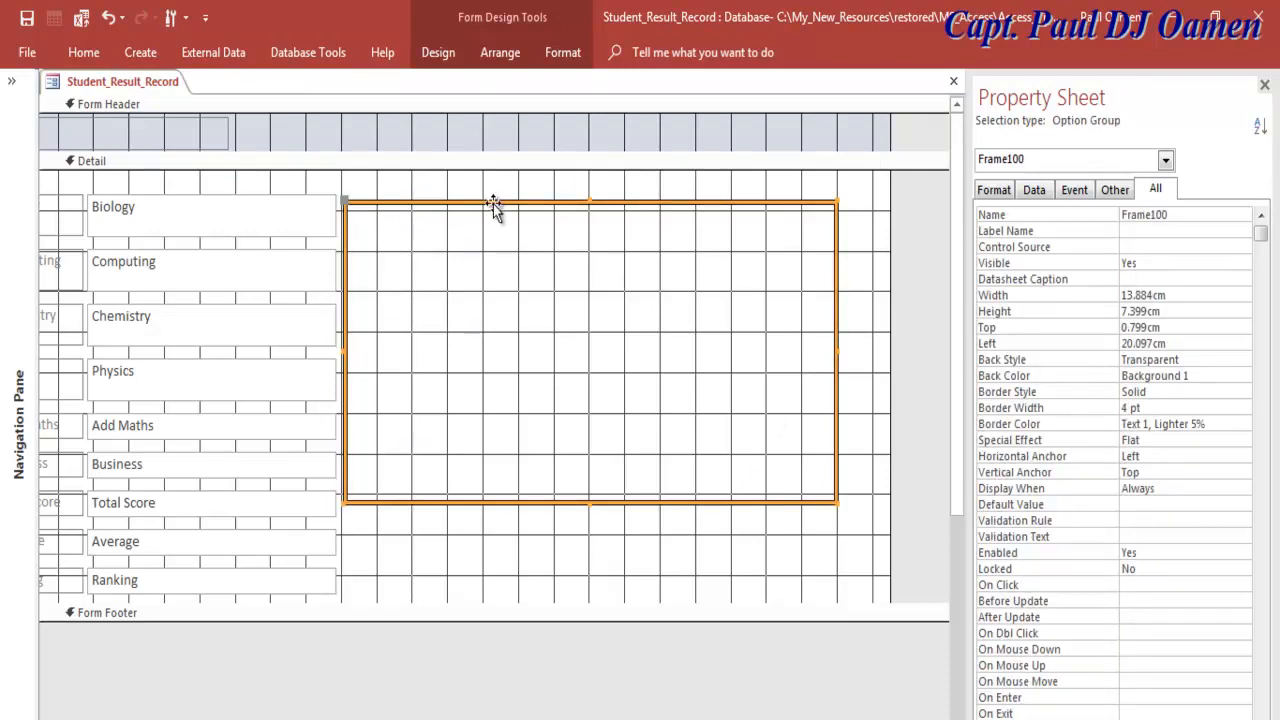
left_click(549, 309)
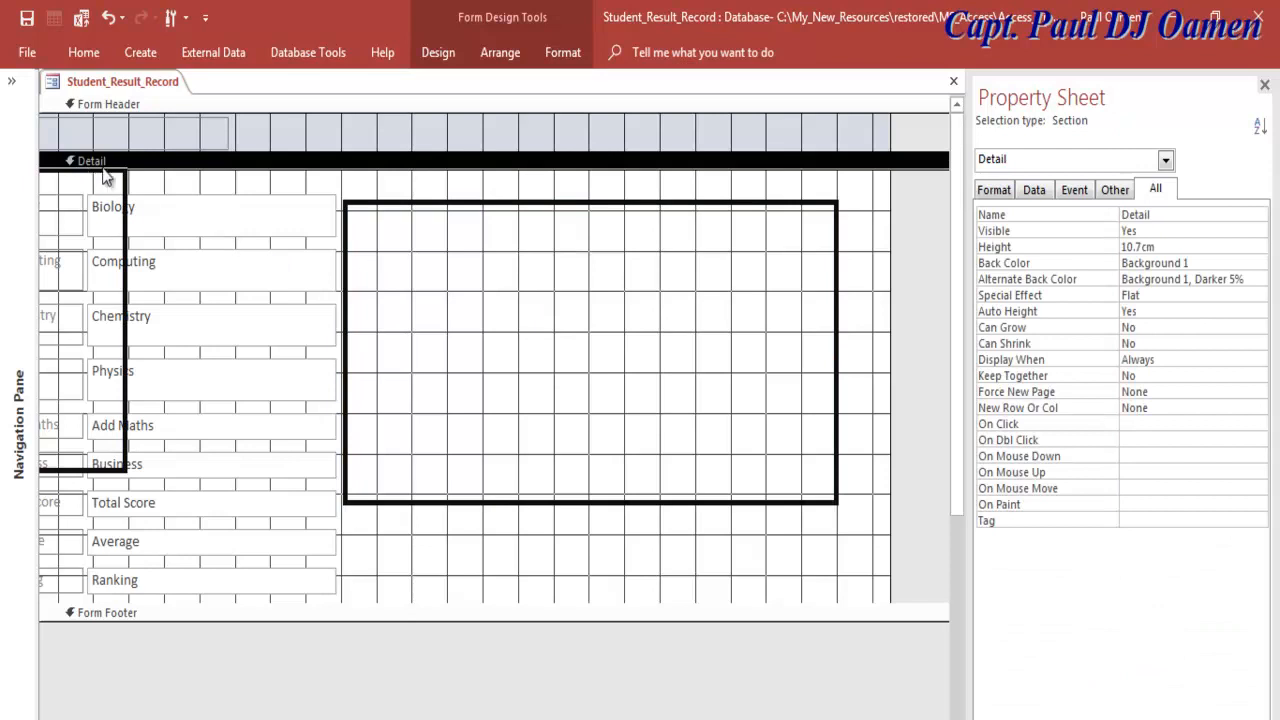
left_click_drag(127, 195, 835, 434)
left_click_drag(621, 510, 620, 511)
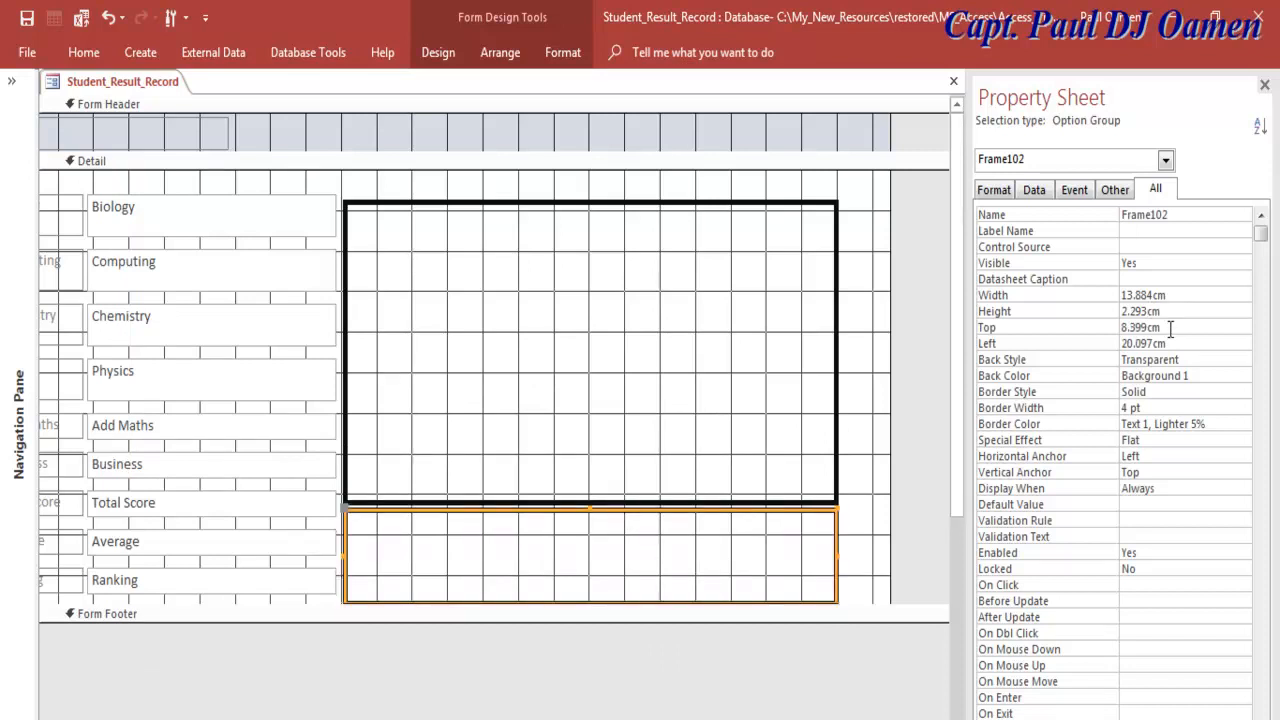
left_click(880, 268)
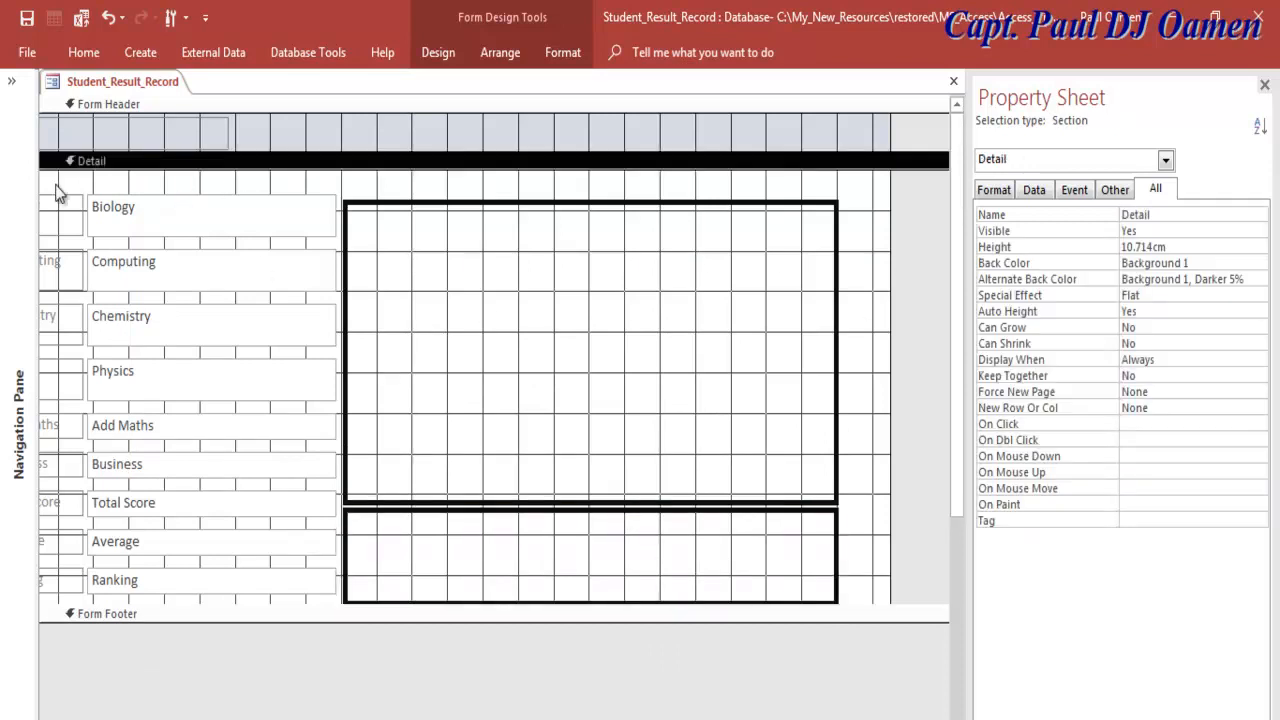
- Show the form in Form View and check the sizes and arrangement of its fields and the two frames
left_click(53, 88)
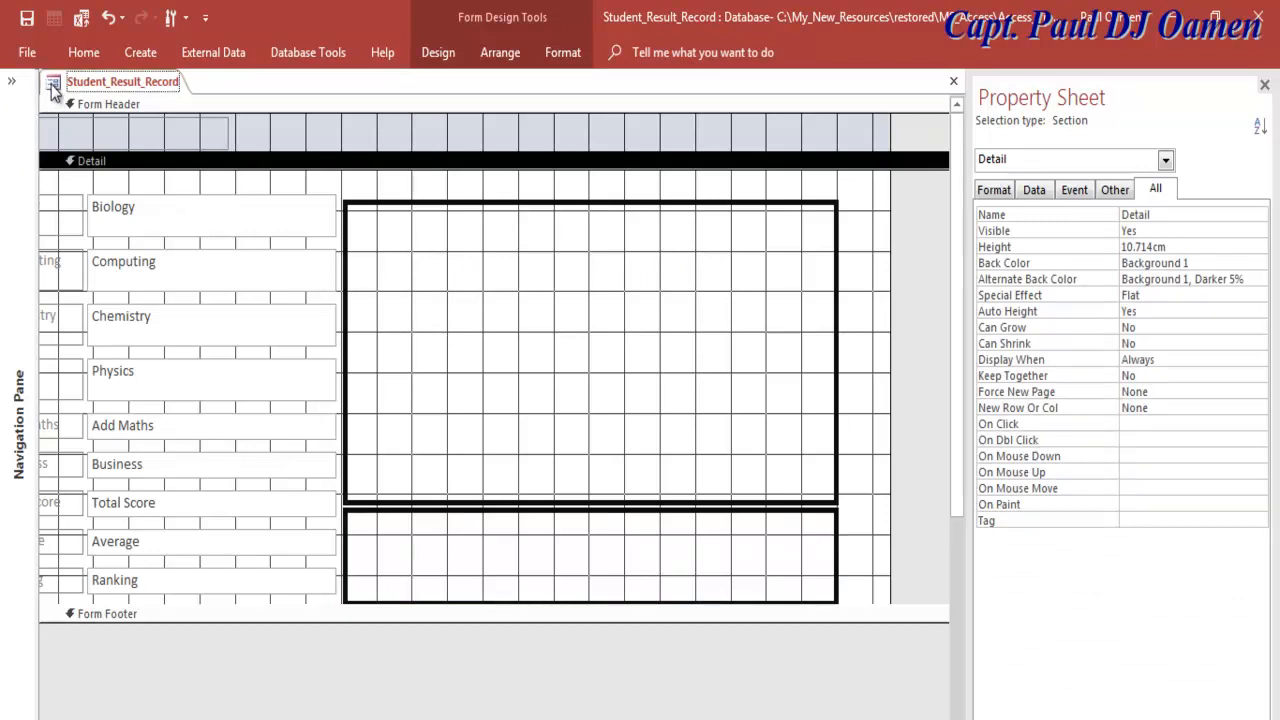
right_click(53, 88)
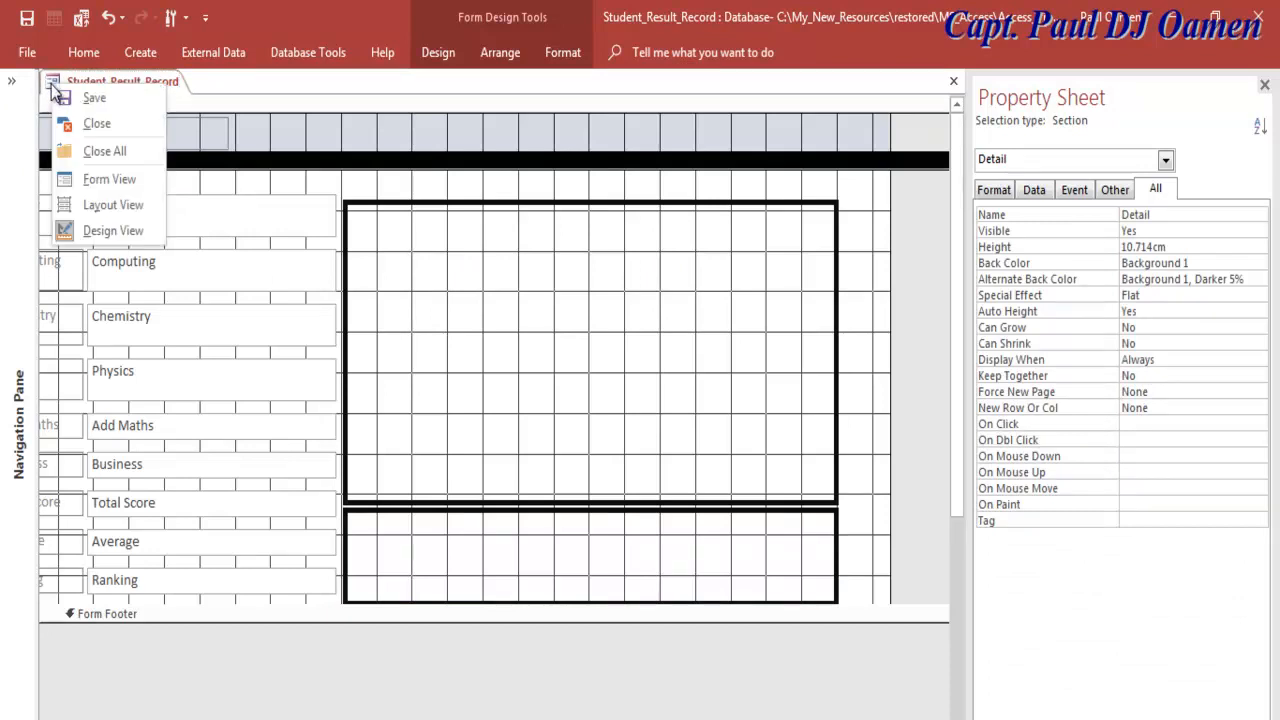
left_click(110, 180)
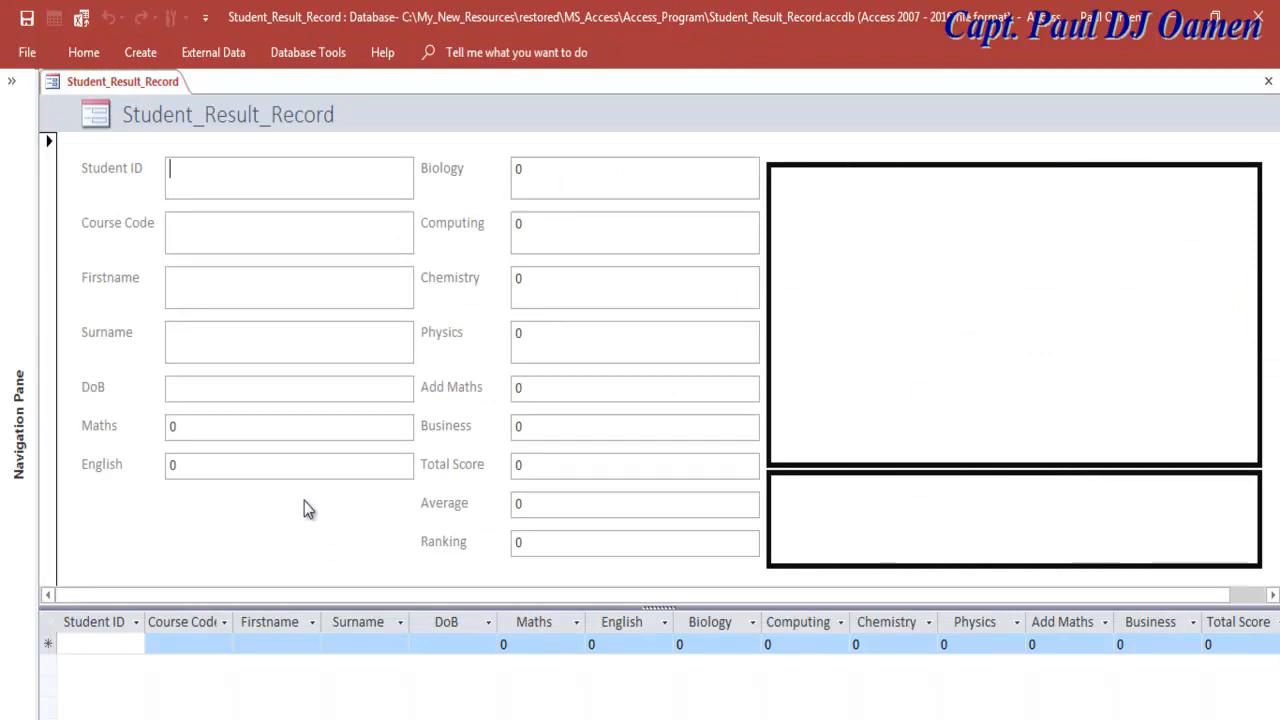
left_click(175, 388)
left_click(178, 427)
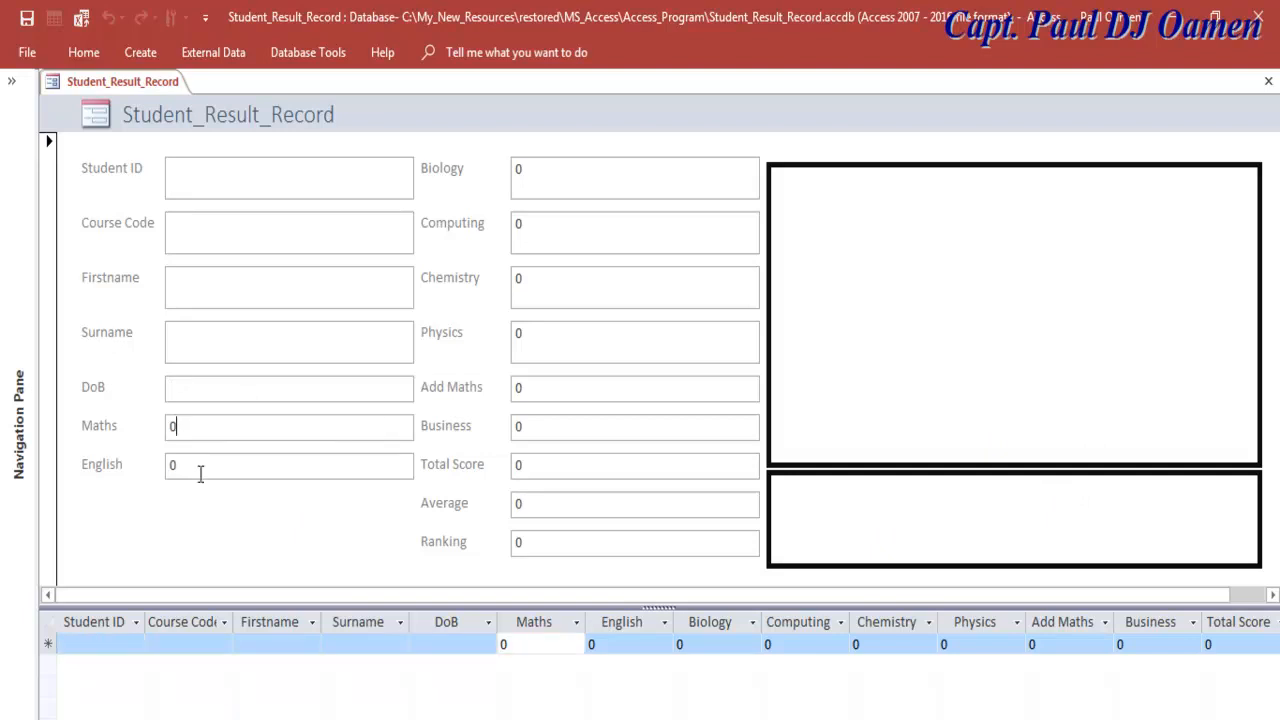
left_click(201, 474)
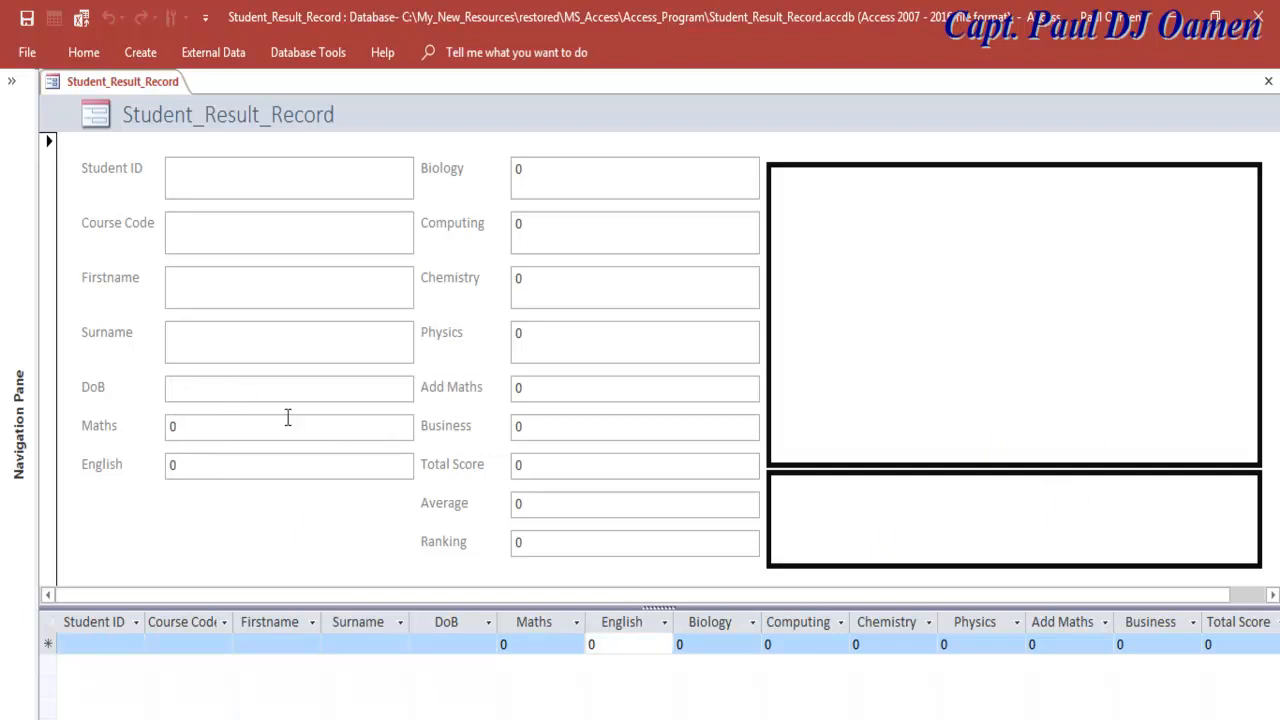
left_click(212, 350)
left_click(223, 297)
left_click(223, 245)
left_click(232, 188)
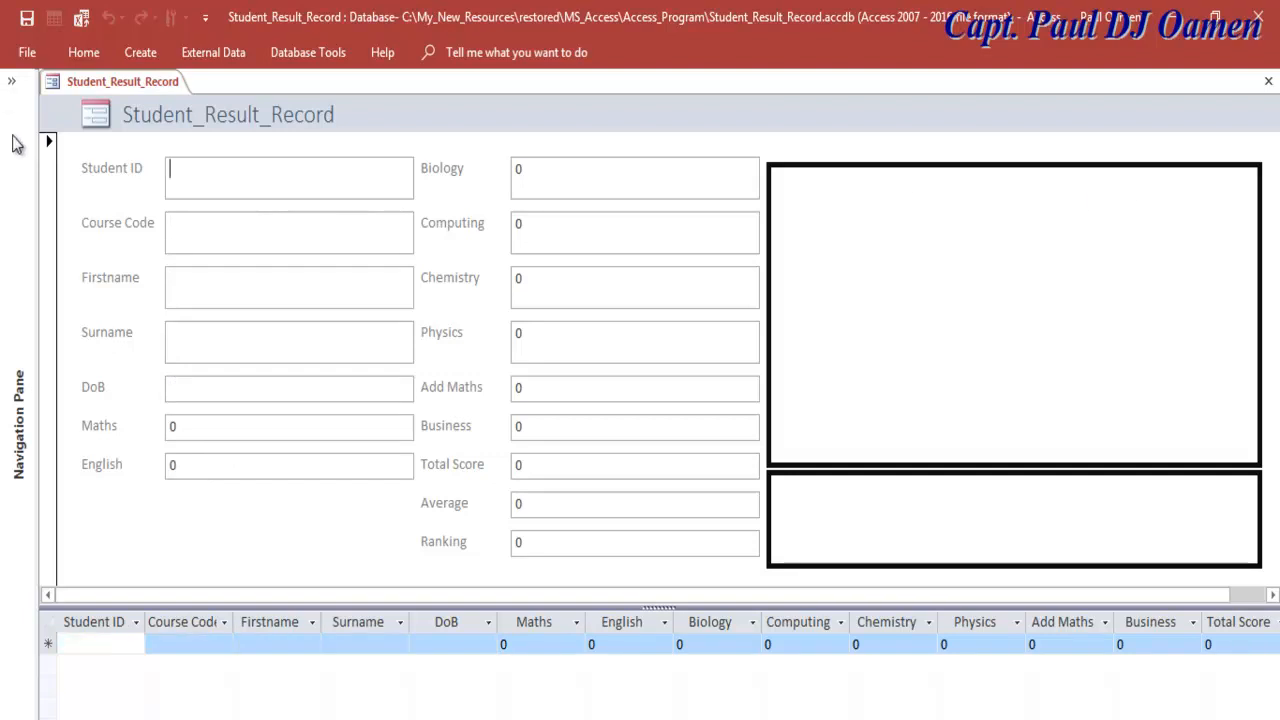
left_click(266, 348)
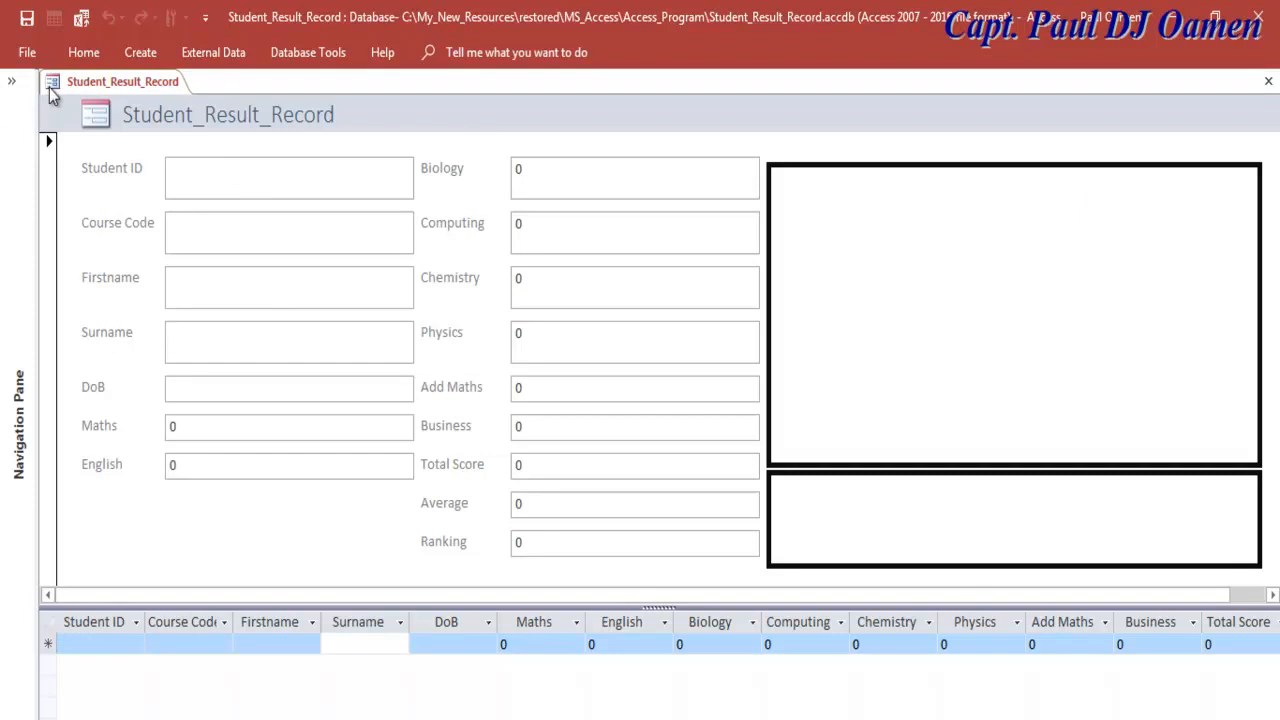
right_click(49, 87)
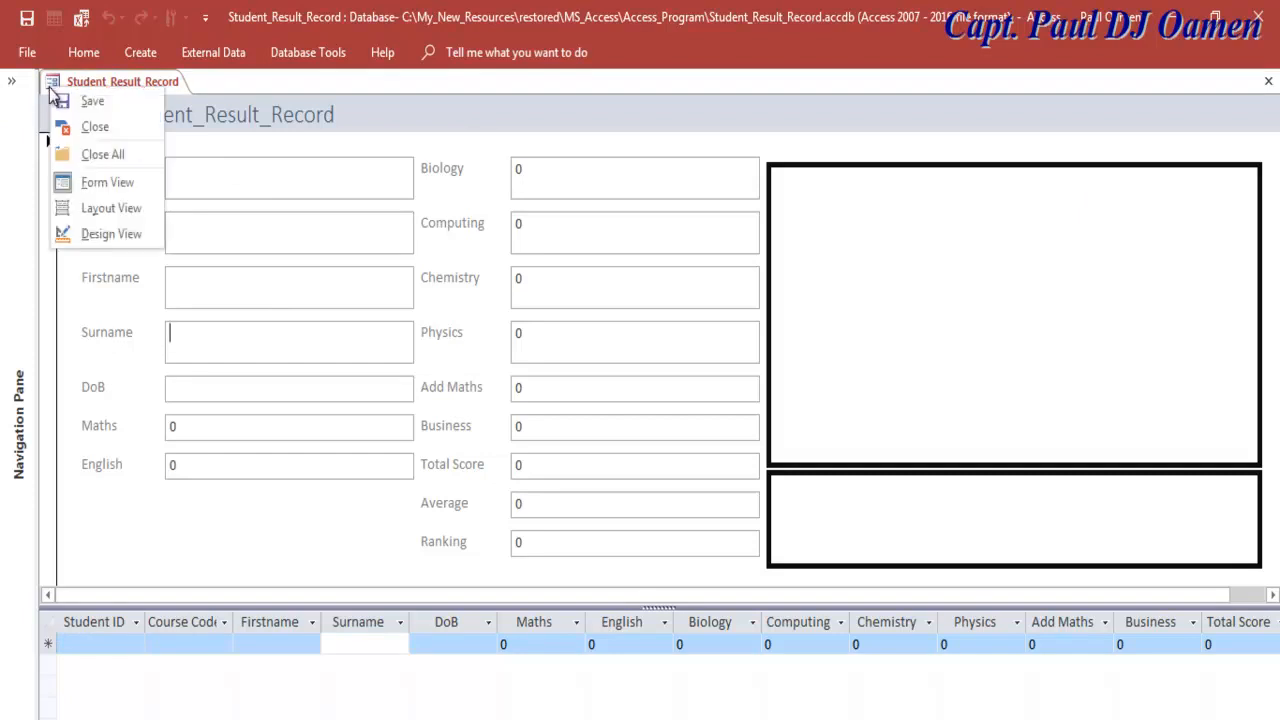
left_click(105, 184)
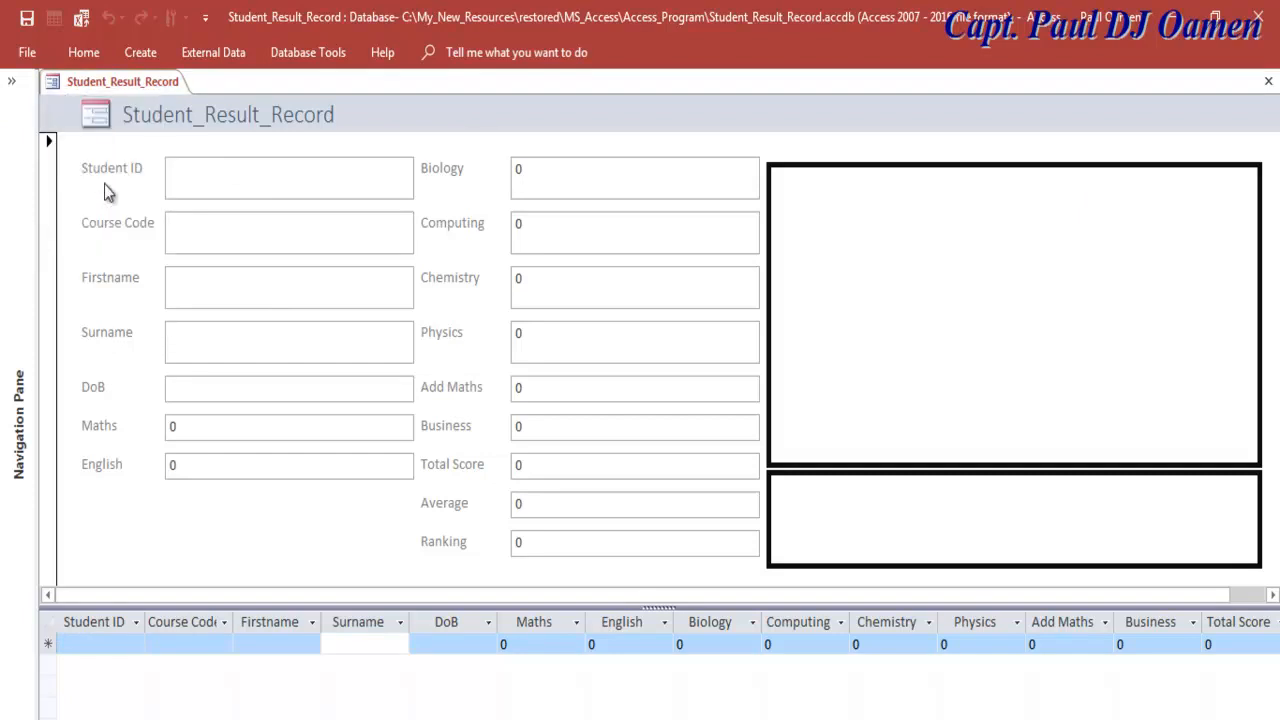
- In Design View, copy the Firstname text box's height and apply 1.032 cm to the DoB, Maths and English text boxes
right_click(58, 87)
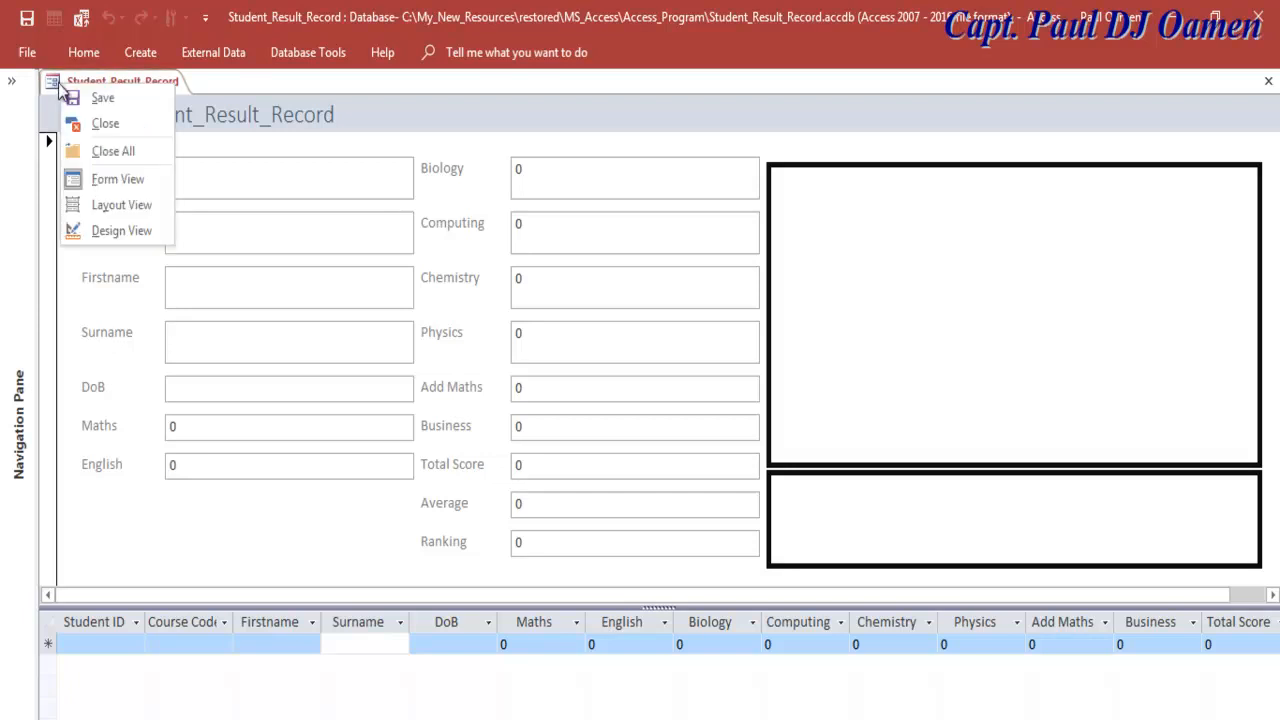
left_click(115, 231)
left_click(290, 329)
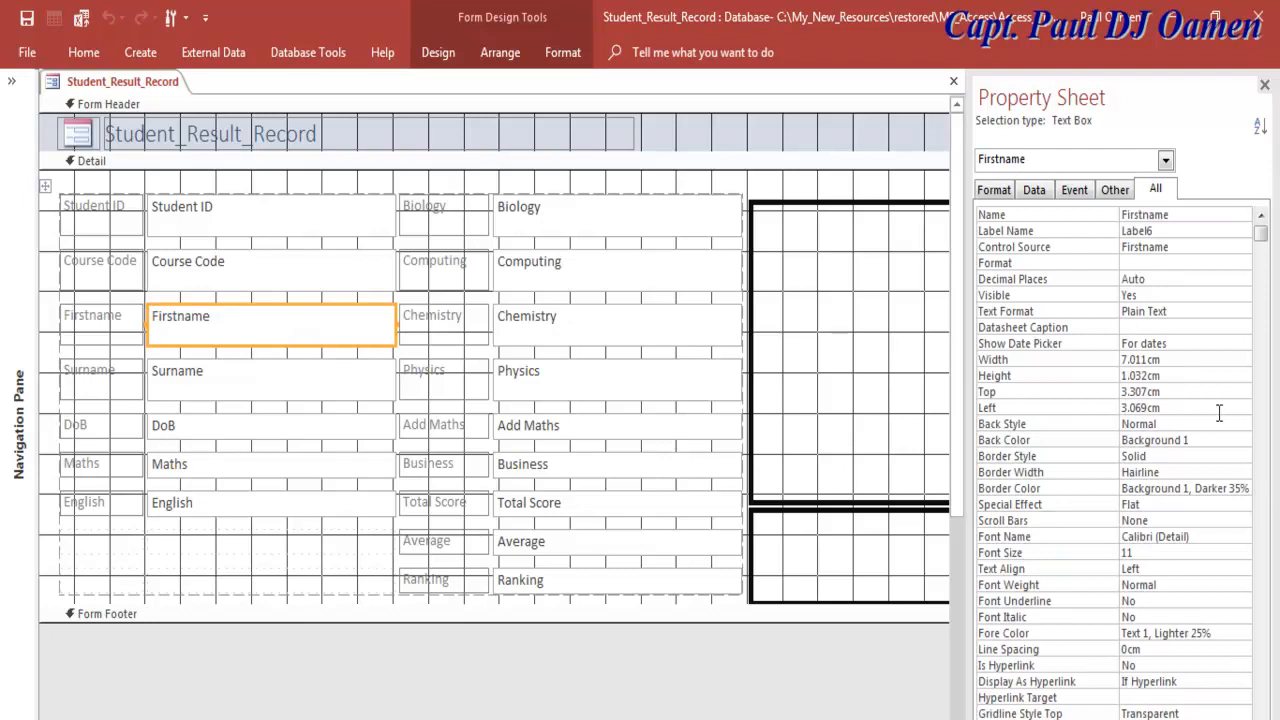
left_click_drag(1178, 378, 1106, 384)
key("ctrl+c")
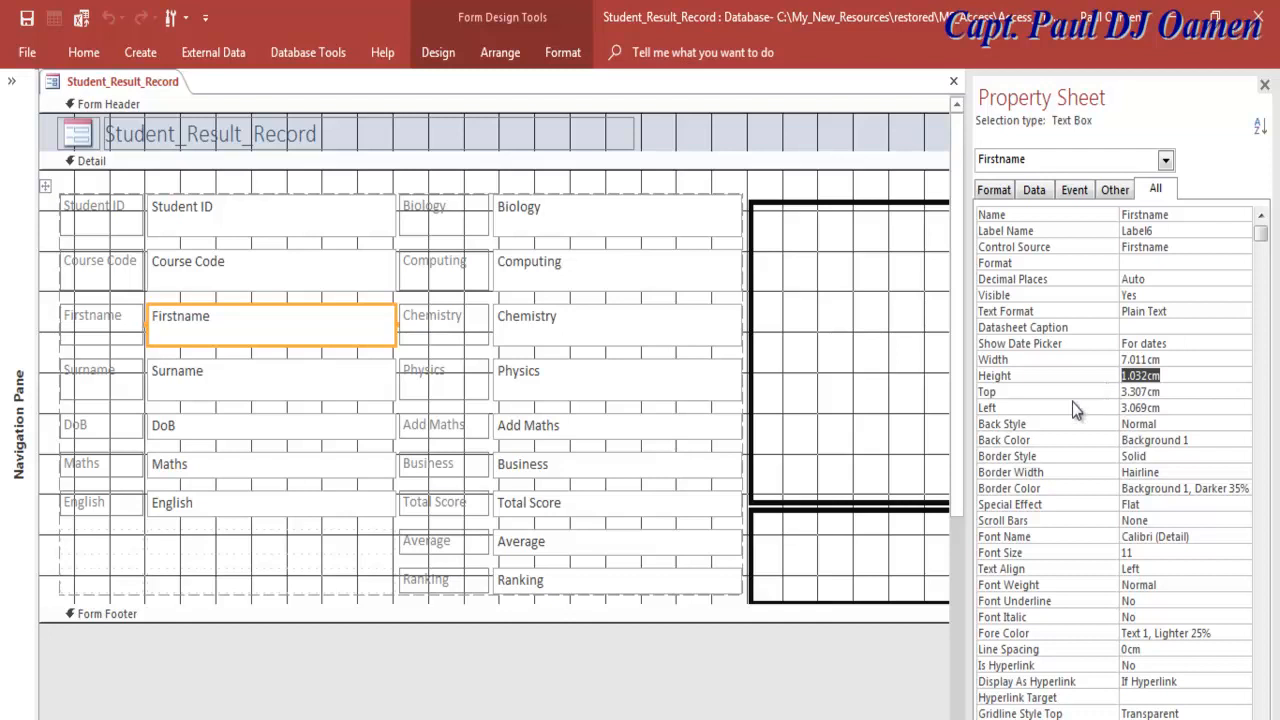
left_click(230, 424)
left_click(230, 466, "shift")
left_click(225, 500, "shift")
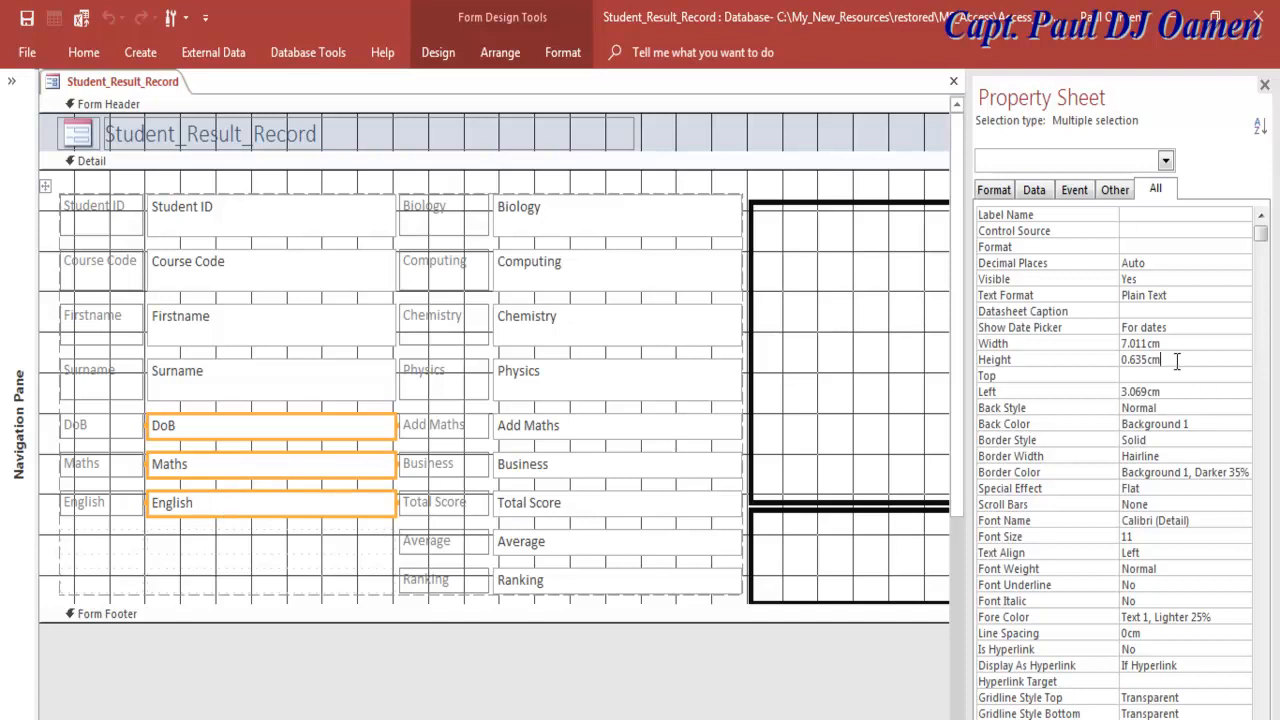
left_click(1089, 362)
key("ctrl+v")
key("Return")
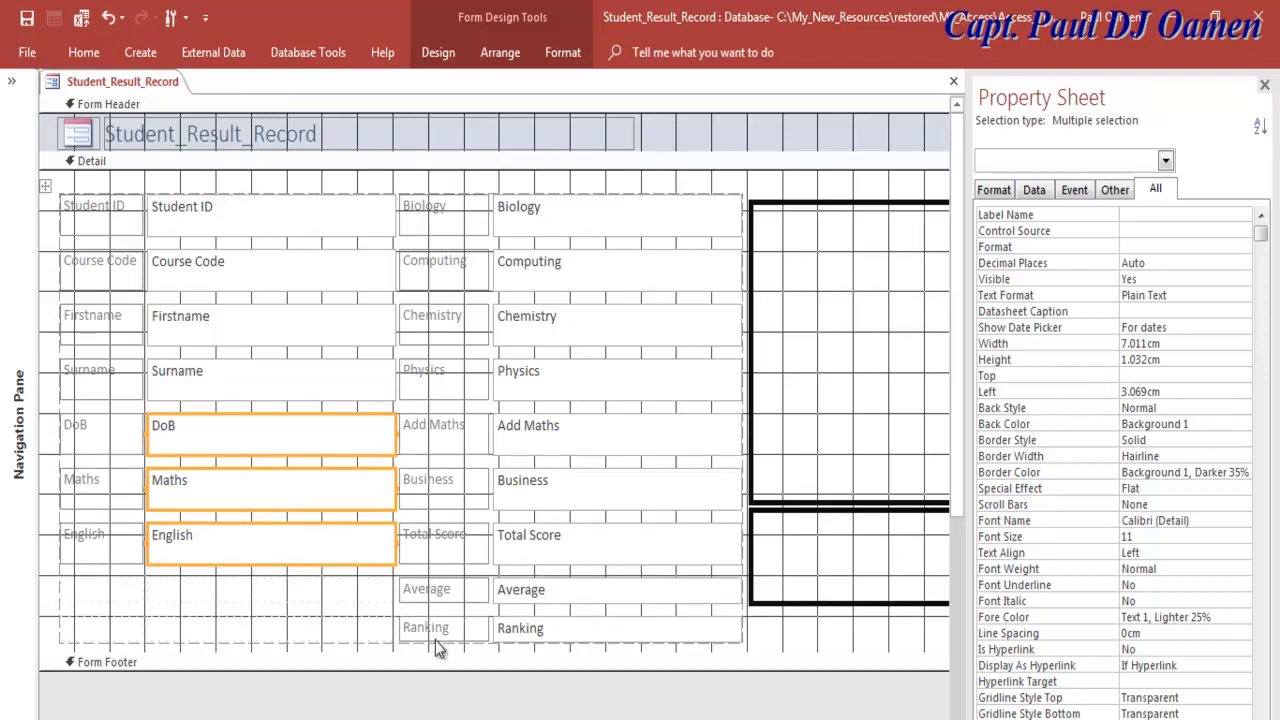
- Move the Average field below English and shift the fields and both frames up within the Detail section
left_click(900, 509)
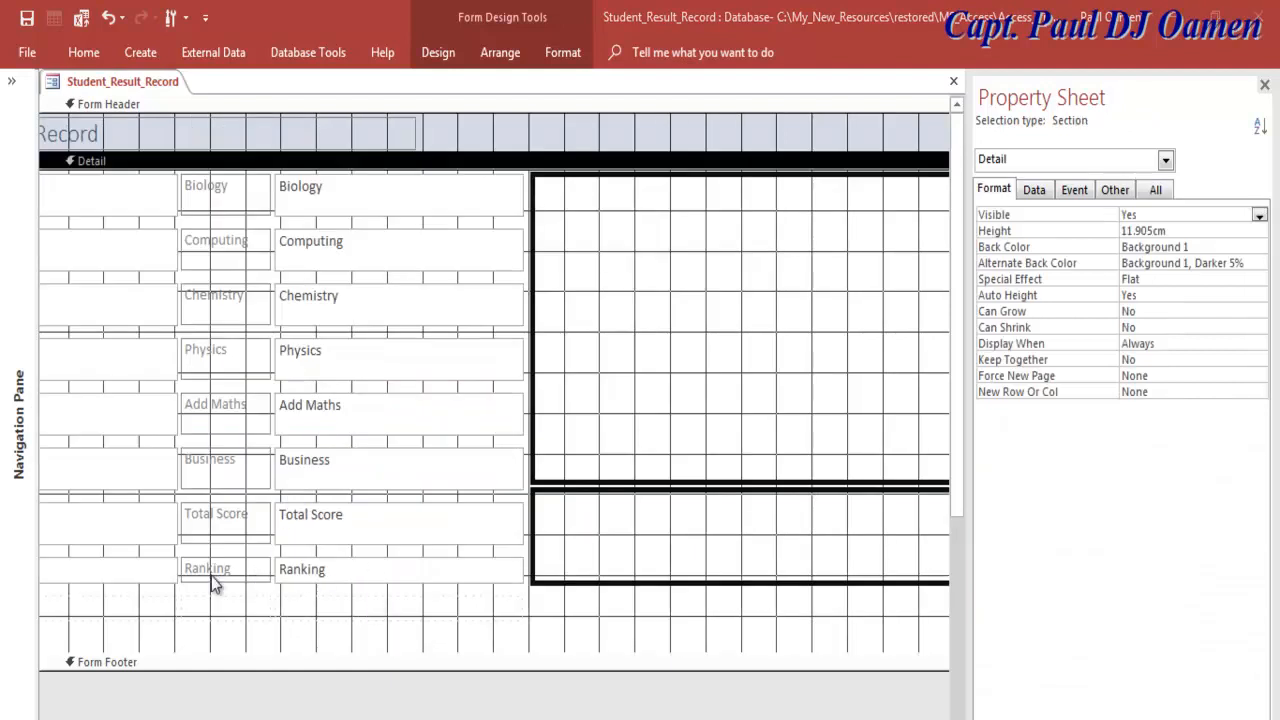
left_click_drag(340, 719, 260, 719)
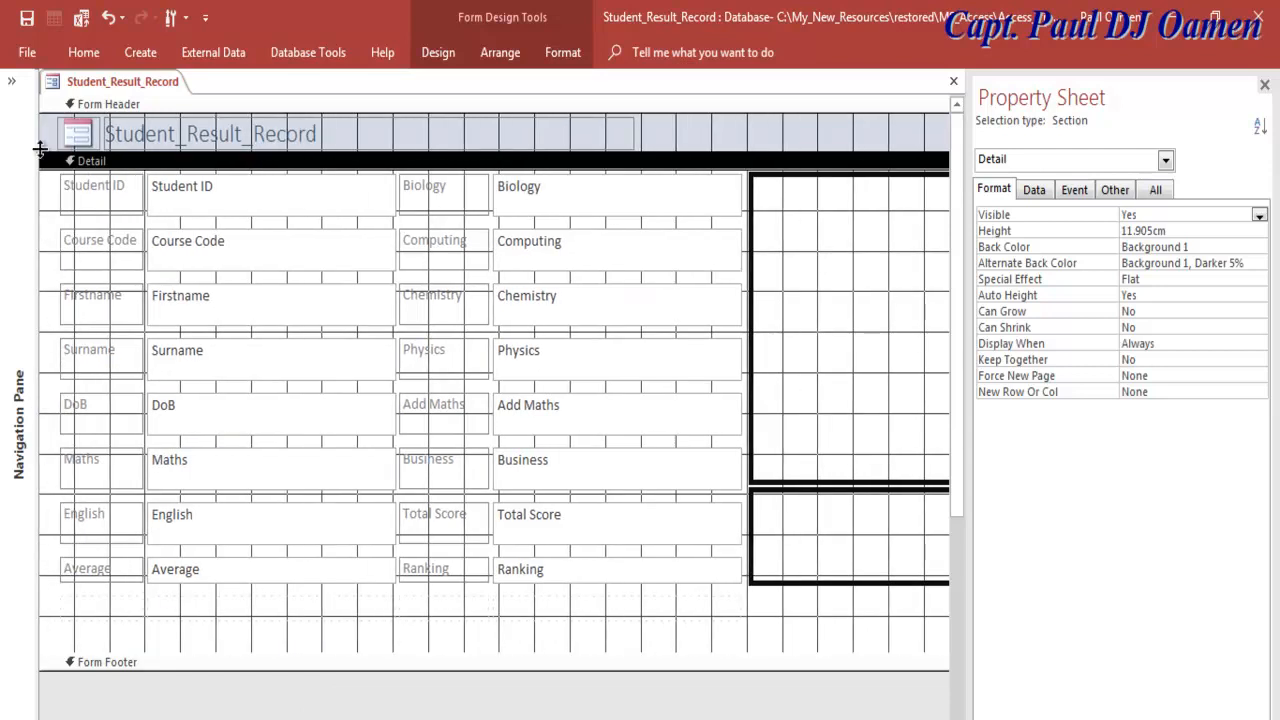
- Show the form in Form View and check the rearranged fields, both frames and the datasheet's Maths column
right_click(56, 90)
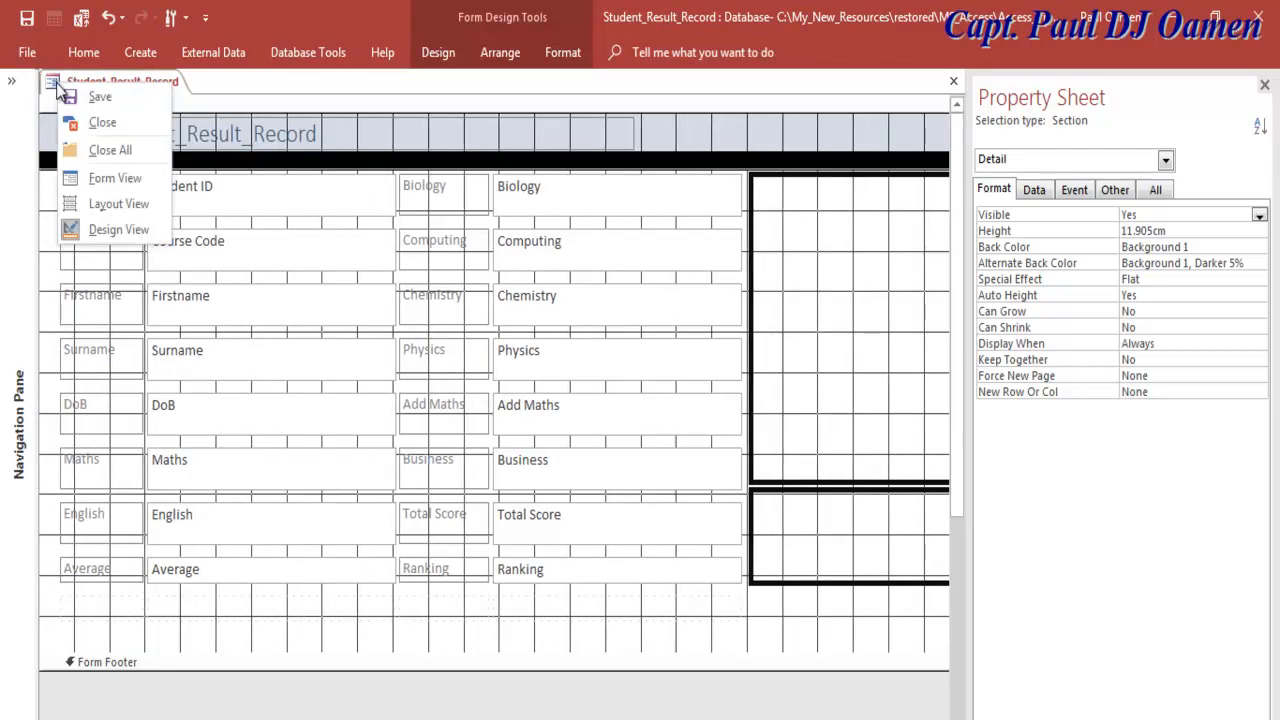
left_click(121, 179)
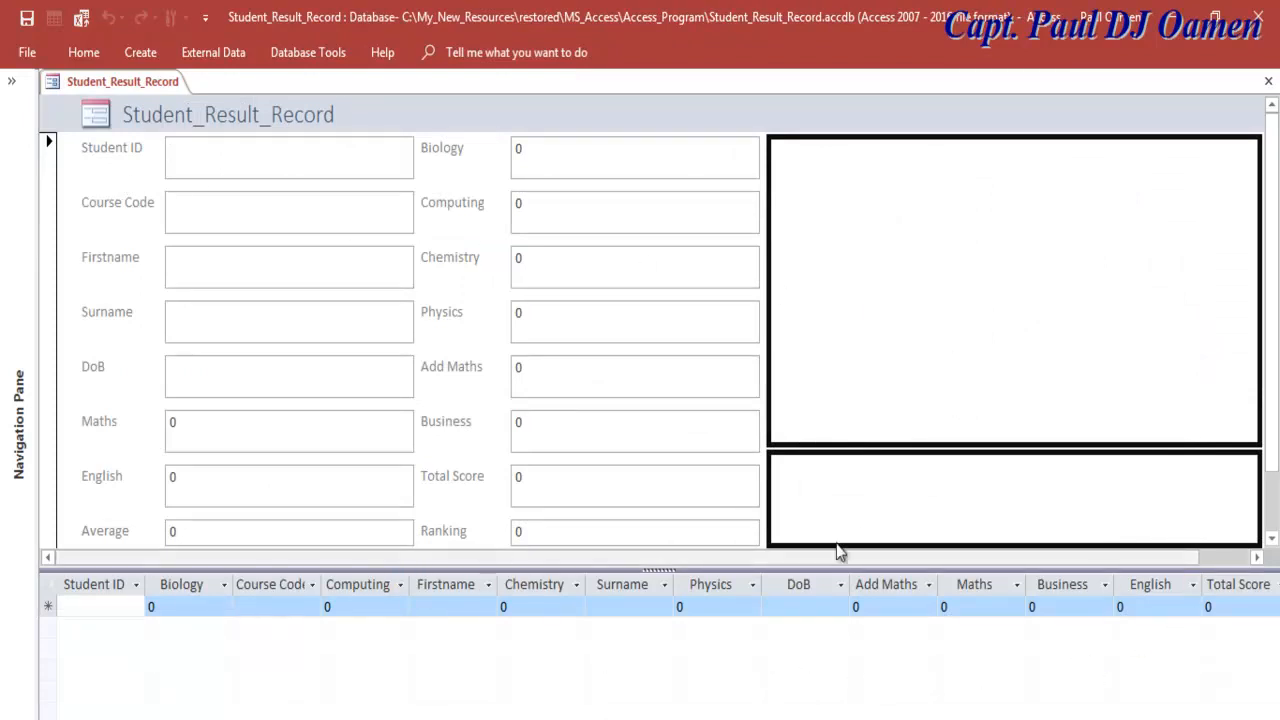
left_click(630, 645)
left_click(935, 606)
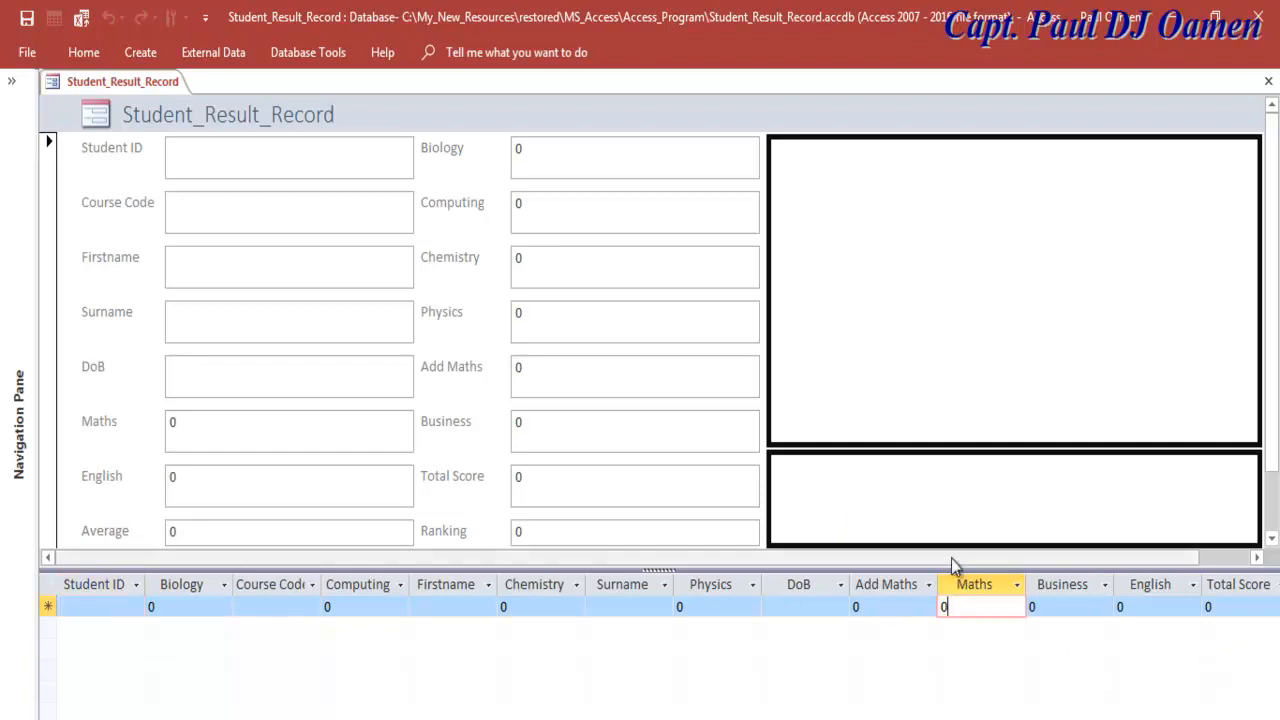
left_click(883, 514)
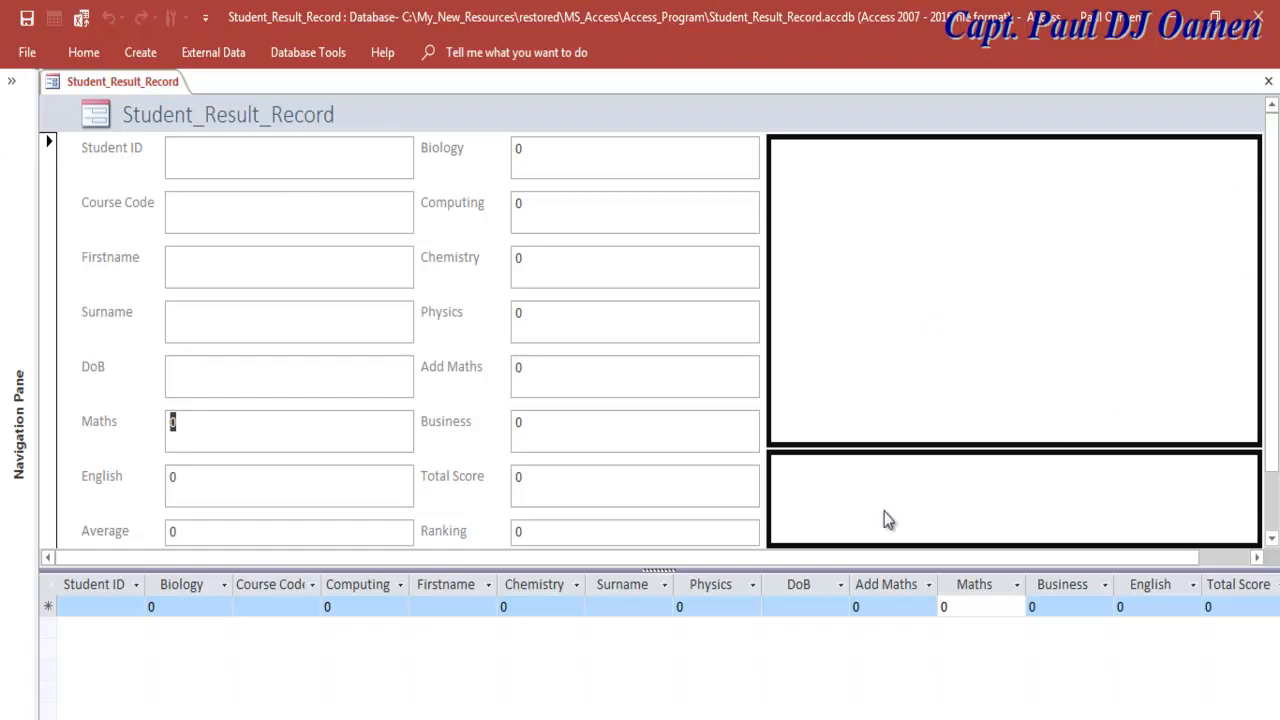
- In Design View, draw a list box about 13.3 by 6.9 cm inside the upper frame that finds a form record by the selected value
right_click(57, 86)
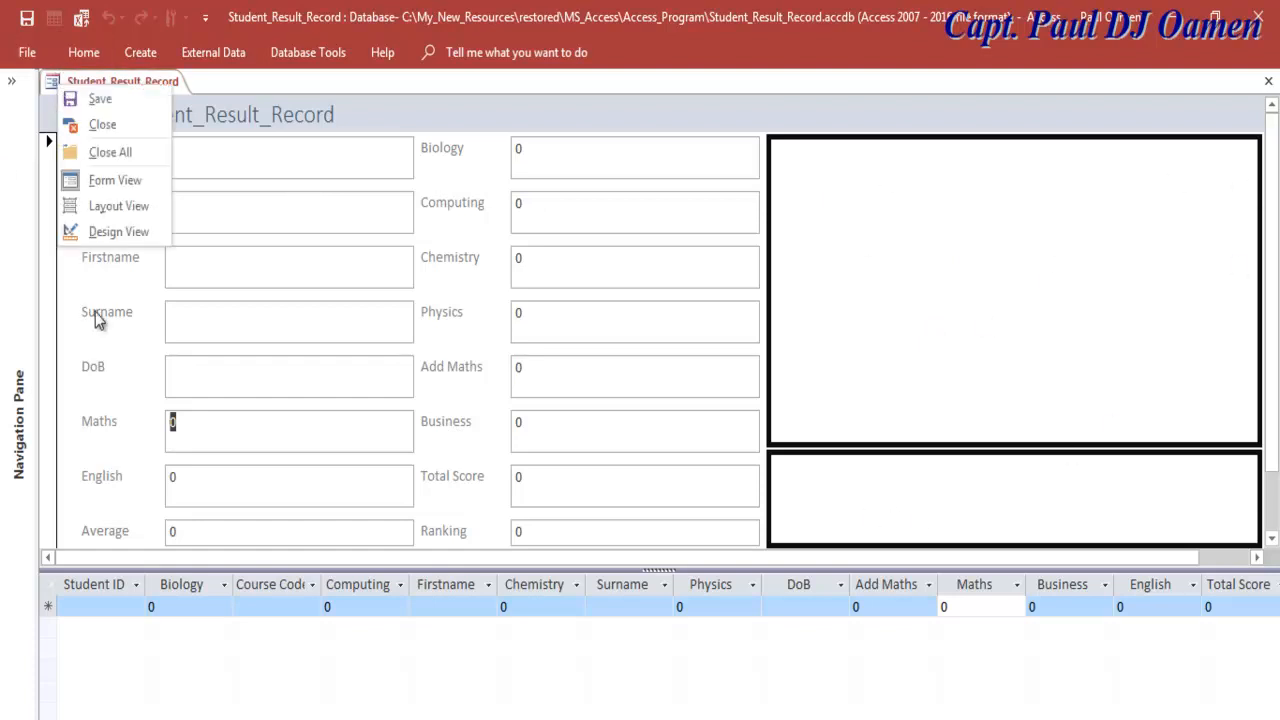
left_click(68, 231)
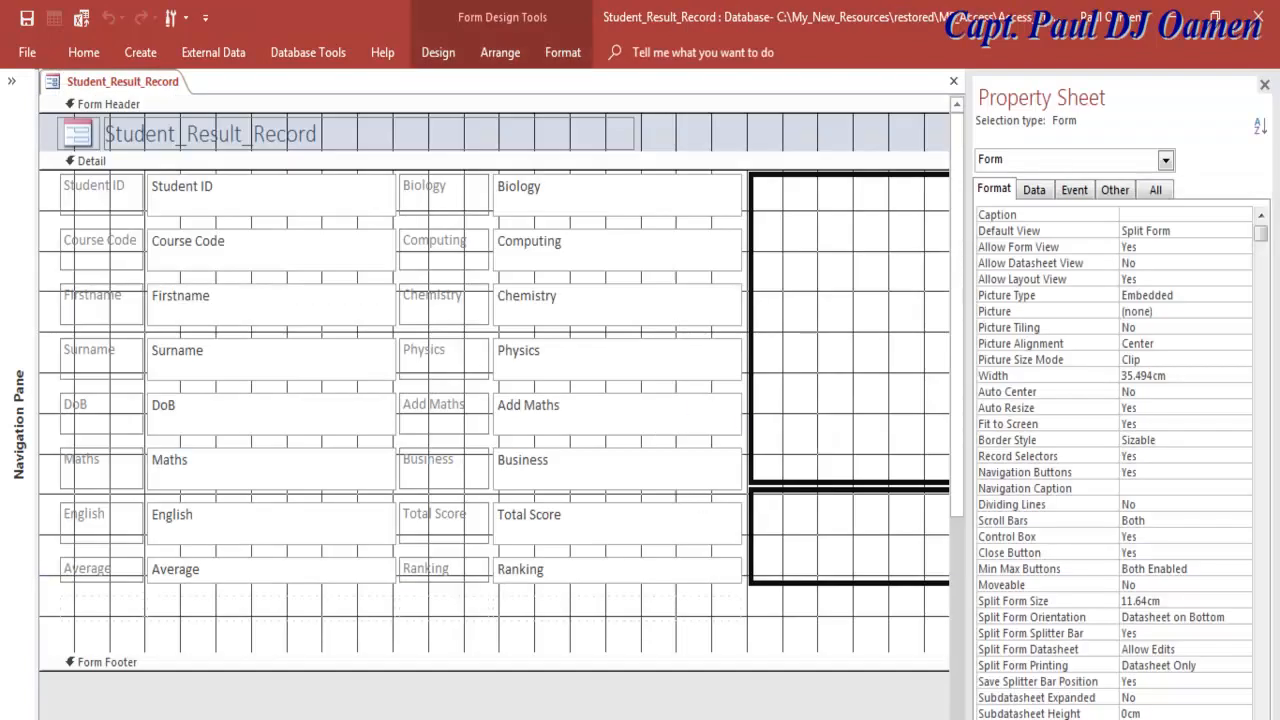
left_click_drag(165, 718, 412, 717)
left_click(559, 376)
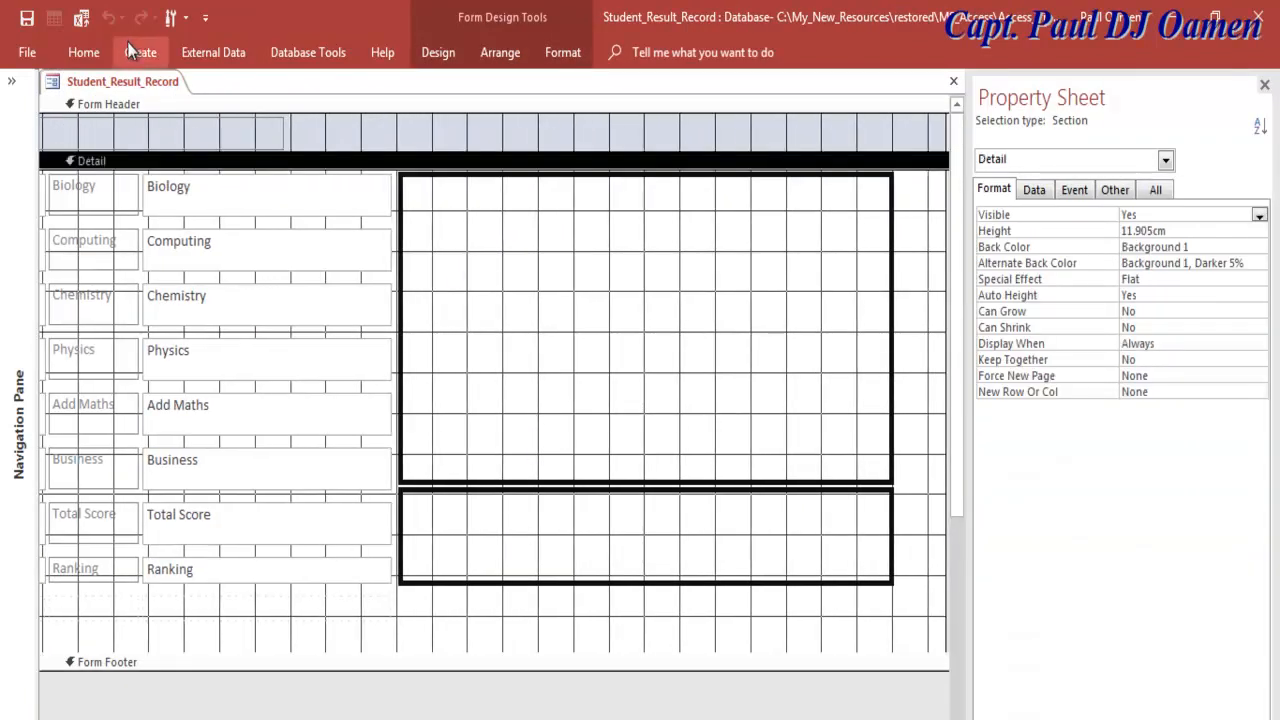
left_click(445, 61)
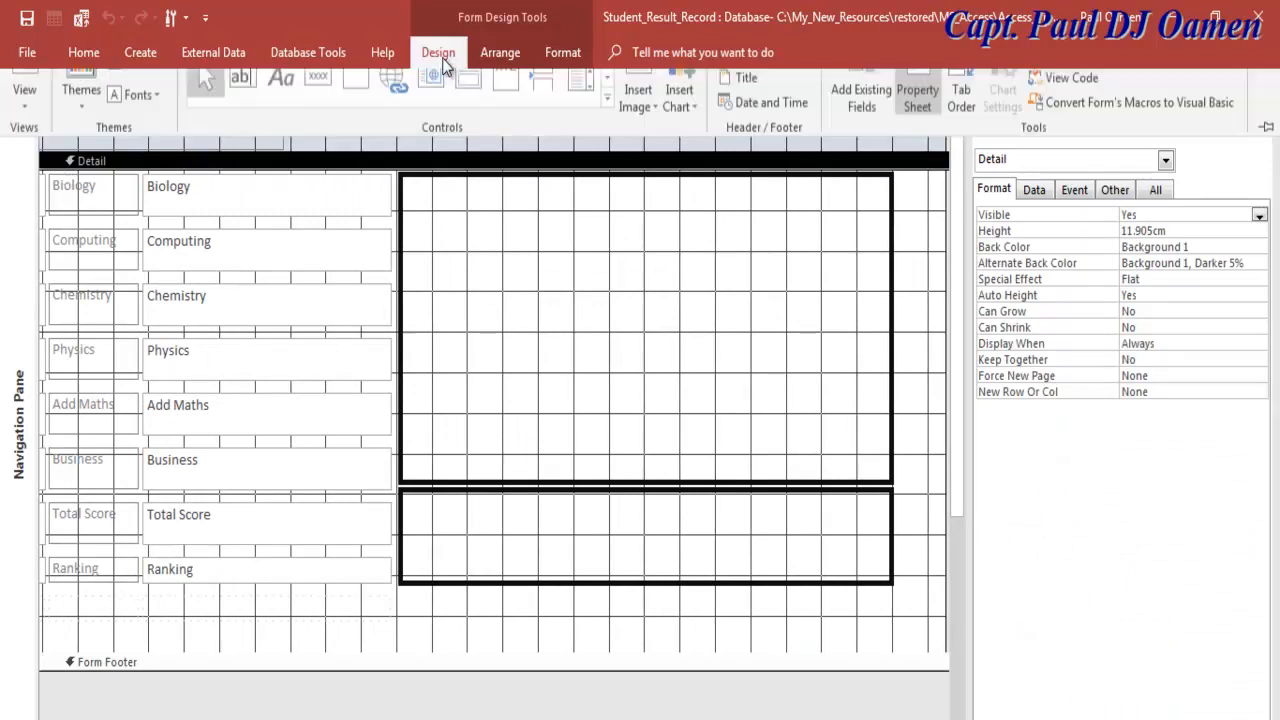
left_click(609, 130)
left_click(287, 148)
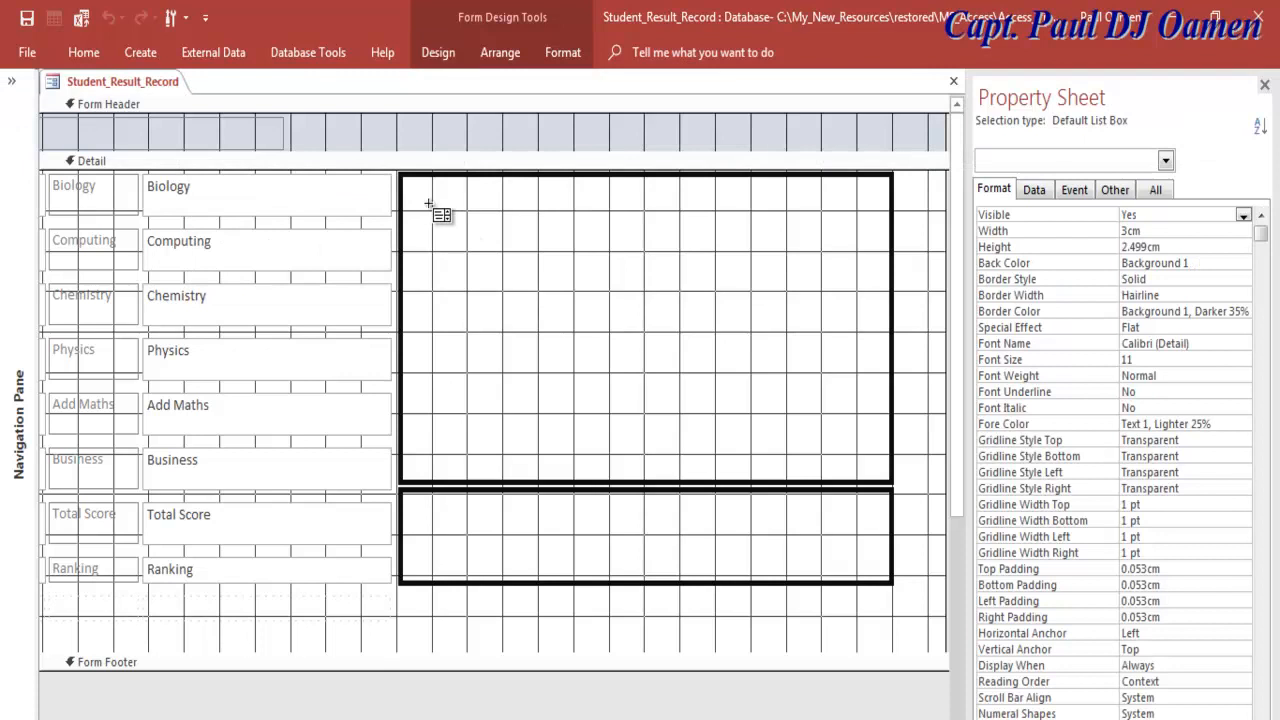
left_click_drag(410, 190, 881, 470)
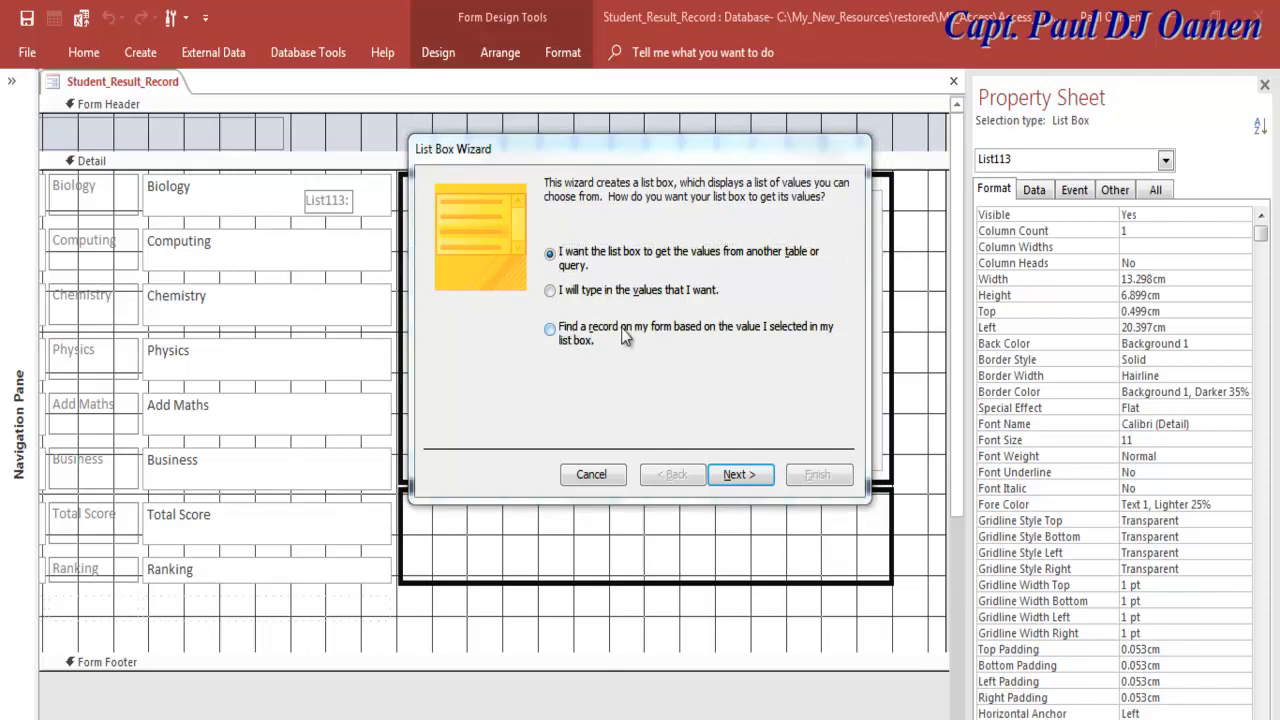
left_click(557, 335)
left_click(748, 482)
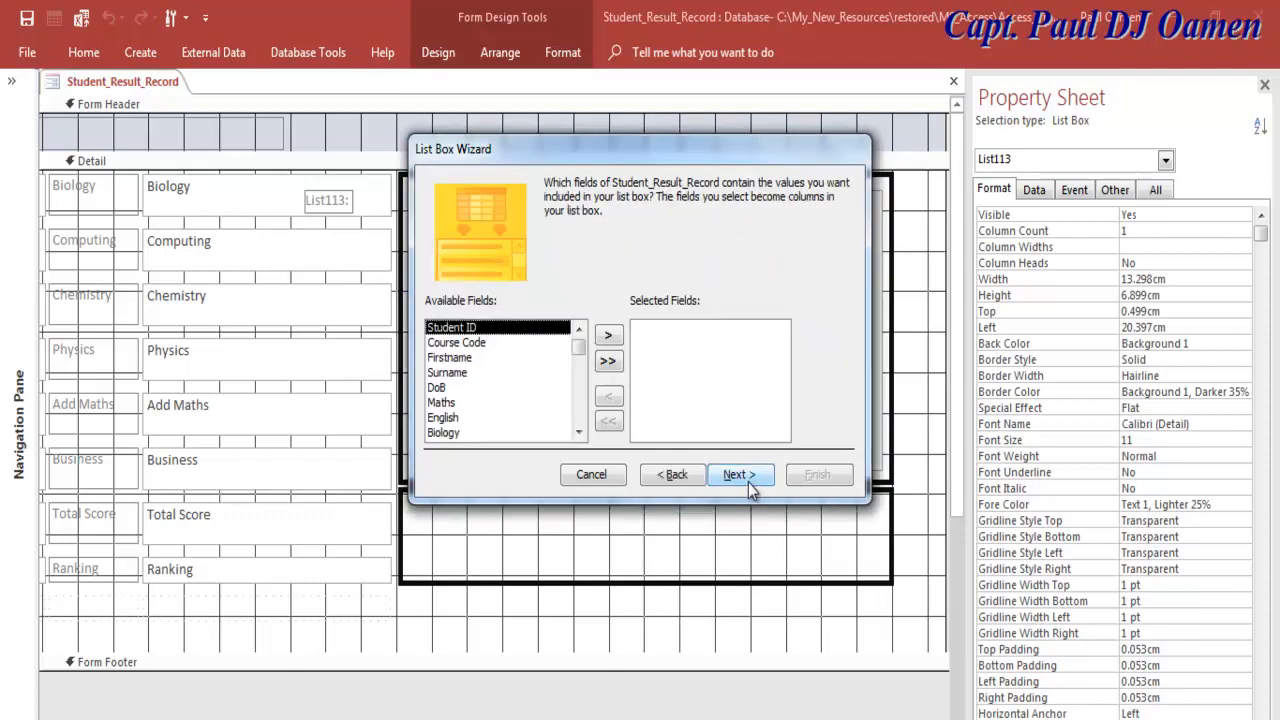
- Include the Student ID, Firstname and Surname fields in the list box, leaving Course Code out
left_click(608, 335)
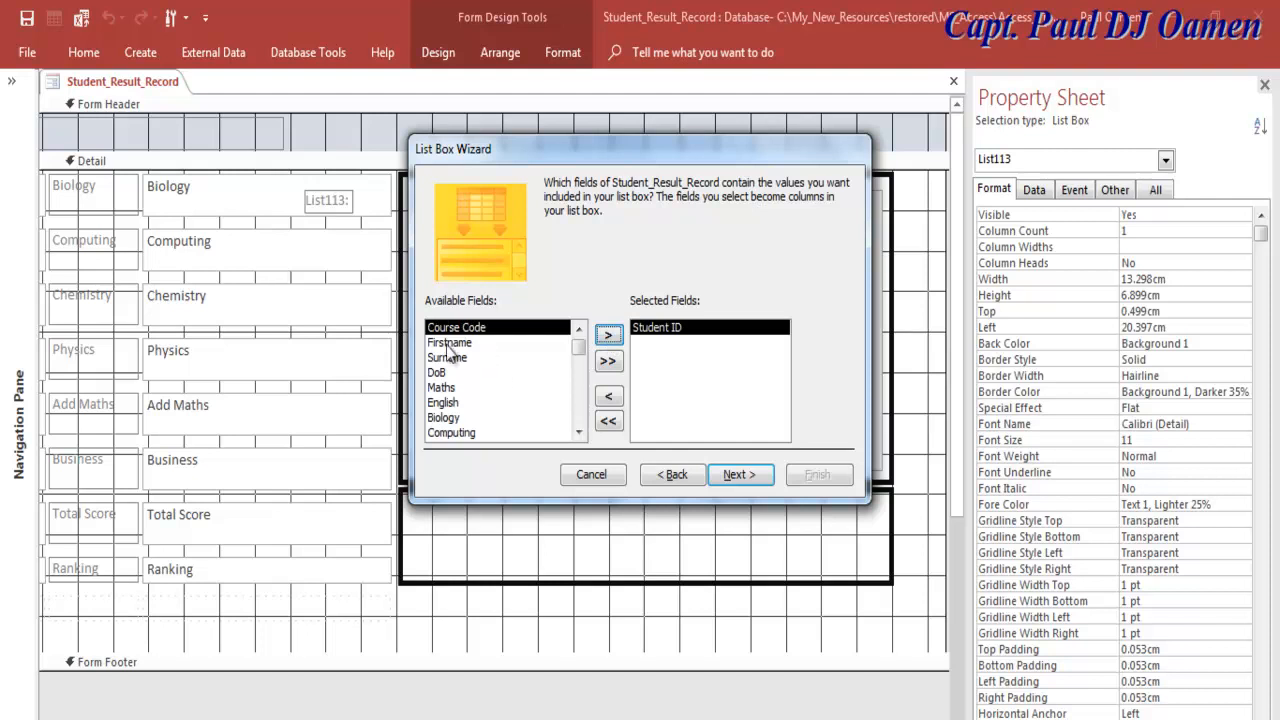
left_click(612, 337)
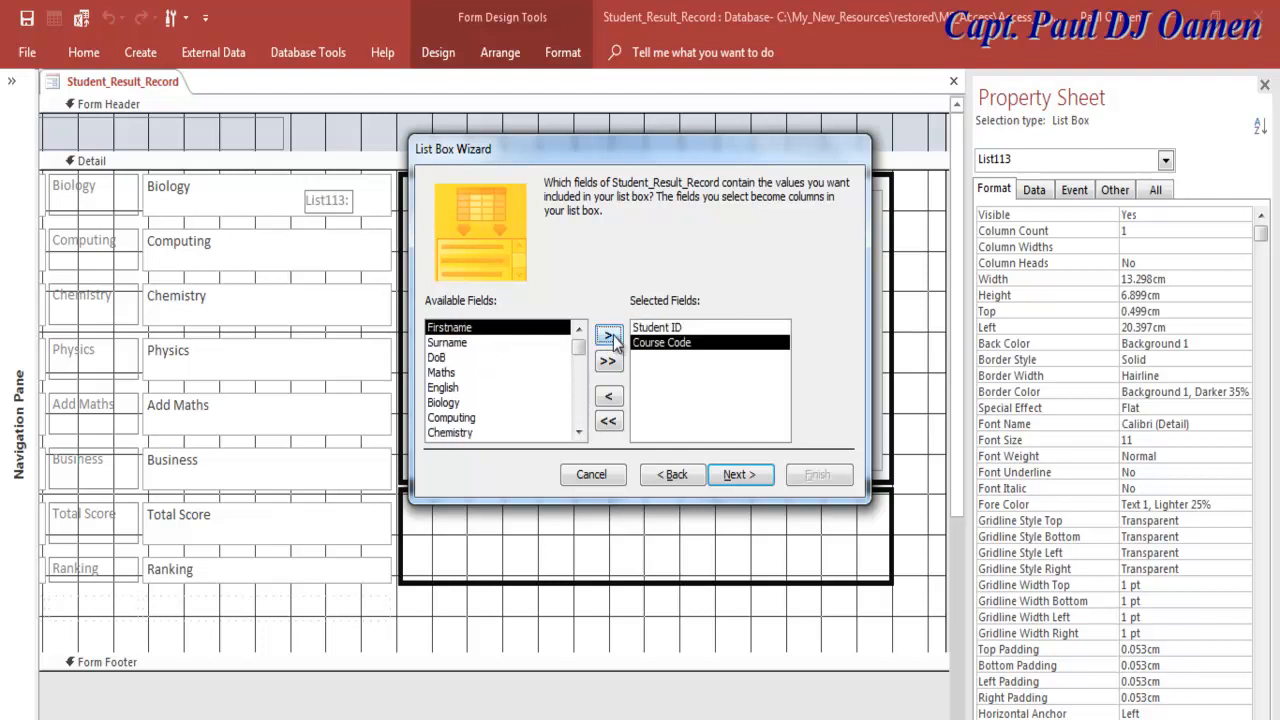
left_click(610, 337)
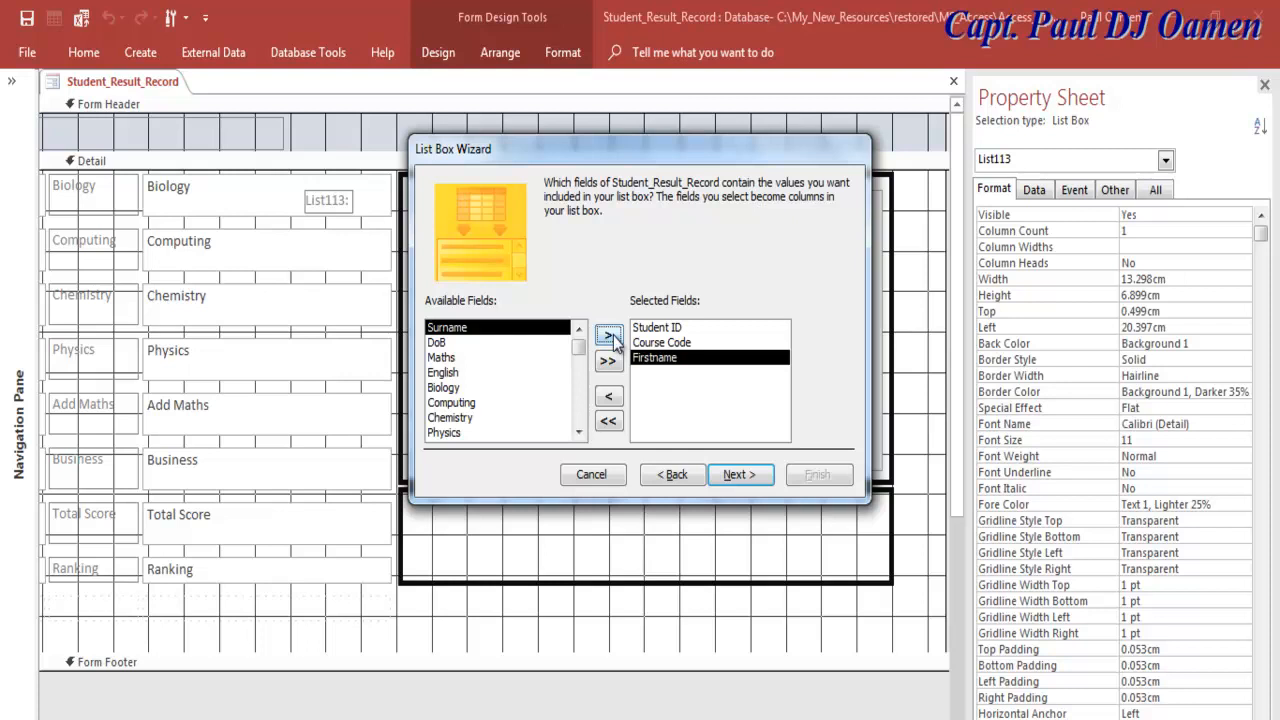
left_click(610, 337)
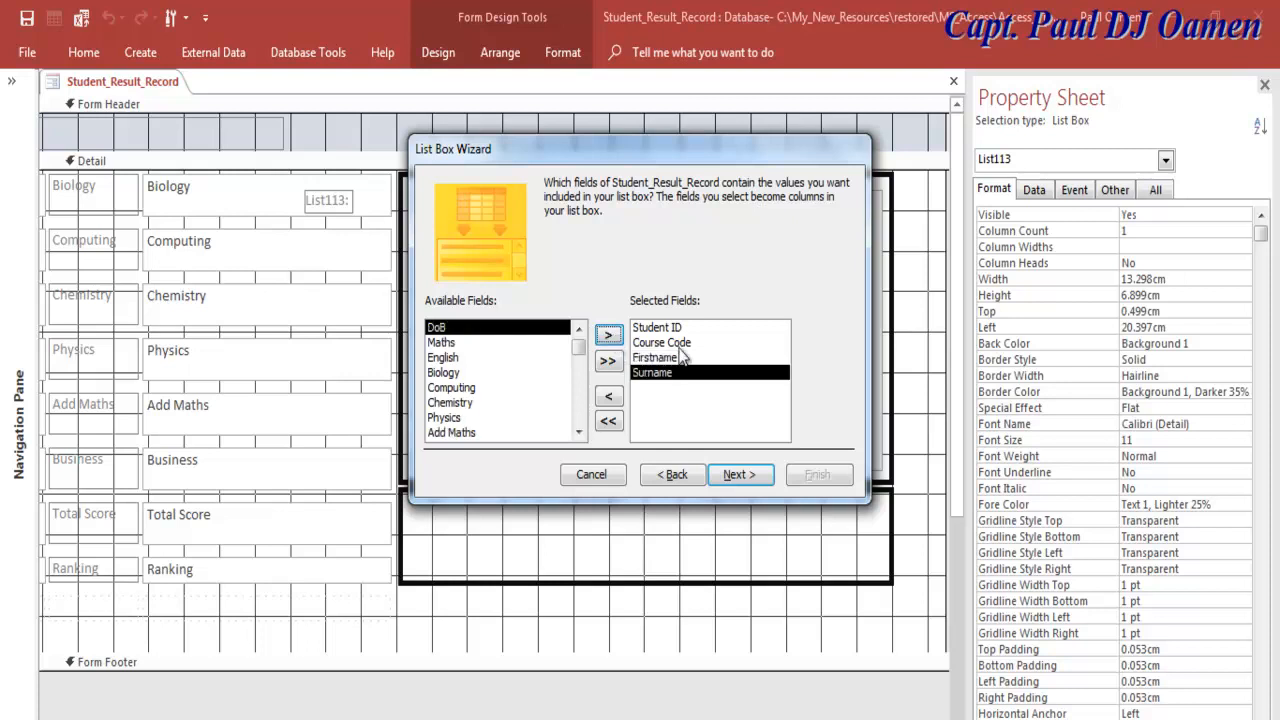
left_click(660, 342)
left_click(608, 396)
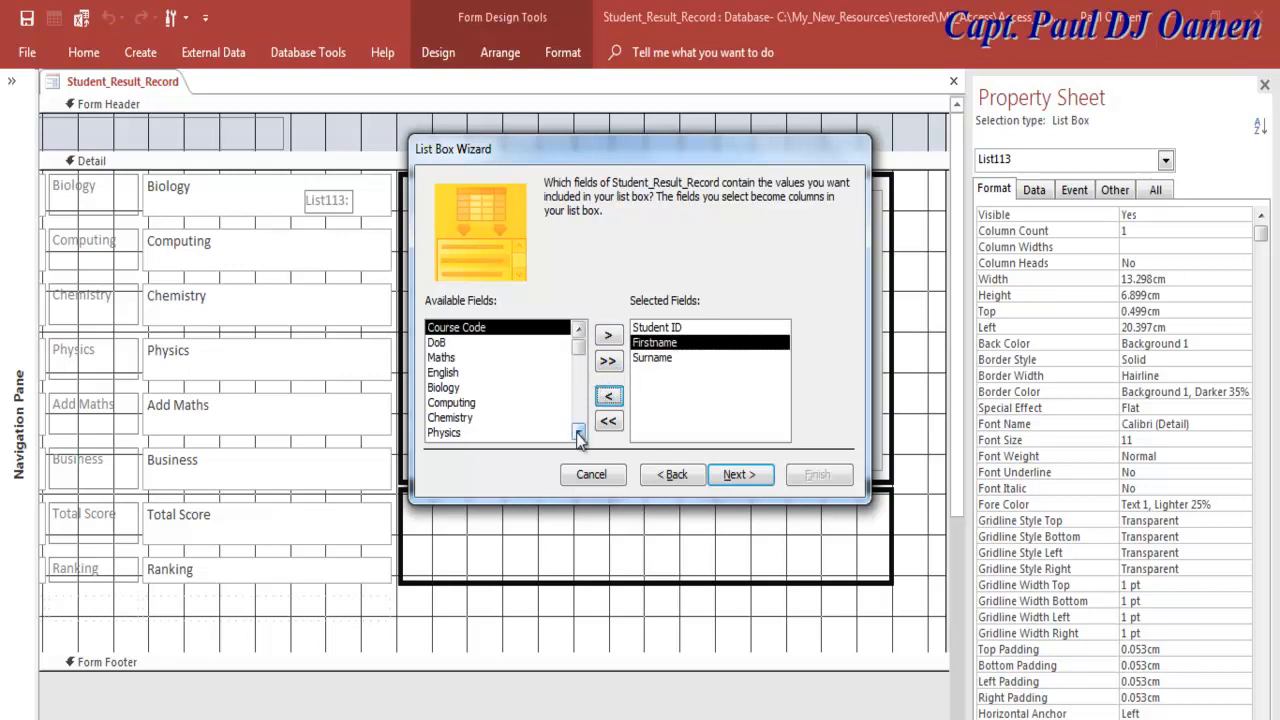
- Add the Maths, English, Biology, Computing, Chemistry and Physics fields to the list box after Firstname
left_click(452, 358)
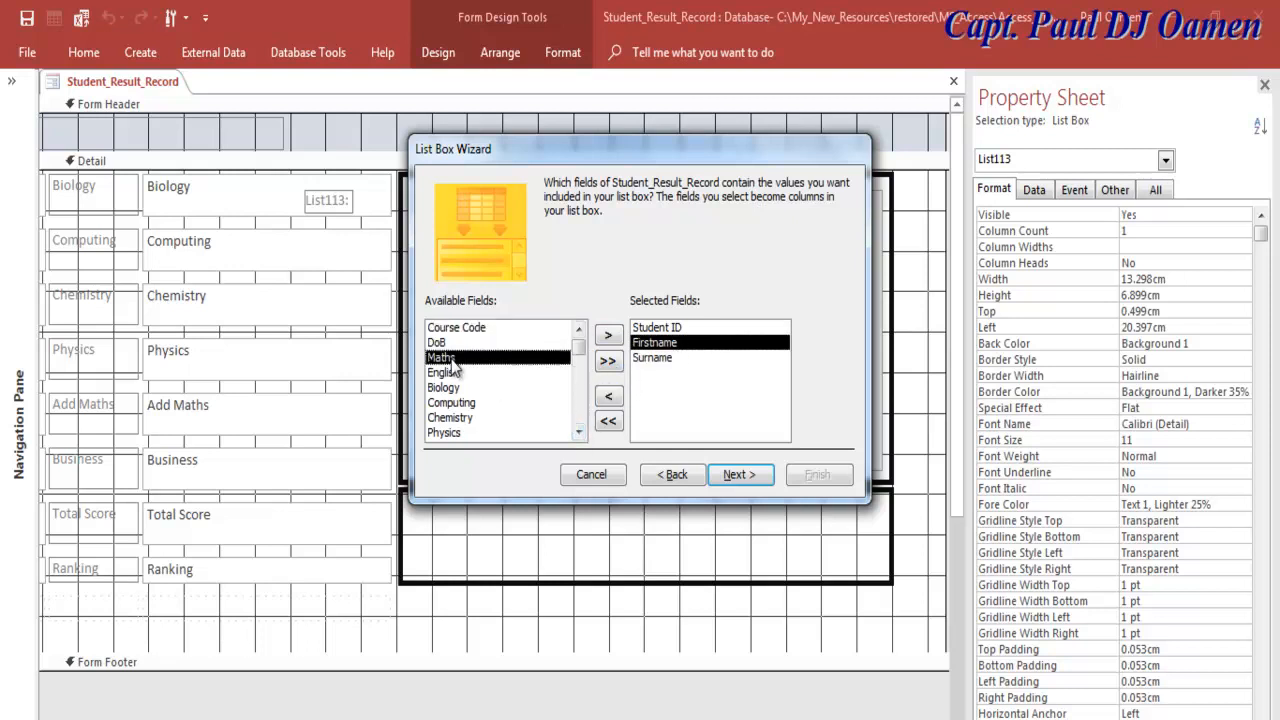
left_click(608, 336)
left_click(608, 336)
left_click(608, 336)
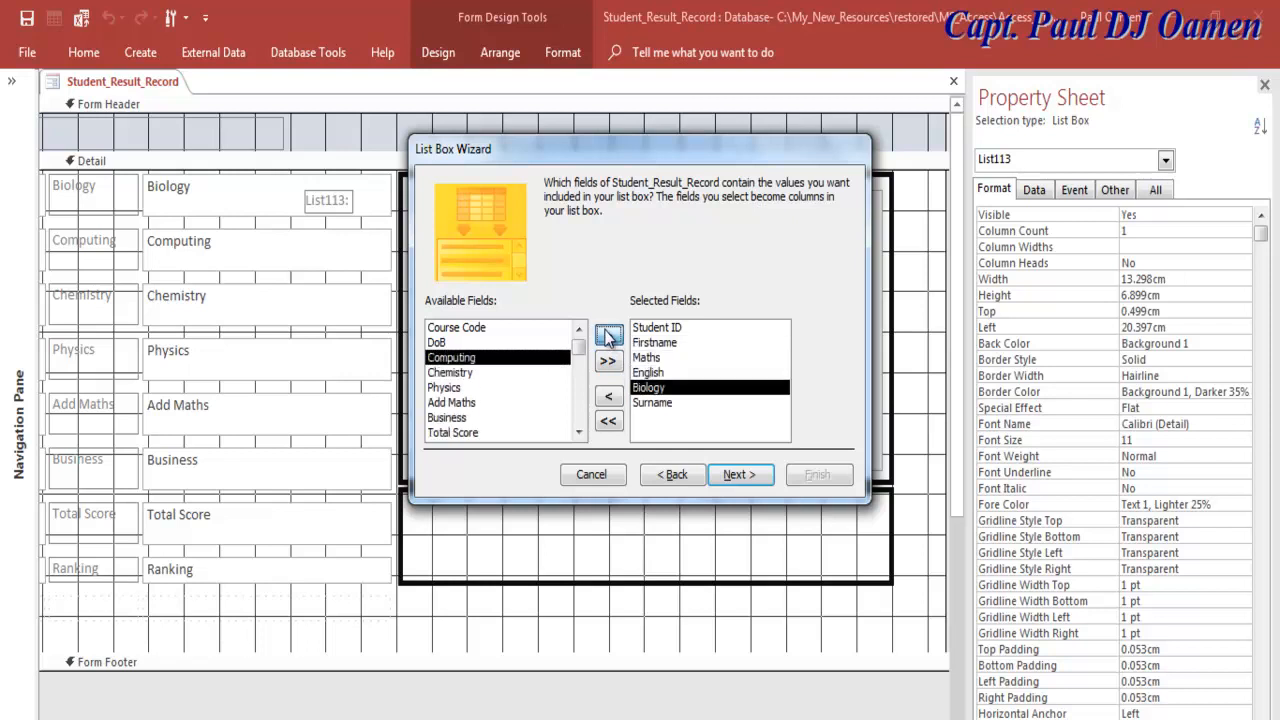
left_click(608, 336)
left_click(608, 336)
left_click(608, 336)
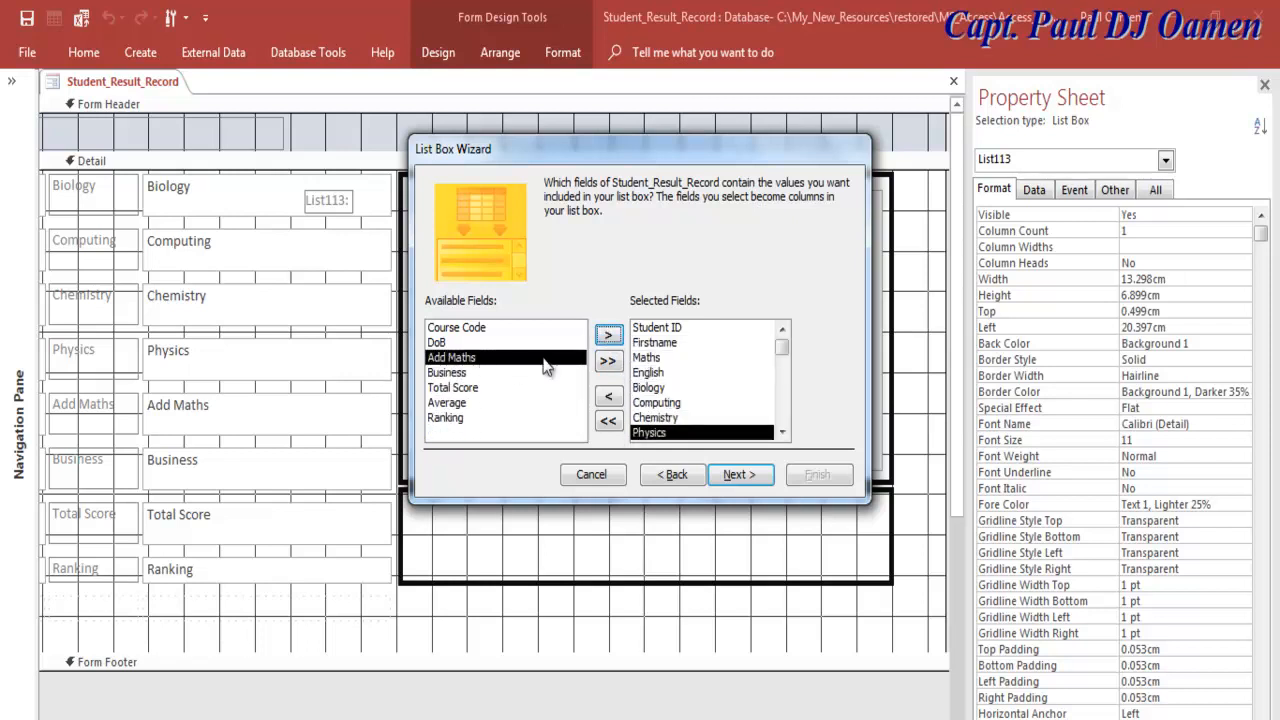
- Add Add Maths, Business, Total Score, Average and Ranking to the list box fields and accept the default column widths
left_click(610, 337)
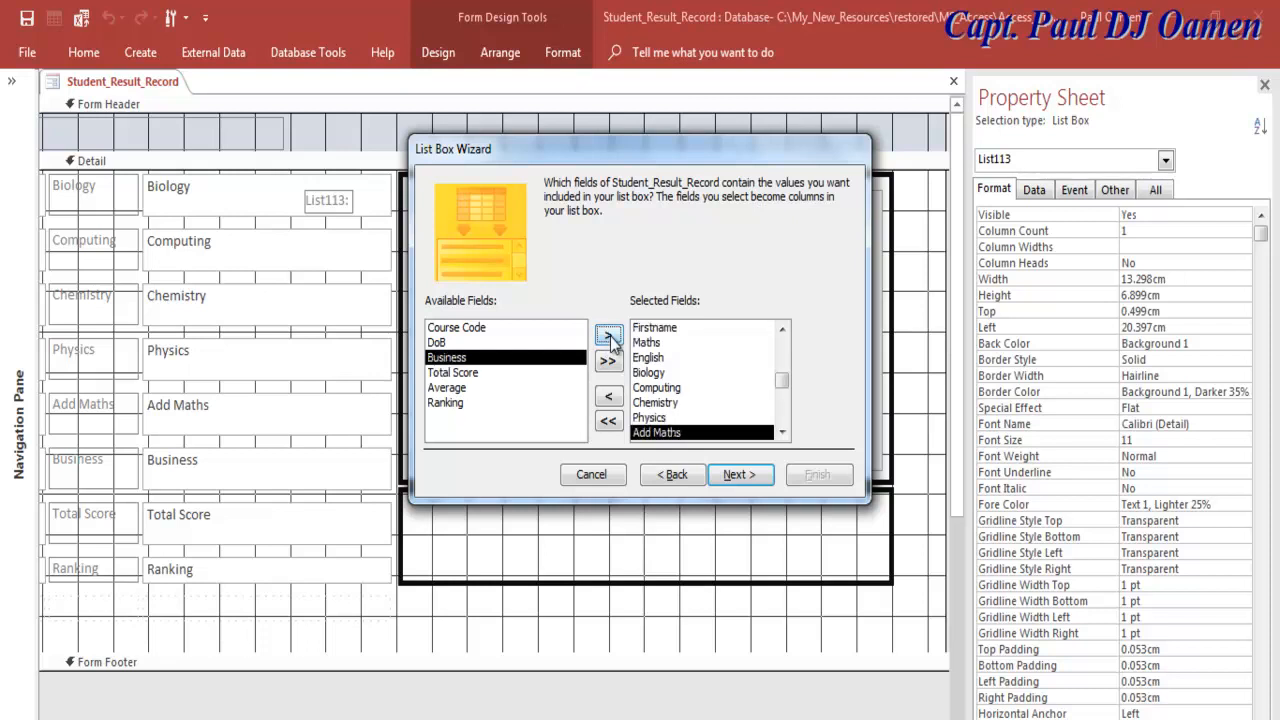
left_click(610, 337)
left_click(610, 337)
left_click(610, 337)
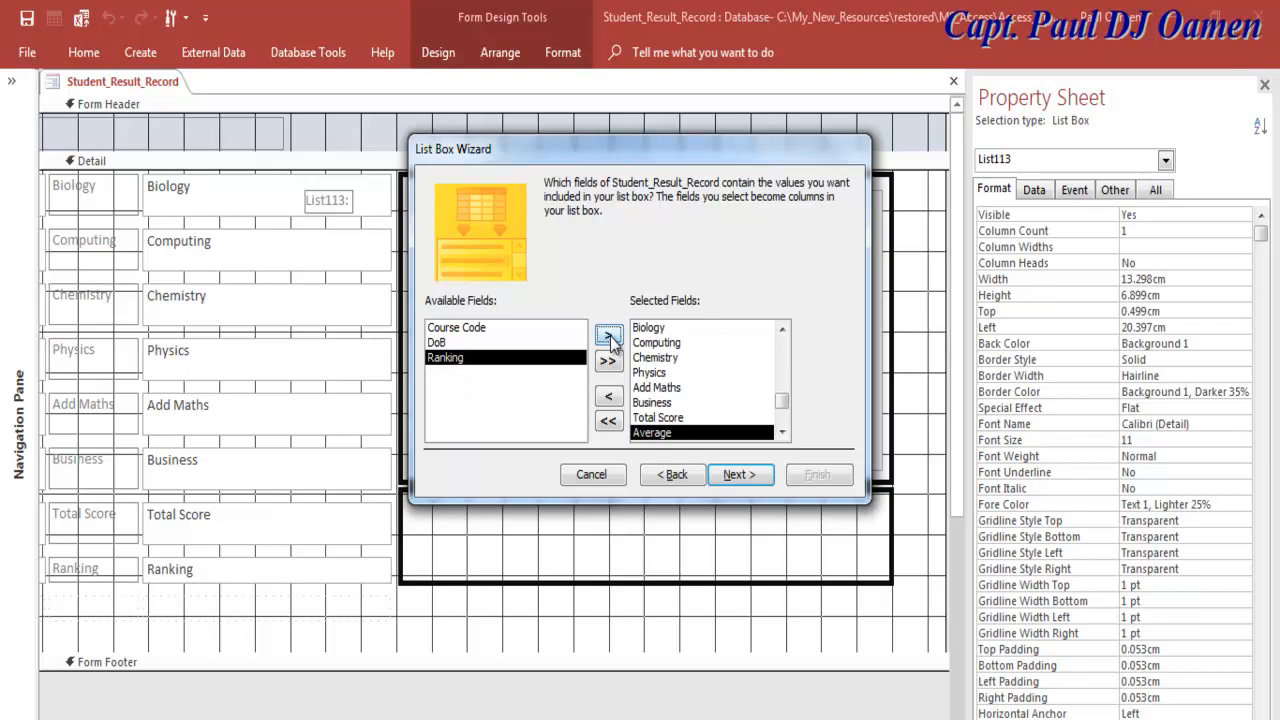
left_click(610, 337)
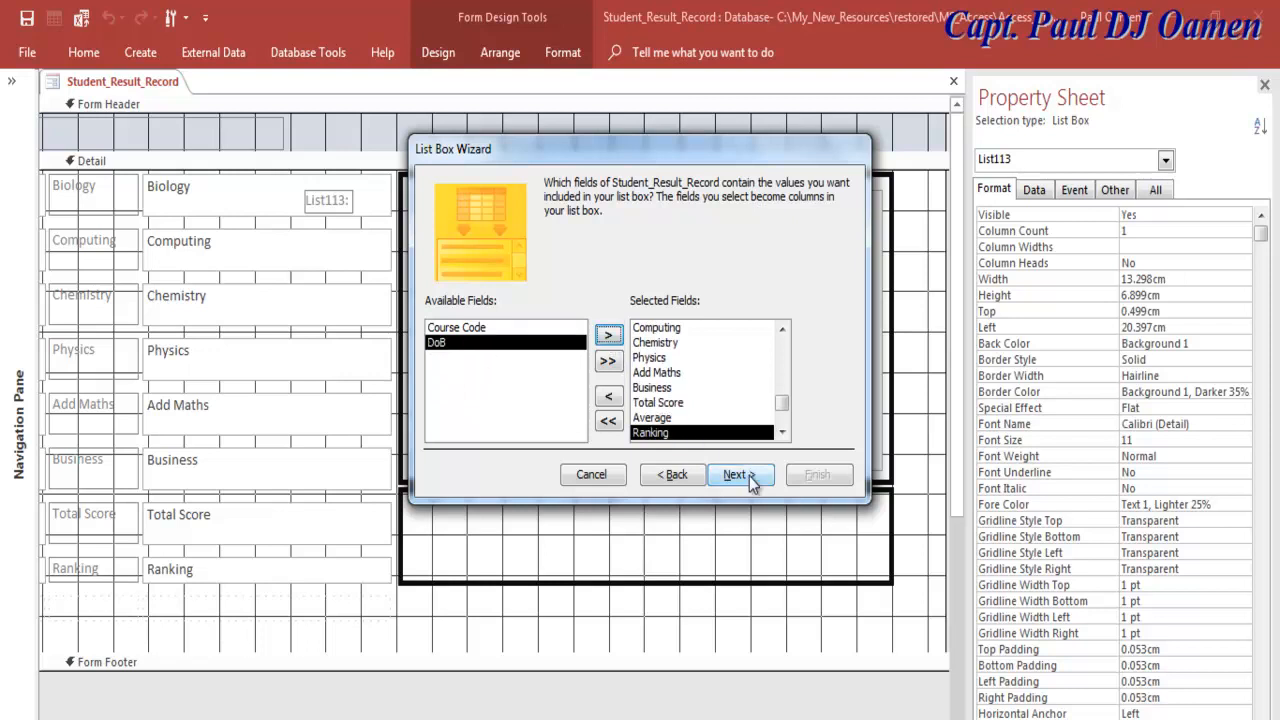
left_click(740, 475)
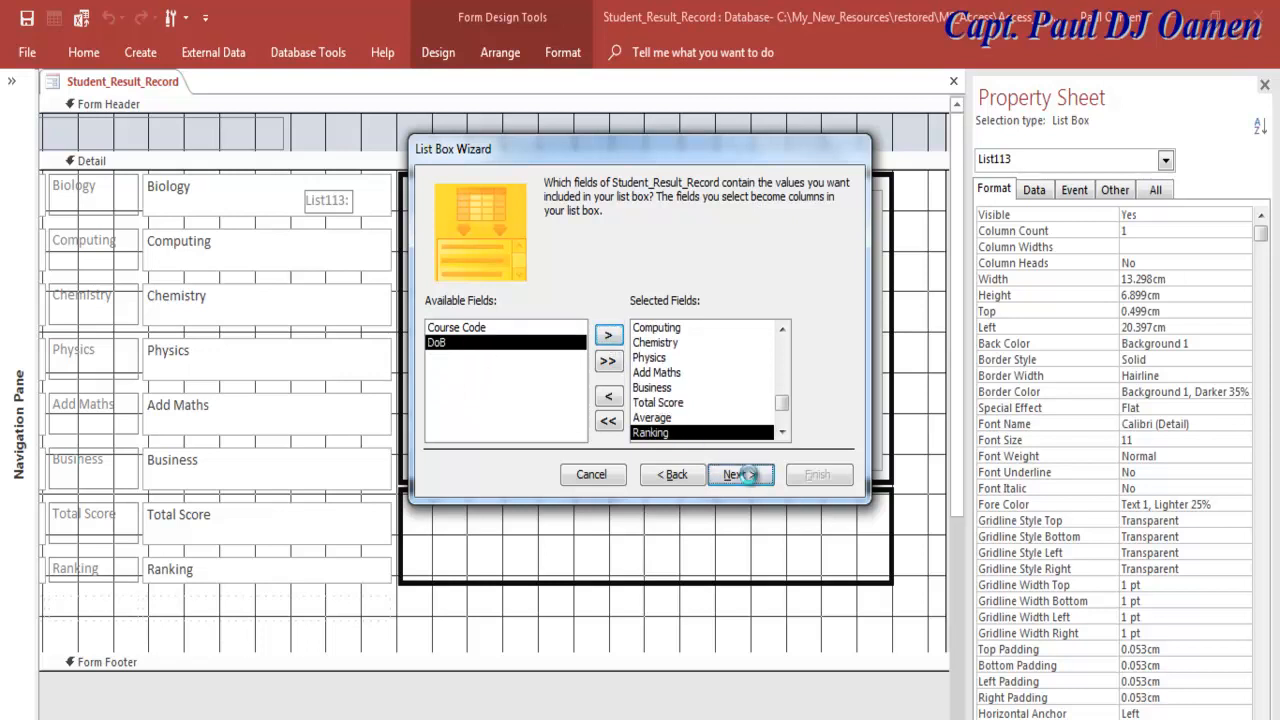
left_click(752, 475)
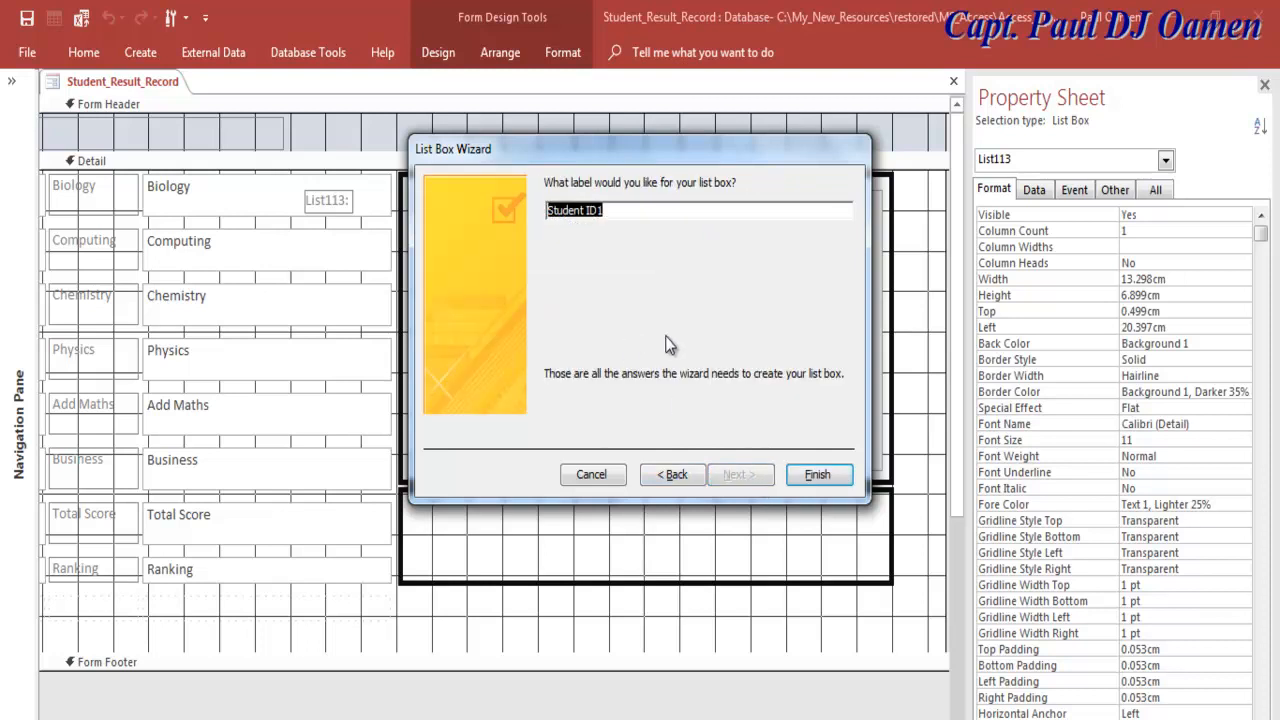
- Finish the list box with the label lstResult and delete that label from the form
key("BackSpace")
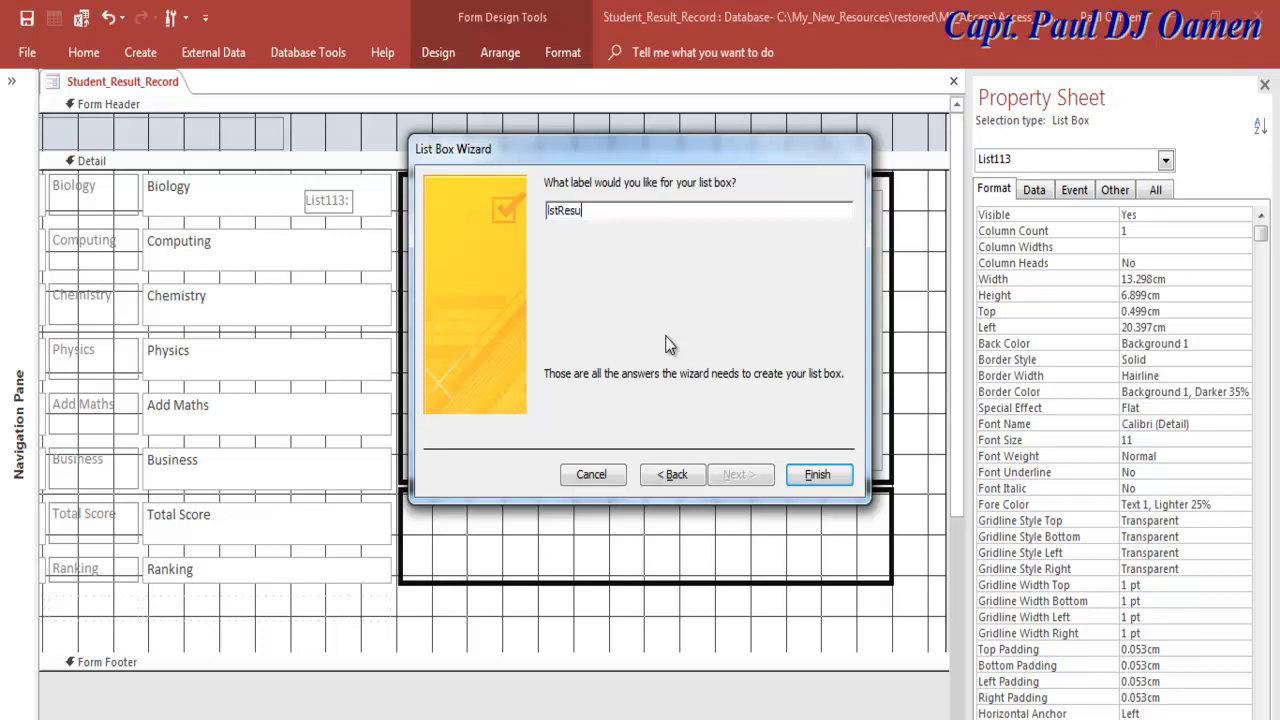
left_click(826, 474)
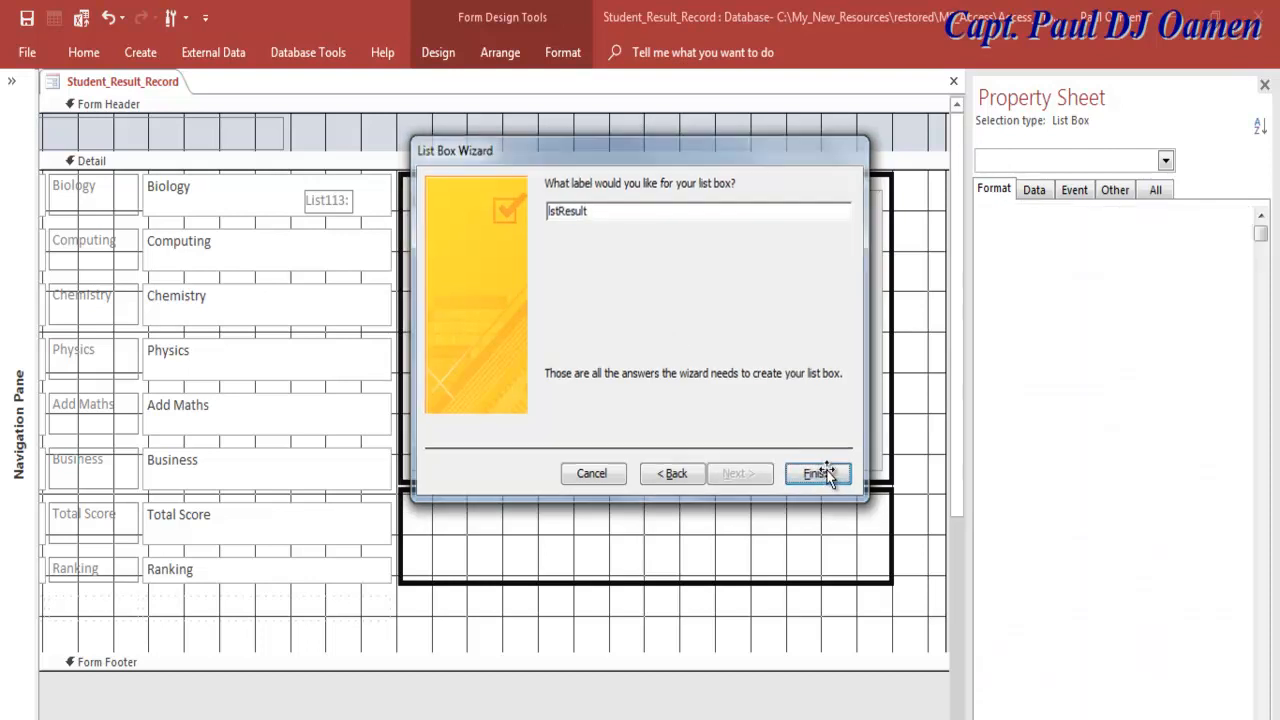
left_click(718, 645)
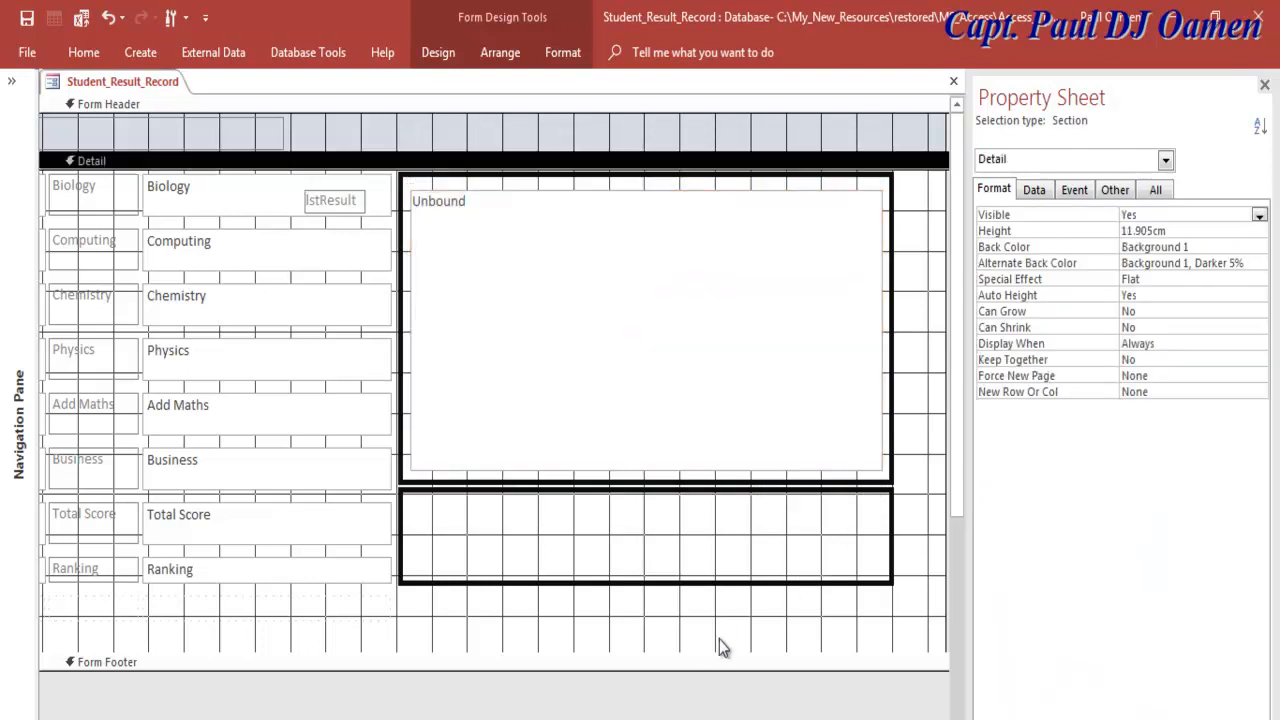
left_click(325, 199)
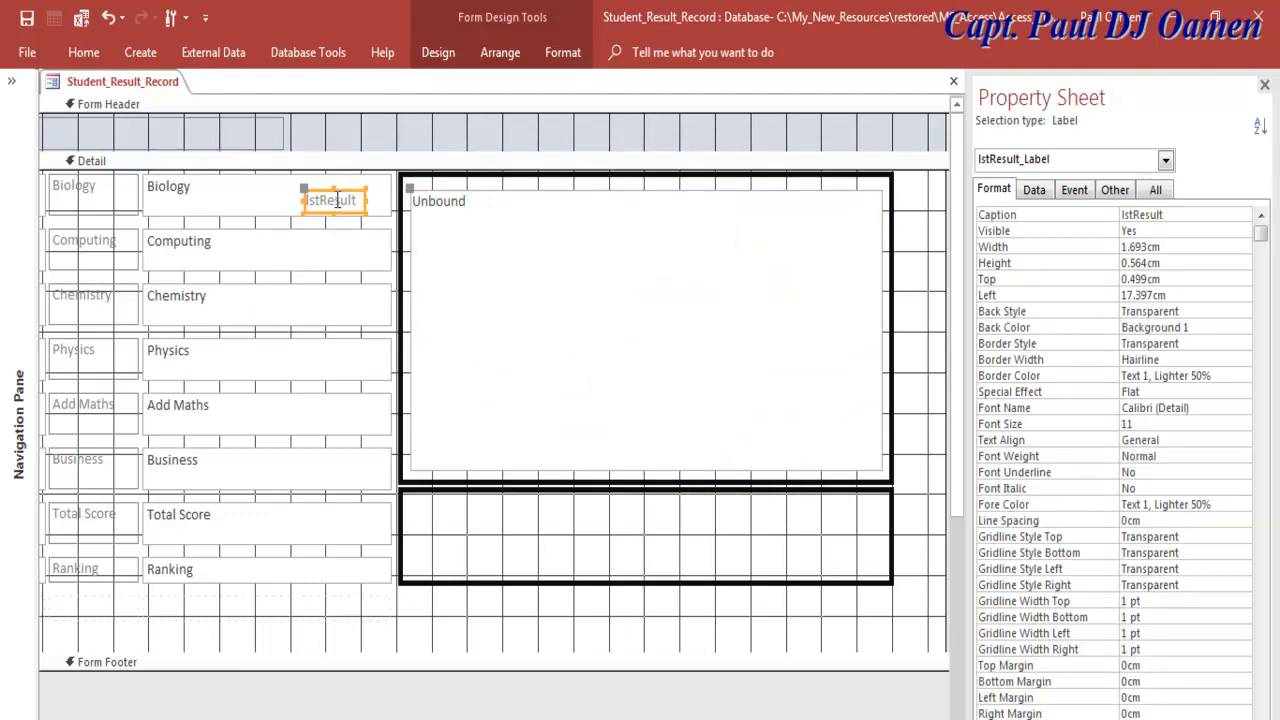
key("Delete")
left_click(747, 535)
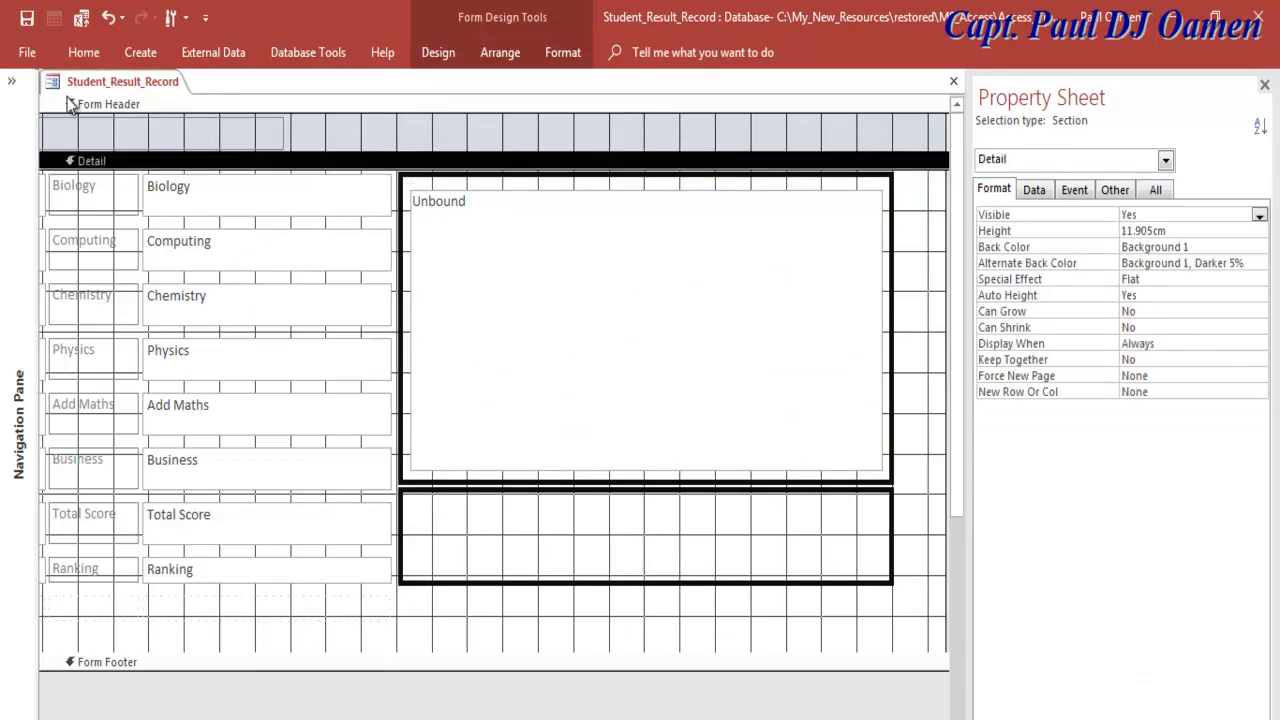
- Show the form in Form View and check the list box inside the upper frame
right_click(52, 84)
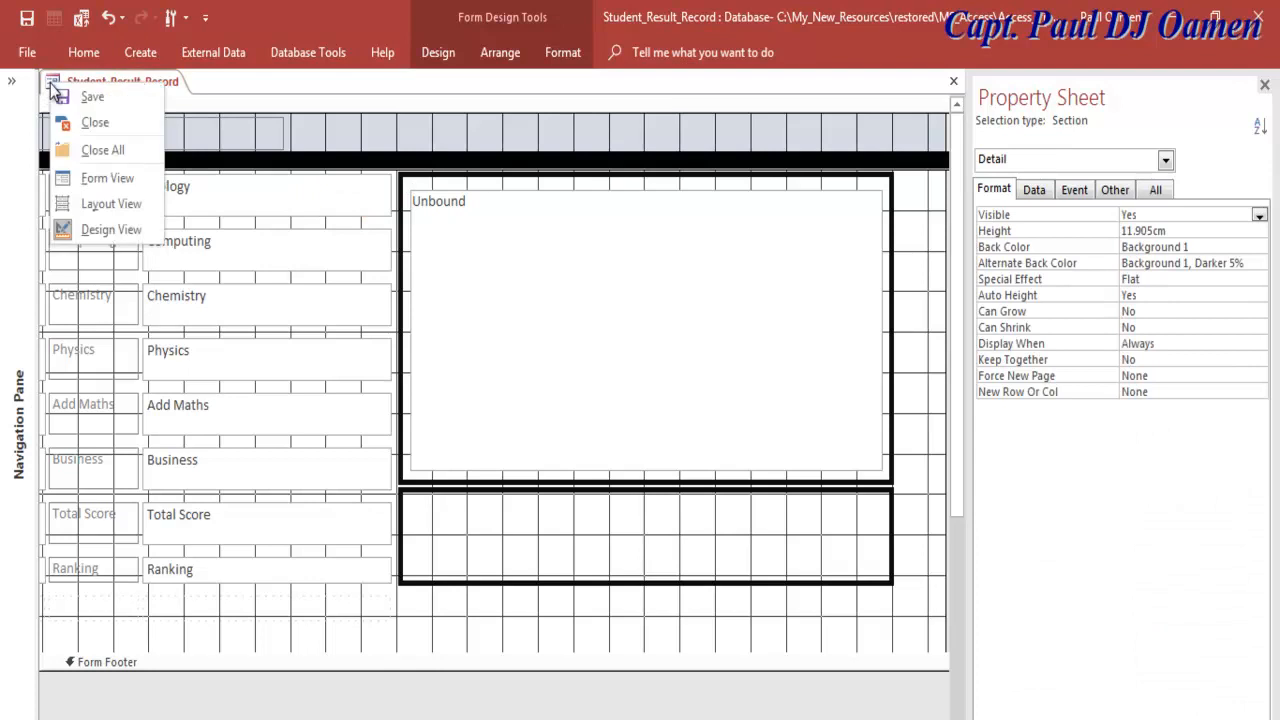
left_click(105, 178)
left_click(864, 216)
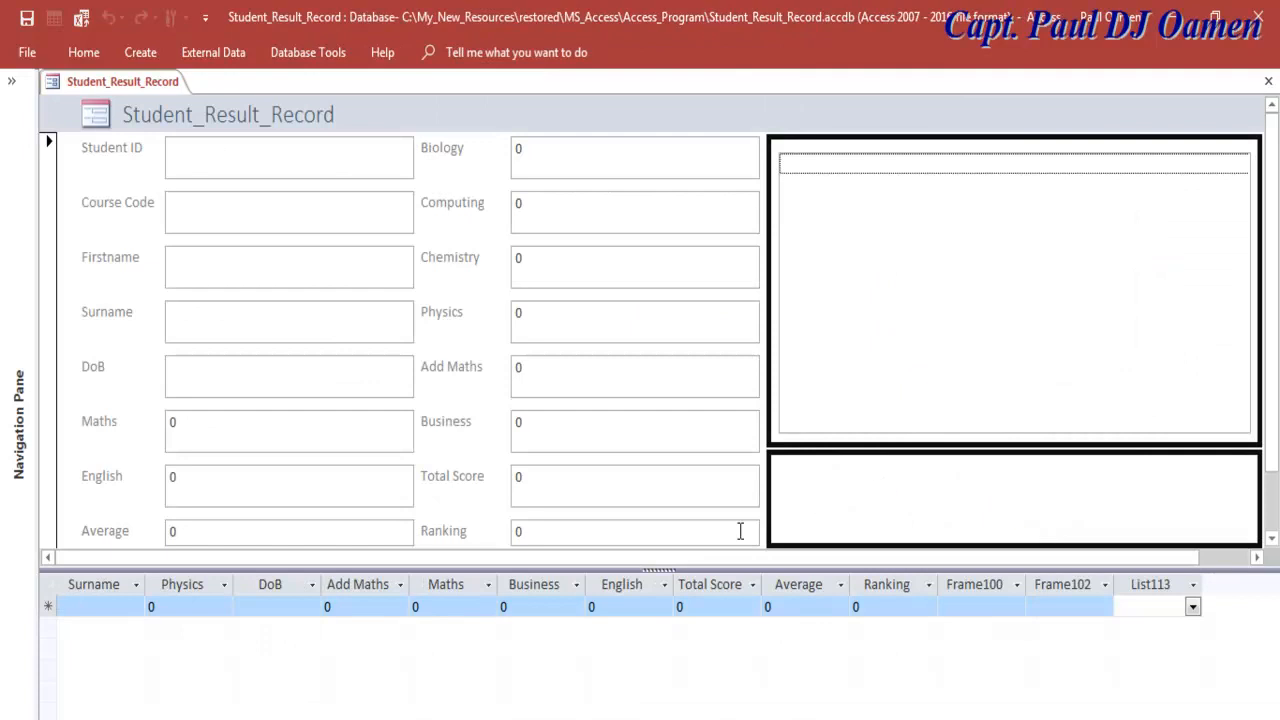
- Return the form to Design View and draw a command button of about 2.4 by 0.8 cm in the lower frame with the Quit Application action
right_click(56, 84)
left_click(95, 228)
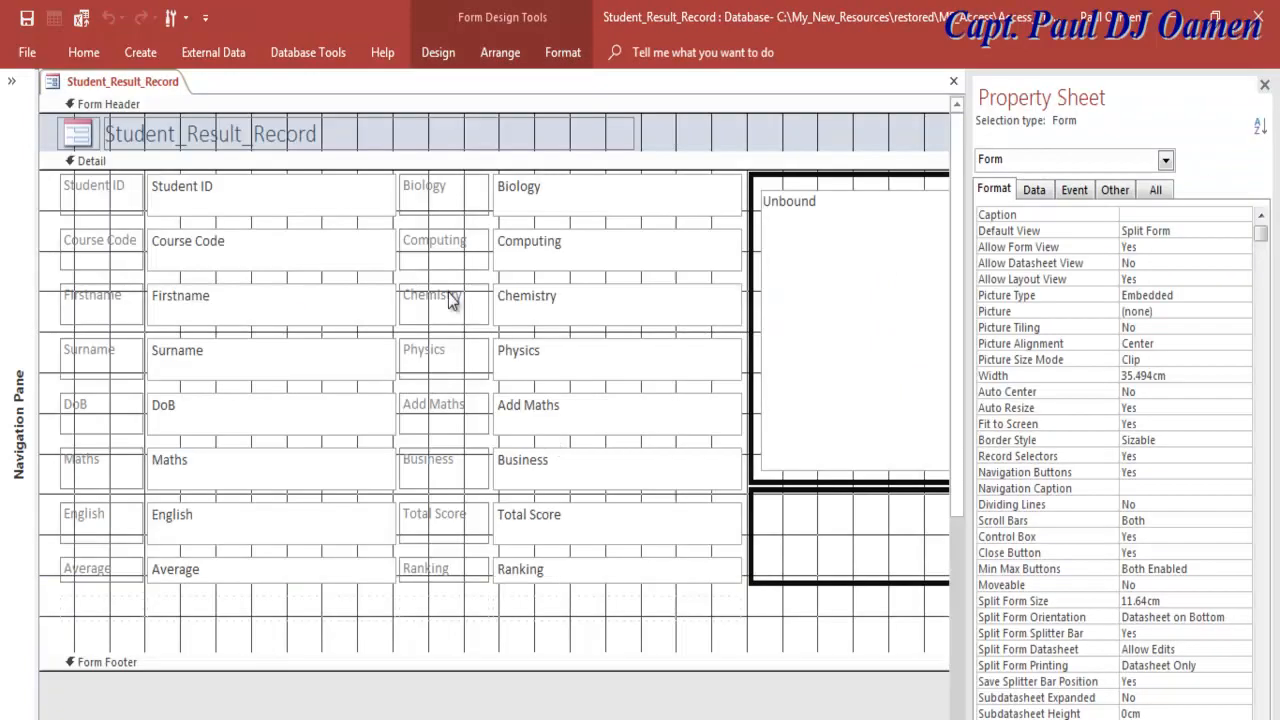
left_click(437, 53)
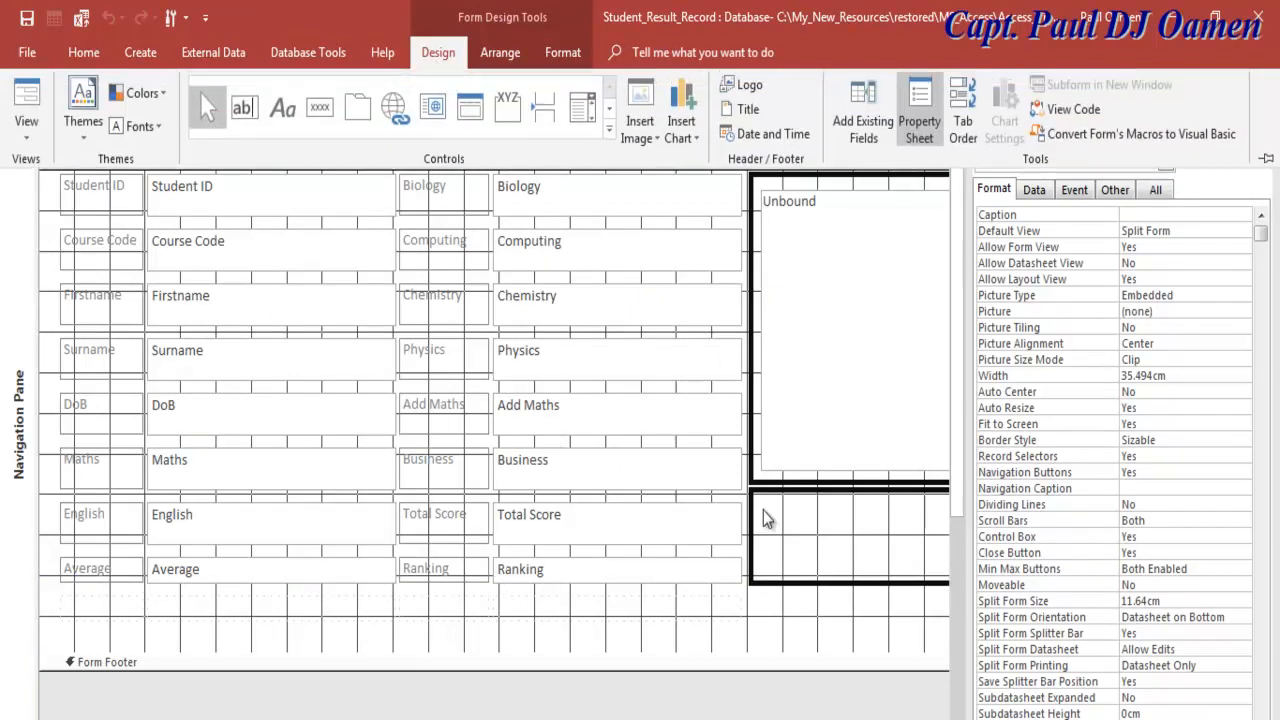
left_click(321, 112)
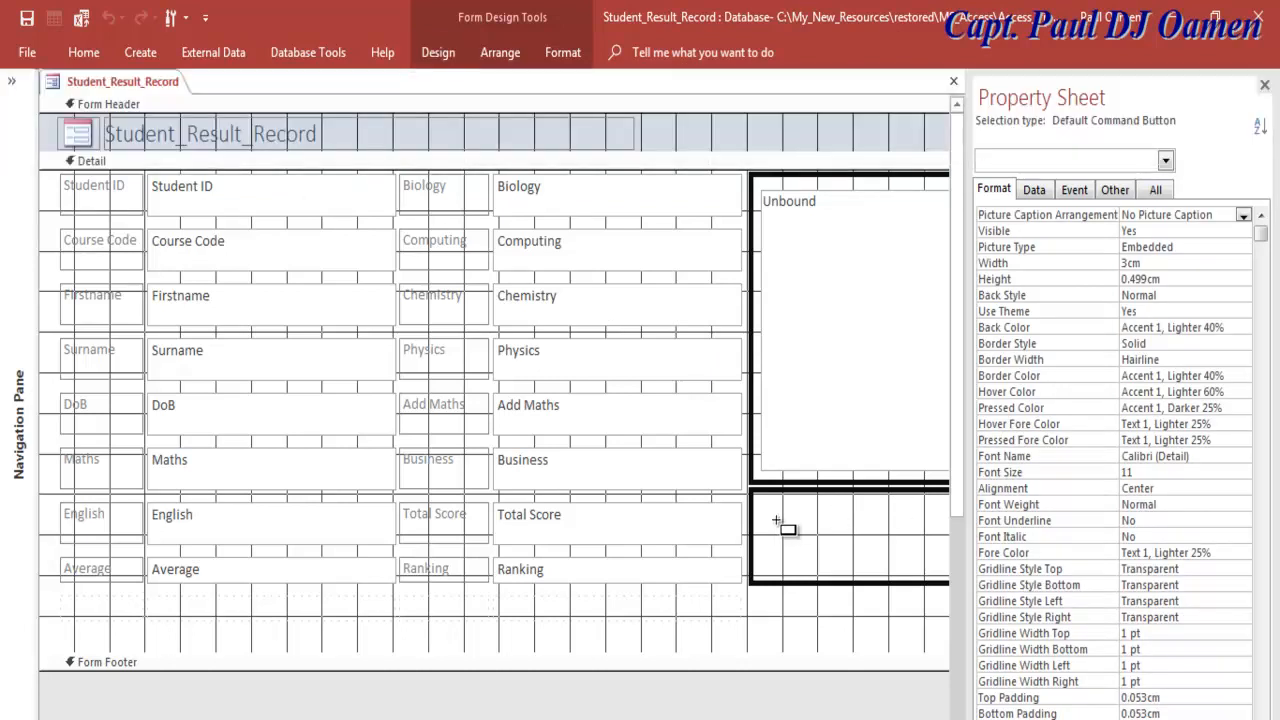
left_click_drag(771, 514, 853, 546)
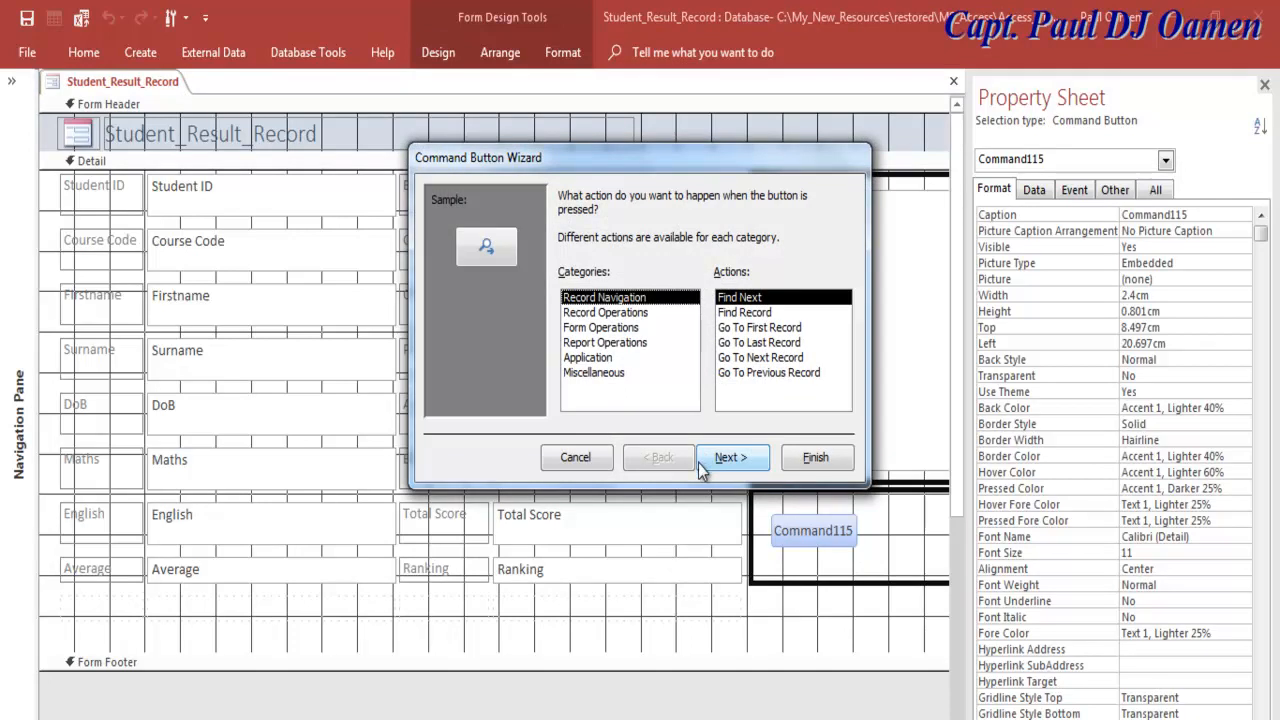
left_click(592, 358)
left_click(598, 374)
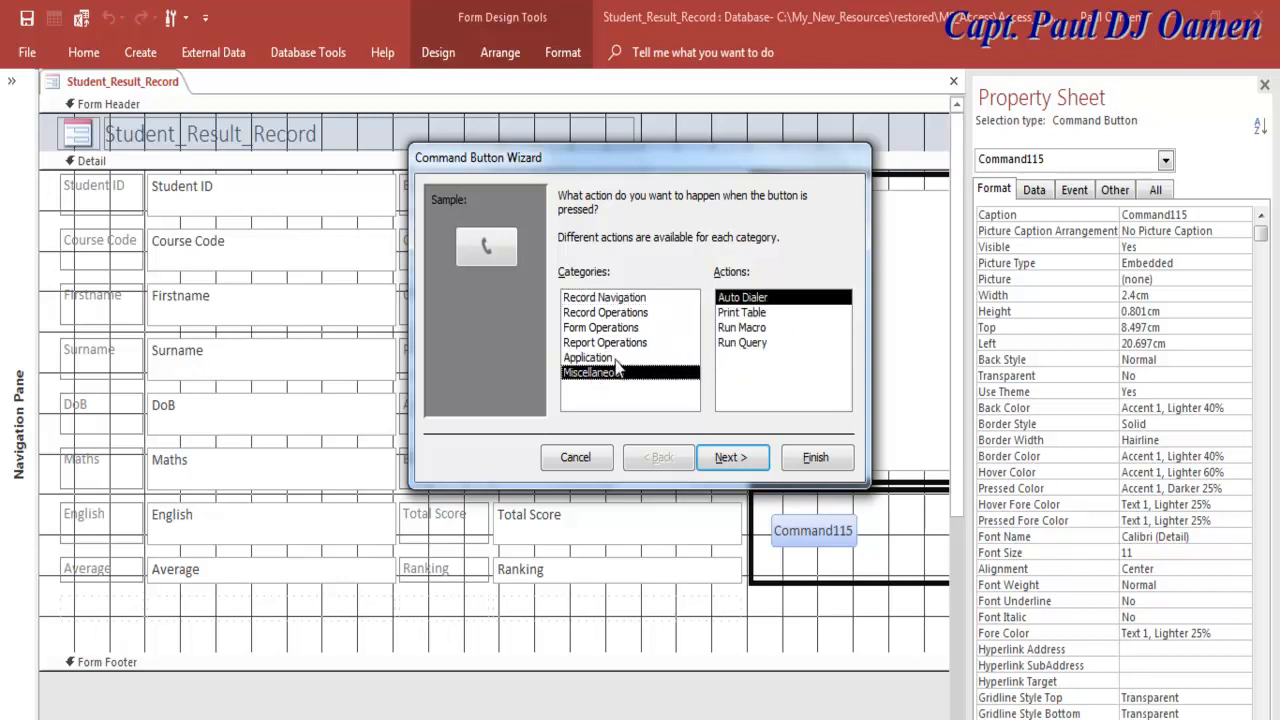
left_click(645, 357)
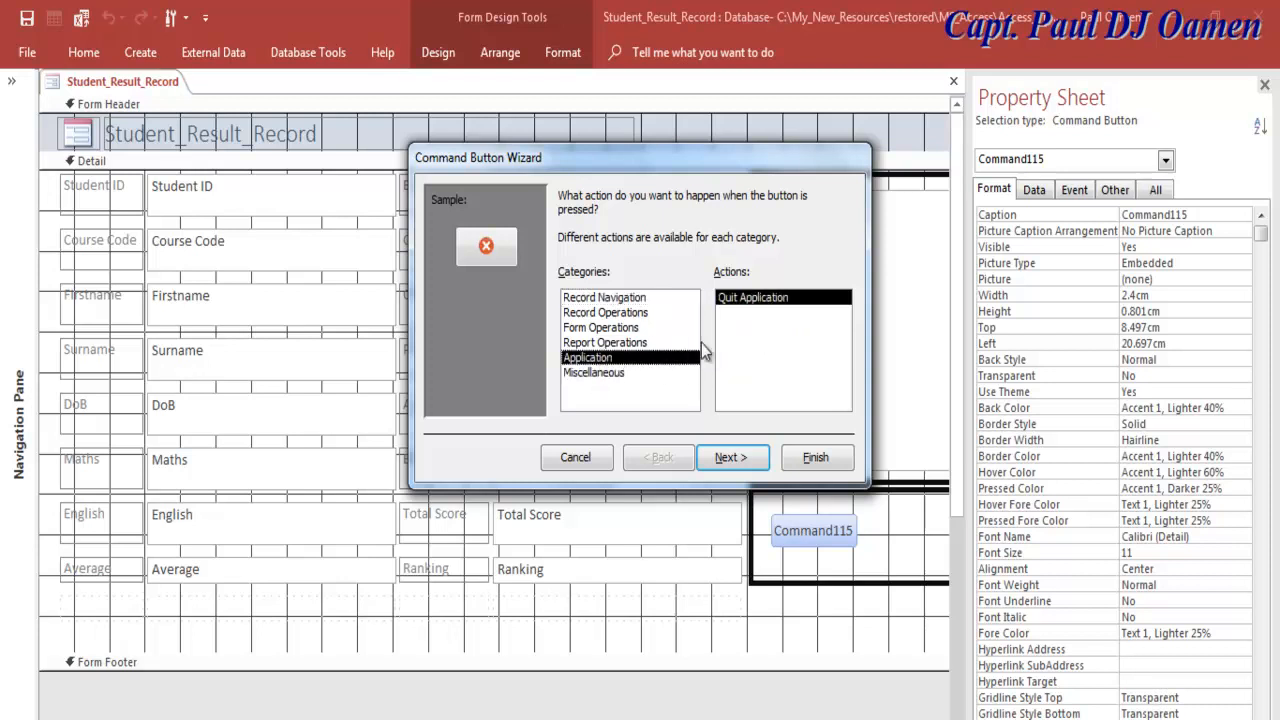
left_click(741, 458)
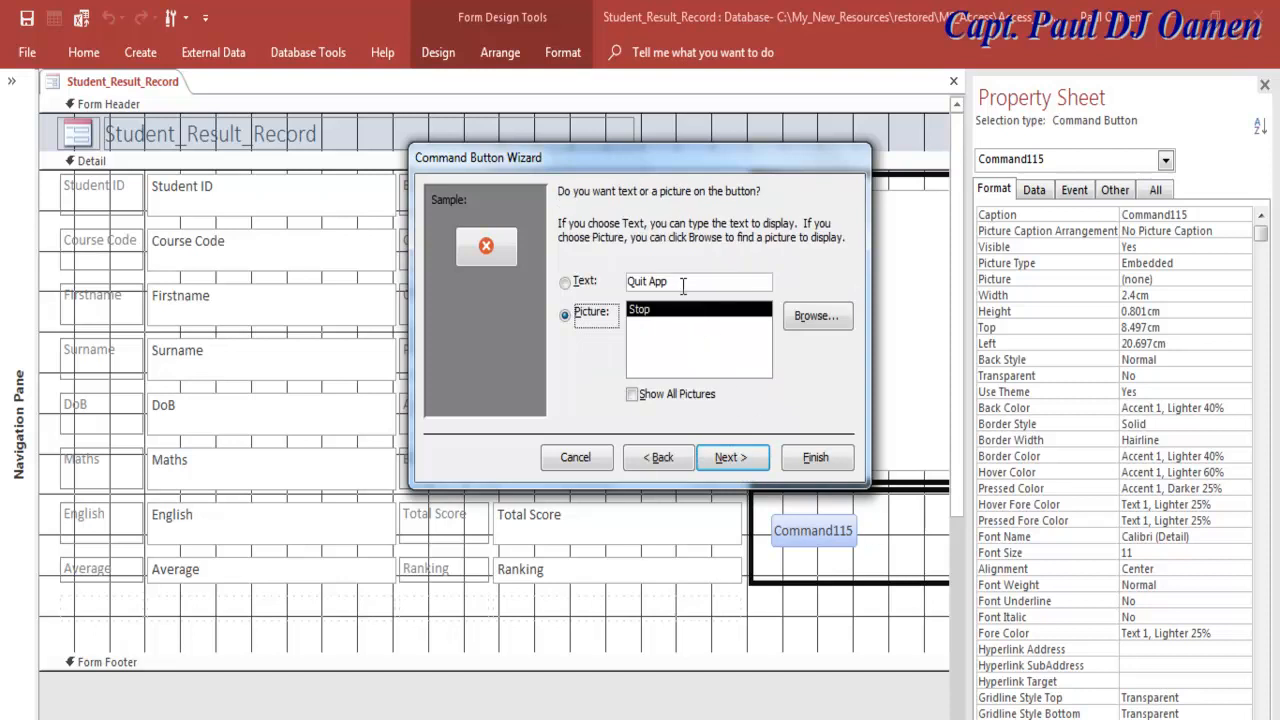
- Finish the button with the text Exit and the name cmbExit, and move it further right inside the lower frame
left_click(619, 290)
type("Exit")
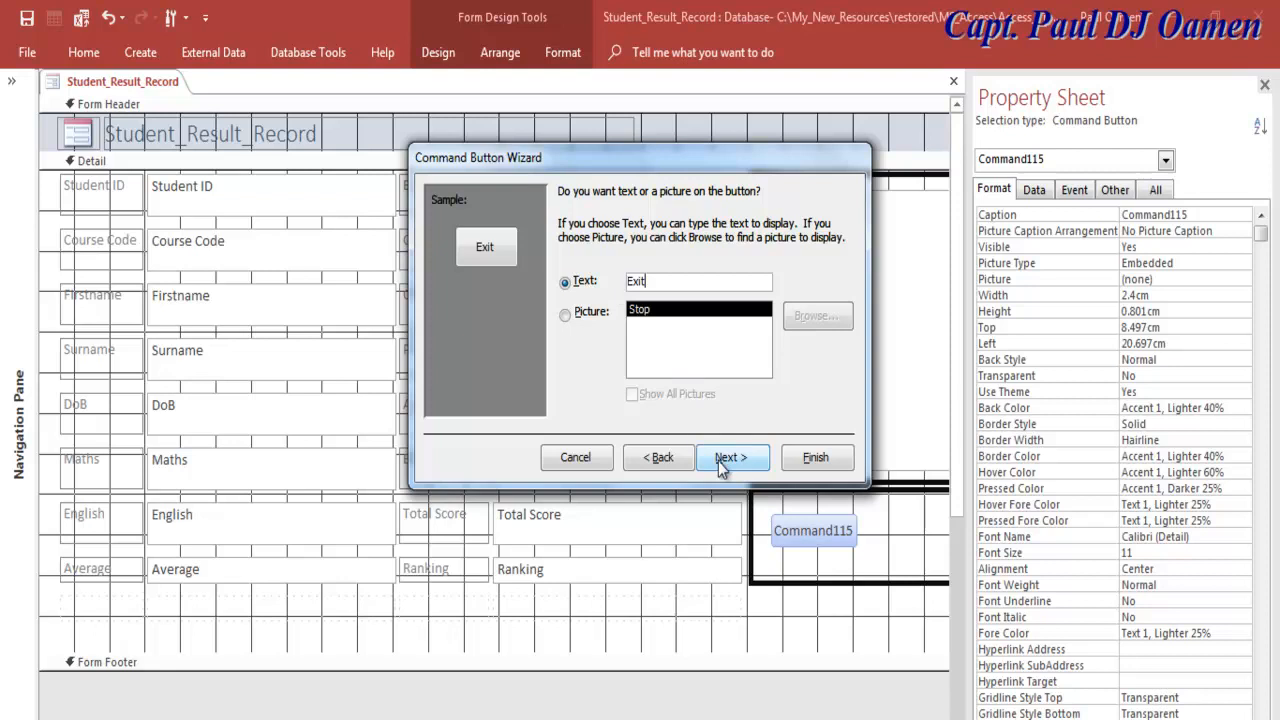
left_click(729, 462)
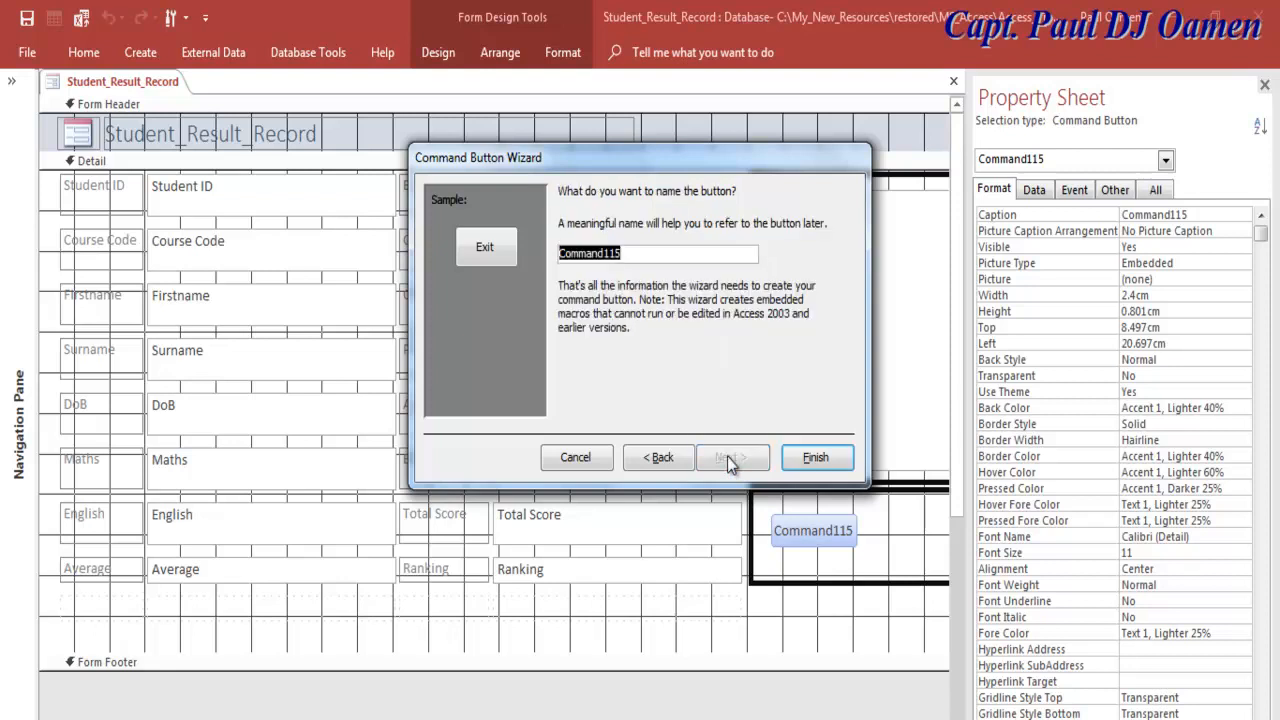
type("cmbExit")
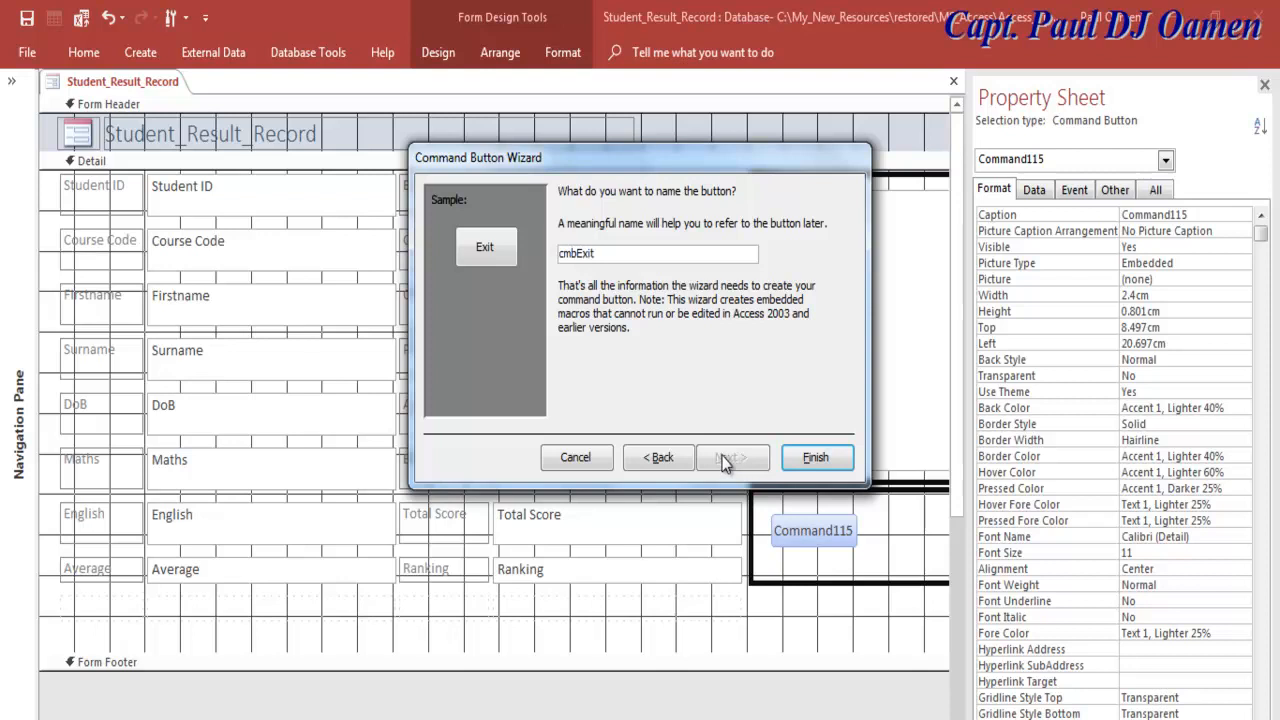
left_click(816, 457)
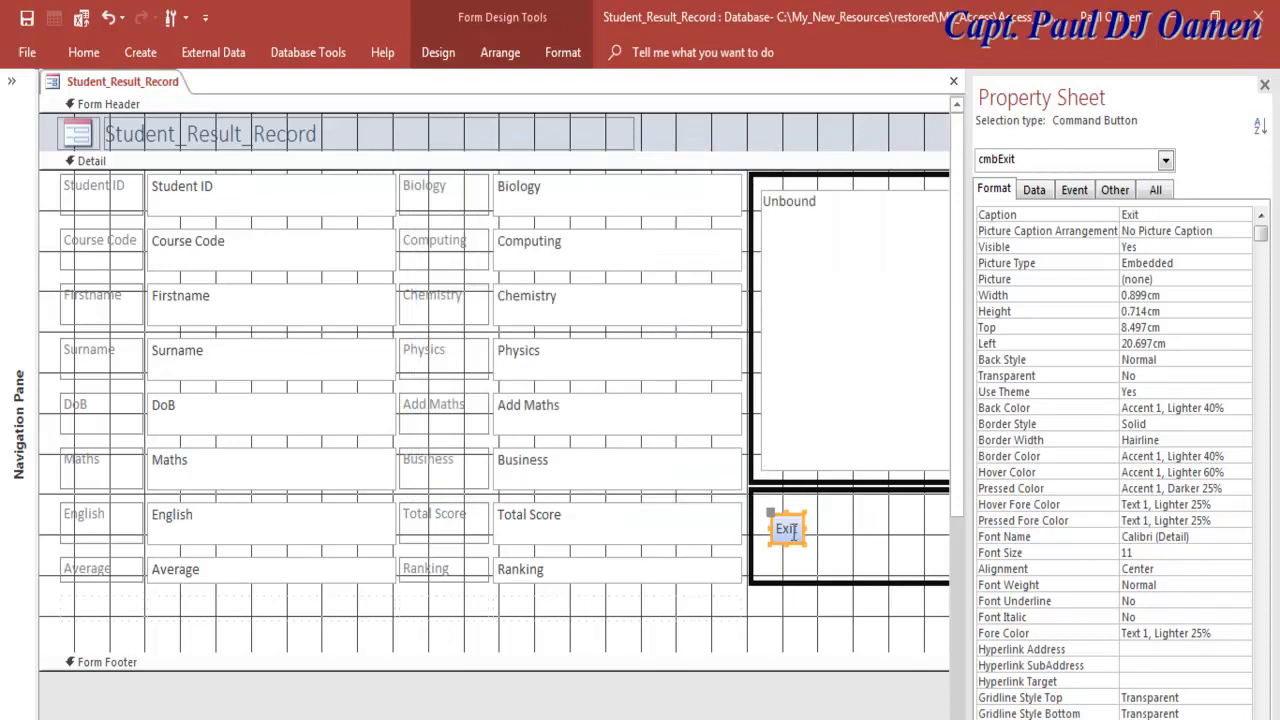
left_click_drag(778, 515, 914, 522)
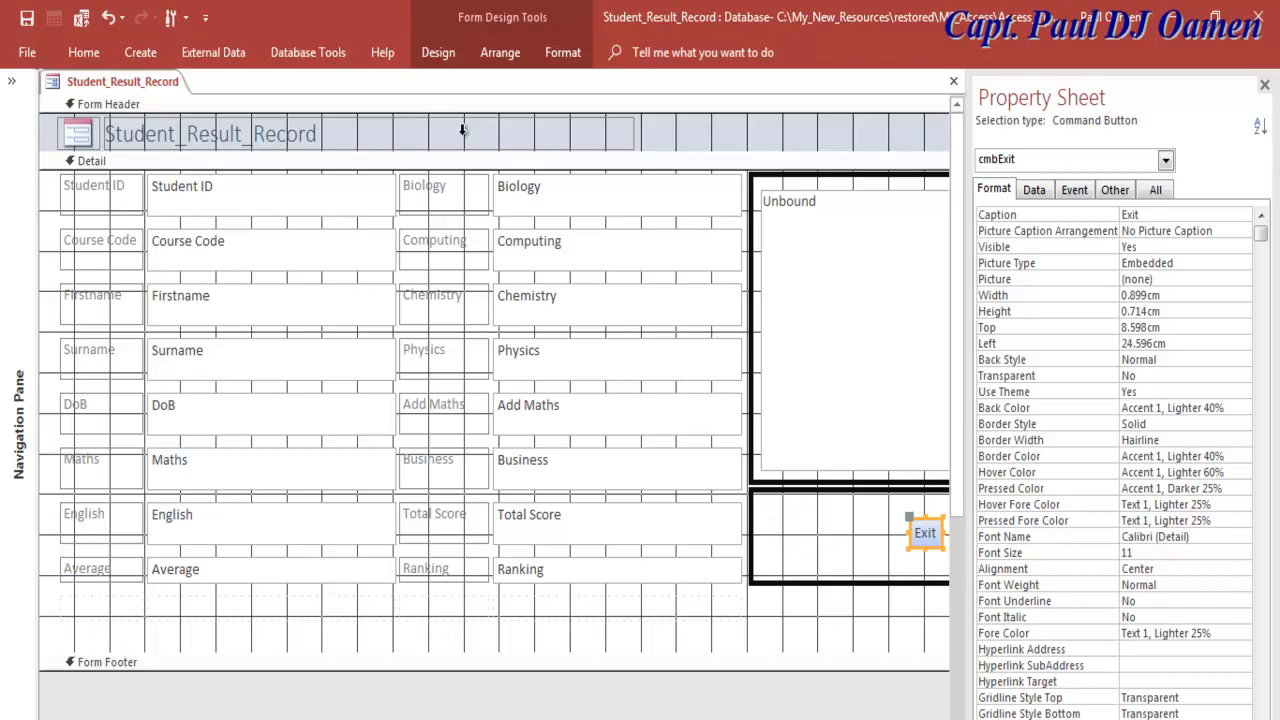
- Place a second command button beside Exit in the lower frame and assign it the Print Record action from Record Operations
left_click(438, 52)
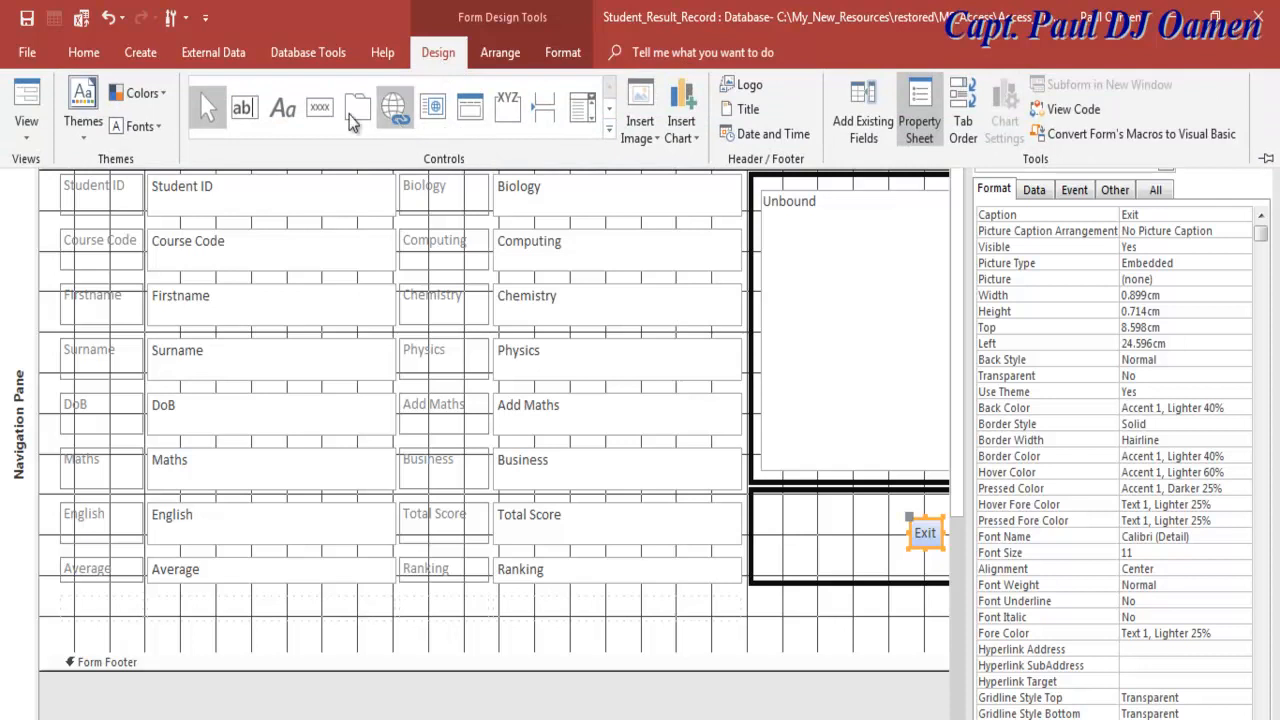
left_click(319, 113)
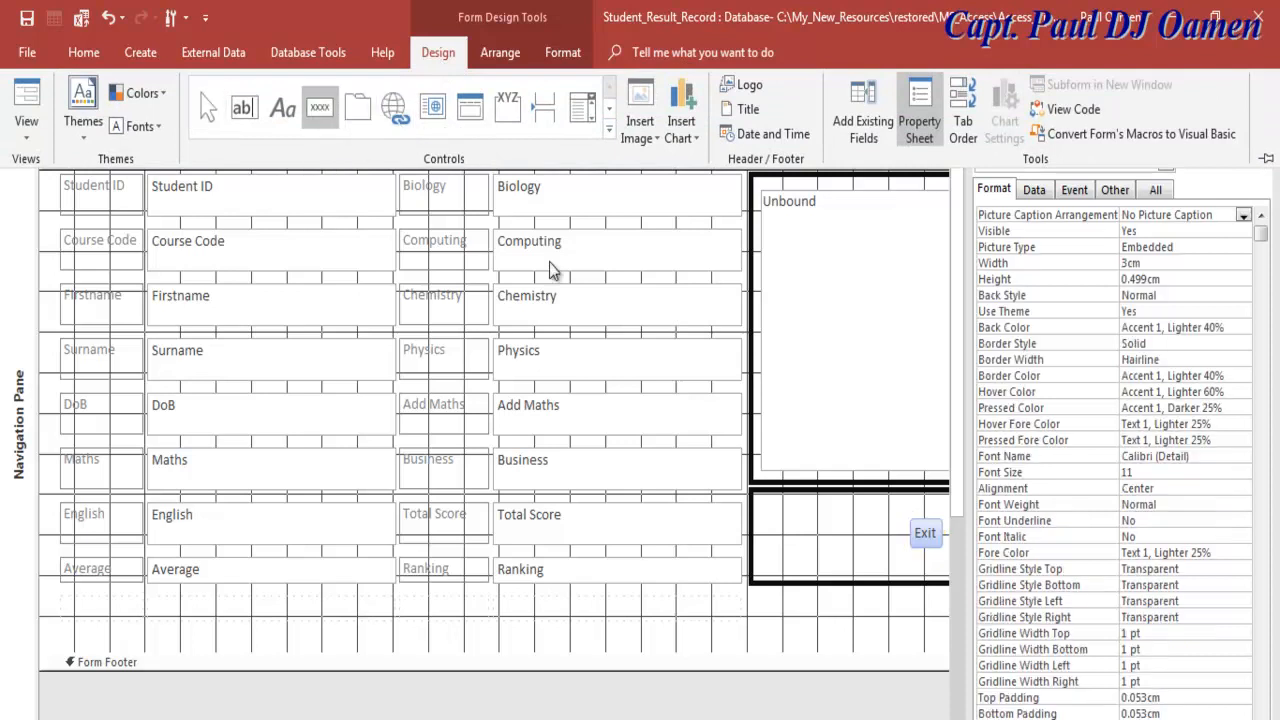
left_click(815, 525)
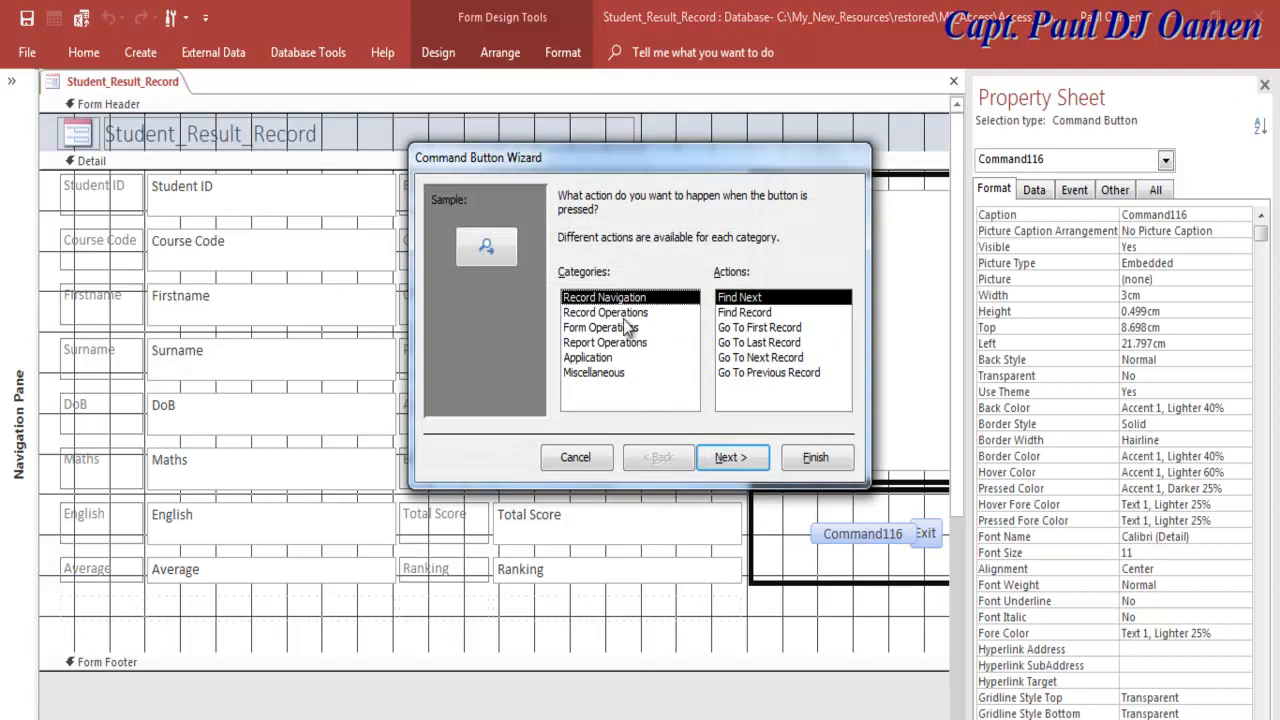
left_click(628, 314)
left_click(613, 328)
left_click(608, 343)
left_click(578, 314)
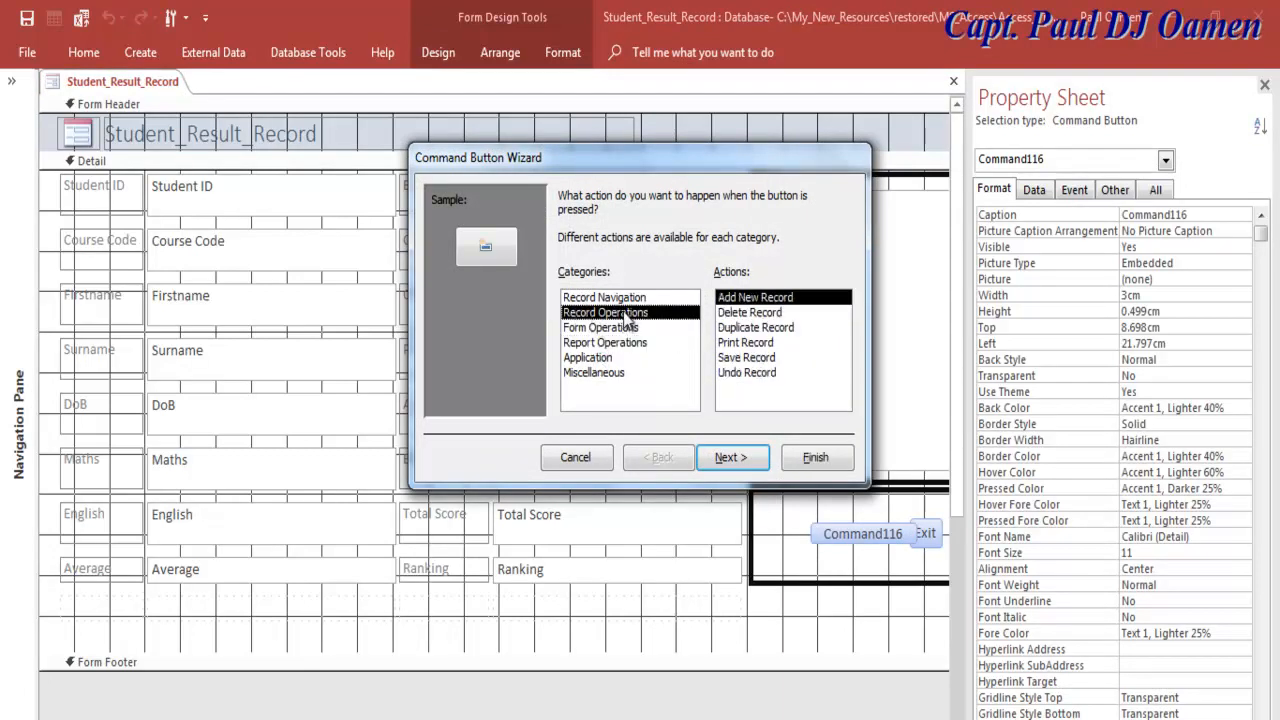
left_click(741, 343)
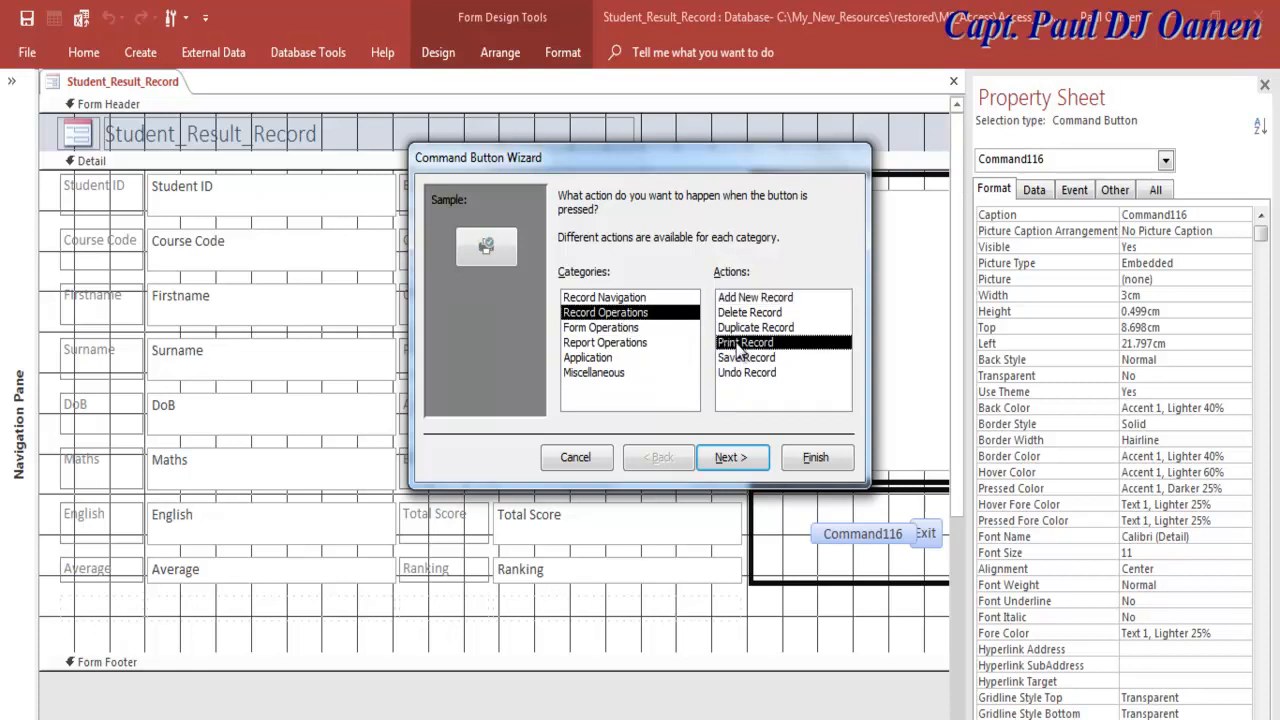
left_click(597, 330)
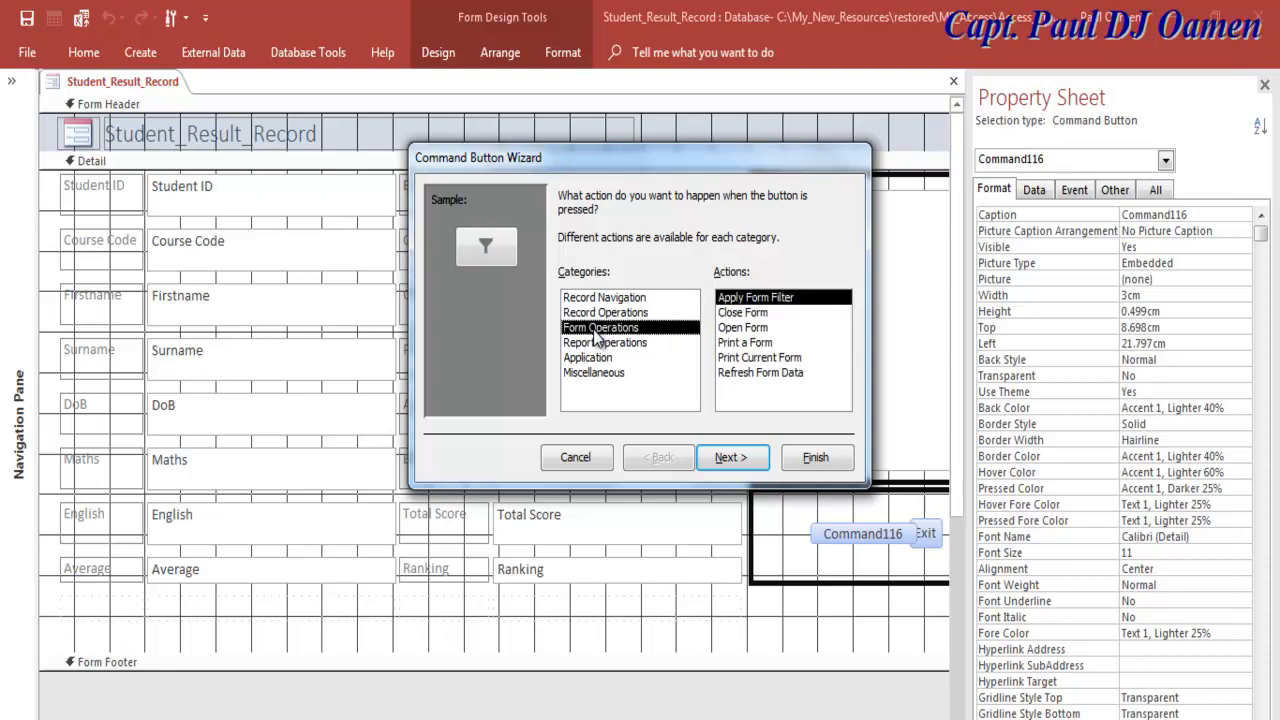
left_click(603, 343)
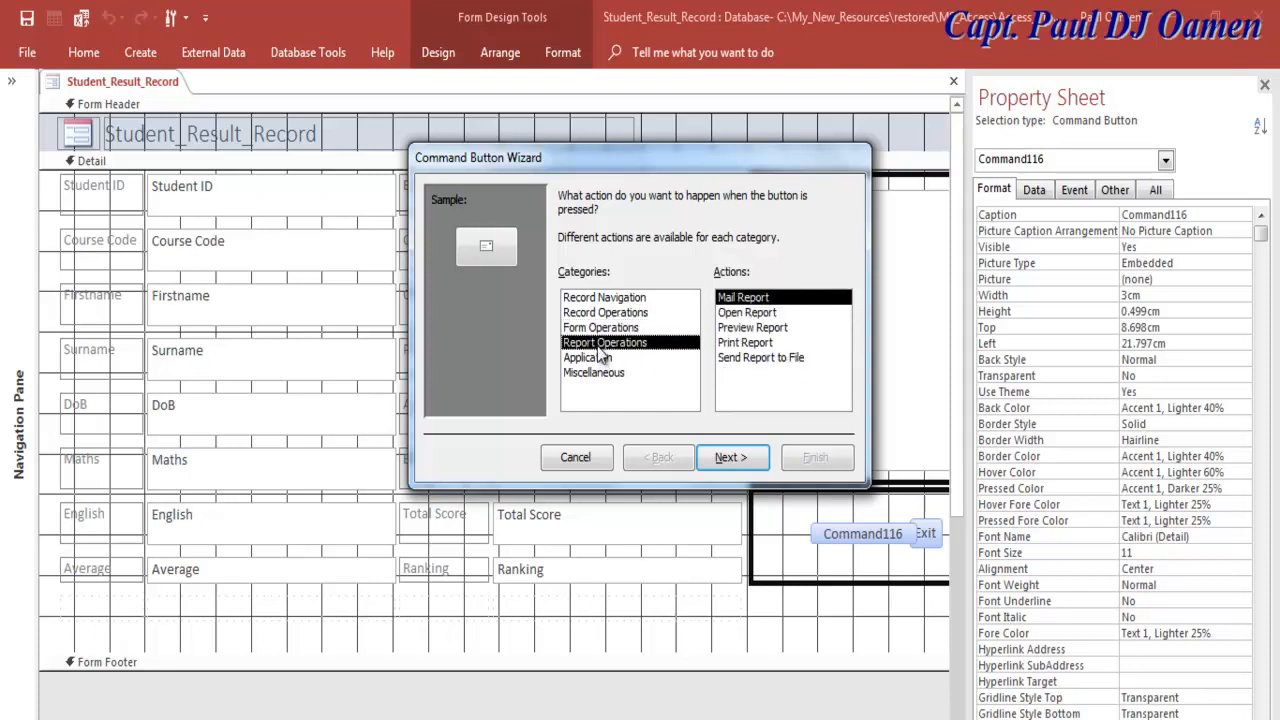
left_click(607, 313)
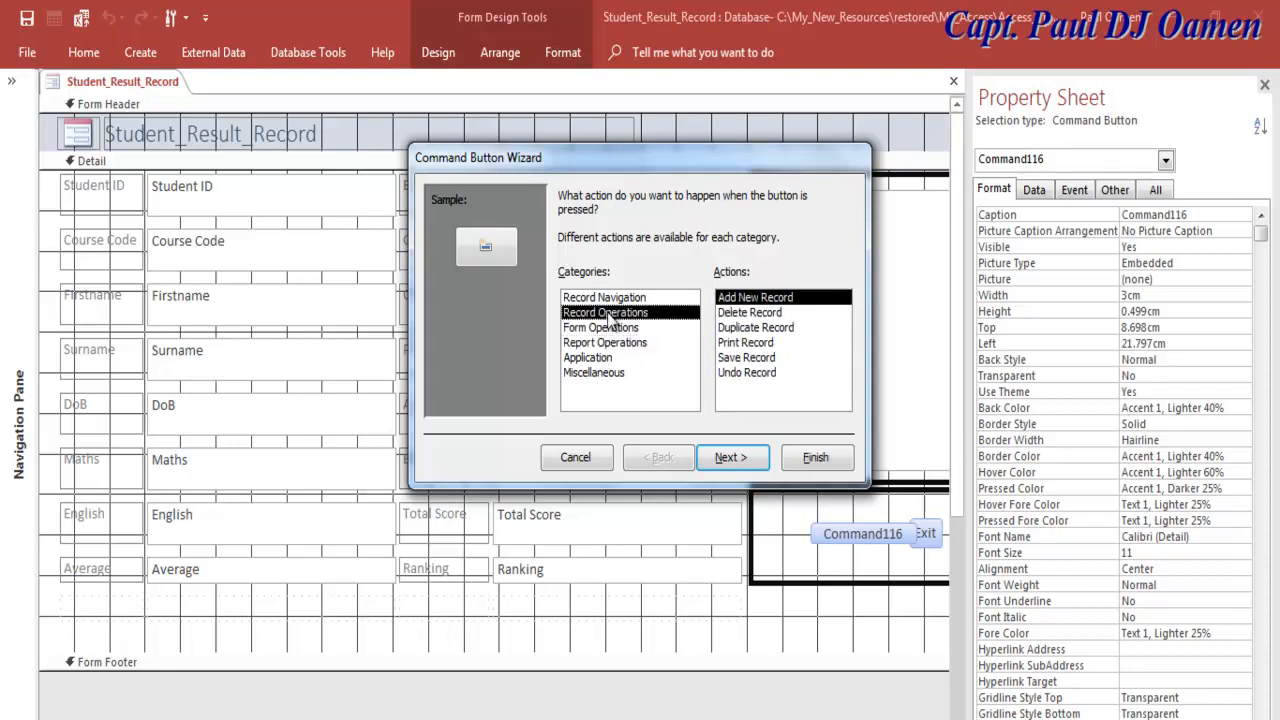
left_click(734, 343)
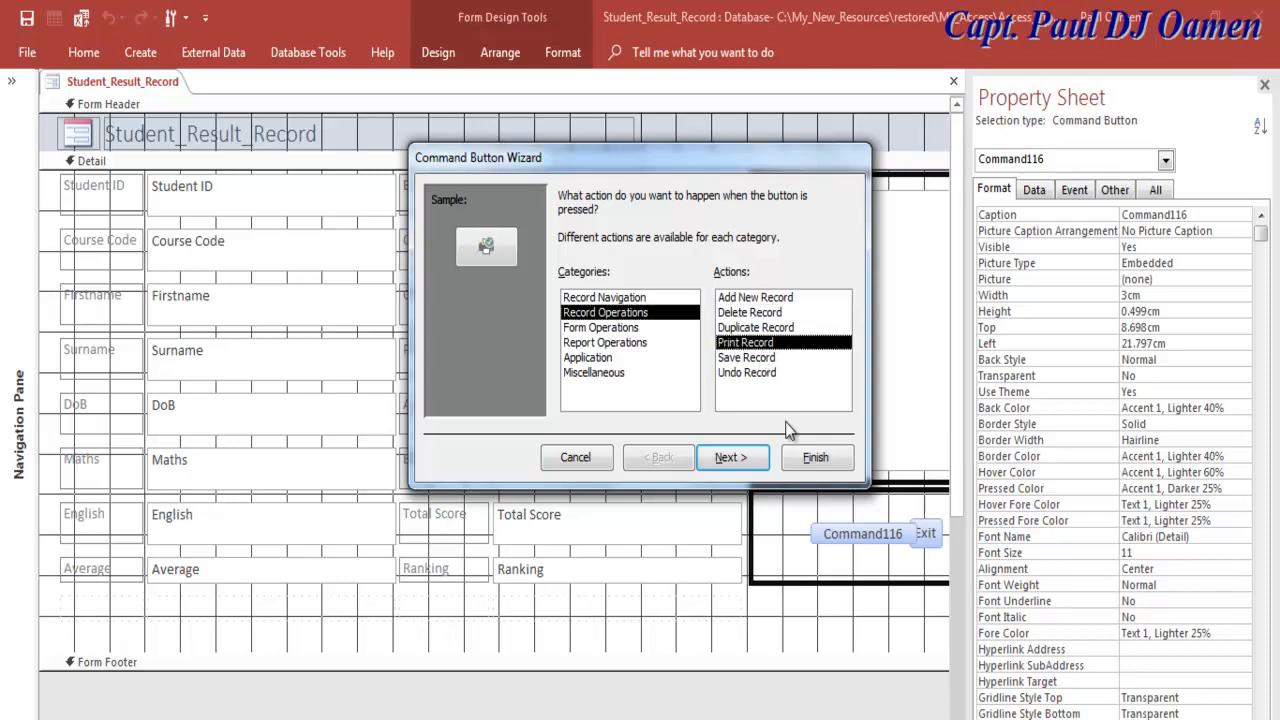
- Show the text Print Record on the button instead of a picture and finish it with the name cmbPrint
left_click(729, 459)
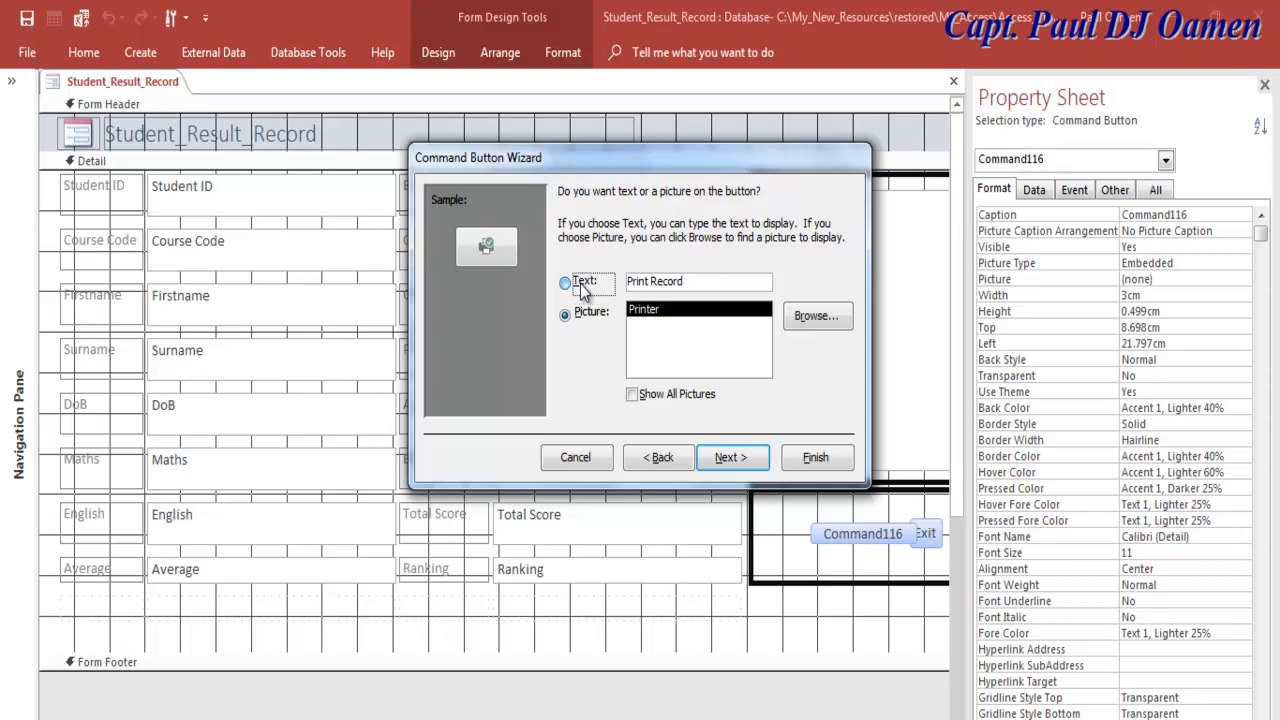
left_click(582, 286)
left_click(729, 457)
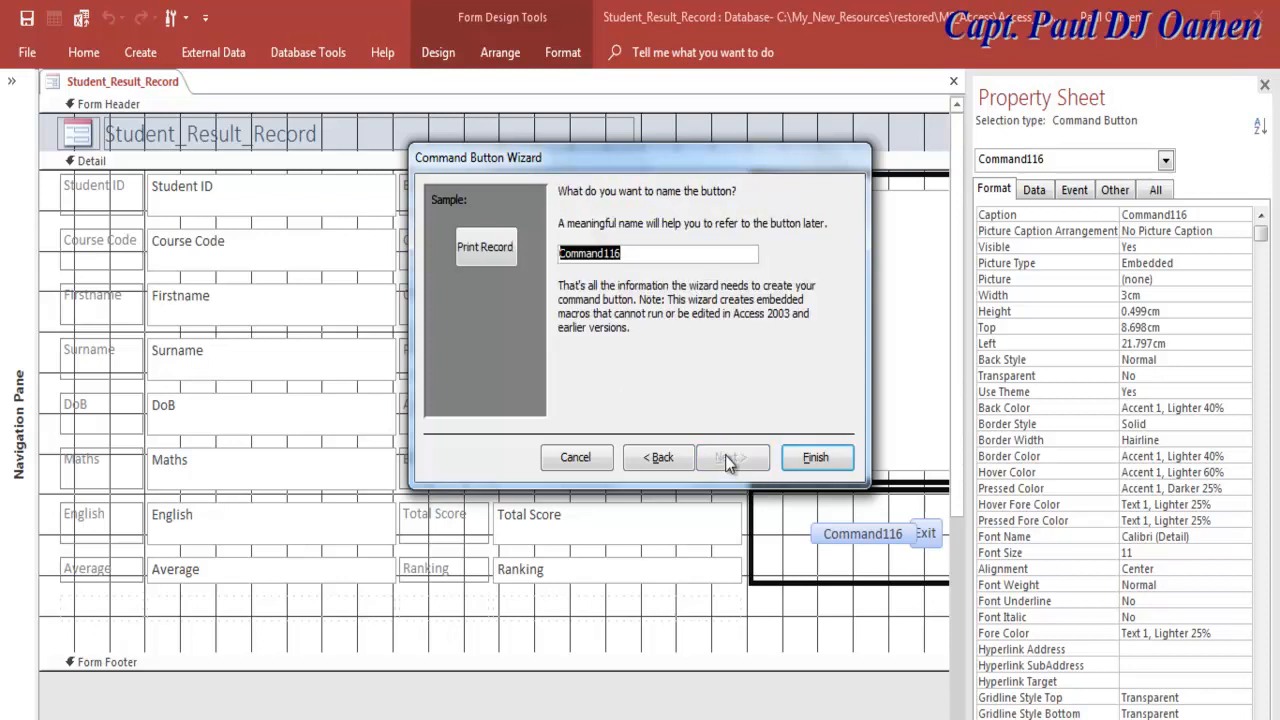
type("cmbPrint")
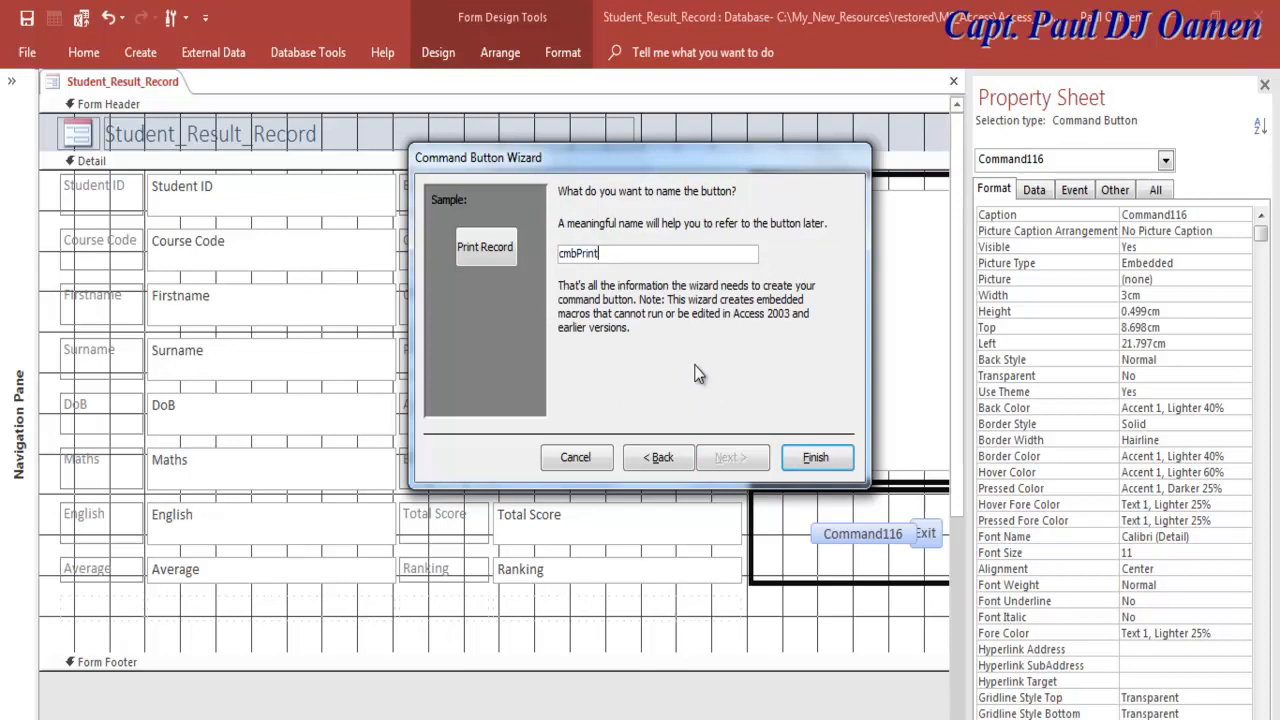
left_click(815, 457)
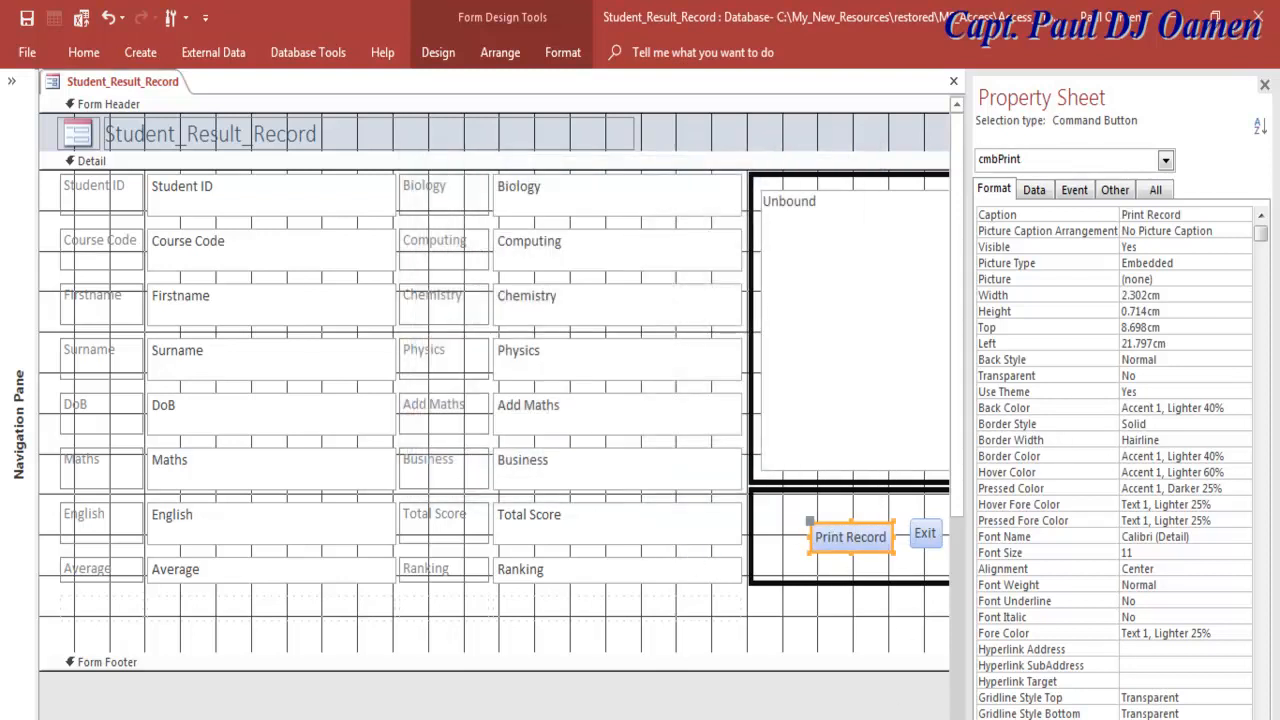
- Move the Exit button to the right end of the lower frame and place the Print Record button just beside it
scroll(600, 565, "left", 5)
left_click(610, 533)
left_click_drag(593, 519, 862, 527)
left_click_drag(557, 534, 815, 533)
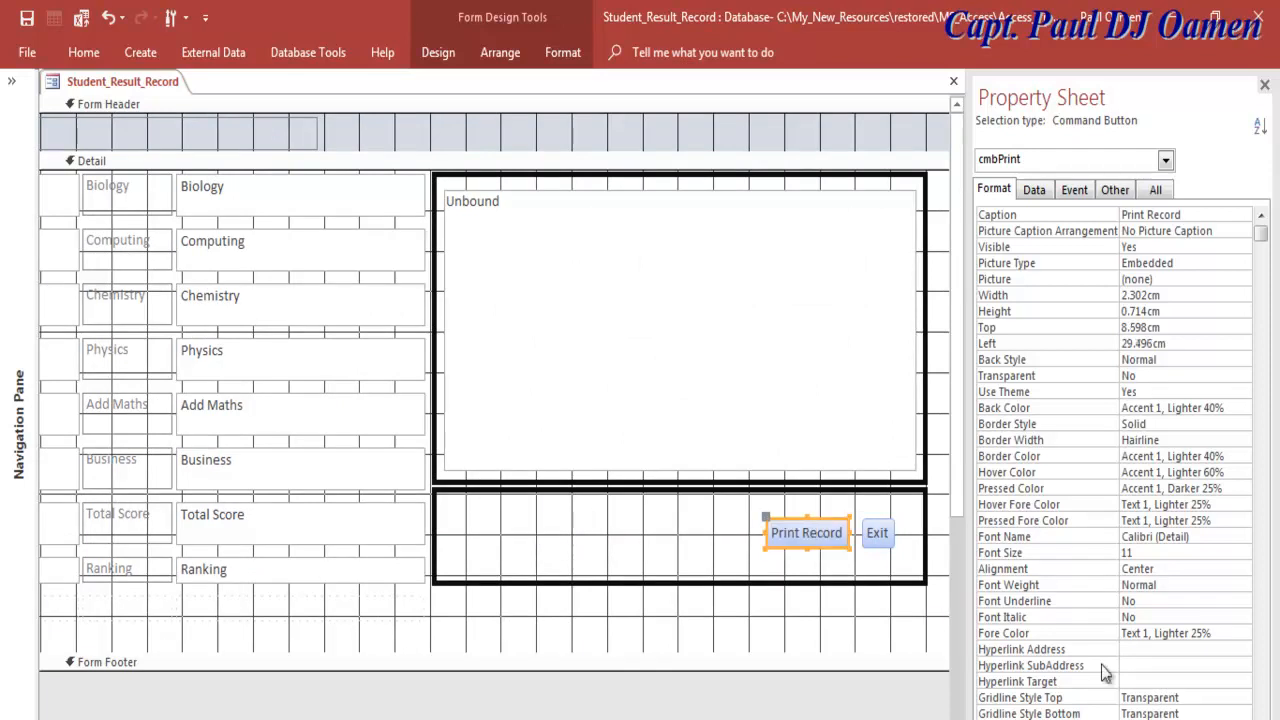
left_click(931, 611)
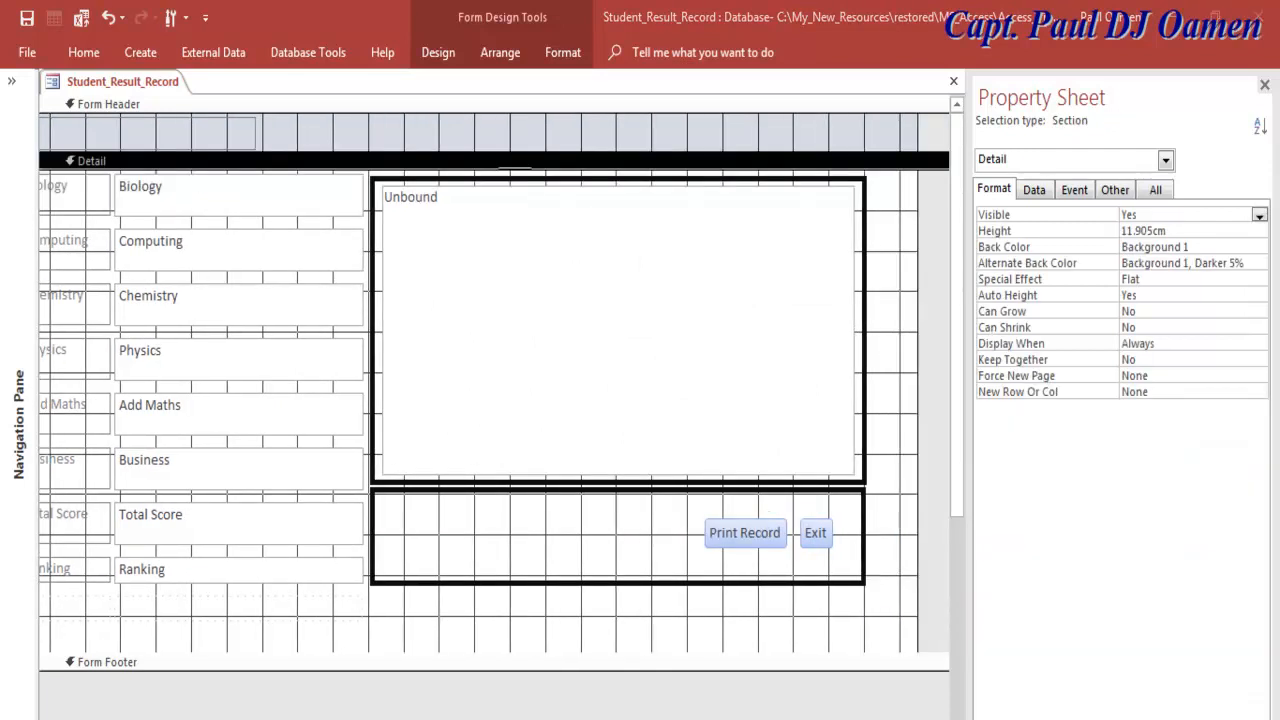
- Place a third command button at the left end of the lower frame with the Add New Record action from Record Operations
left_click(443, 57)
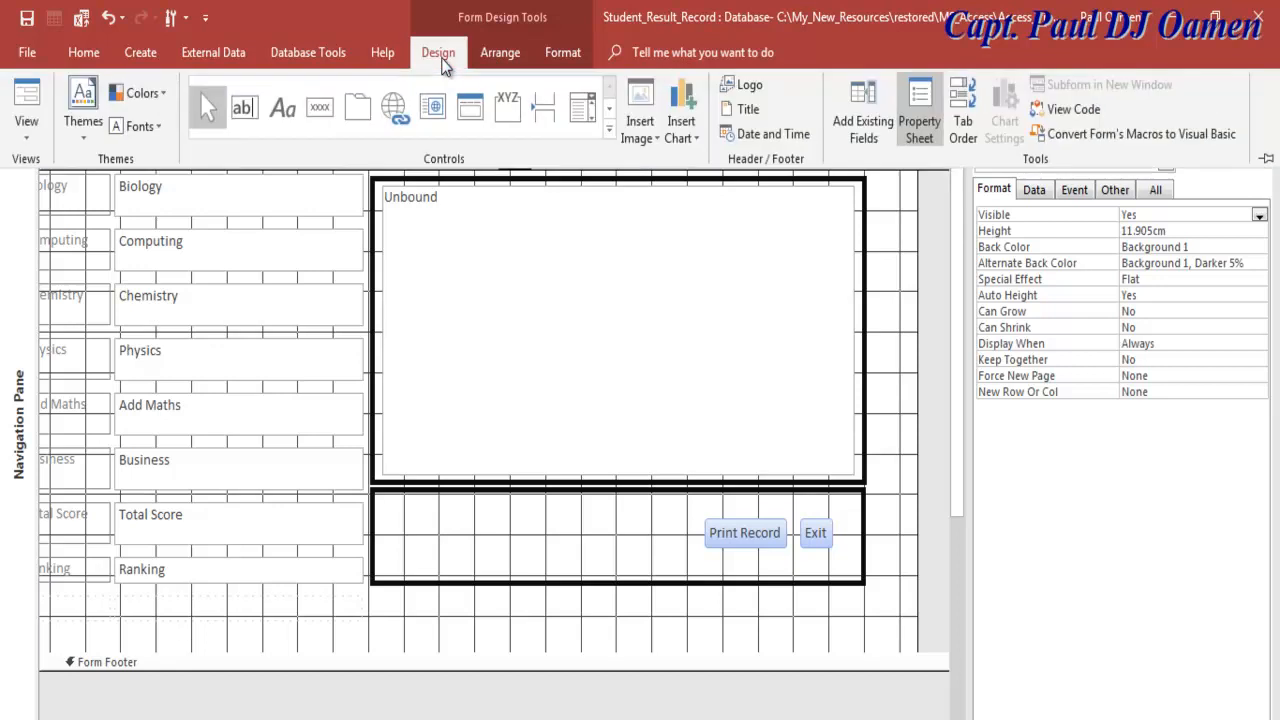
left_click(319, 106)
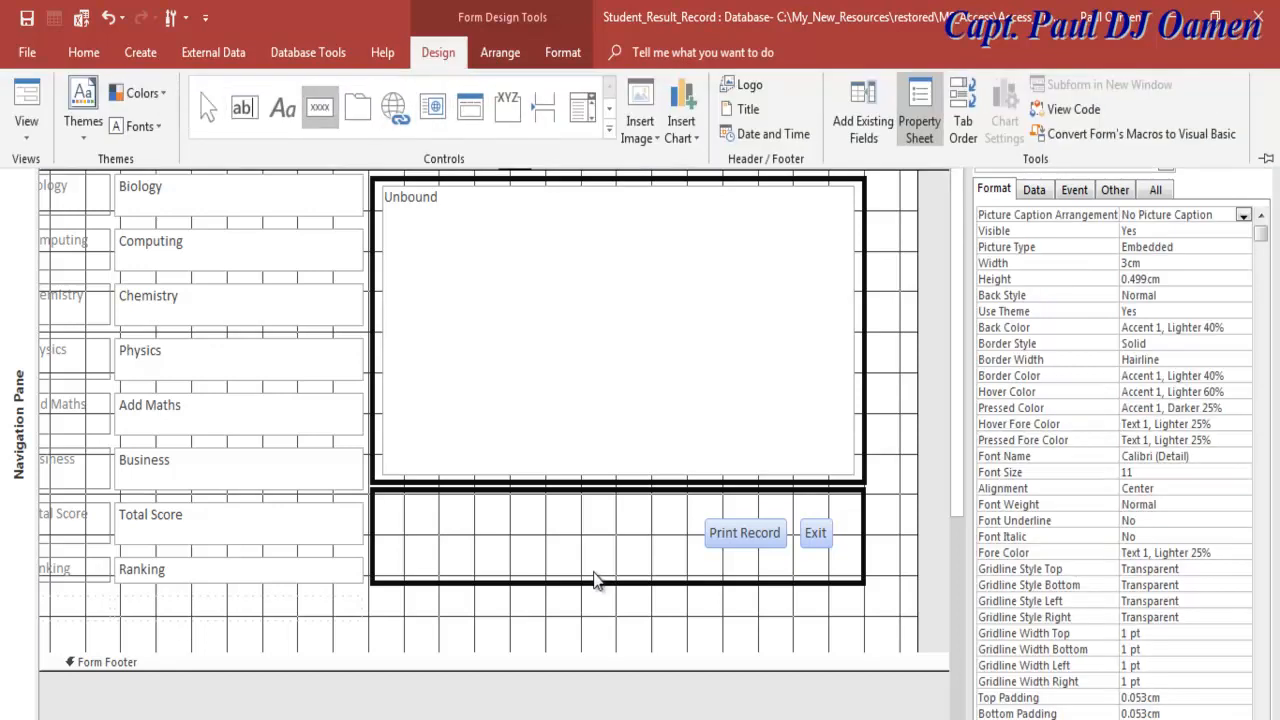
left_click(412, 517)
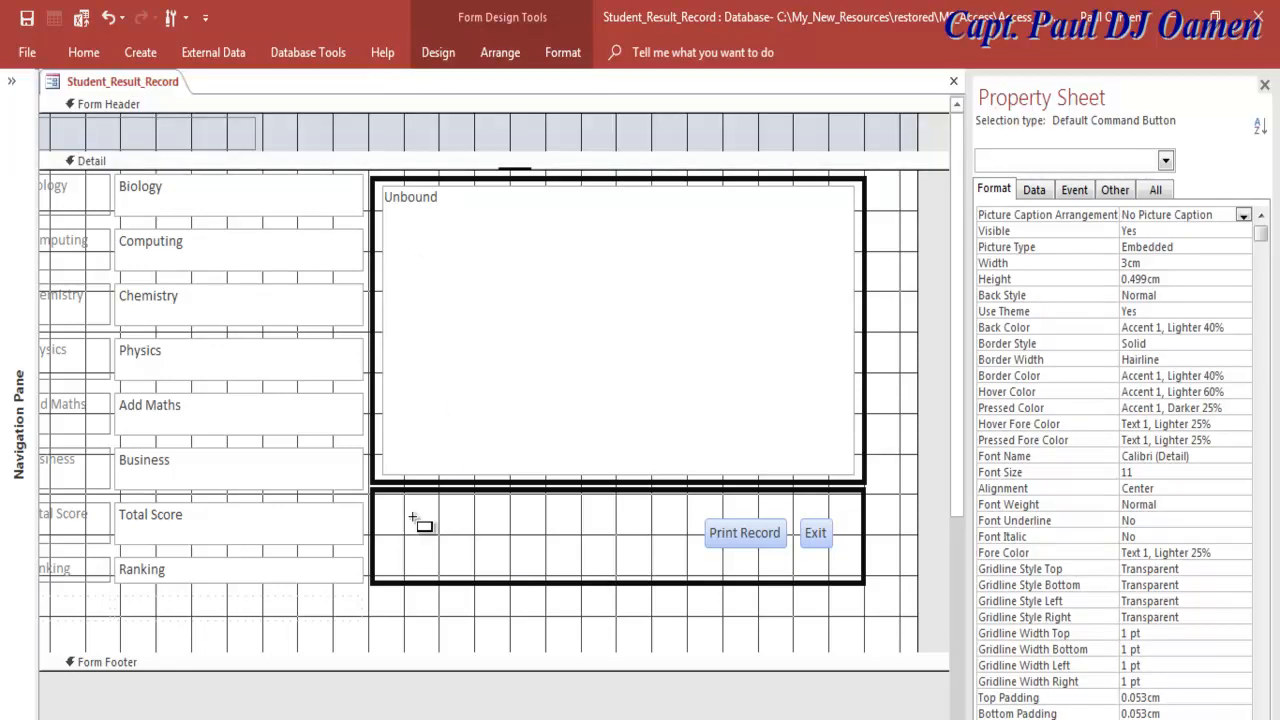
left_click(412, 517)
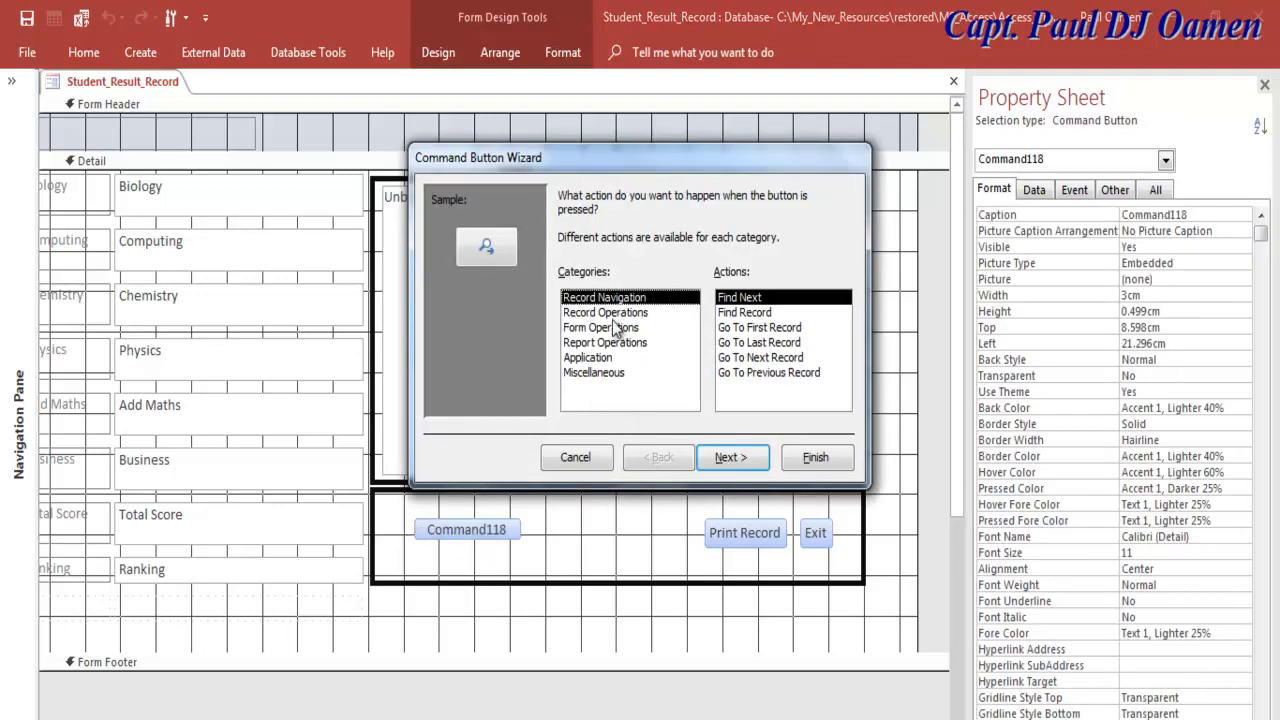
left_click(617, 313)
left_click(734, 458)
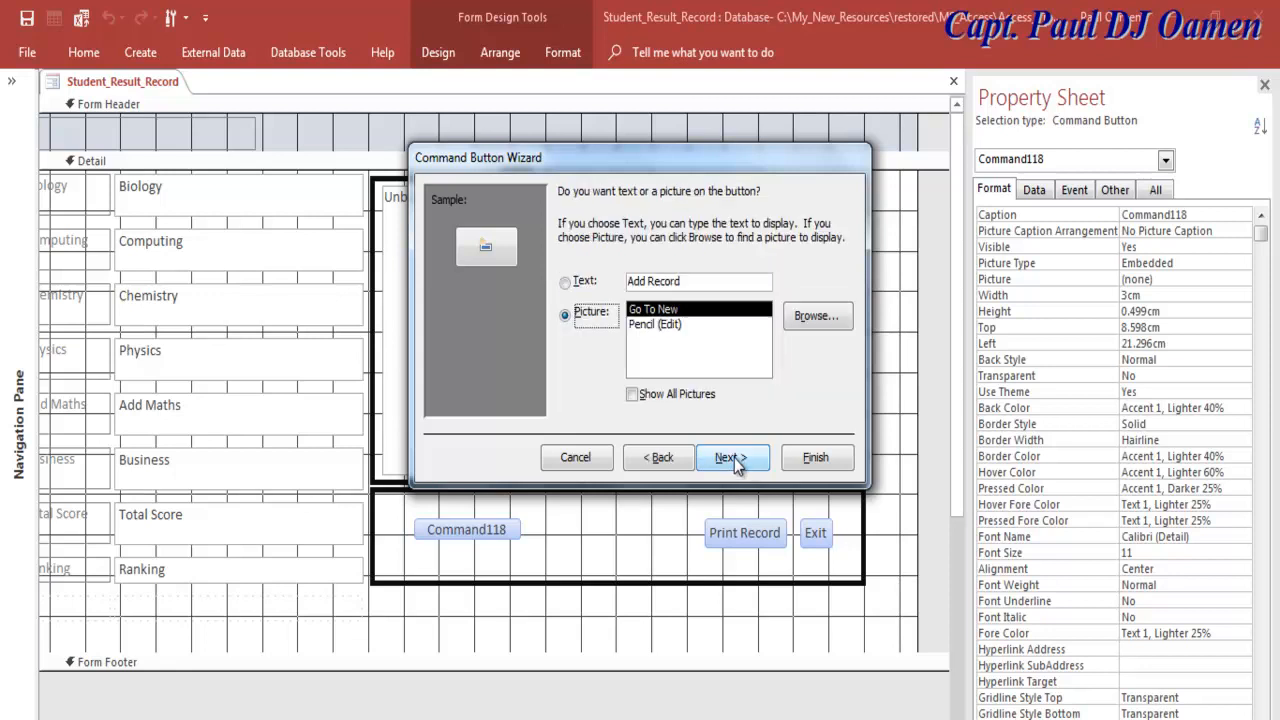
- Show the text Add Record on the button instead of a picture and finish it with the name cmbAddNew
left_click(598, 284)
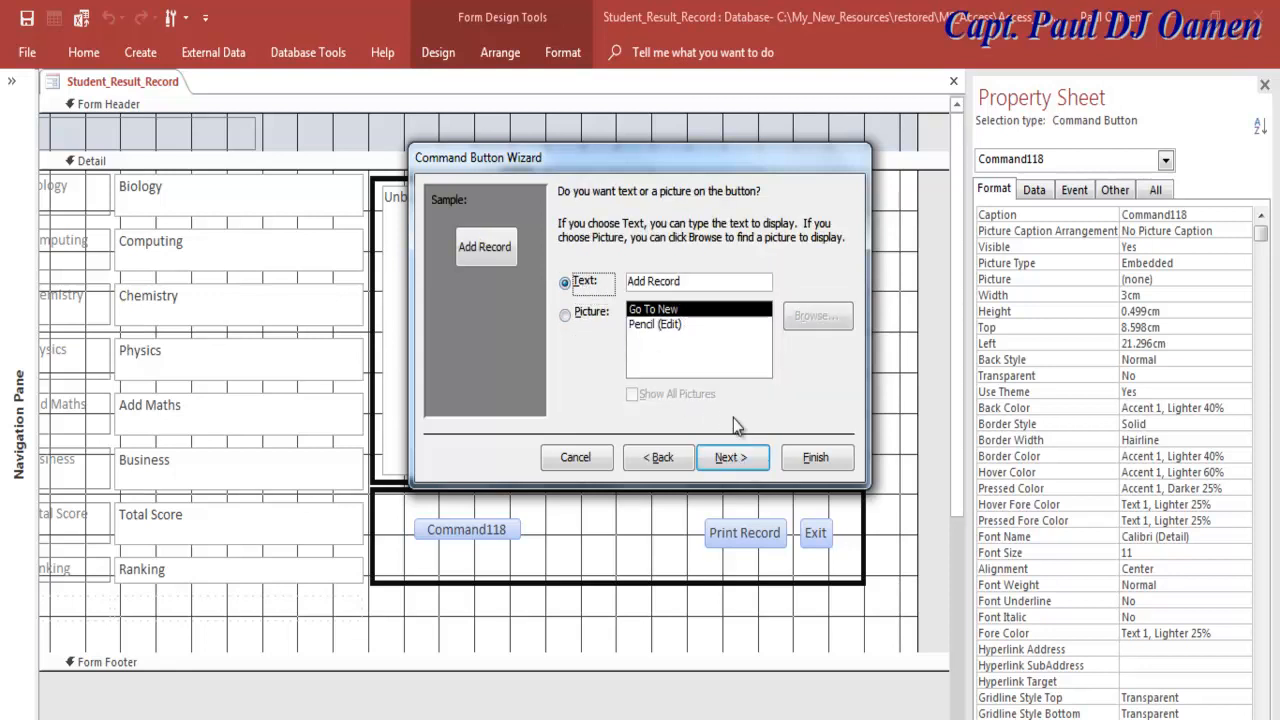
left_click(735, 459)
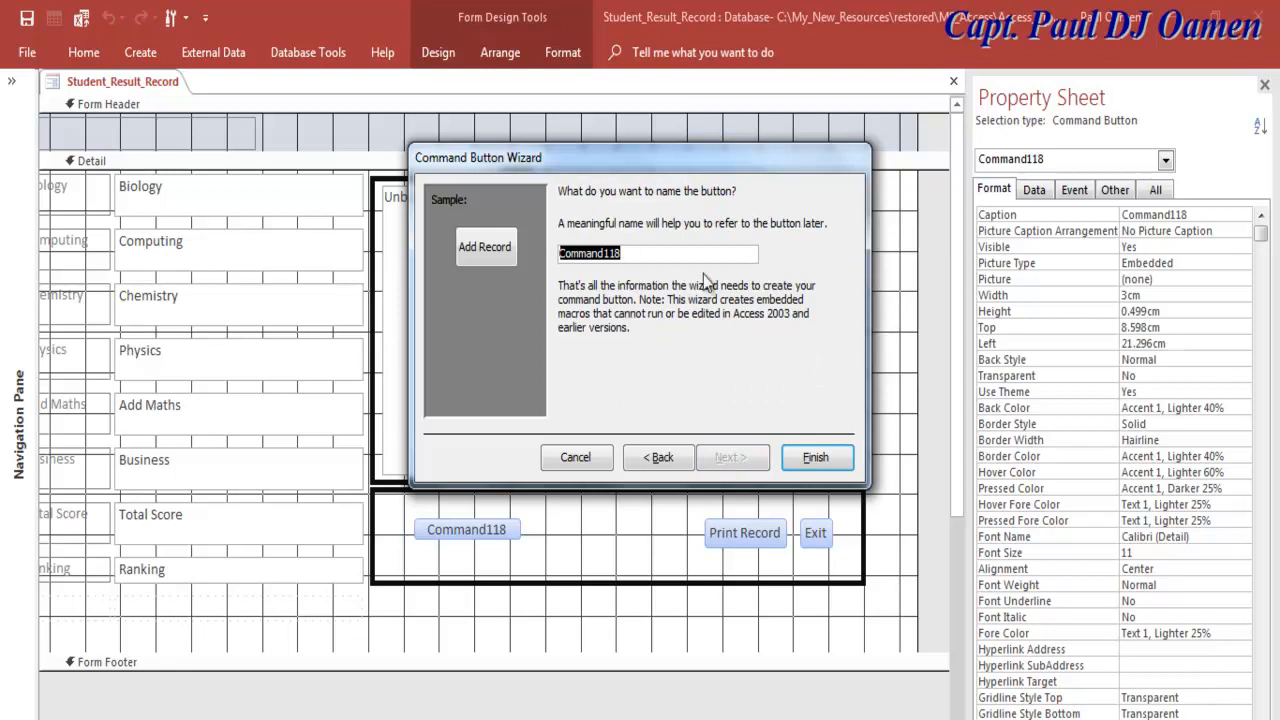
type("cmb")
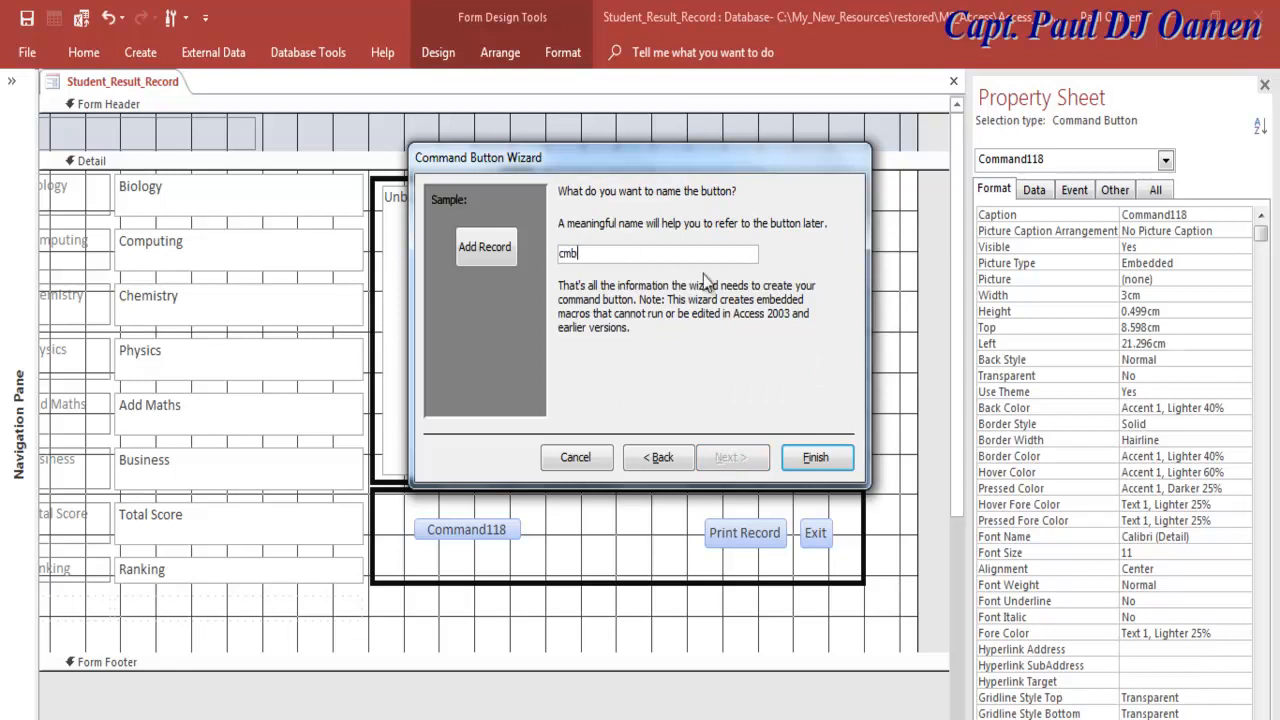
type("AddNew")
left_click(826, 466)
left_click(564, 495)
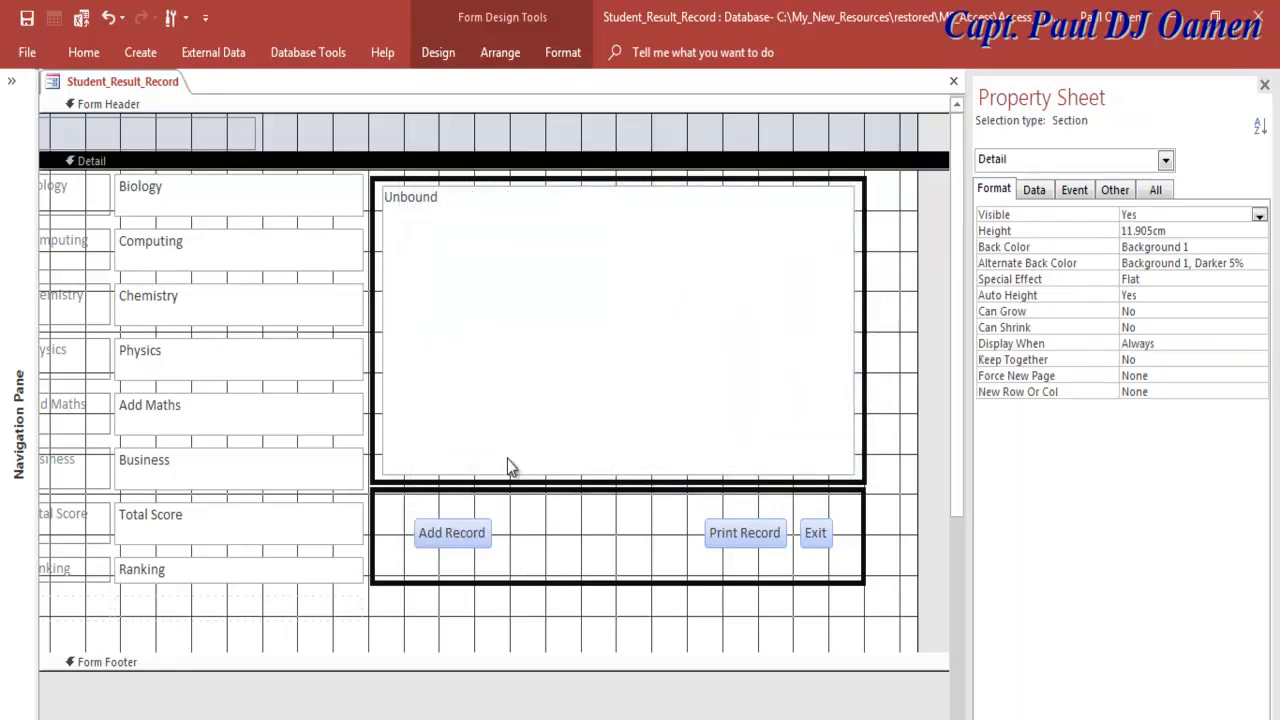
- Place a fourth command button just beside Add Record in the lower frame, cancelling the wizard so no action is assigned
left_click(437, 51)
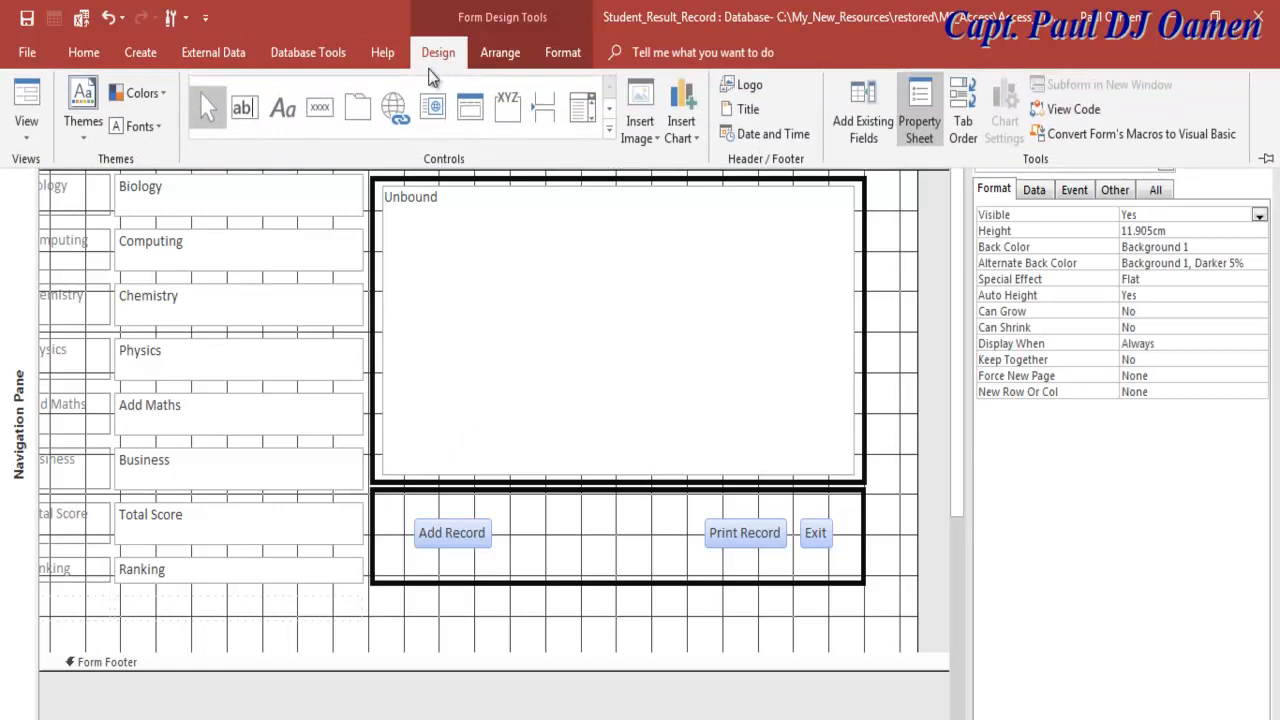
left_click(319, 107)
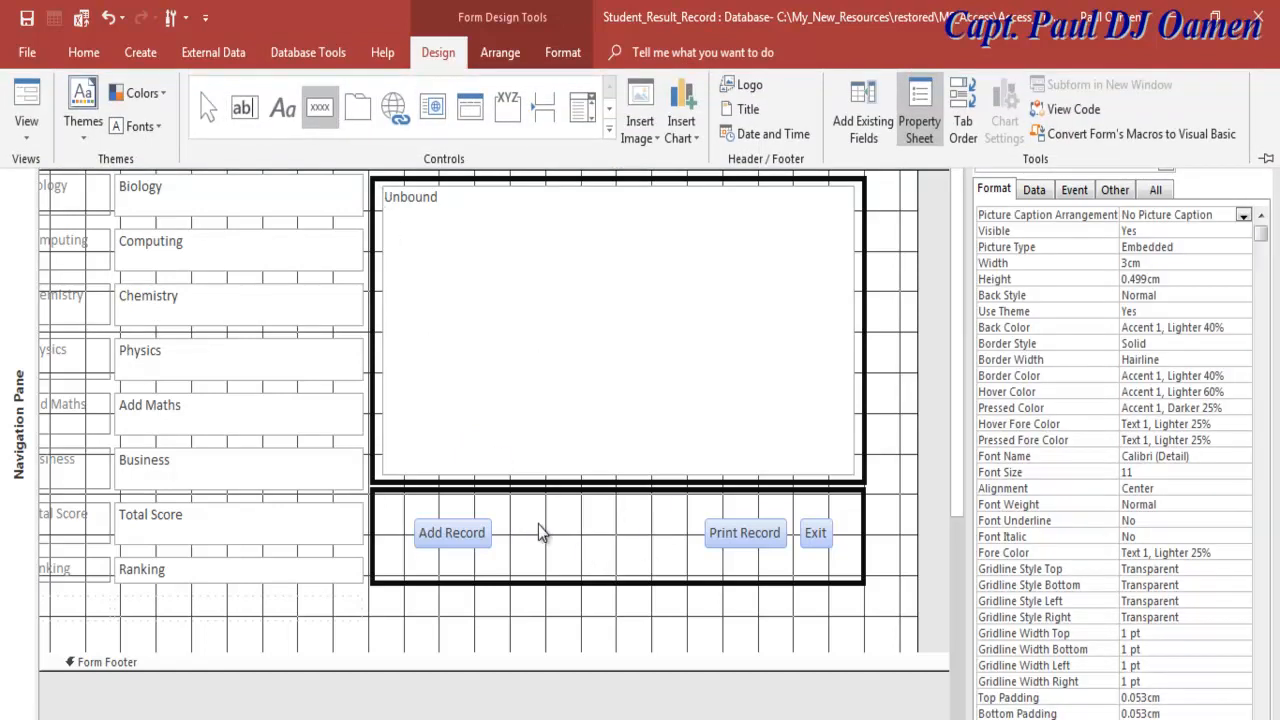
left_click(531, 520)
left_click_drag(526, 518, 612, 558)
key("Escape")
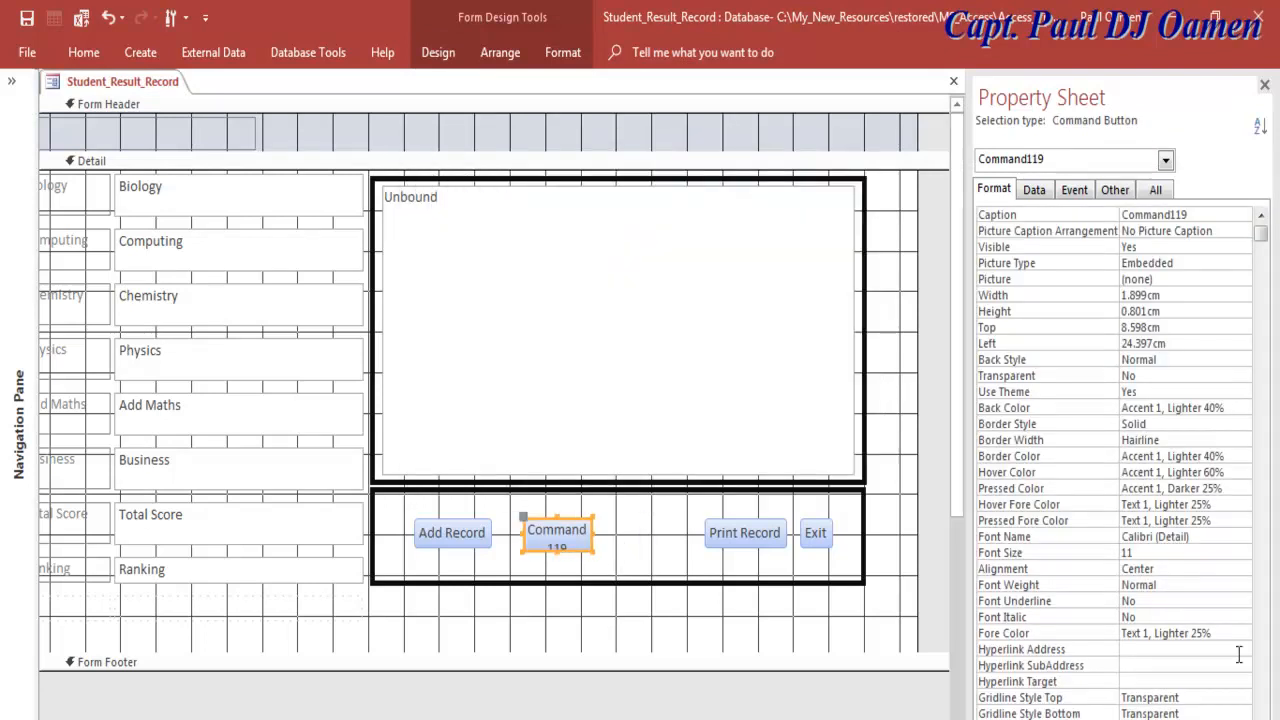
left_click(1035, 191)
left_click(1077, 190)
left_click(1114, 189)
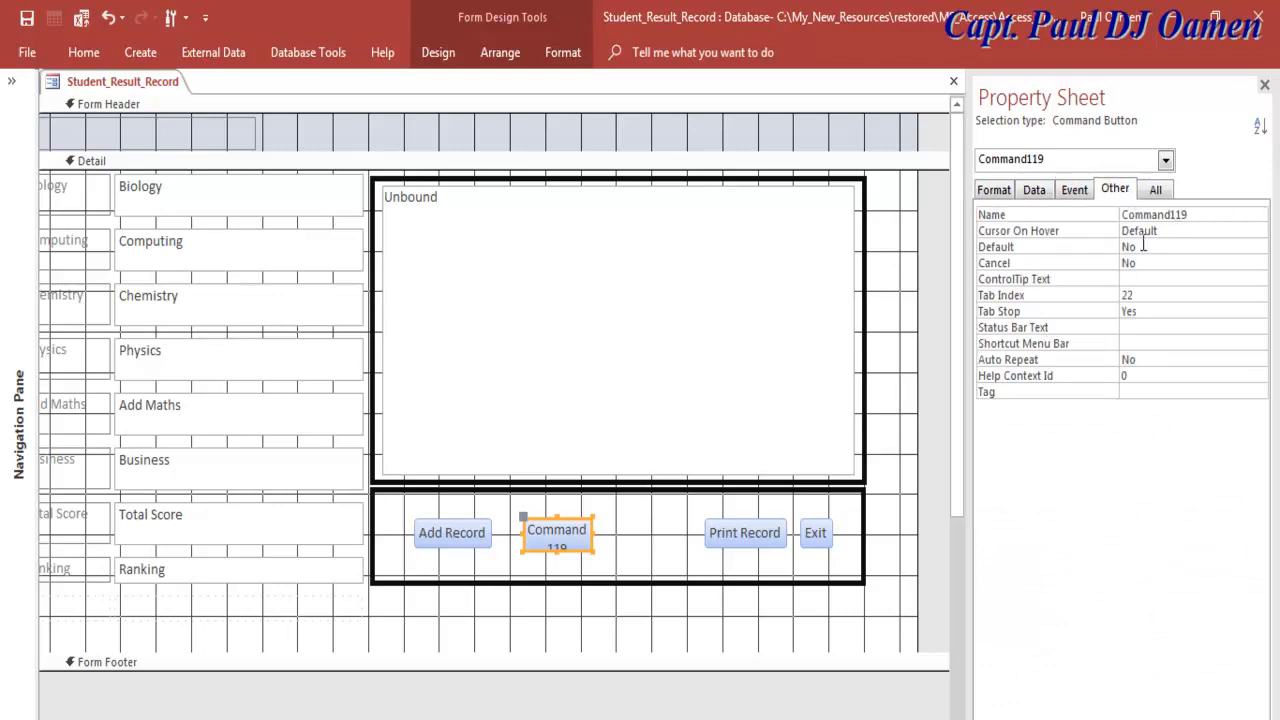
- Caption the new command button Print Report and widen it so the text fits on one line
double_click(564, 530)
left_click_drag(574, 540, 528, 537)
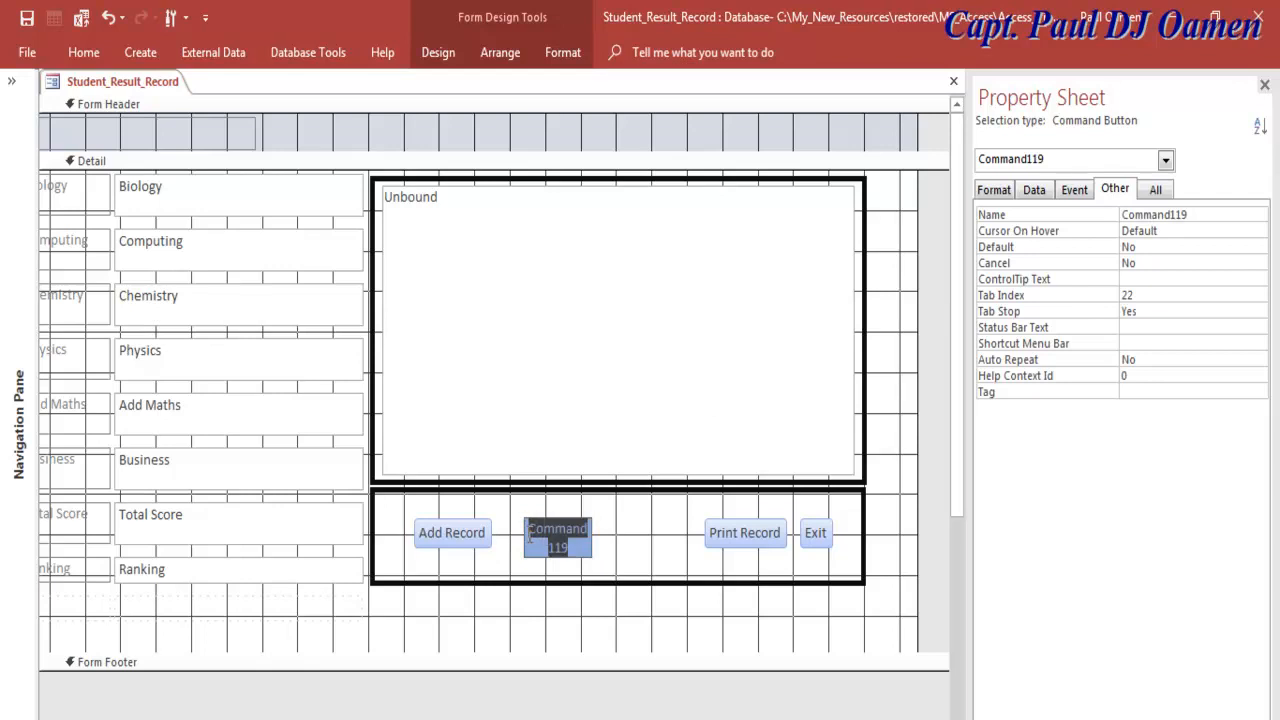
type("Print")
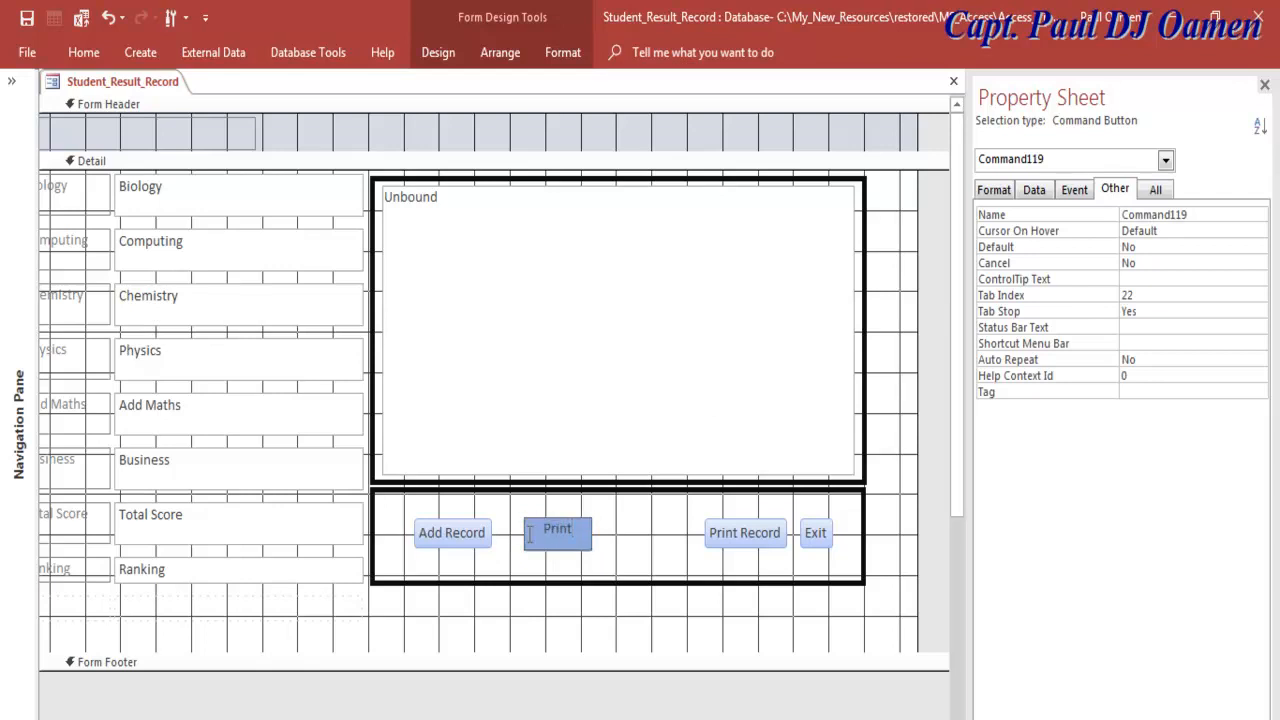
type(" Resul")
key("BackSpace")
key("BackSpace")
key("BackSpace")
key("BackSpace")
key("BackSpace")
type("Report")
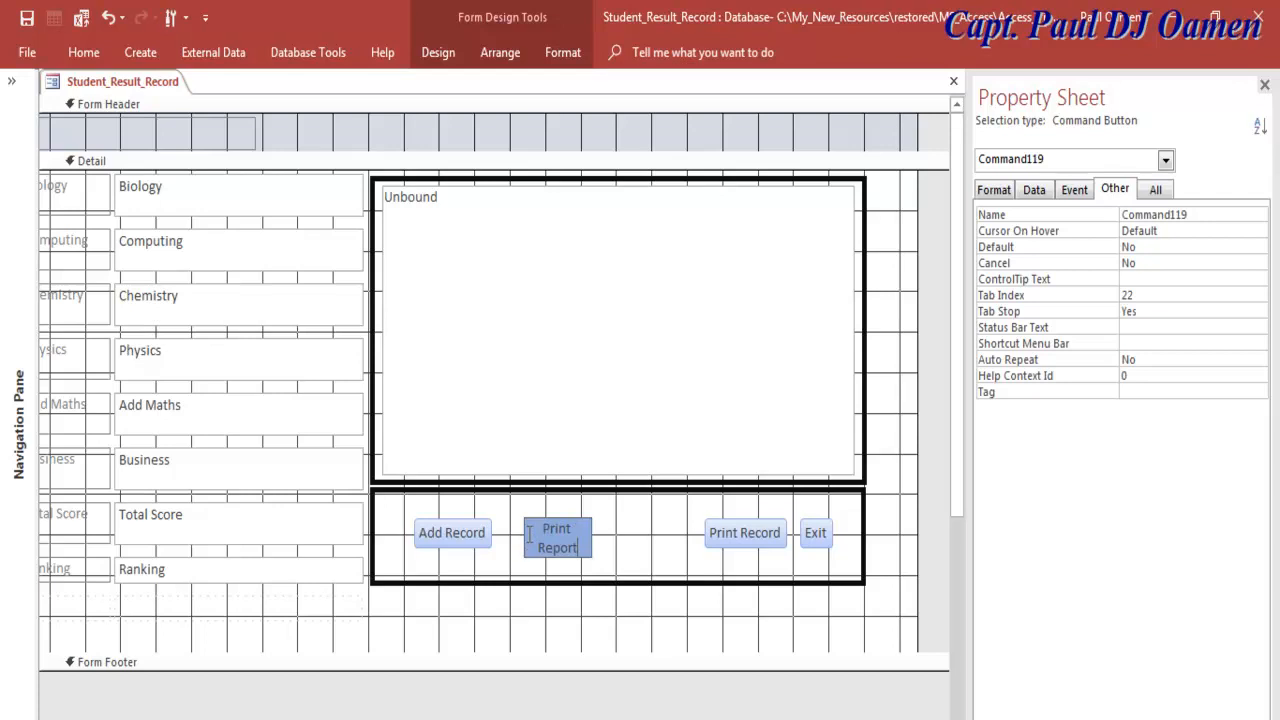
left_click(646, 514)
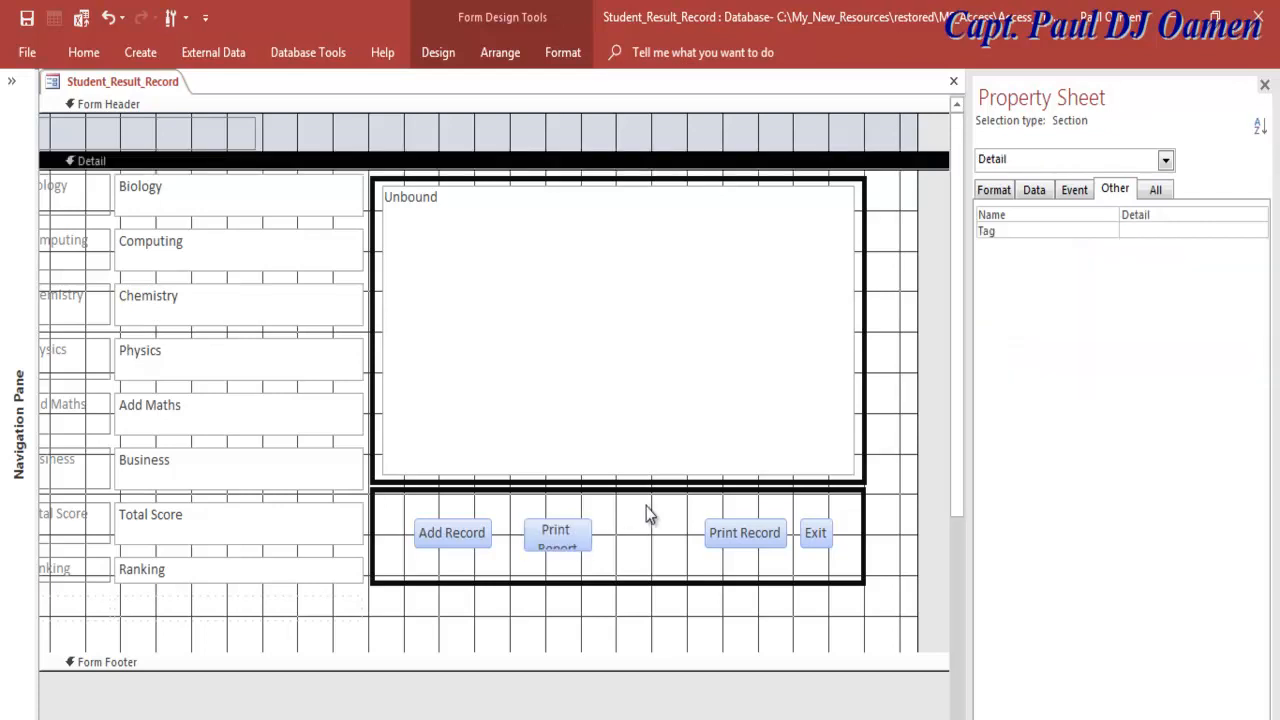
left_click(580, 535)
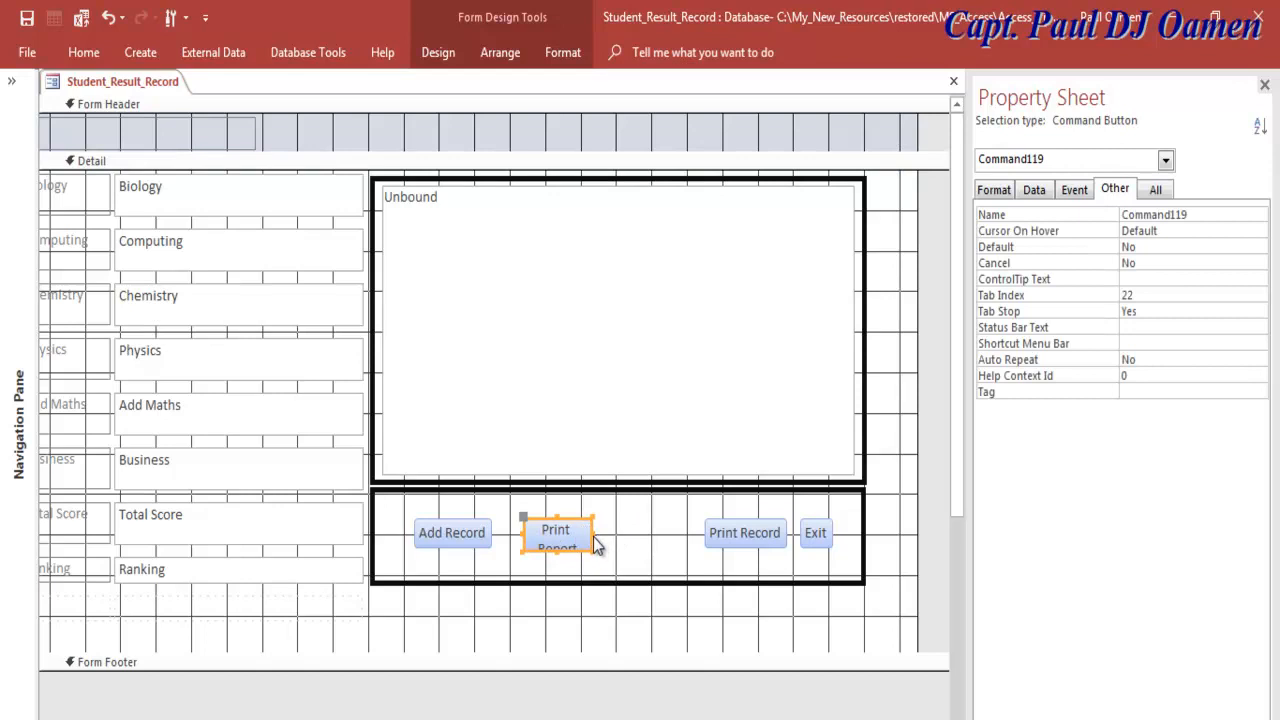
double_click(594, 537)
- Show the form in Form View and check both filled student records through the datasheet
right_click(48, 95)
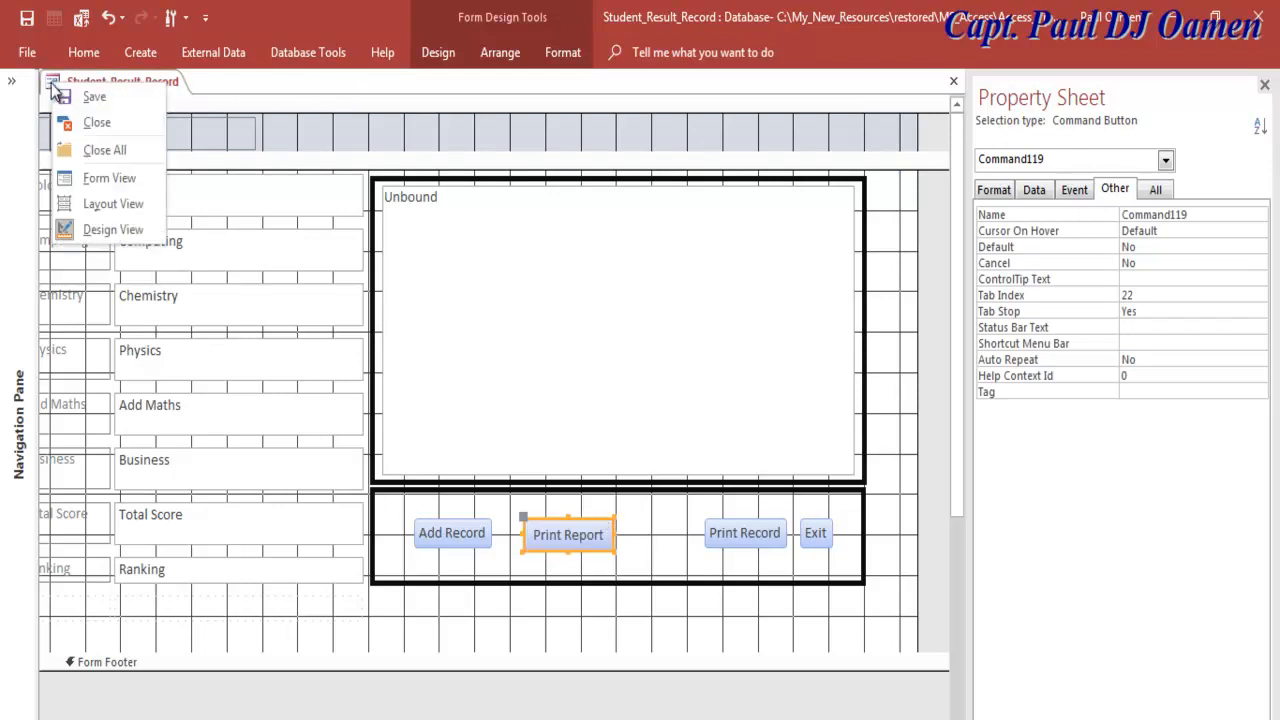
left_click(104, 181)
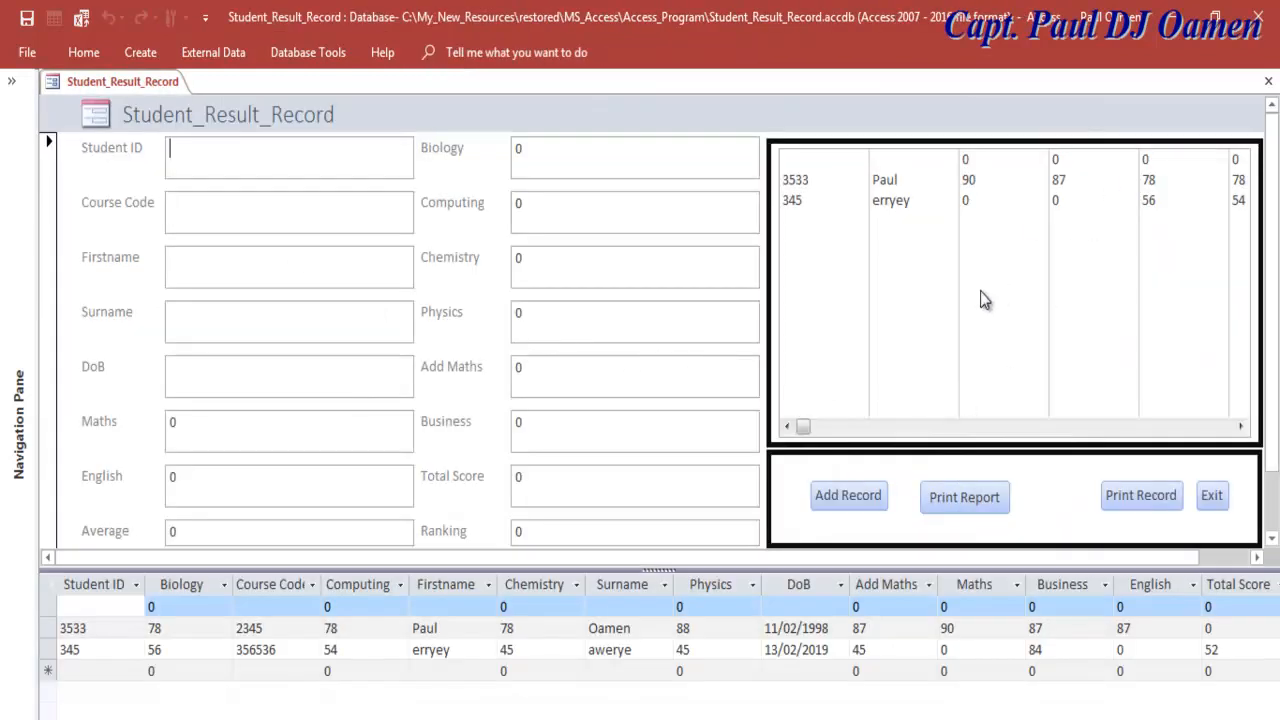
left_click(237, 652)
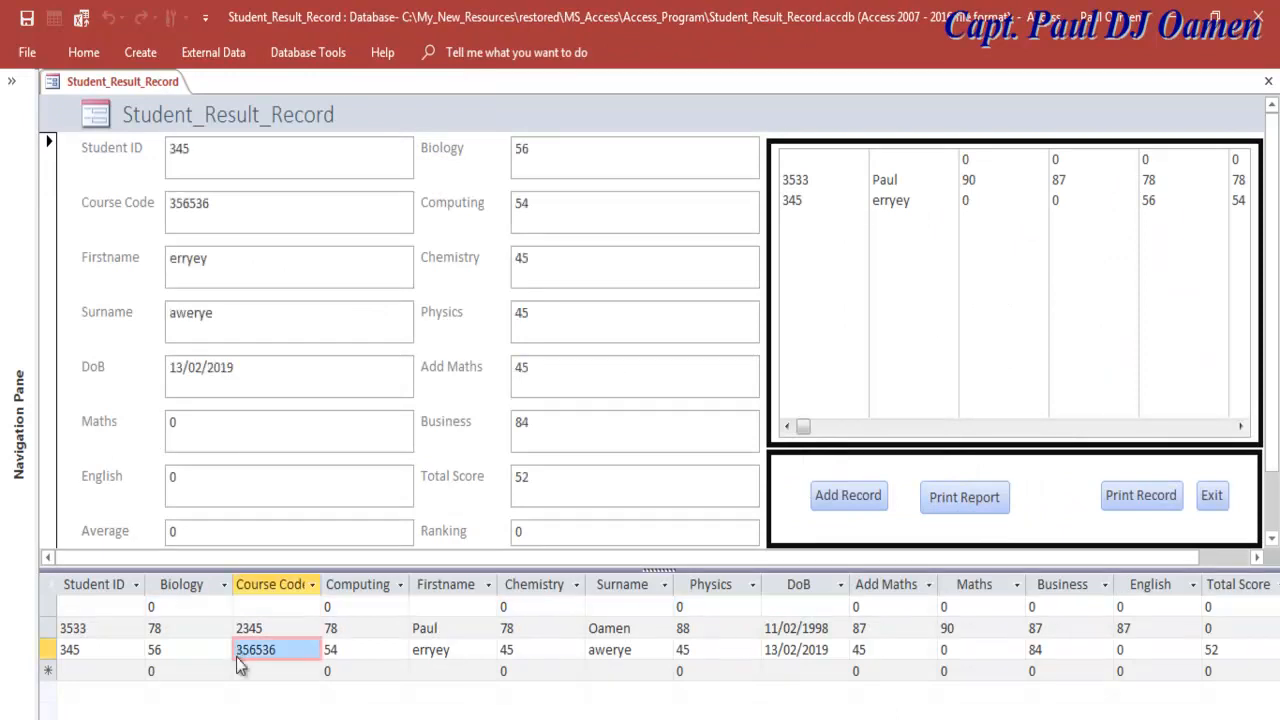
left_click(508, 630)
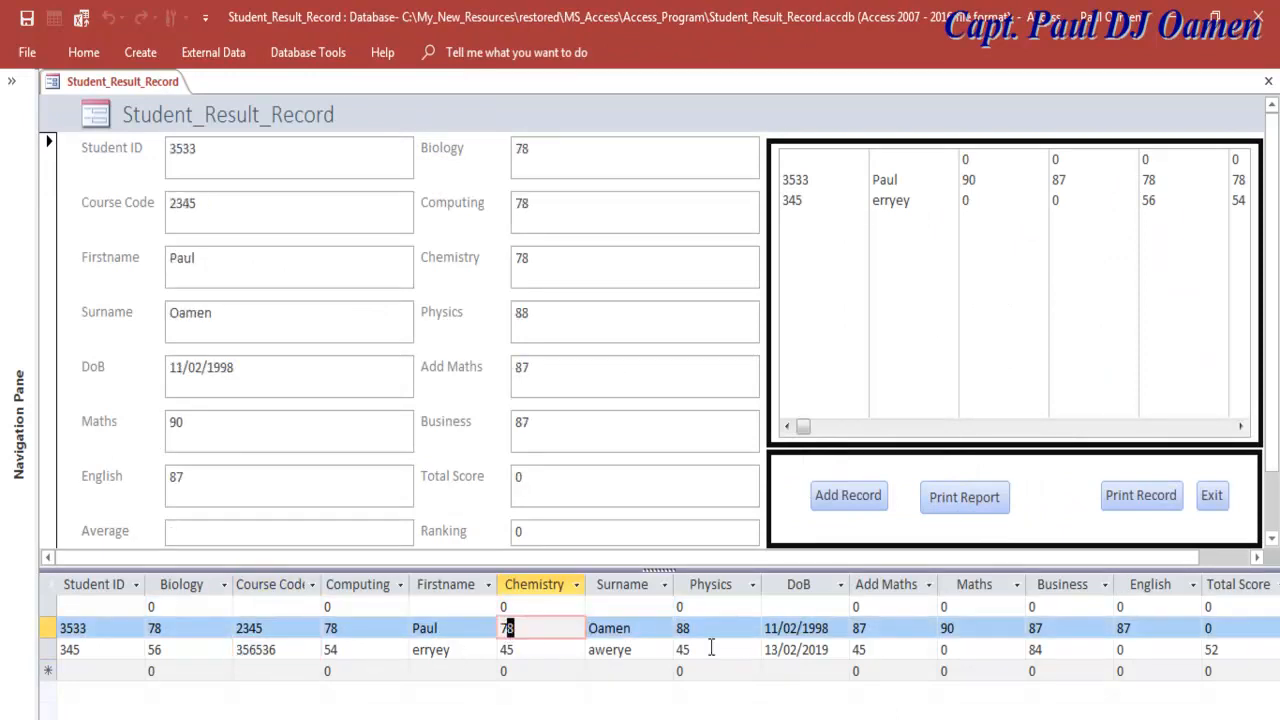
left_click(836, 632)
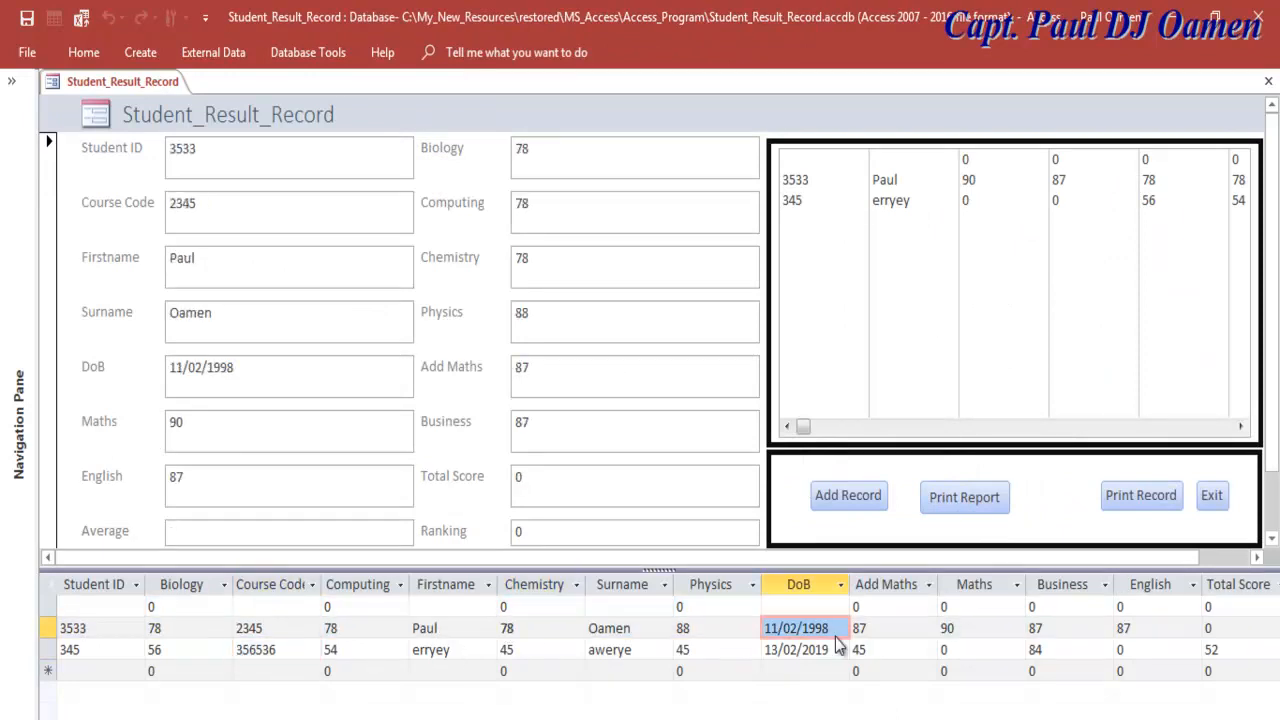
- Delete the blank first record from the datasheet and confirm the deletion
left_click(70, 608)
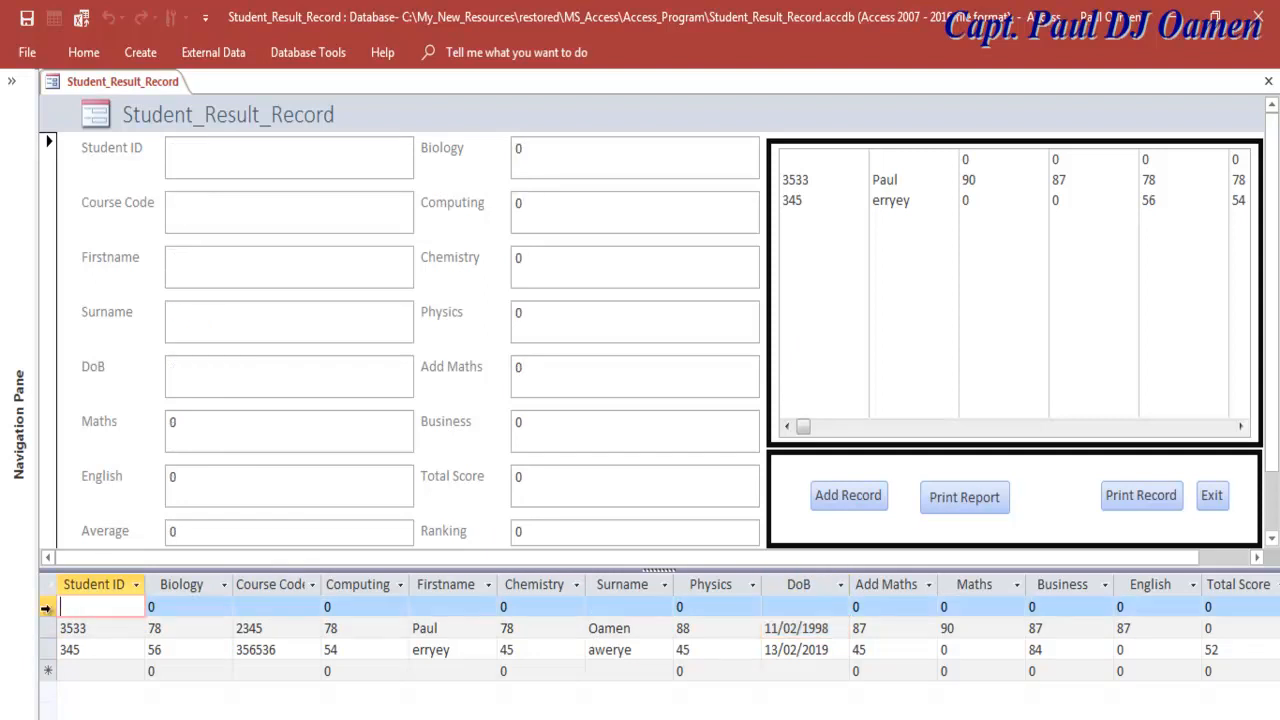
right_click(47, 607)
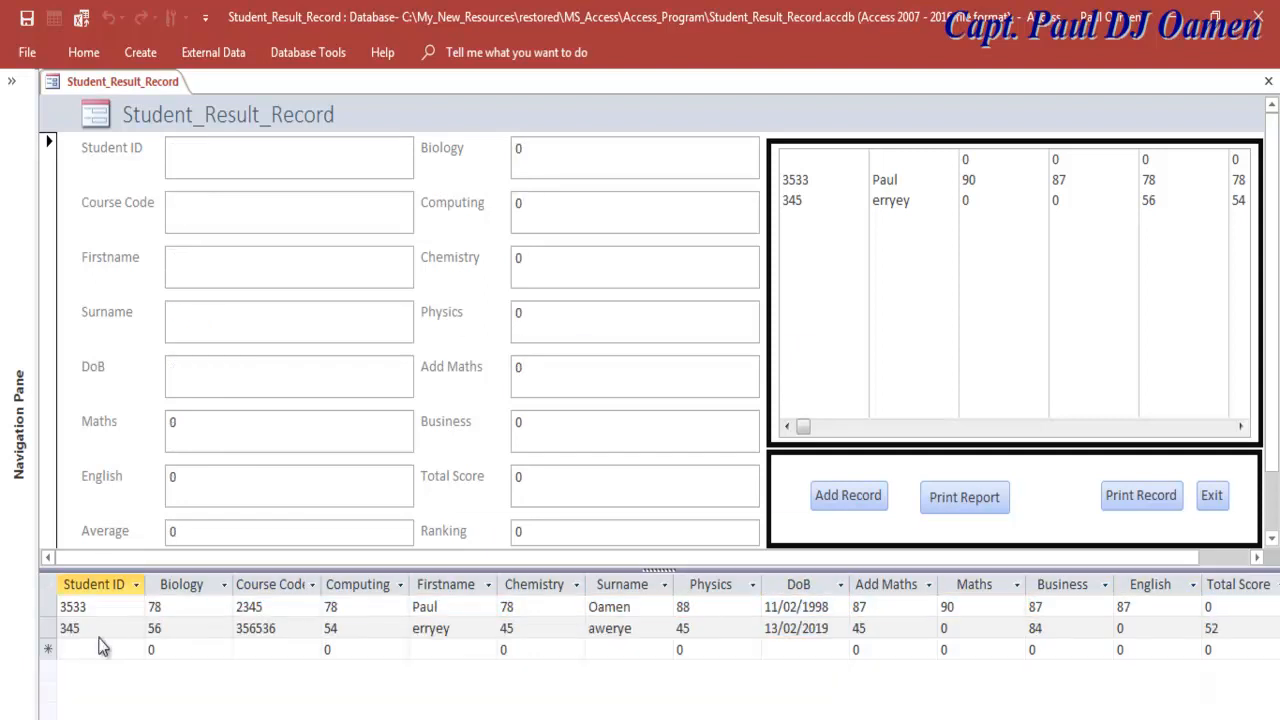
left_click(98, 640)
left_click(603, 476)
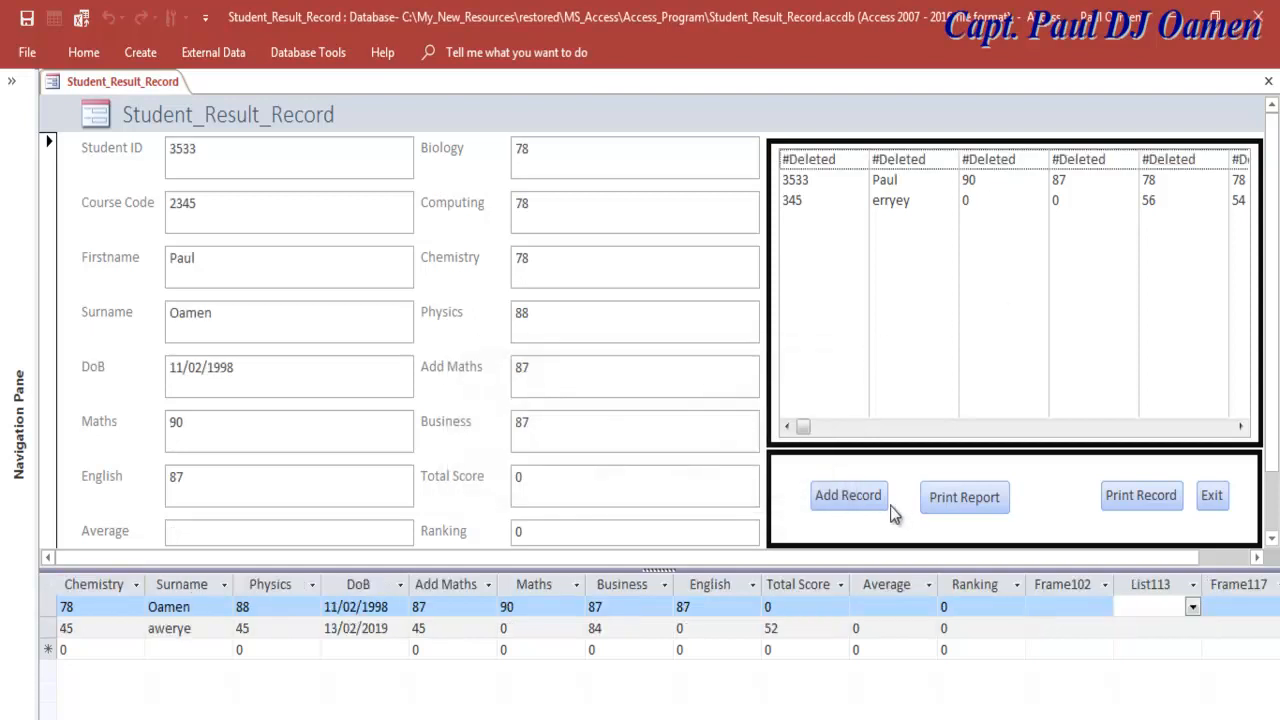
- Test the Add Record button by going to a new blank record and checking the Student ID field and results list
left_click(850, 496)
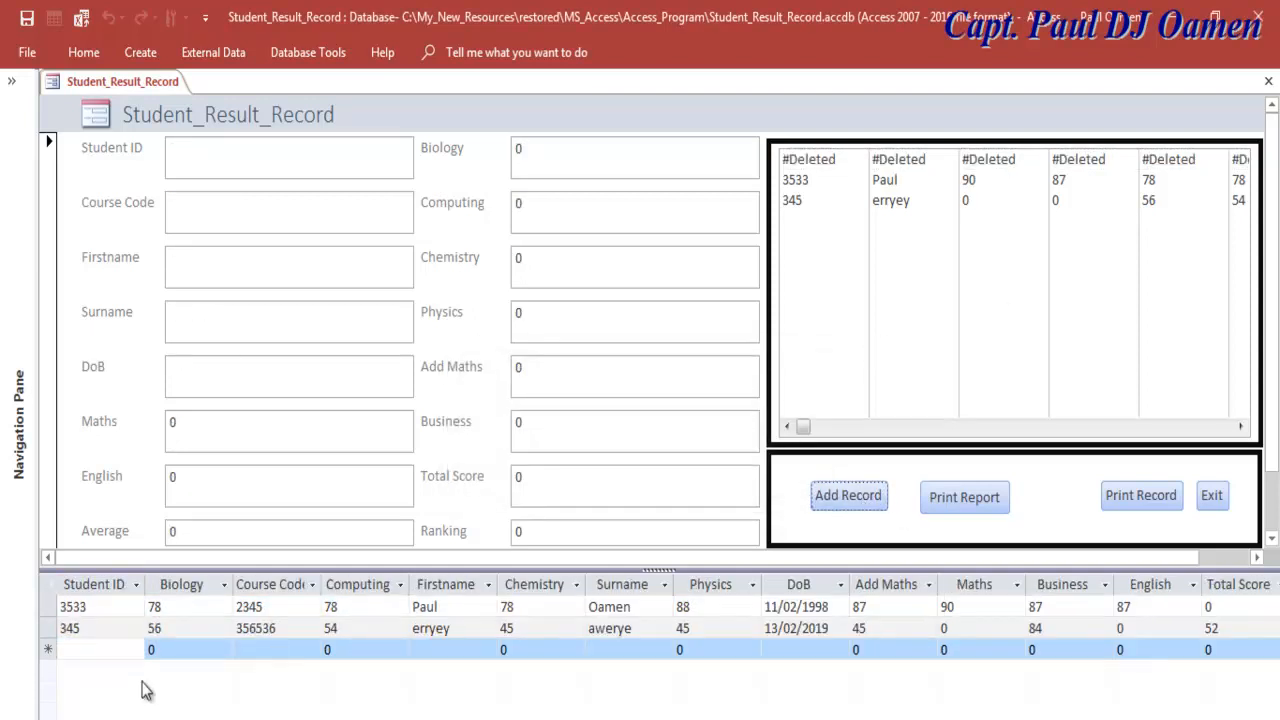
left_click(183, 161)
left_click(1054, 278)
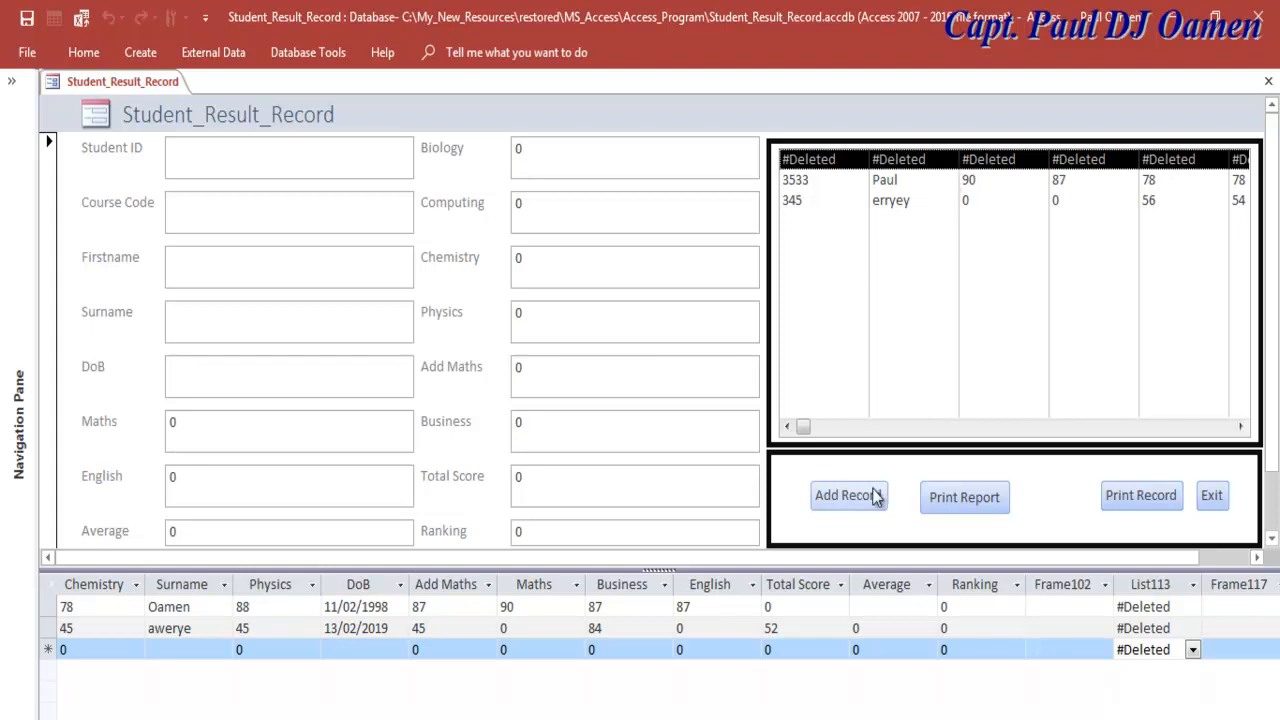
- Refresh the results list by switching to Design View and back to Form View, and try the Exit button without quitting
right_click(58, 83)
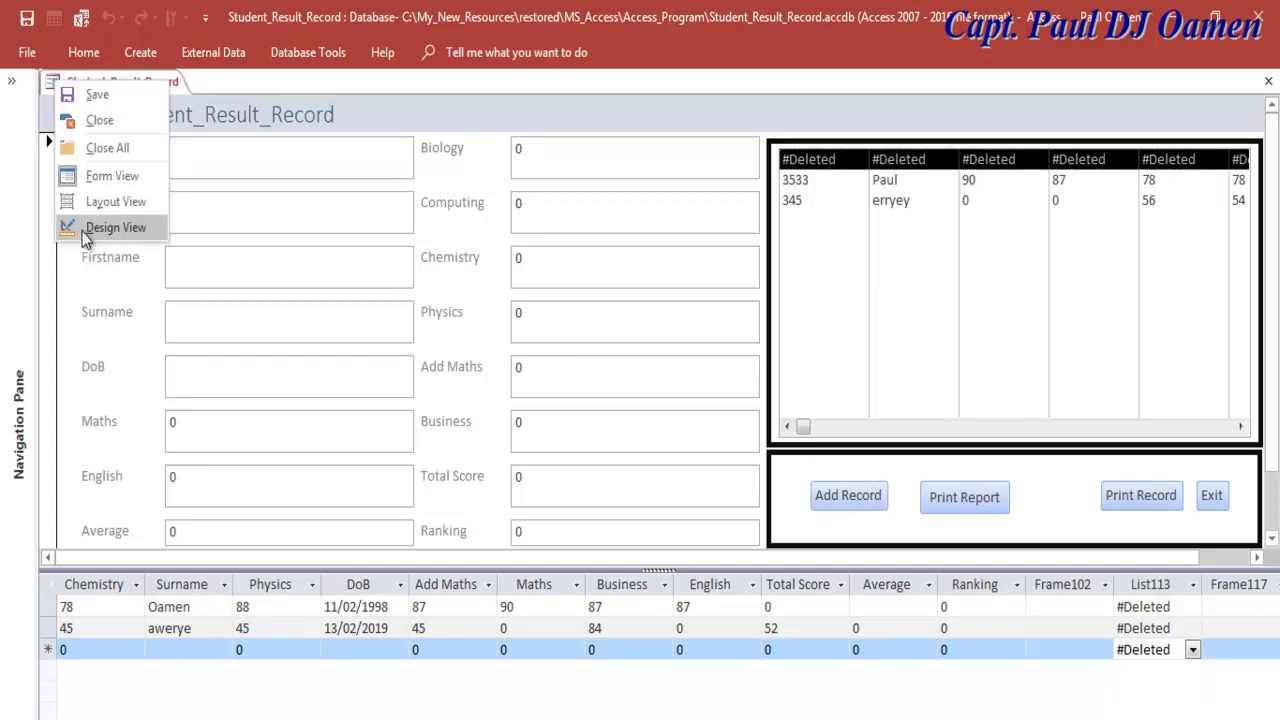
left_click(119, 229)
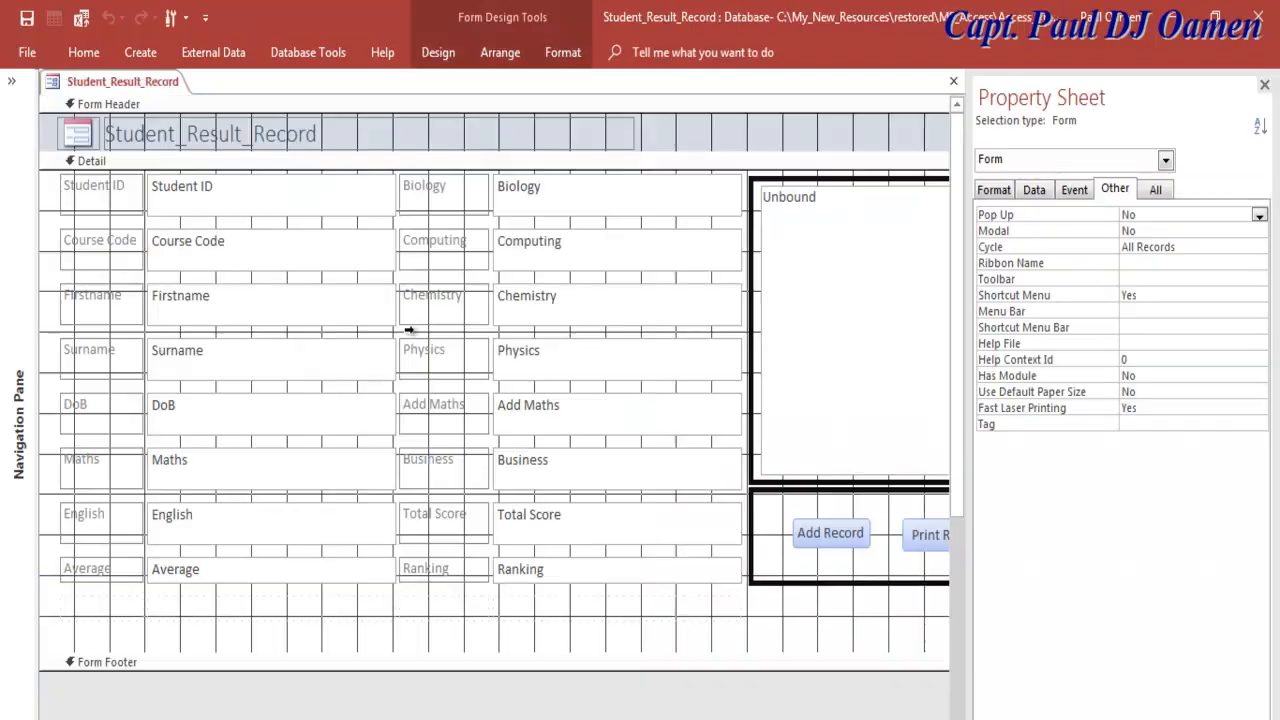
right_click(56, 86)
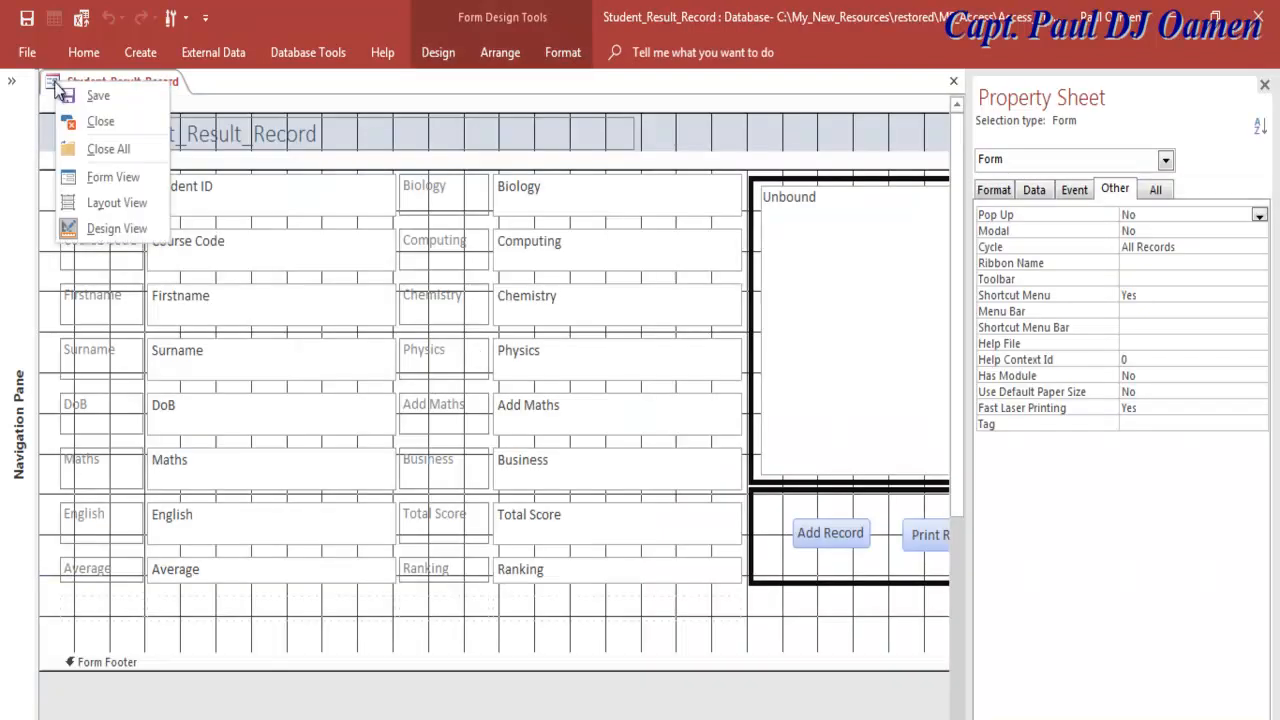
left_click(111, 180)
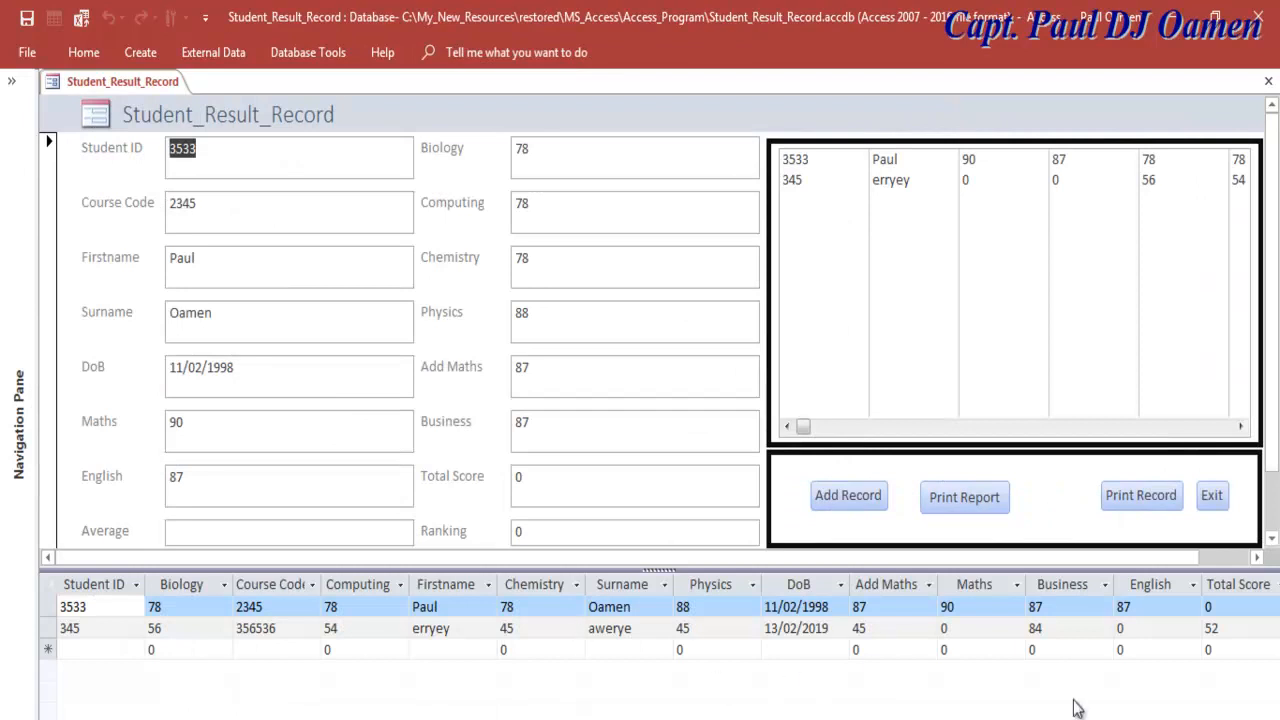
left_click(1218, 500)
left_click(752, 463)
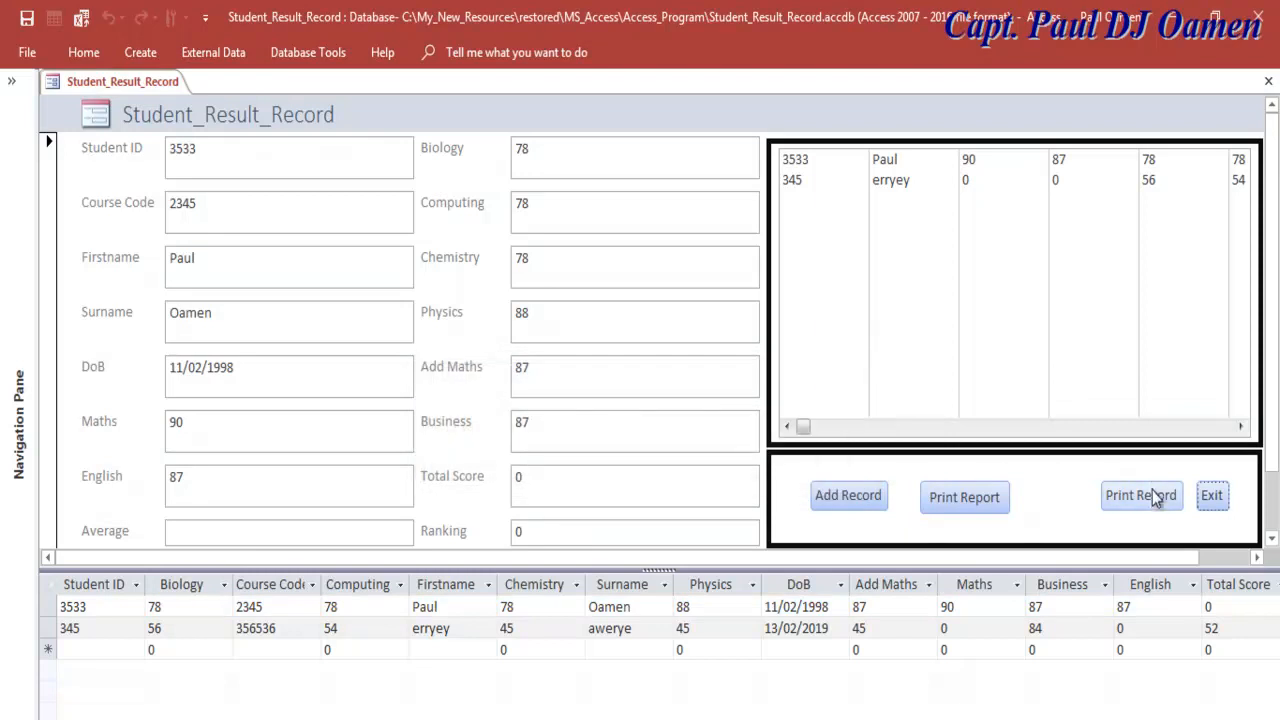
- Print the selected record with the Print Record button to CutePDF Writer, saving it as Student_Result_Record PDF on the Desktop
left_click(1152, 498)
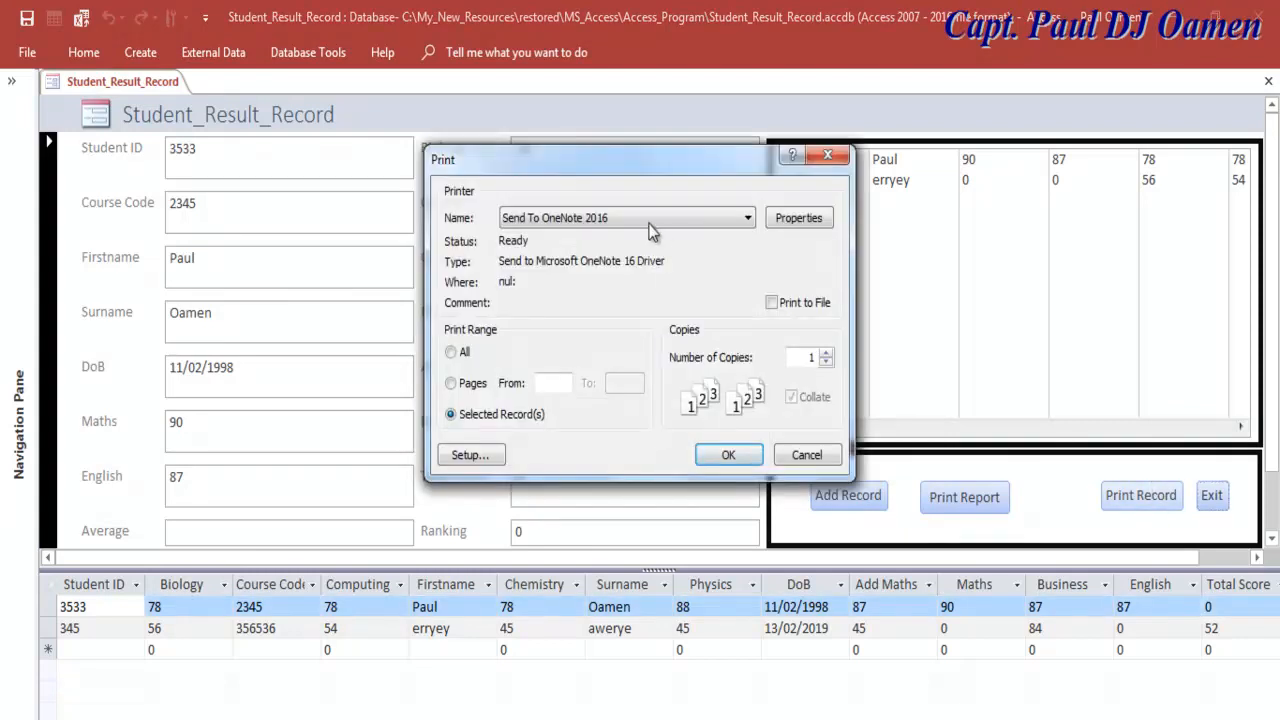
left_click(748, 220)
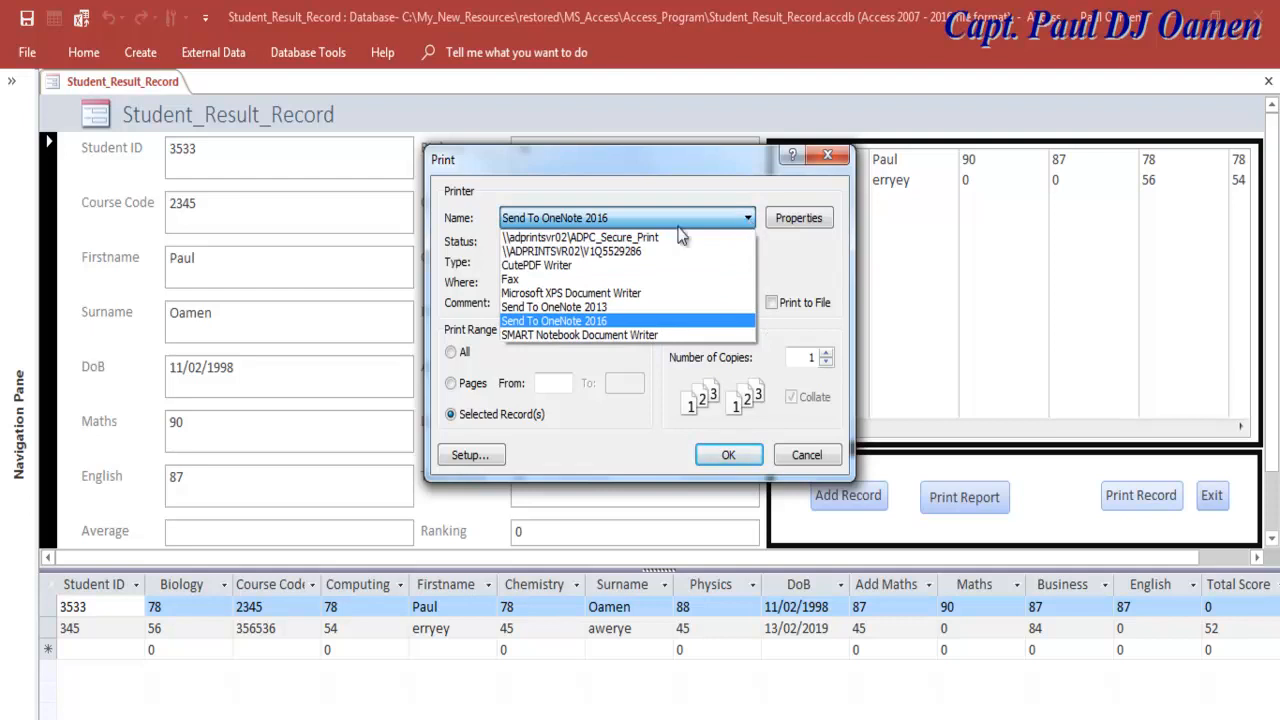
left_click(530, 266)
left_click(742, 457)
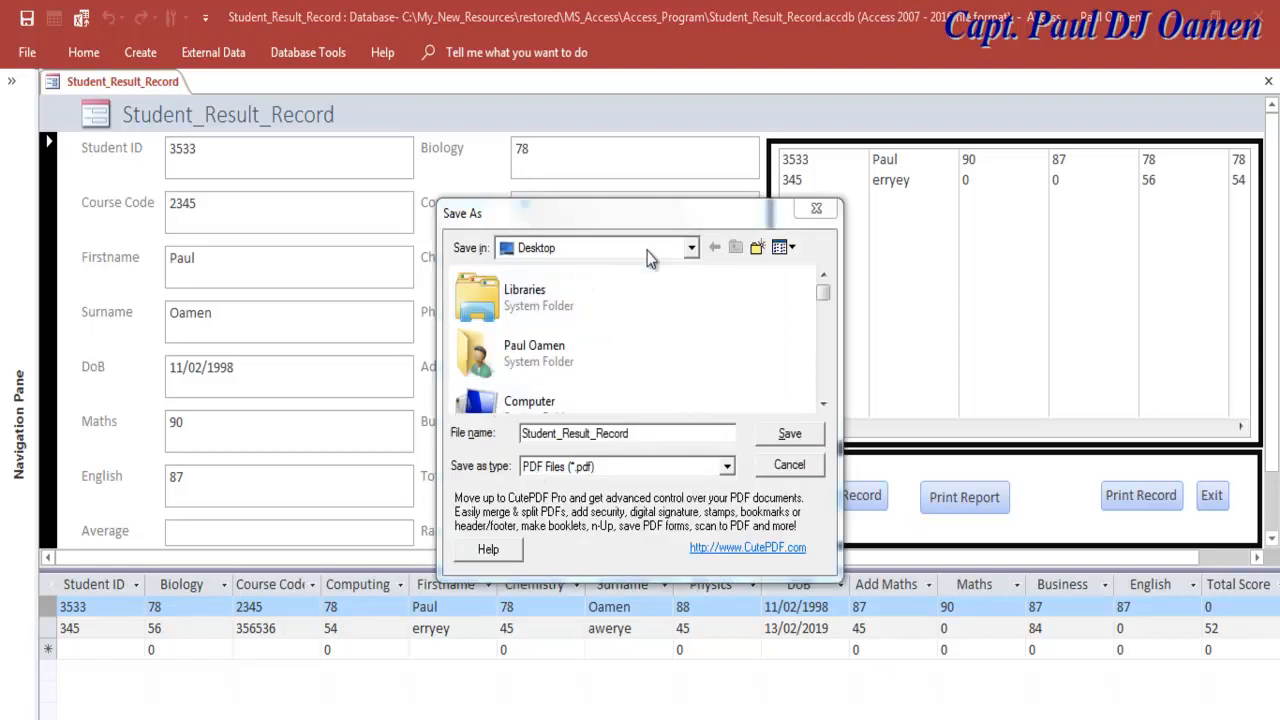
left_click(810, 438)
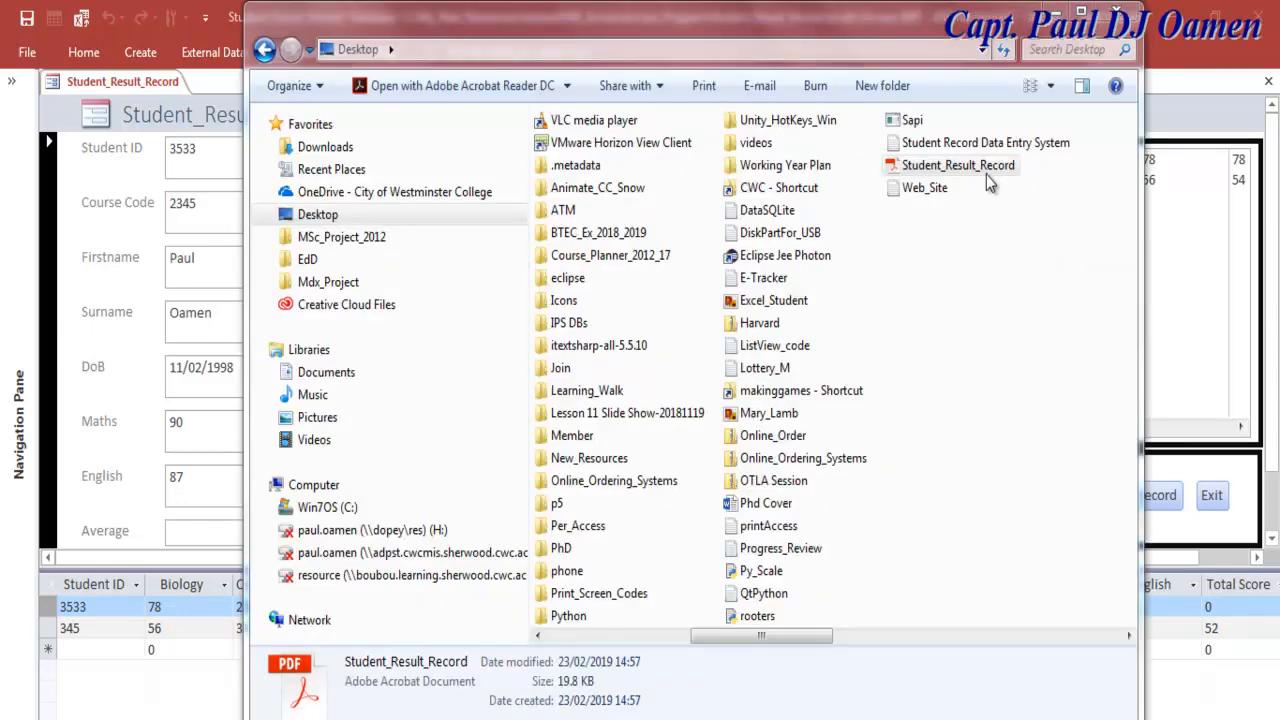
- Check the printed Student_Result_Record PDF in the Desktop folder and close the folder window
left_click(984, 168)
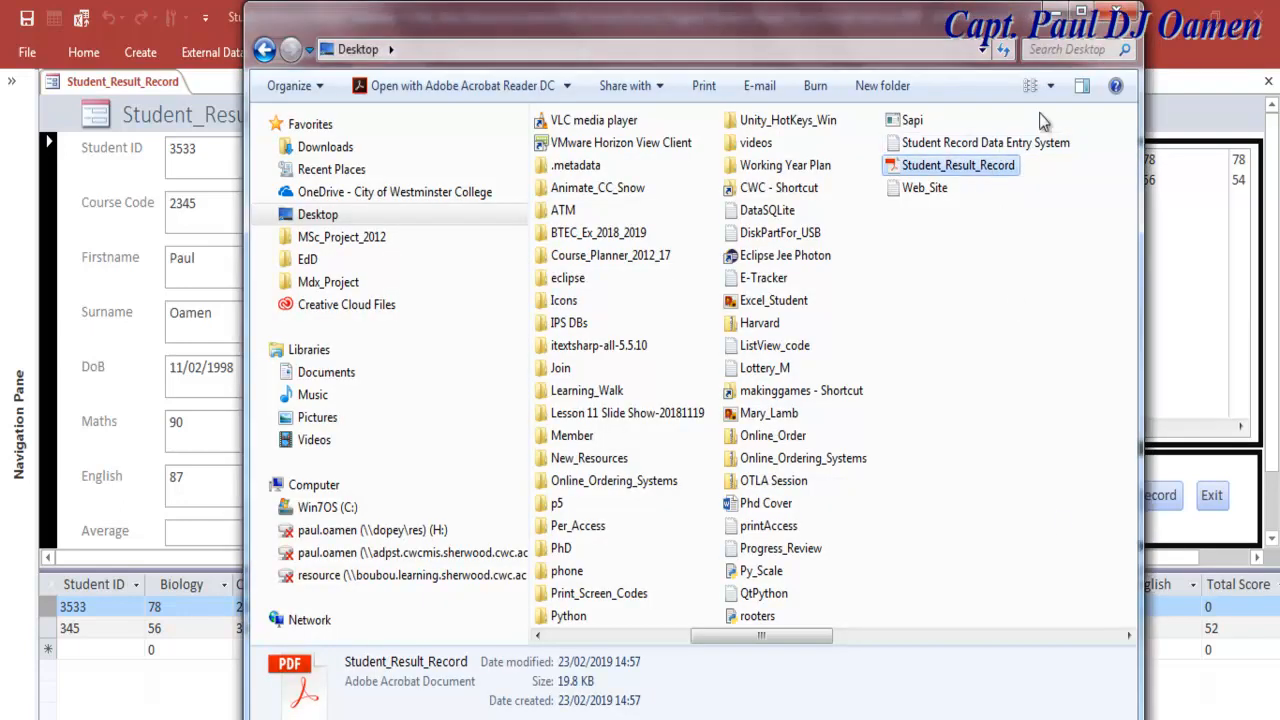
left_click(1115, 13)
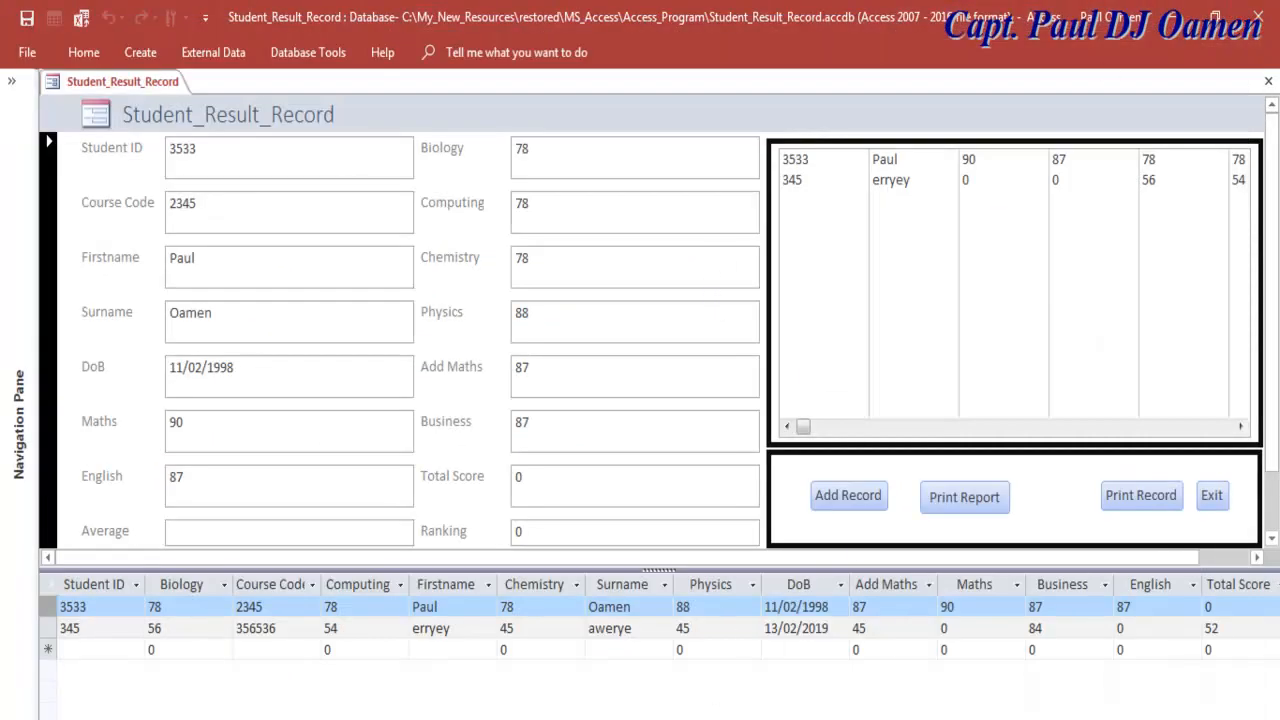
left_click_drag(985, 719, 1021, 718)
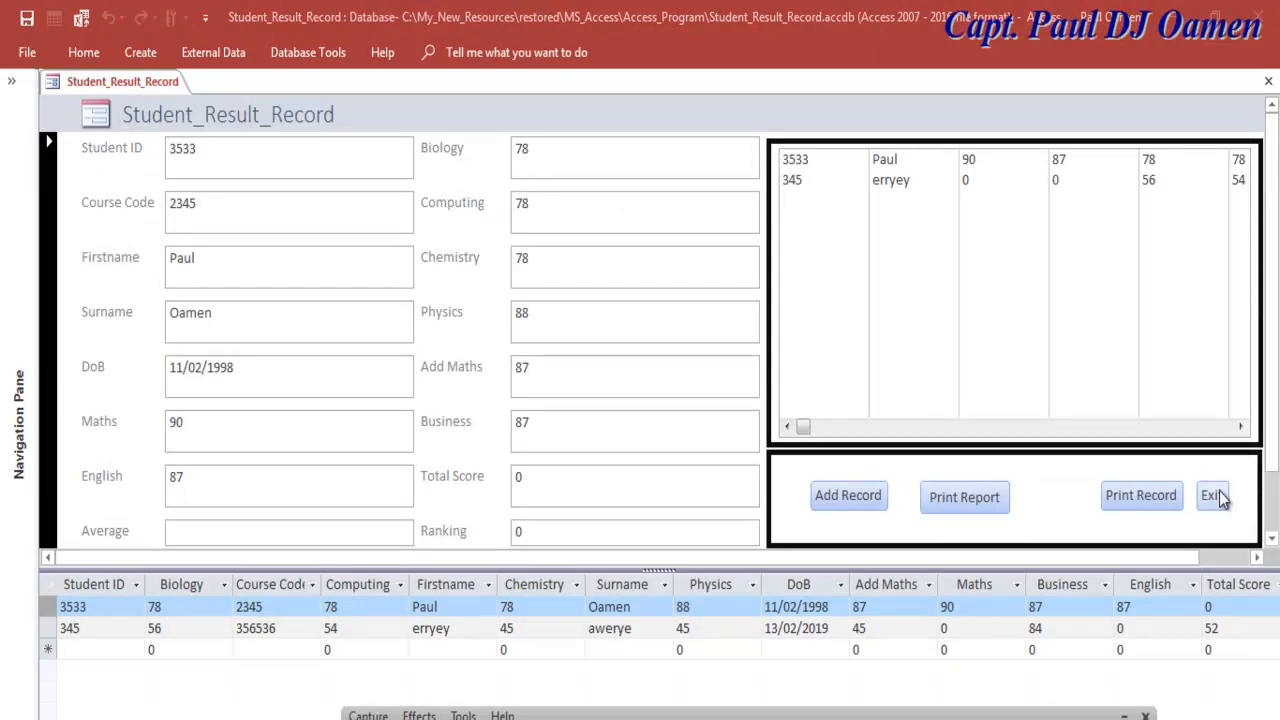
- Switch the Student_Result_Record form to Design View and set the form header's back color to dark red (#903C39)
right_click(53, 88)
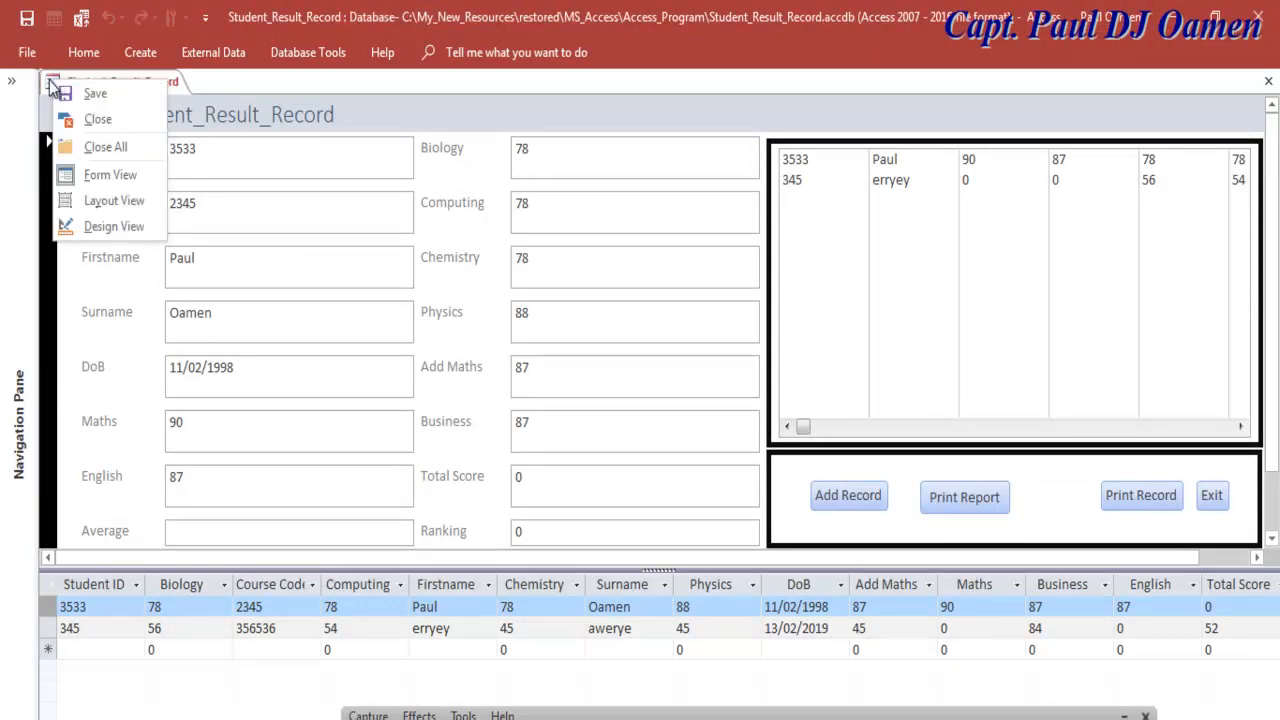
left_click(87, 226)
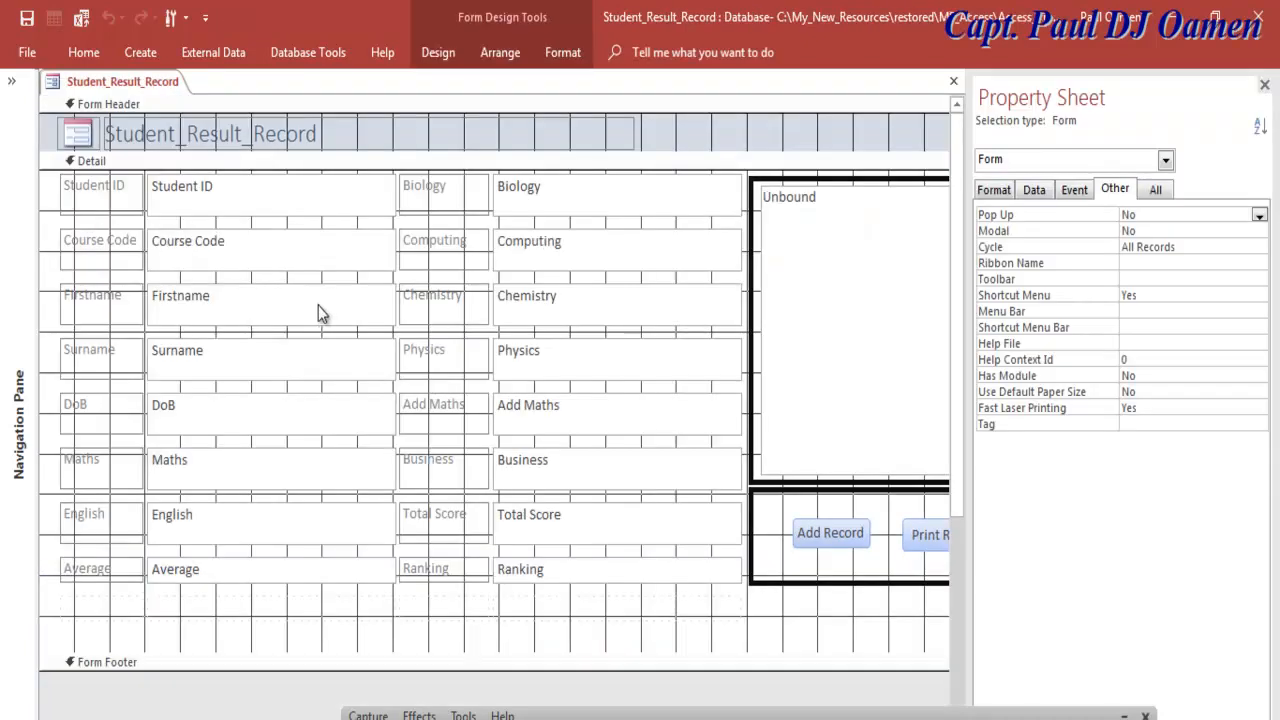
left_click(232, 212)
left_click(237, 257, "shift")
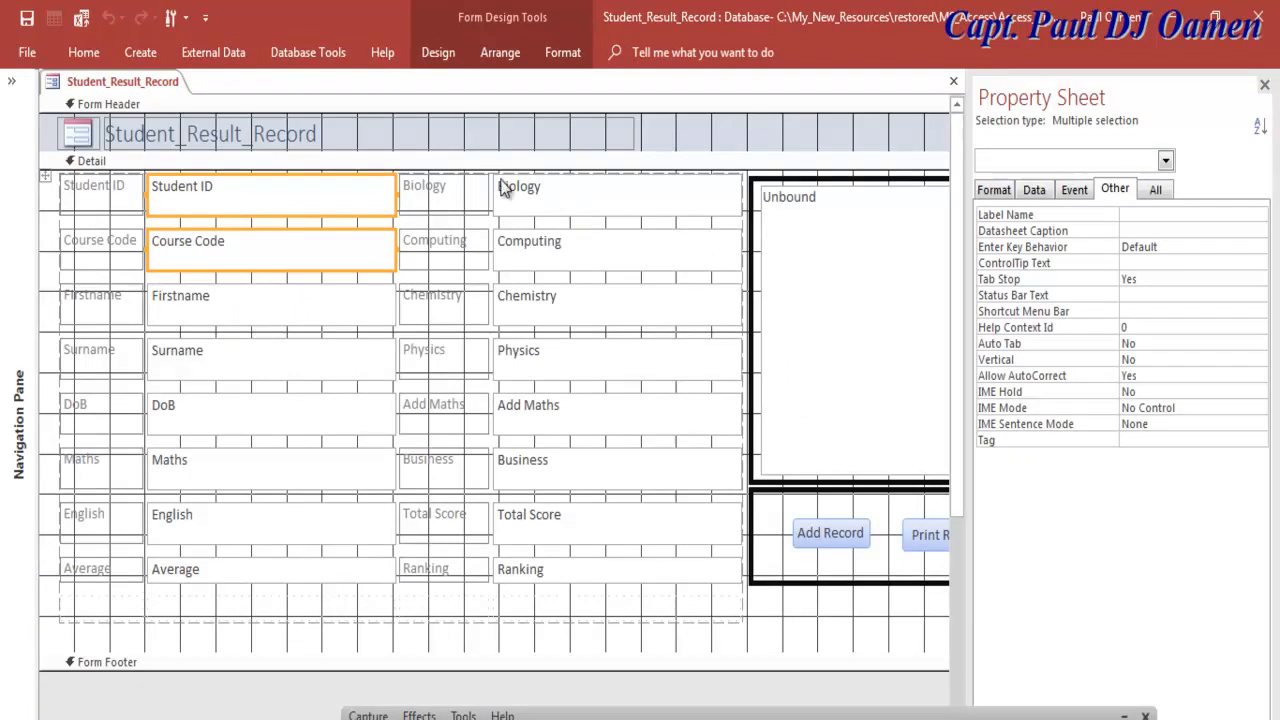
left_click(701, 130)
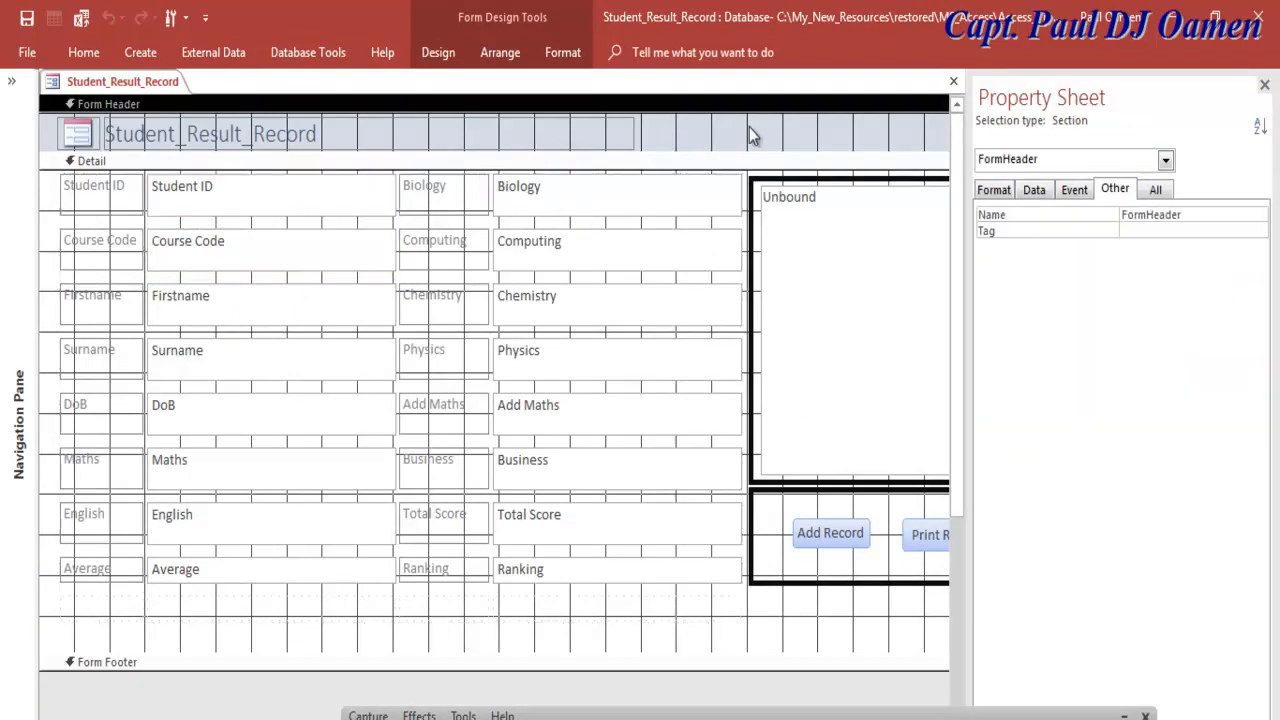
left_click(692, 128)
left_click(1038, 198)
left_click(1073, 193)
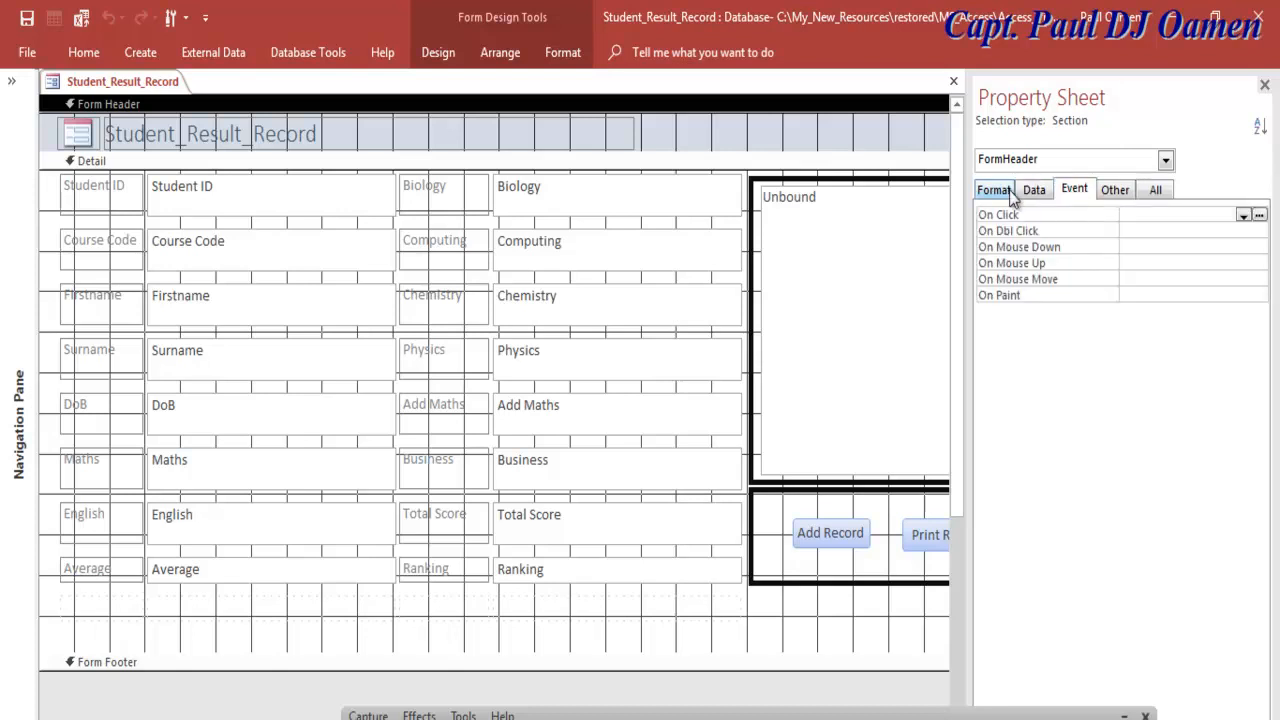
left_click(1000, 194)
left_click(1262, 252)
left_click(1260, 248)
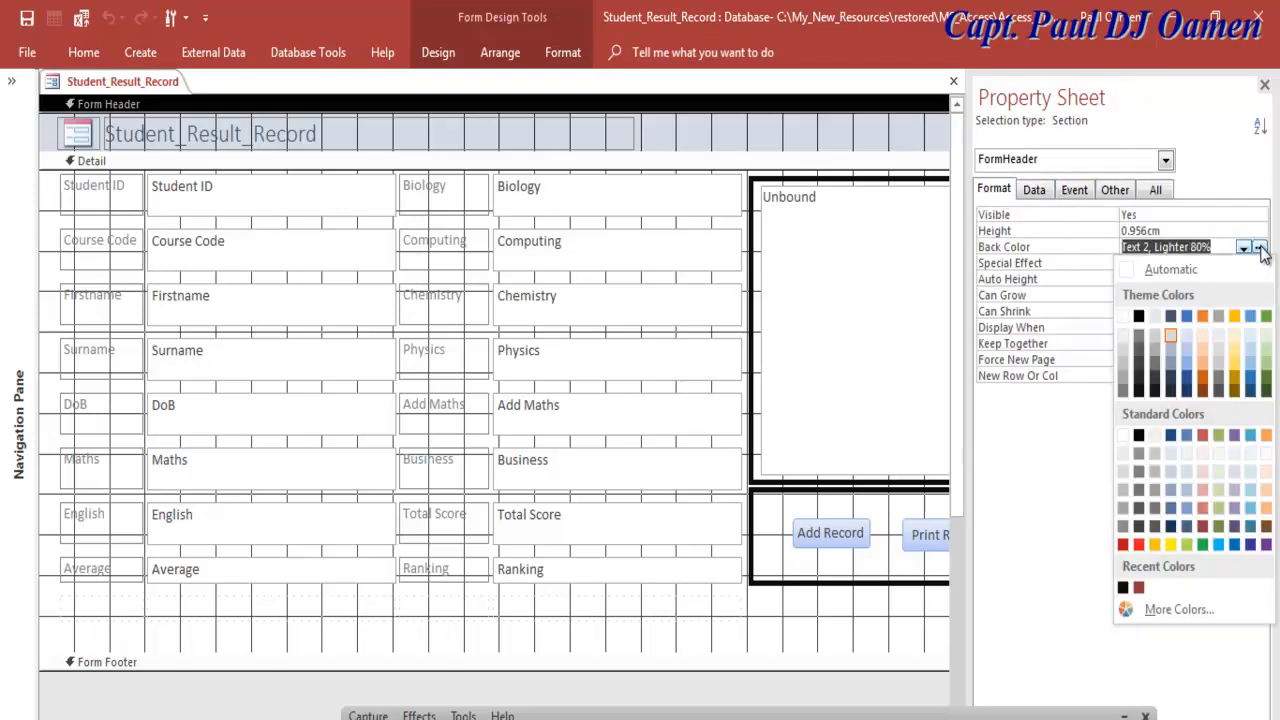
left_click(1261, 249)
left_click(1261, 249)
left_click(1205, 527)
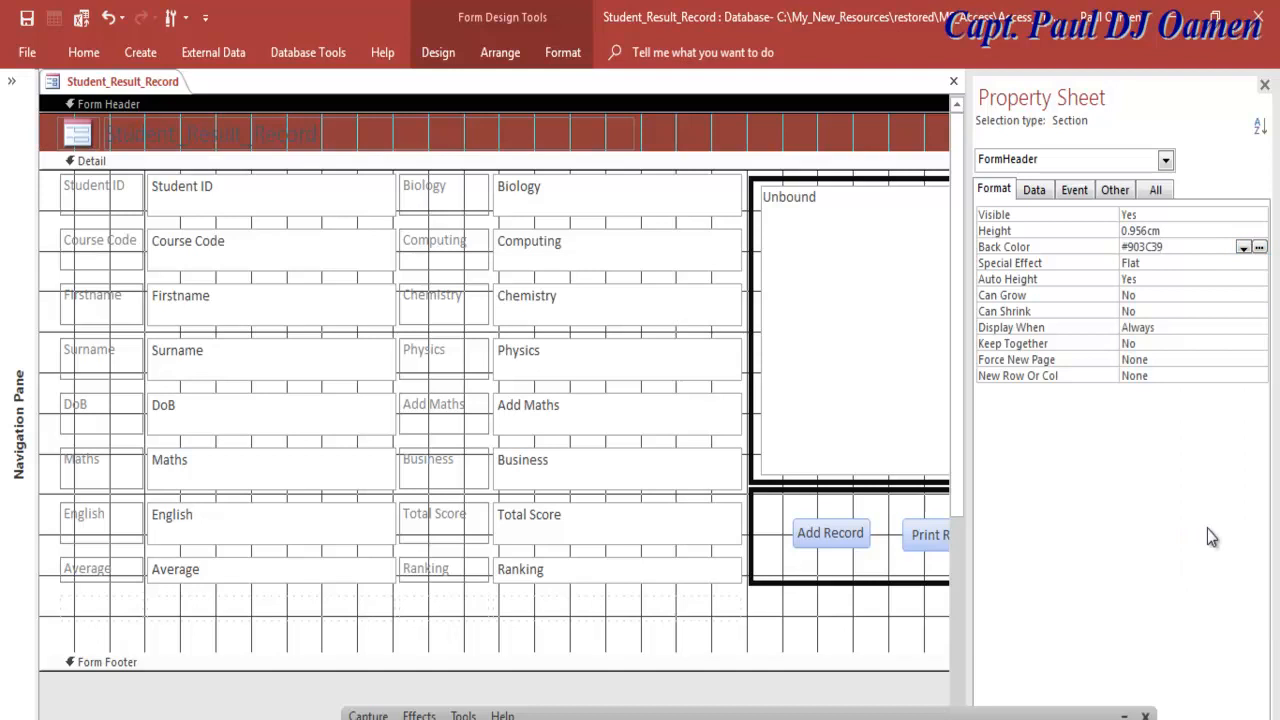
- Set the fore color of the Student_Result_Record title label in the form header to white (#FFFFFF)
left_click(202, 140)
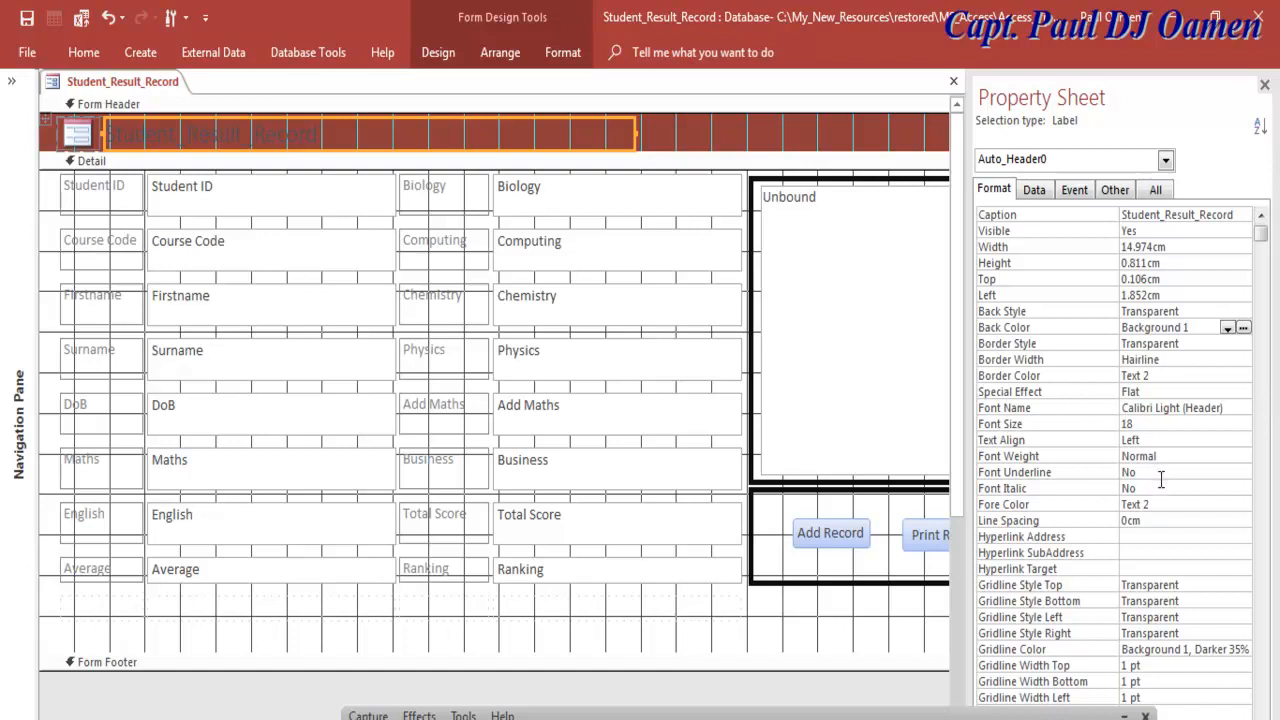
left_click(1187, 503)
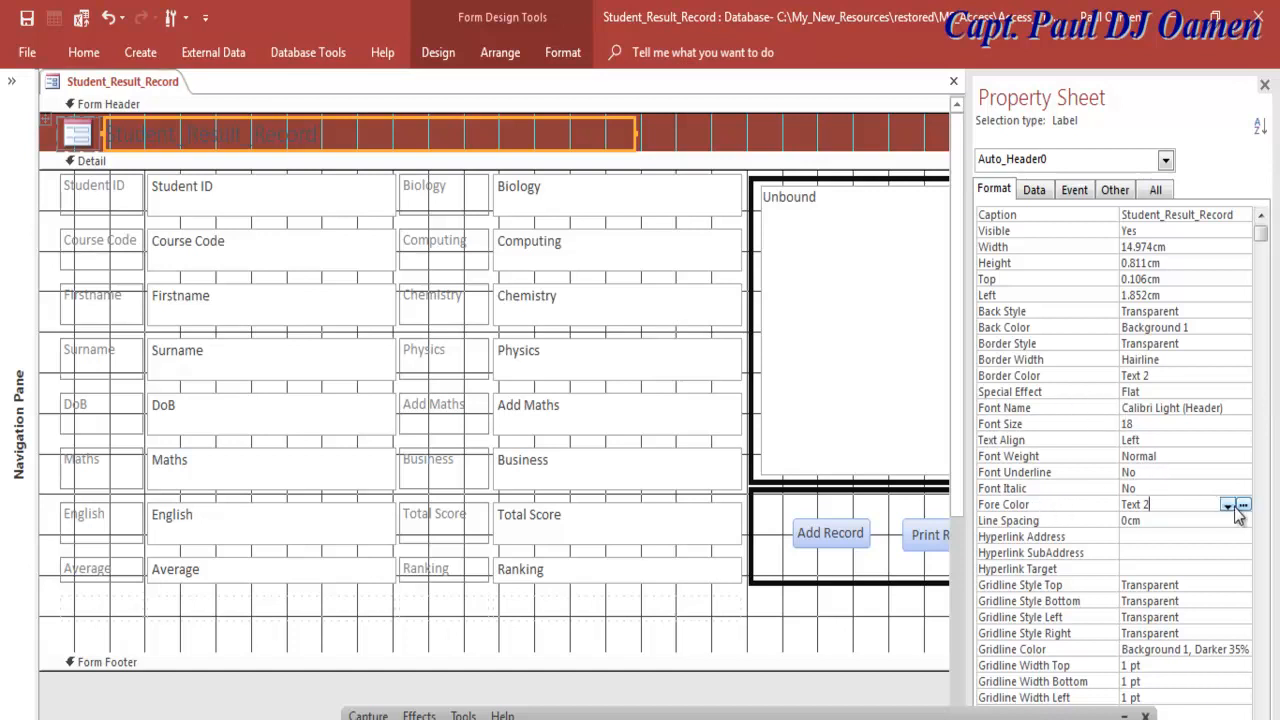
left_click(1227, 505)
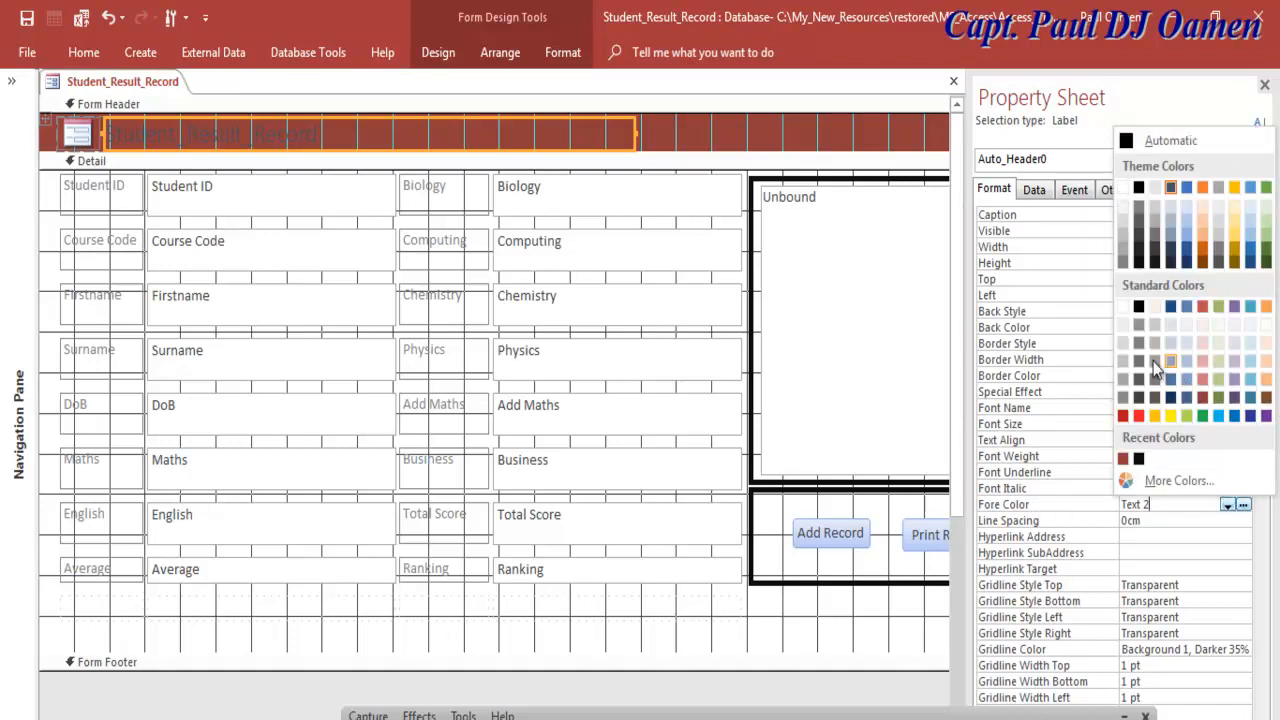
left_click(1123, 307)
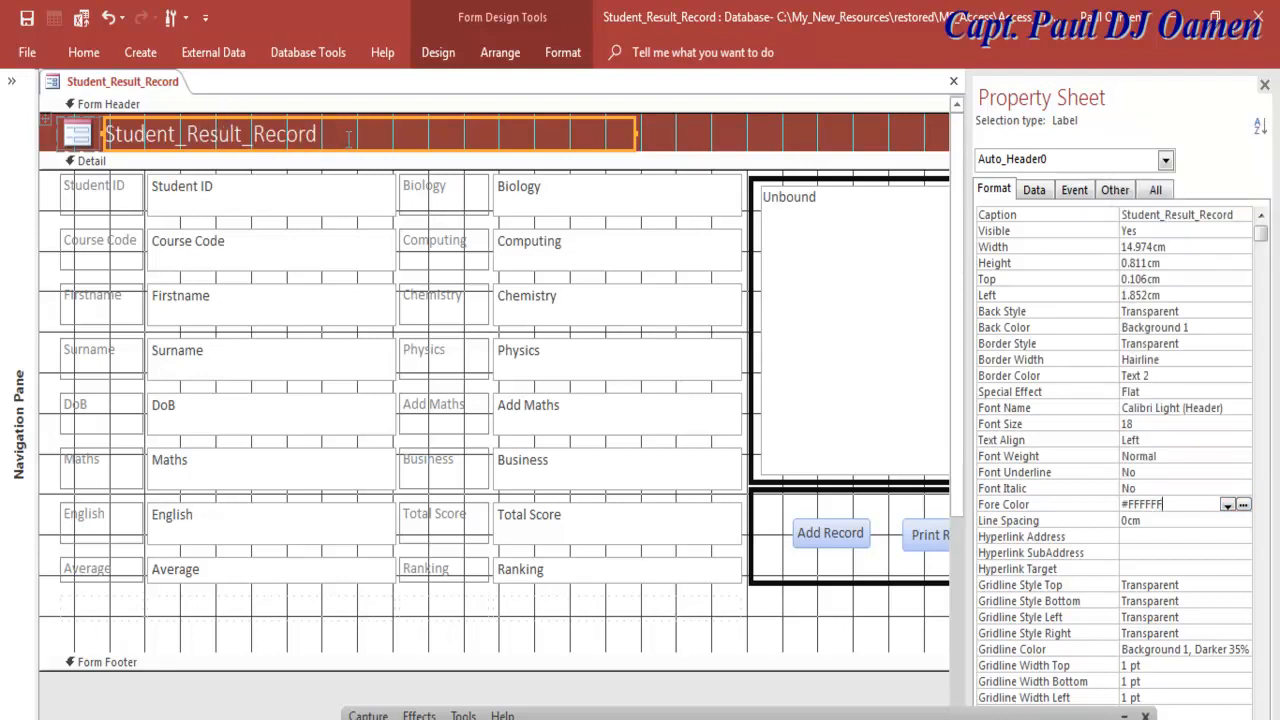
left_click_drag(348, 133, 104, 133)
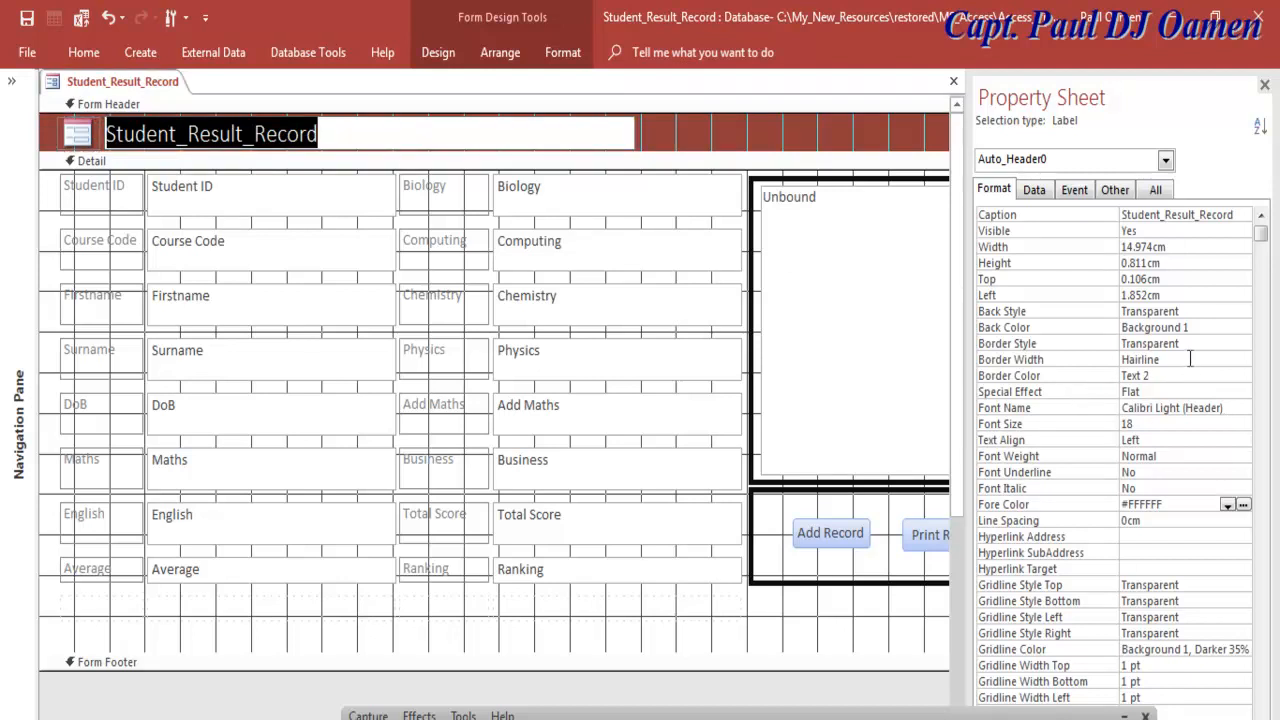
key("Return")
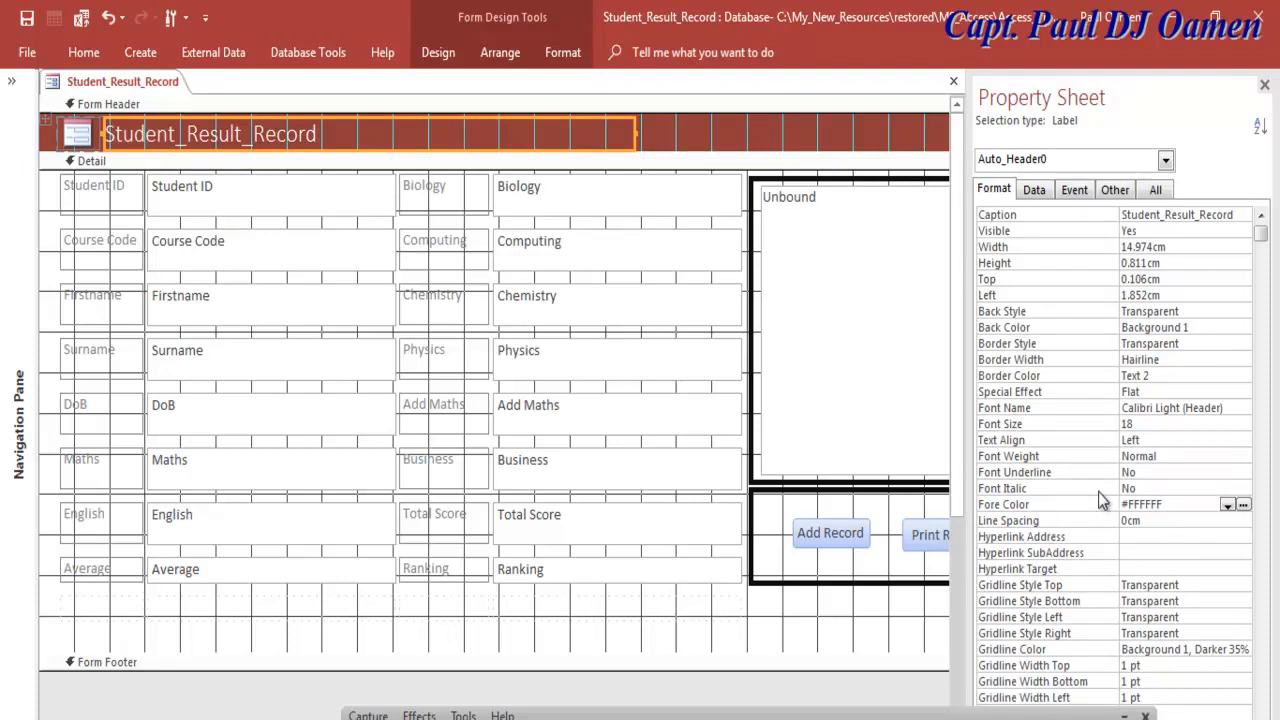
- Set the header title's font weight to Bold and its font size to 20
left_click(1178, 456)
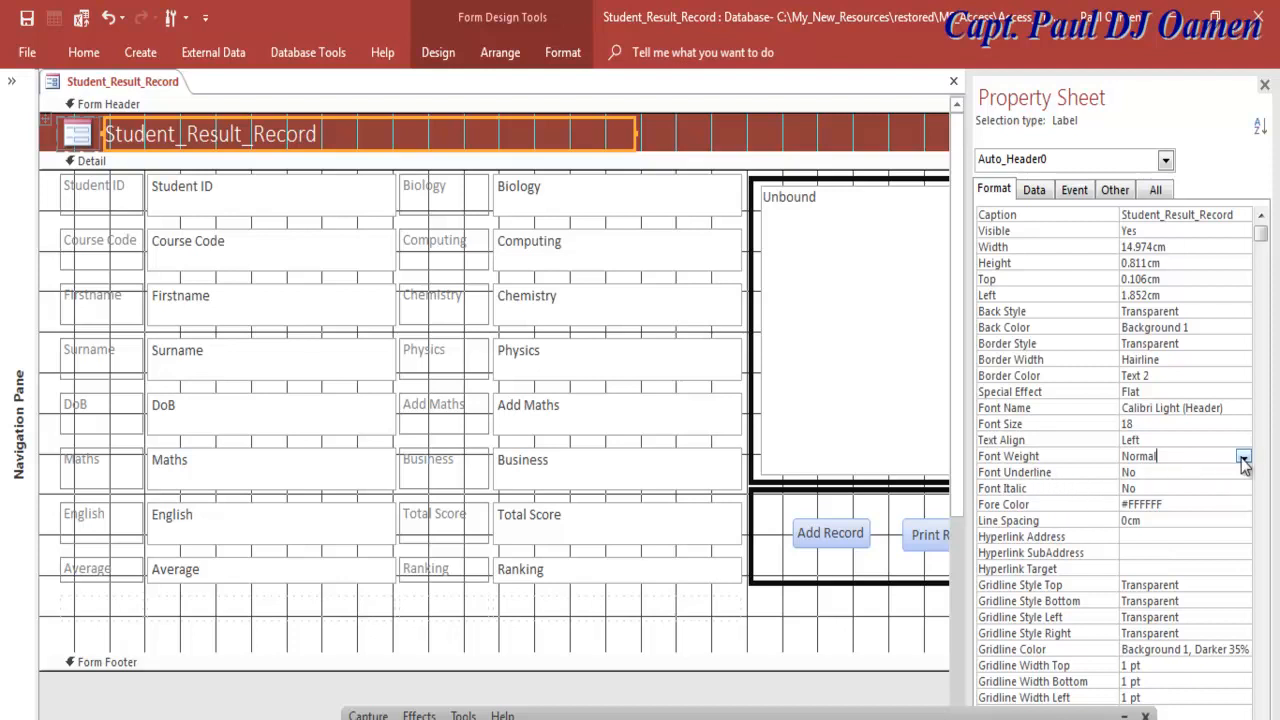
left_click(1243, 456)
left_click(1163, 563)
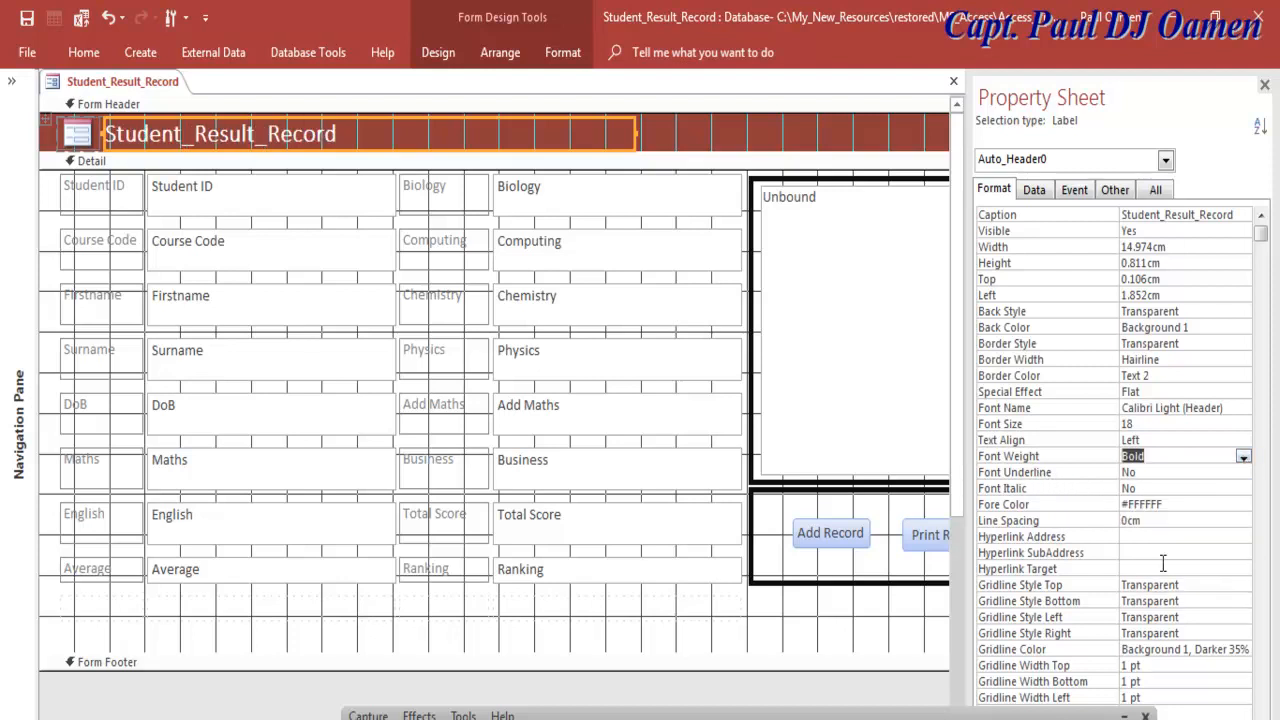
left_click(1120, 440)
left_click(1116, 426)
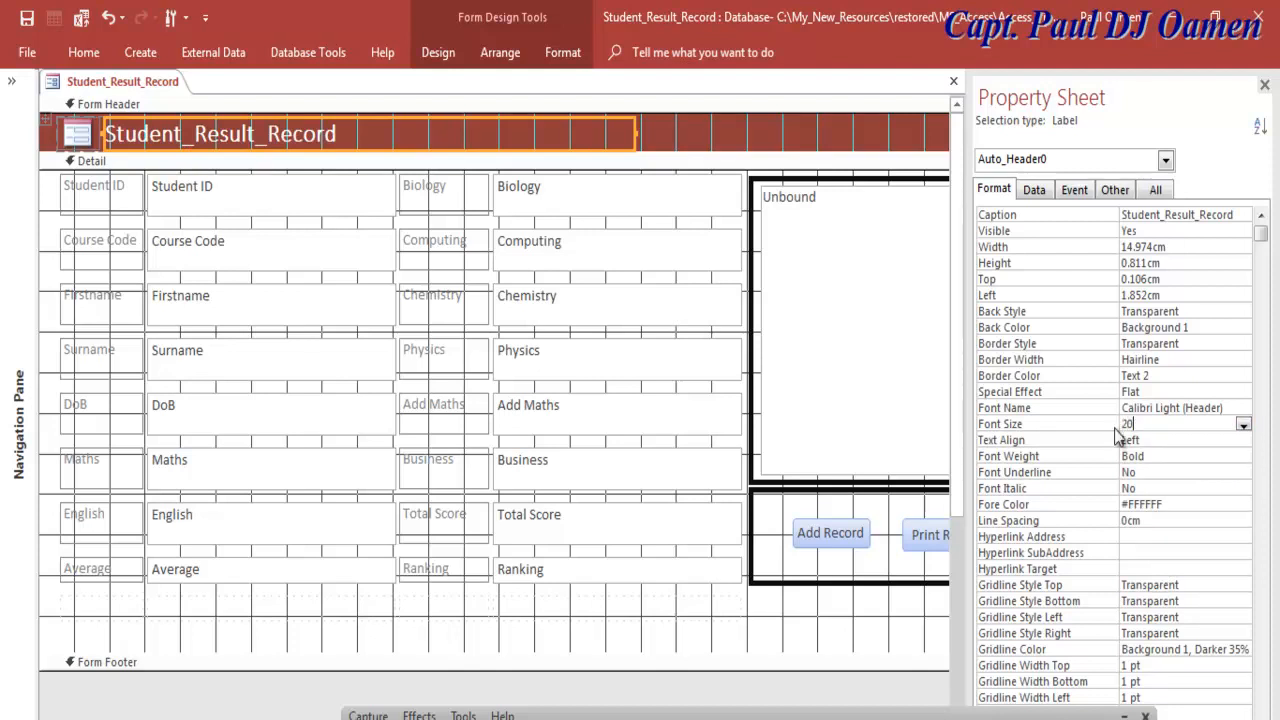
key("Return")
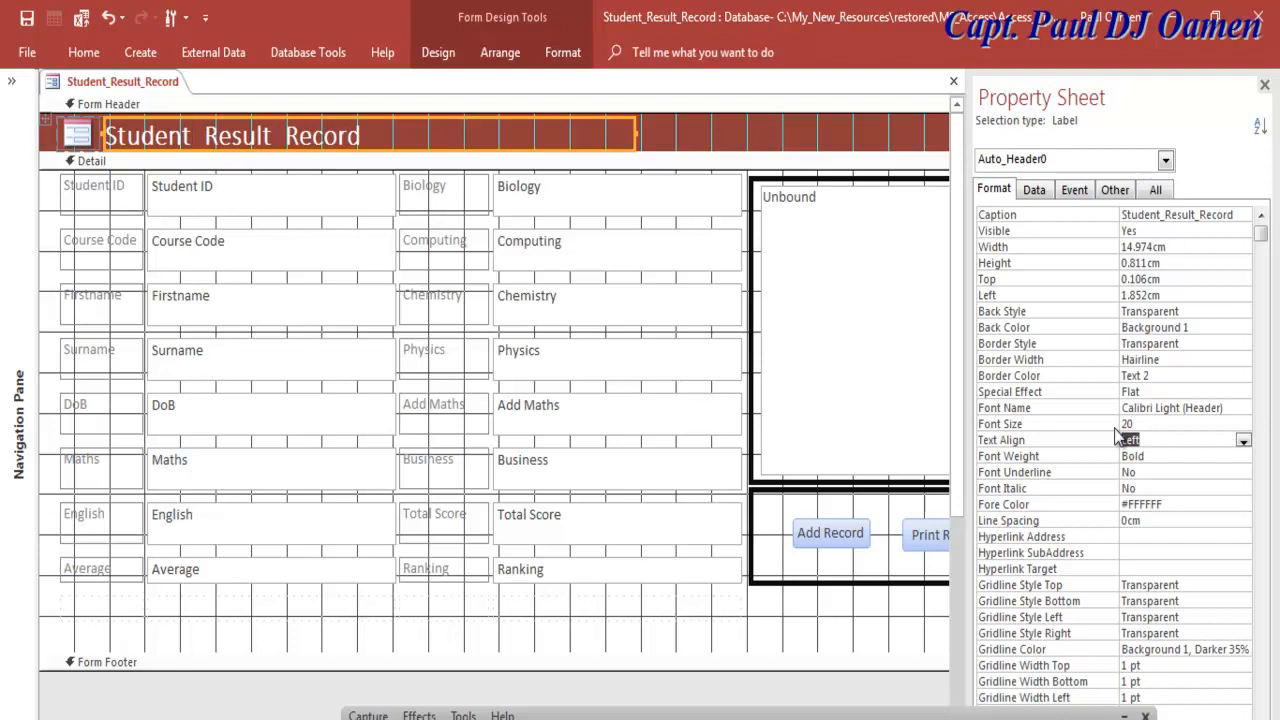
- Switch the form to Form View to check the restyled header, and save the form
left_click(678, 406)
right_click(53, 90)
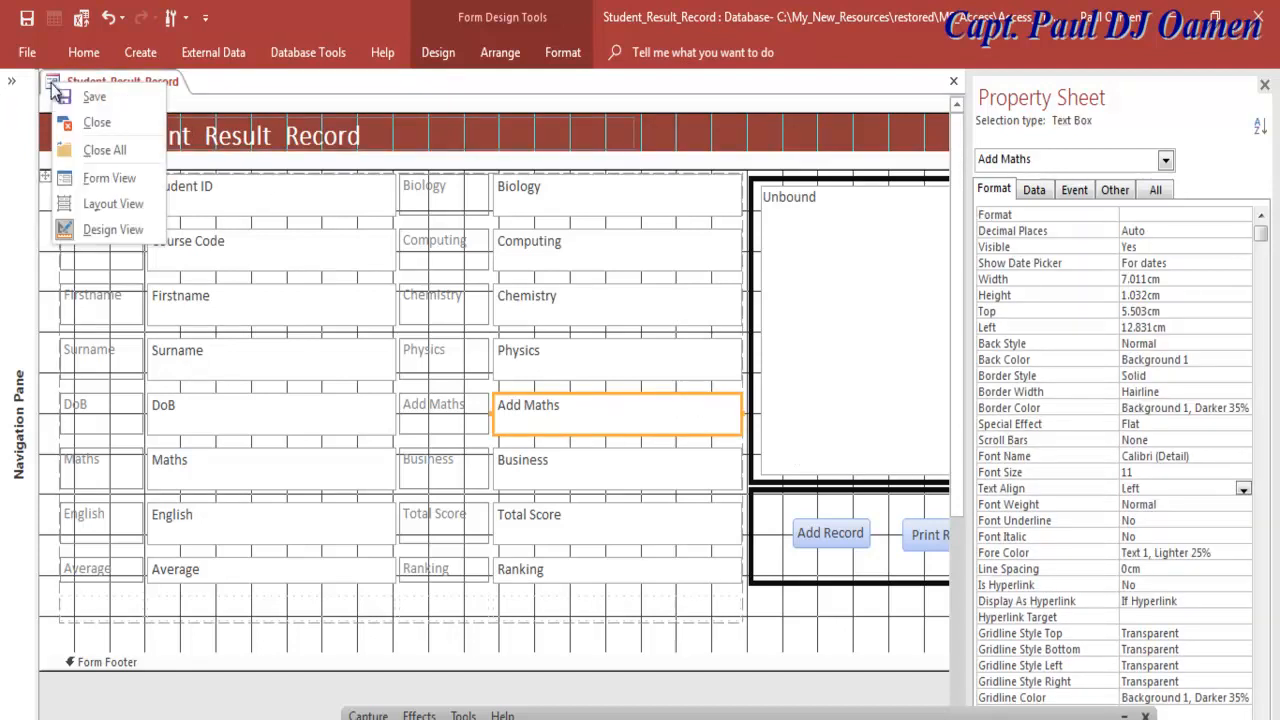
left_click(105, 177)
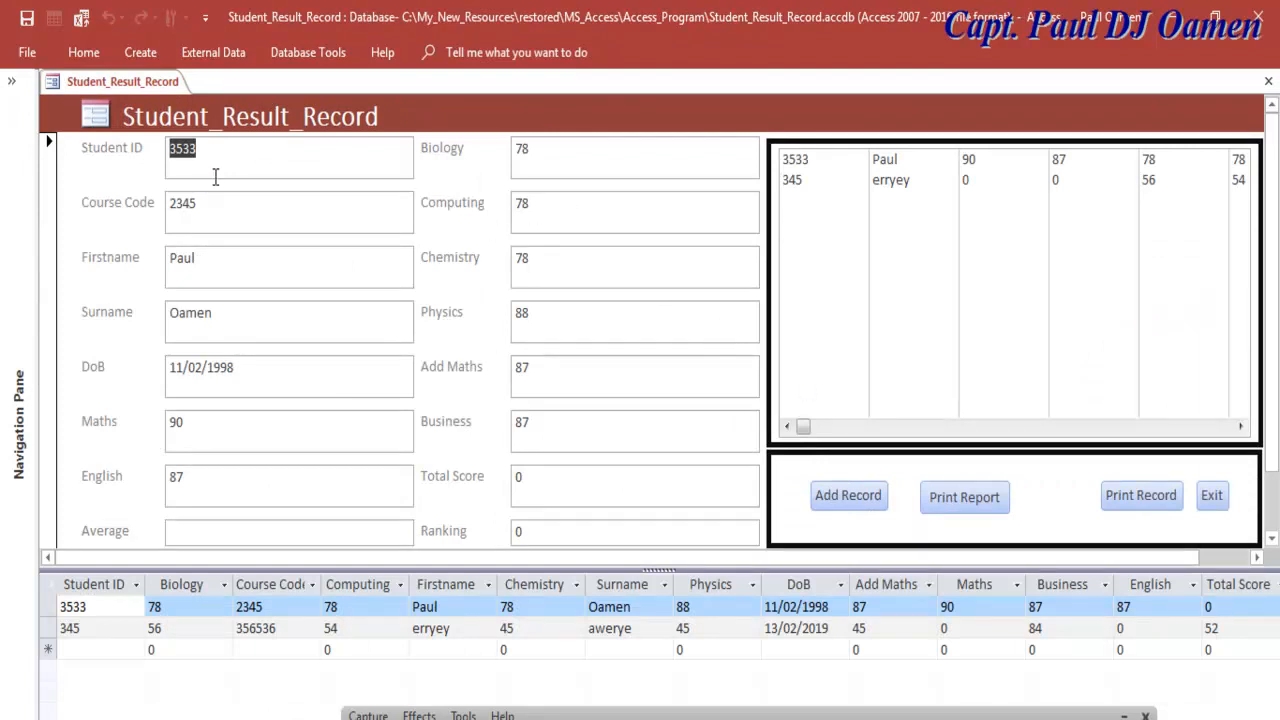
left_click(260, 266)
left_click(291, 317)
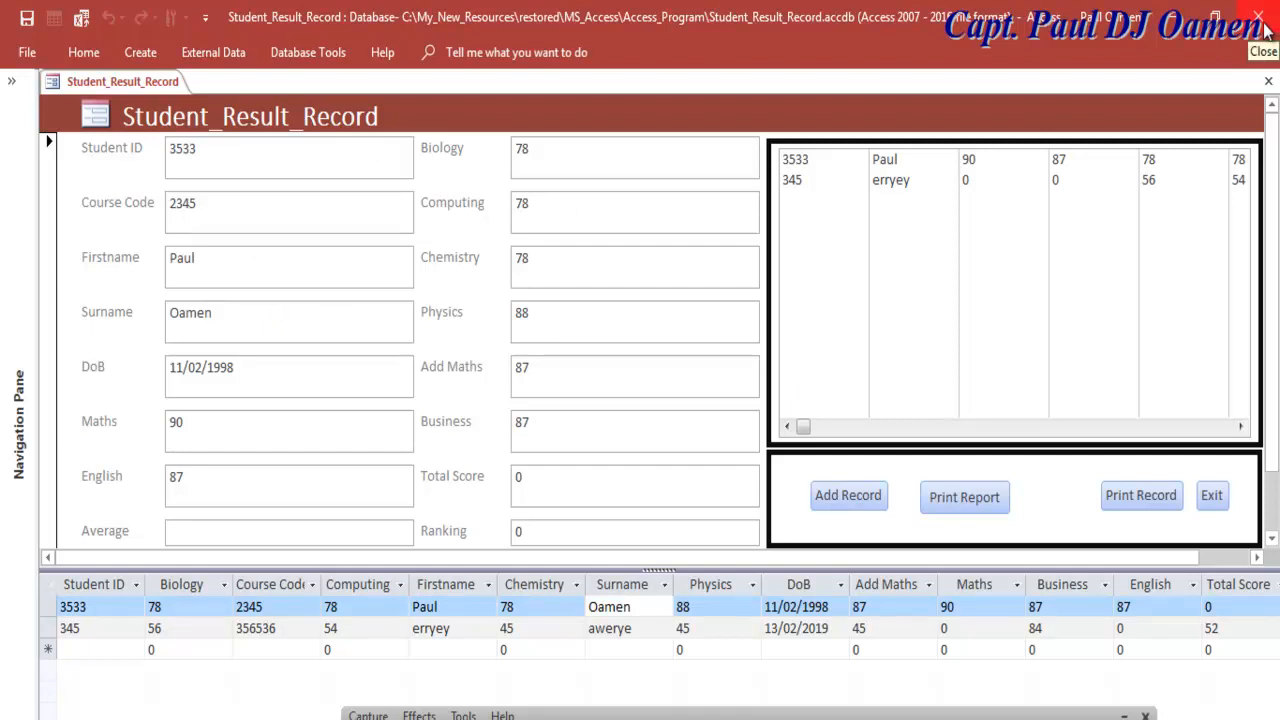
right_click(52, 92)
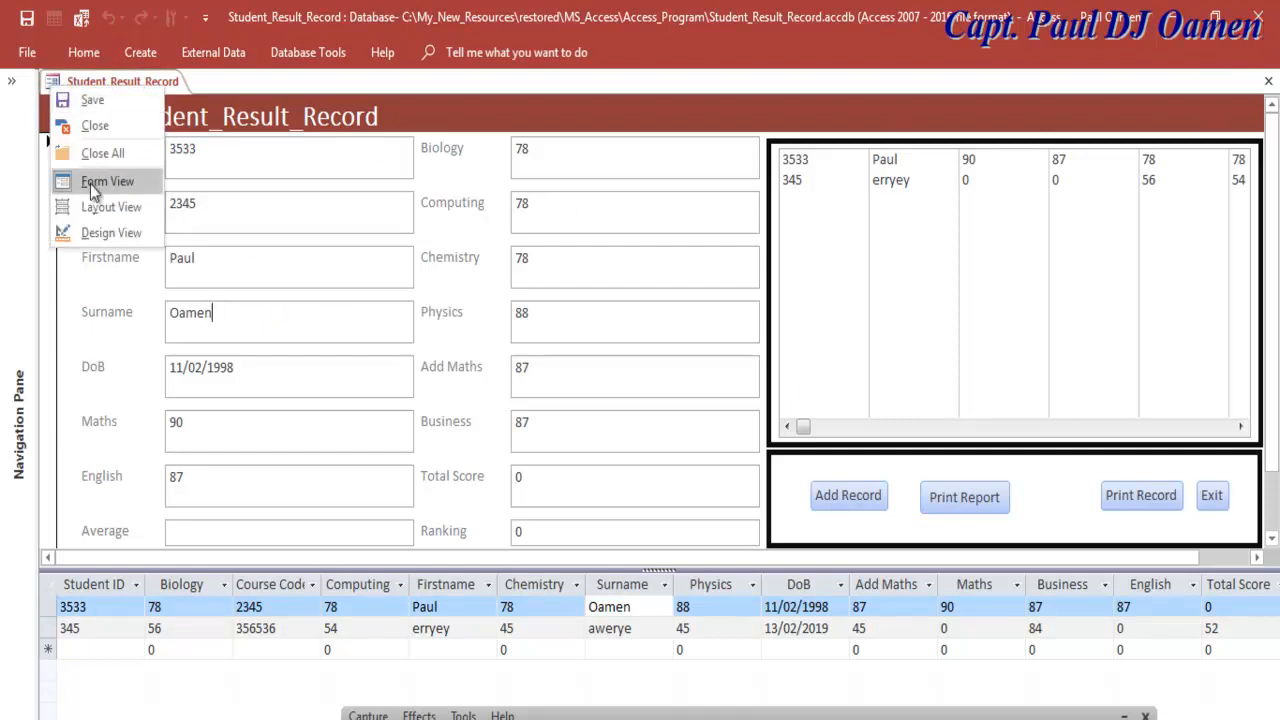
left_click(92, 100)
left_click(645, 319)
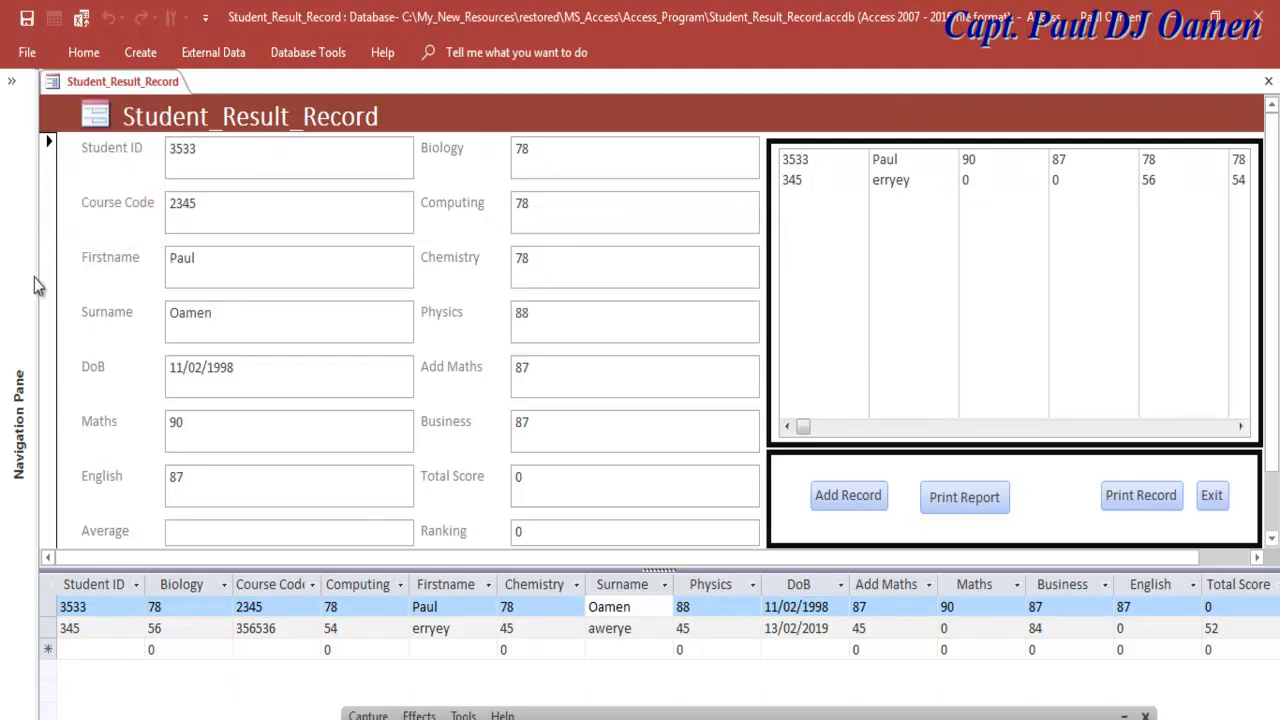
- Return the form to Design View, expand the Navigation Pane and create a report from the Student_Result_Record table
right_click(53, 88)
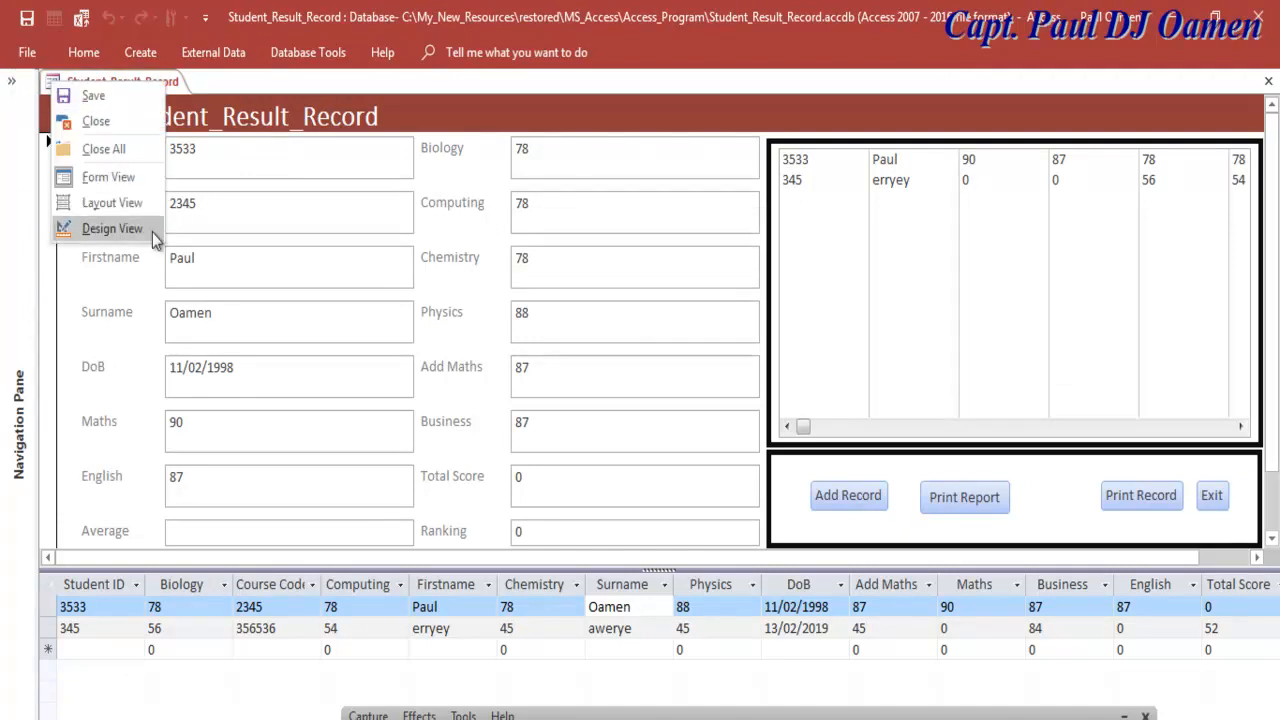
left_click(108, 228)
left_click(12, 81)
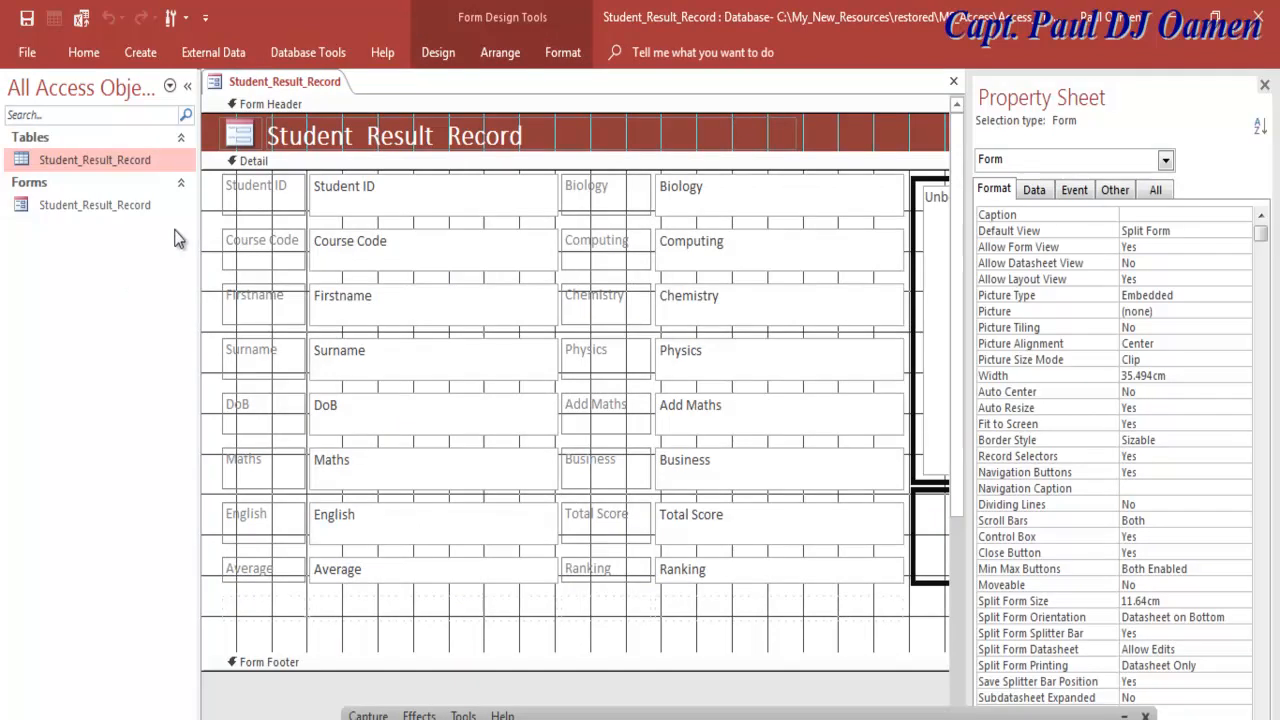
left_click(150, 52)
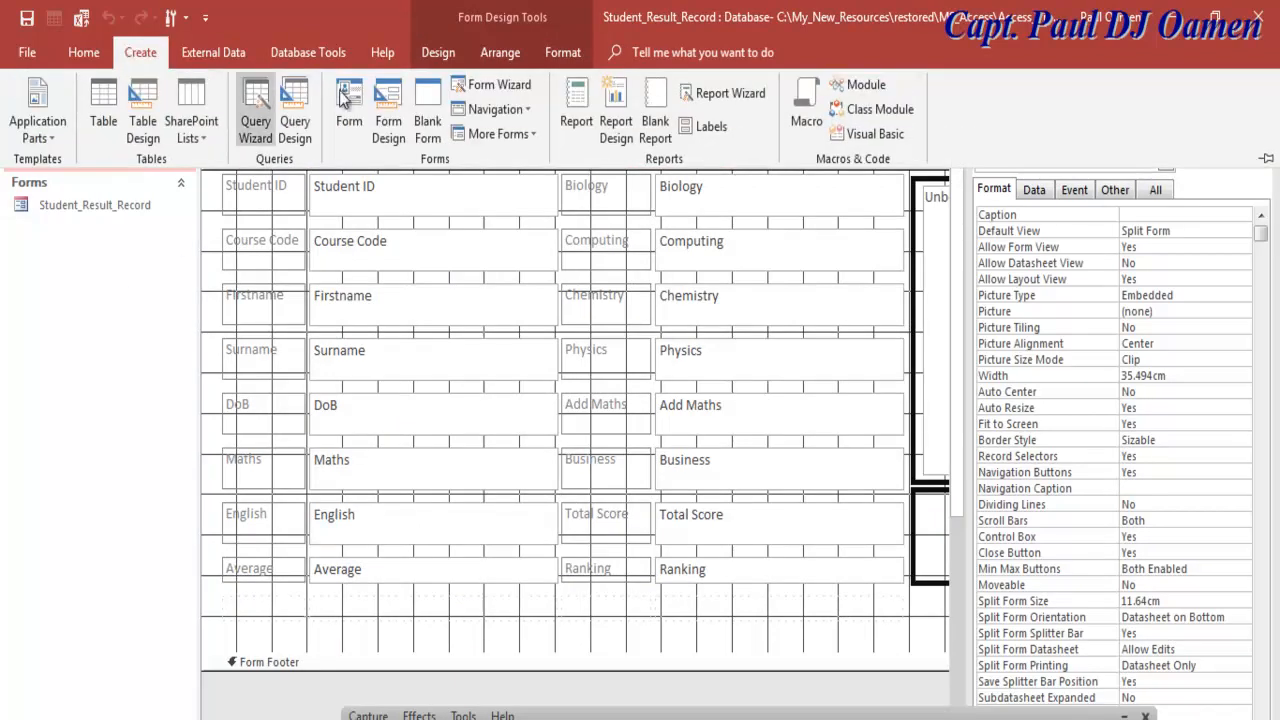
left_click(578, 112)
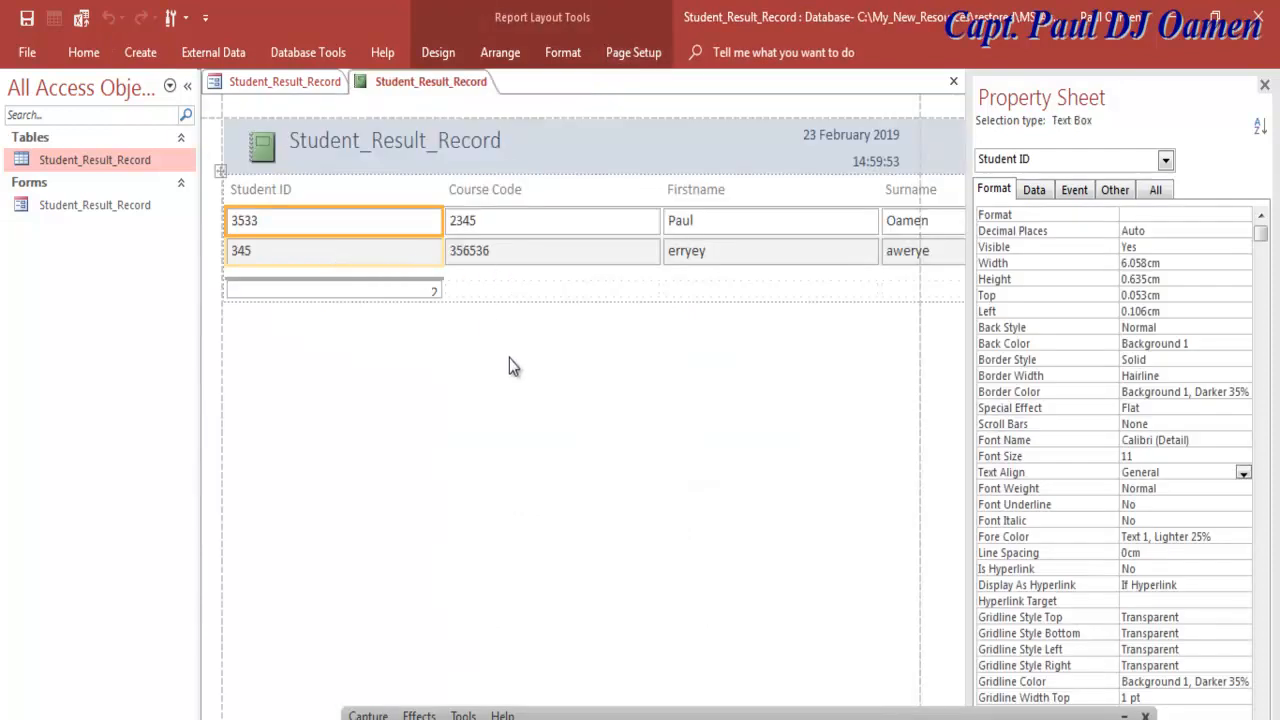
- Save the new report under the name rtResult_Record
left_click(27, 18)
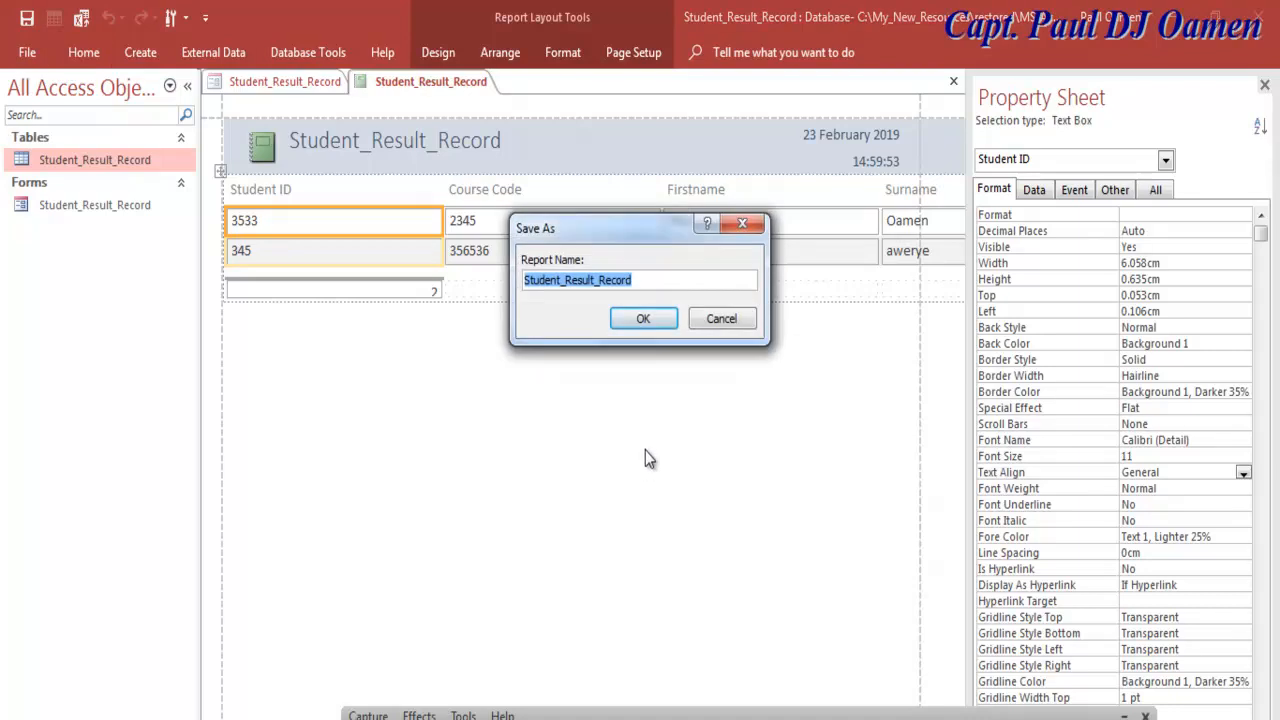
left_click(566, 283)
key("BackSpace")
key("BackSpace")
key("BackSpace")
key("BackSpace")
key("BackSpace")
key("BackSpace")
key("BackSpace")
key("BackSpace")
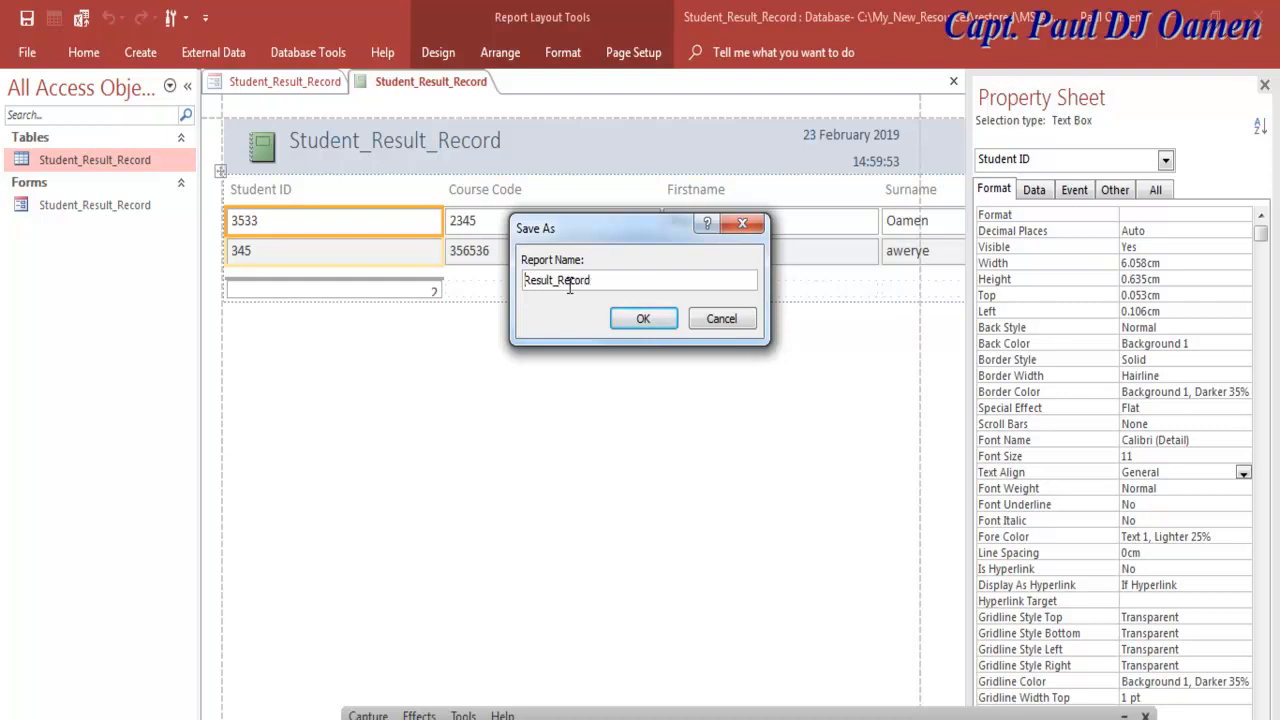
type("rt")
left_click_drag(605, 280, 502, 296)
left_click(658, 325)
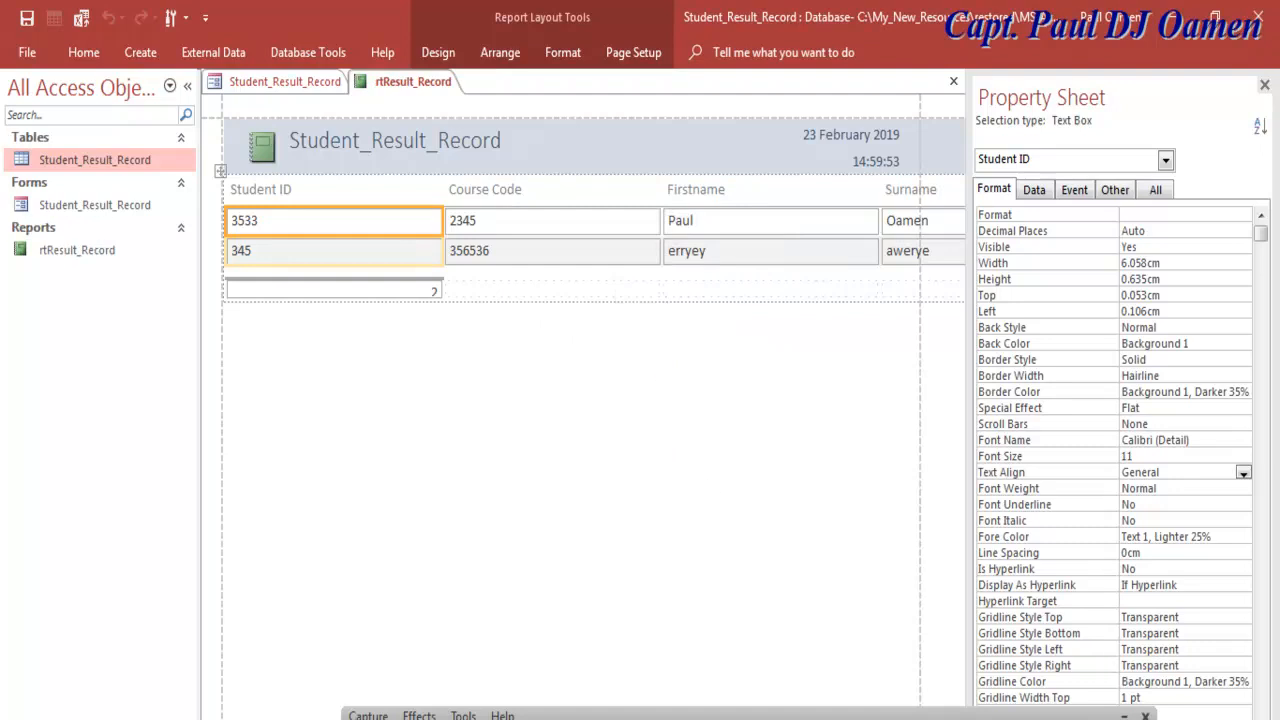
- Open the Student_Result_Record form in Design View and create an On Click code procedure for the Print Report button
left_click(74, 211)
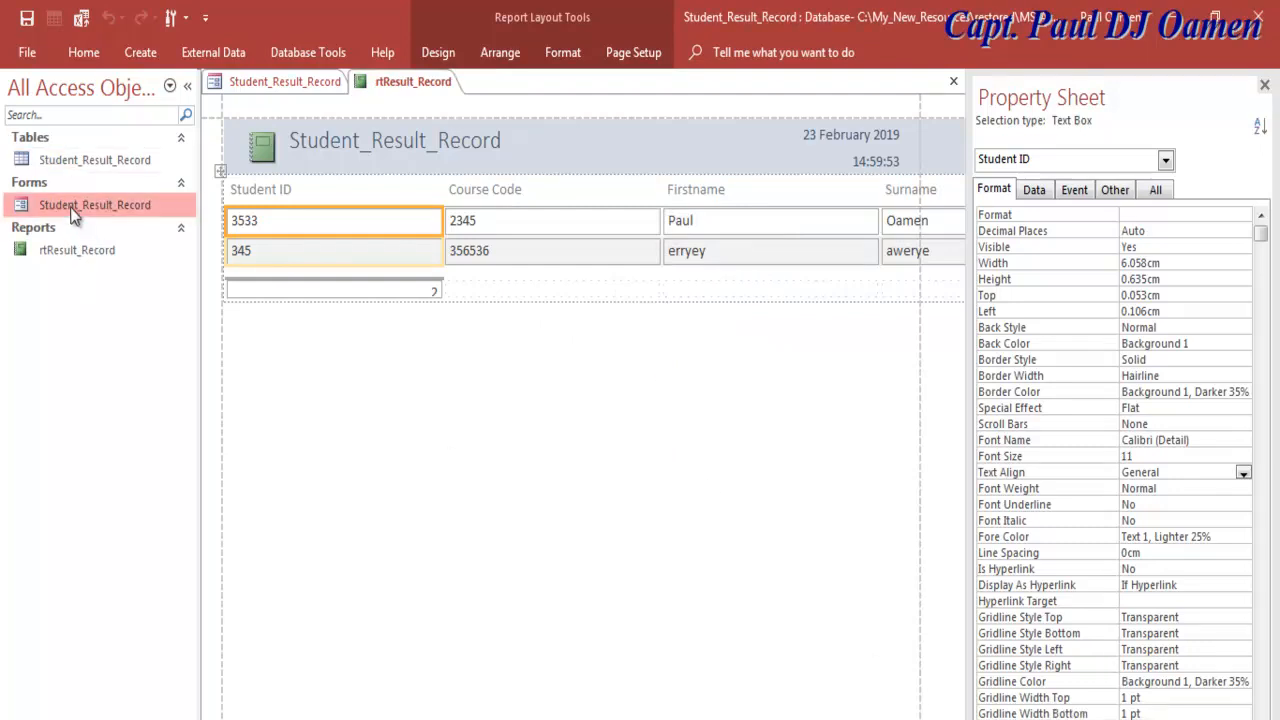
right_click(55, 204)
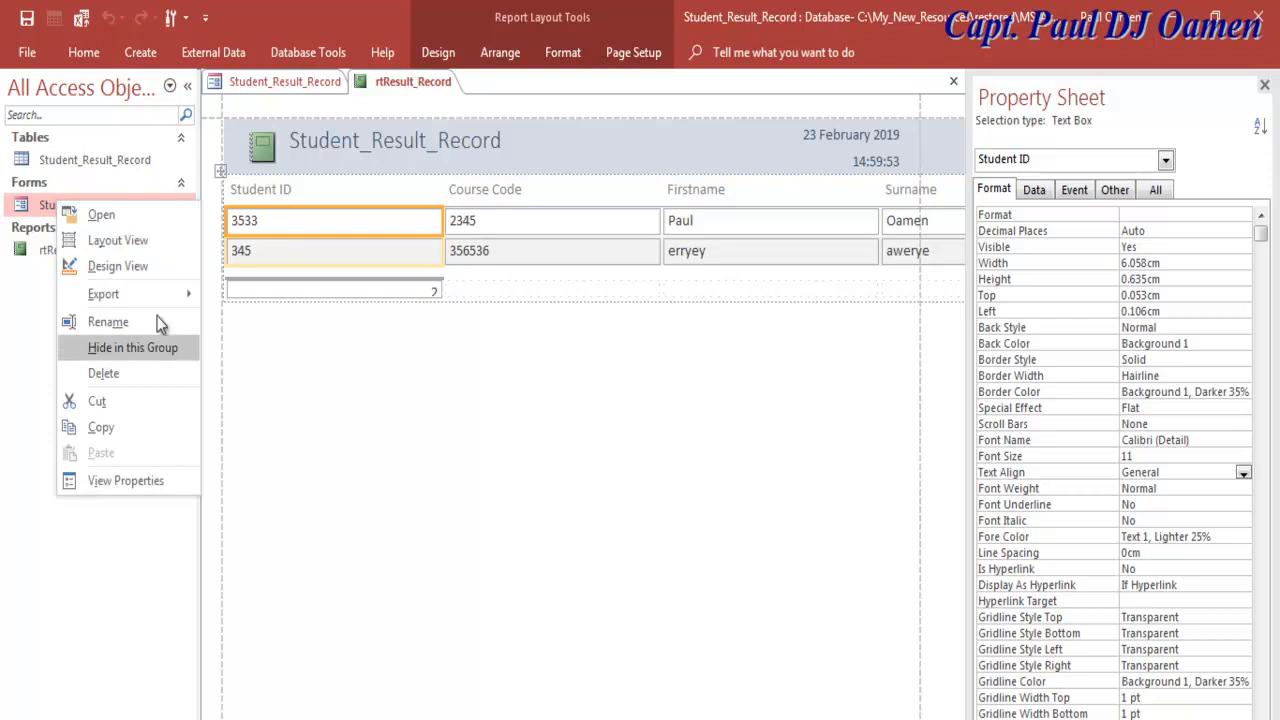
left_click(117, 266)
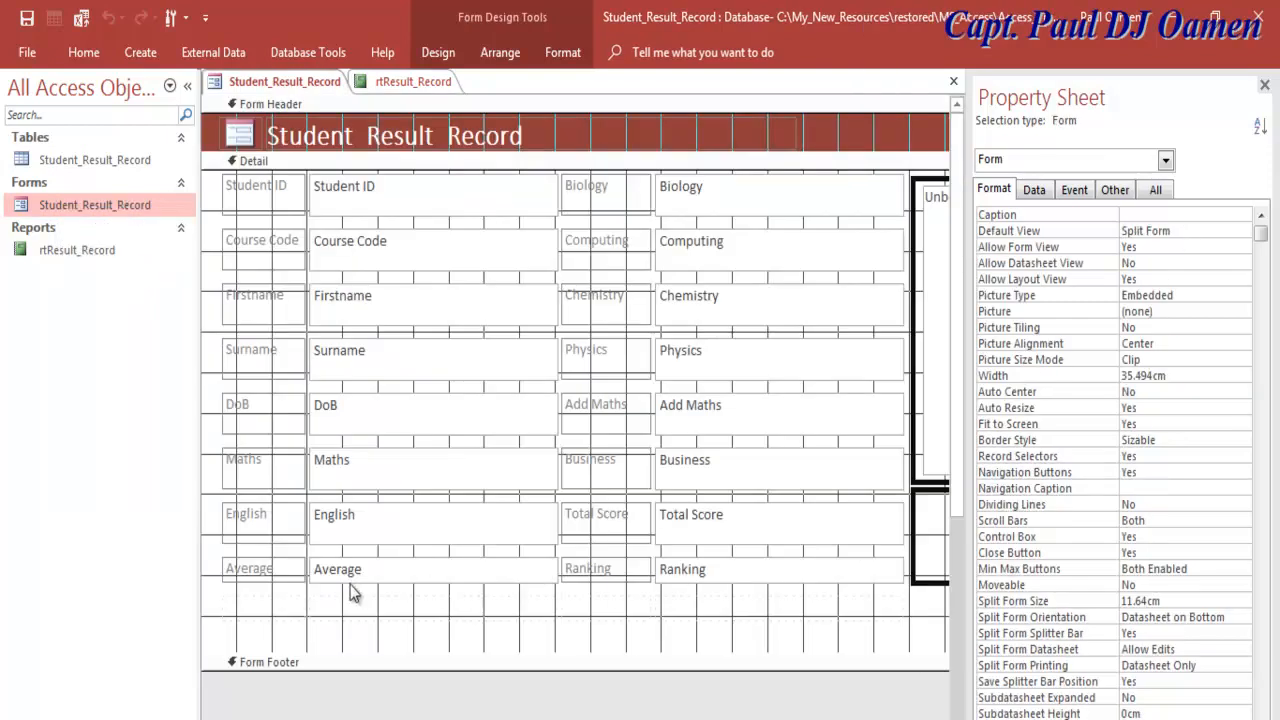
scroll(760, 600, "right", 2)
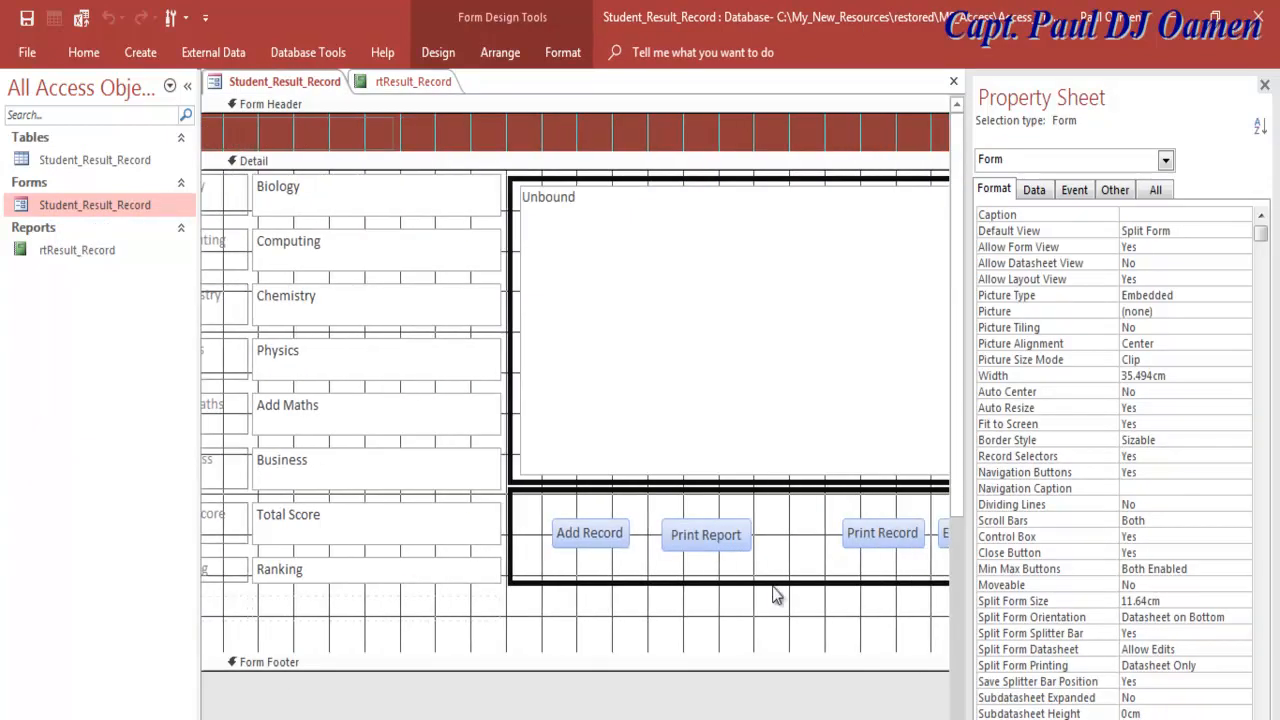
left_click(706, 540)
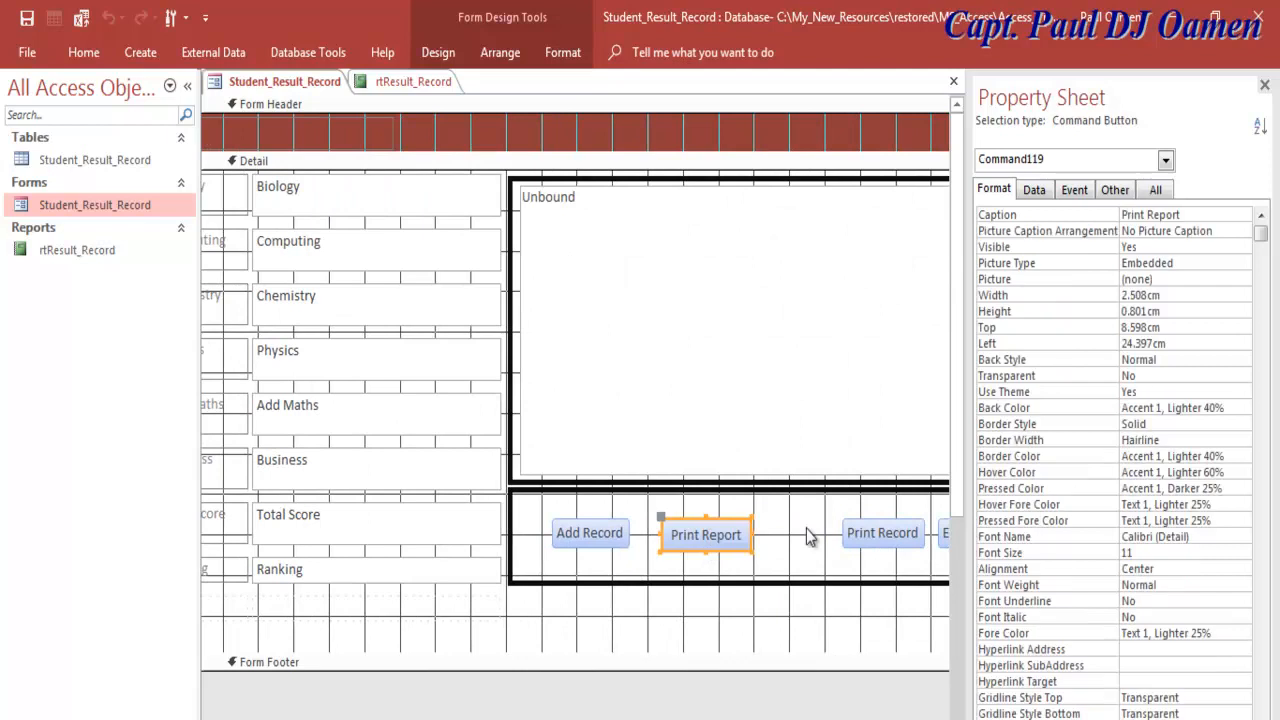
left_click(1077, 194)
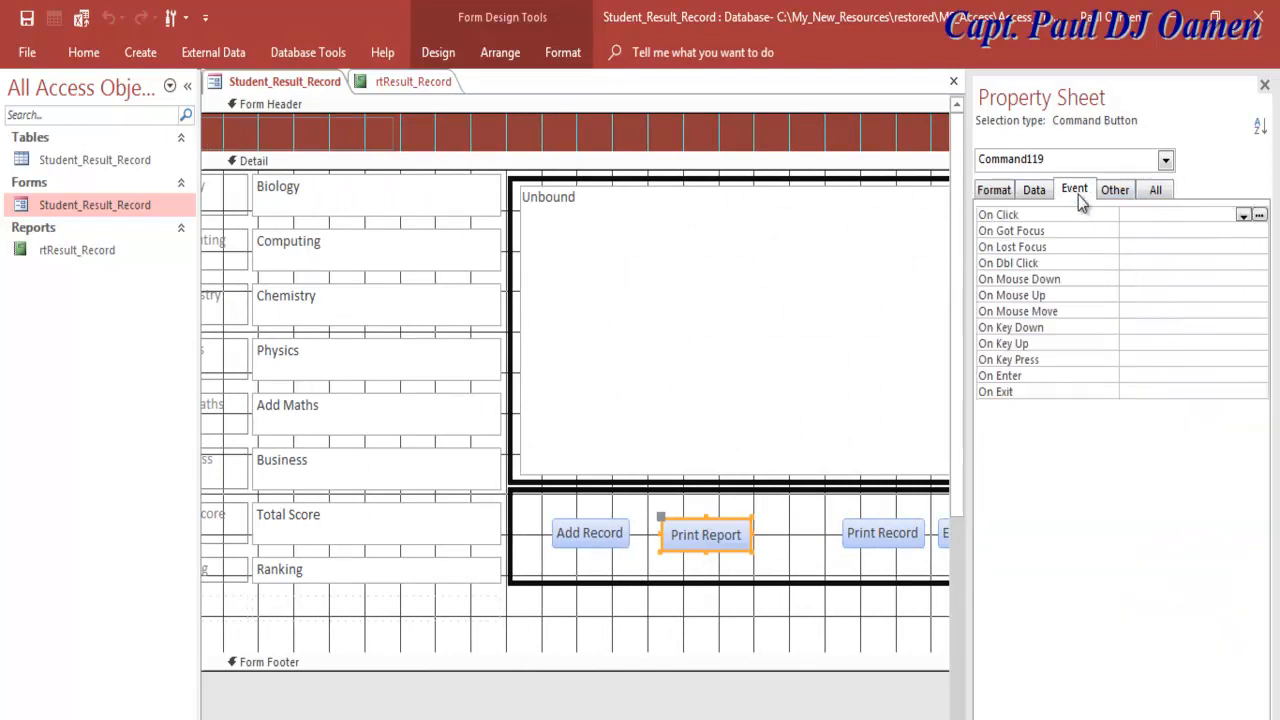
left_click(1259, 215)
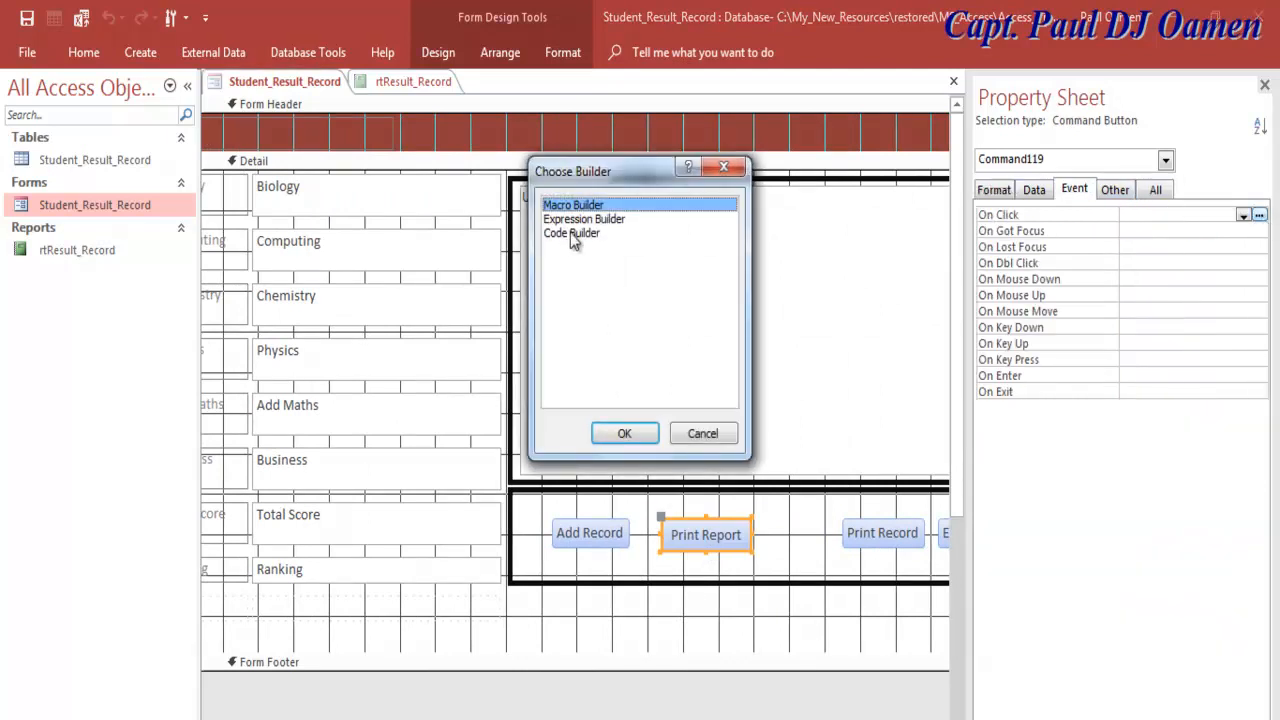
left_click(571, 233)
left_click(643, 441)
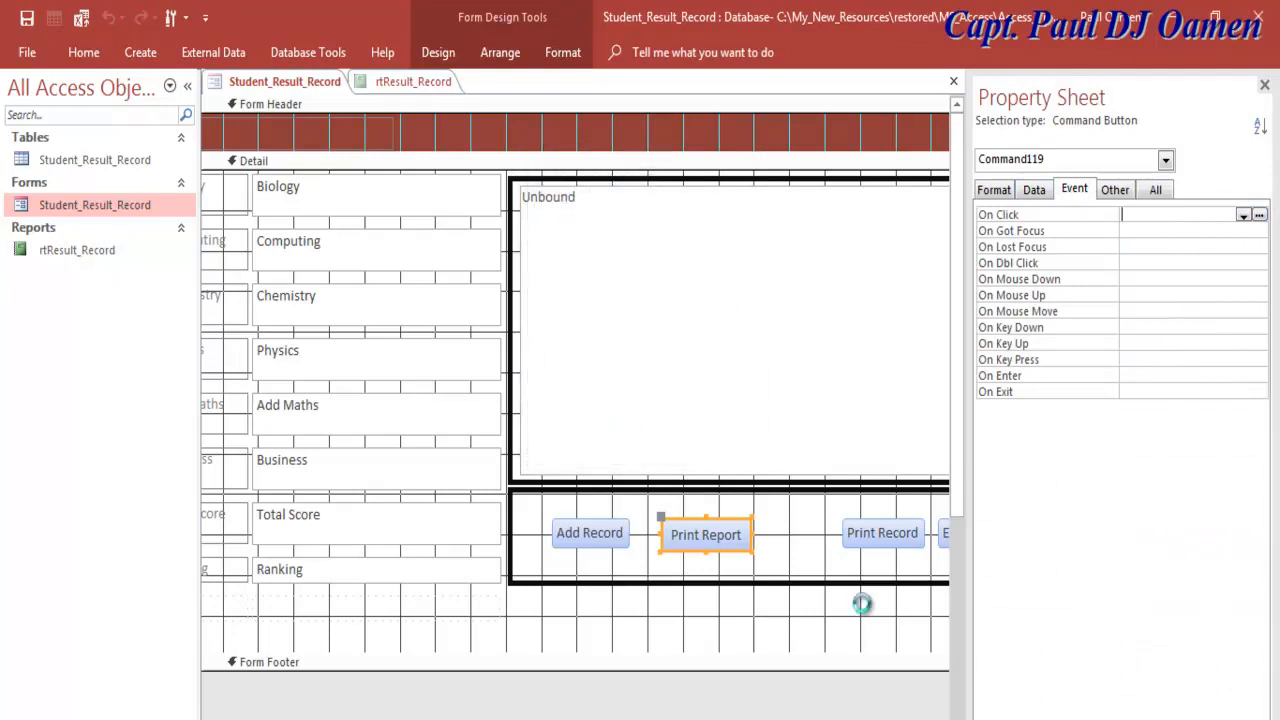
- Write click code joining List98's selected ItemData with Chr(32) into strDataString and opening rtResult_Record in acViewPreview with it, with blank lines around the body
type("Dim varSelect As Variant Dim strDataString As String  For Each varSelect In Me.Controls(\"List98\").ItemsSelected     strDataString = strDataString & Me.Controls(\"List98\").ItemData(varSelect) & Chr(32) Next varSelect  DoCmd.OpenReport \"rtResult_Record\", acViewPreview, , , , strDataString")
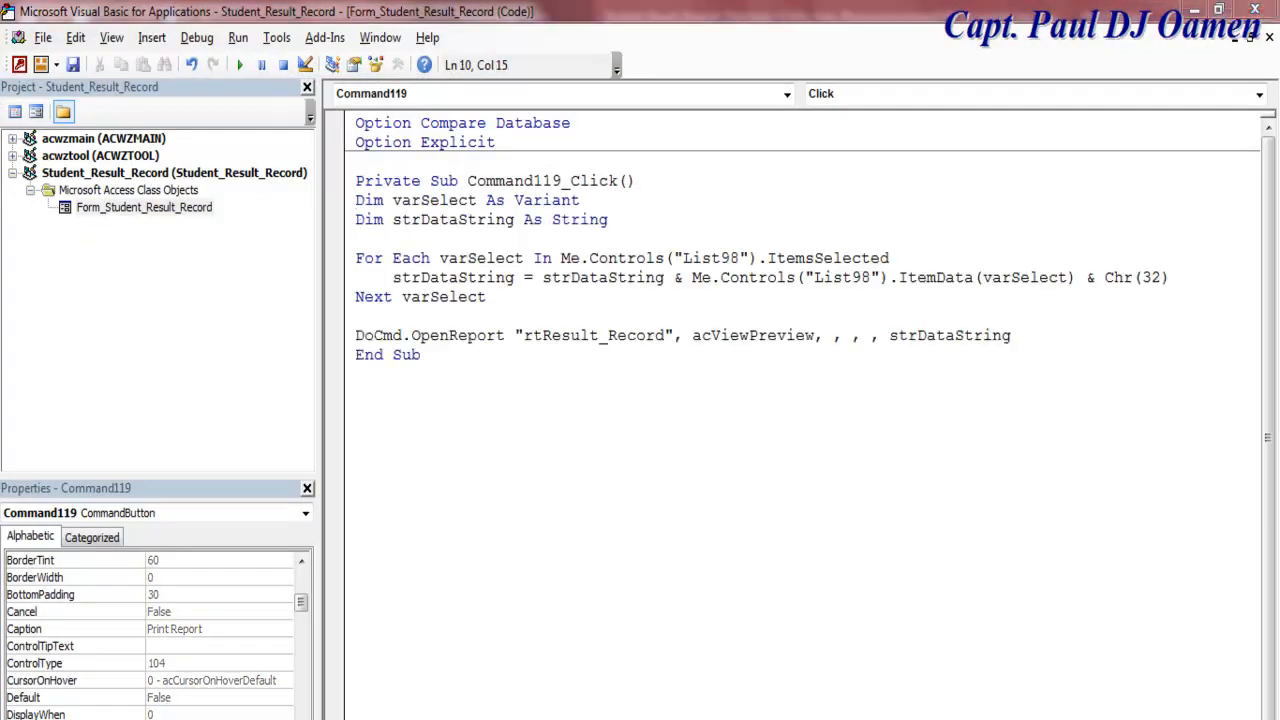
left_click(500, 403)
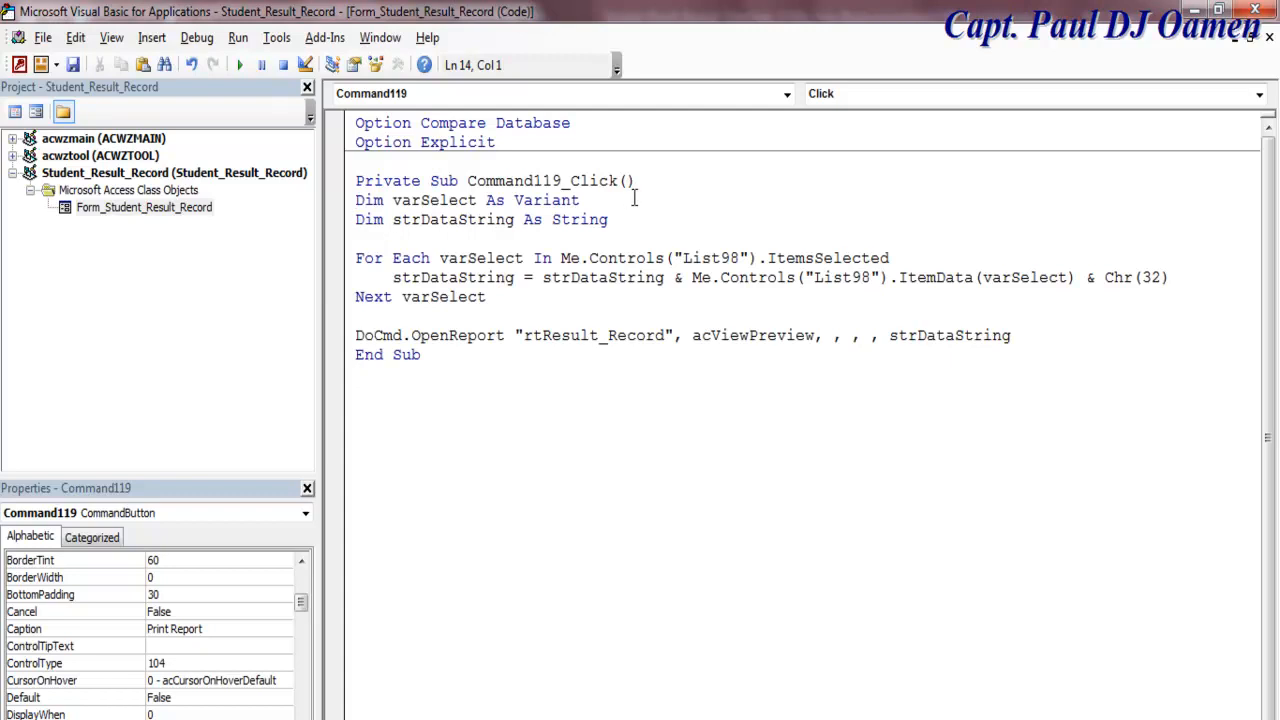
left_click(355, 198)
key("Return")
left_click(1012, 360)
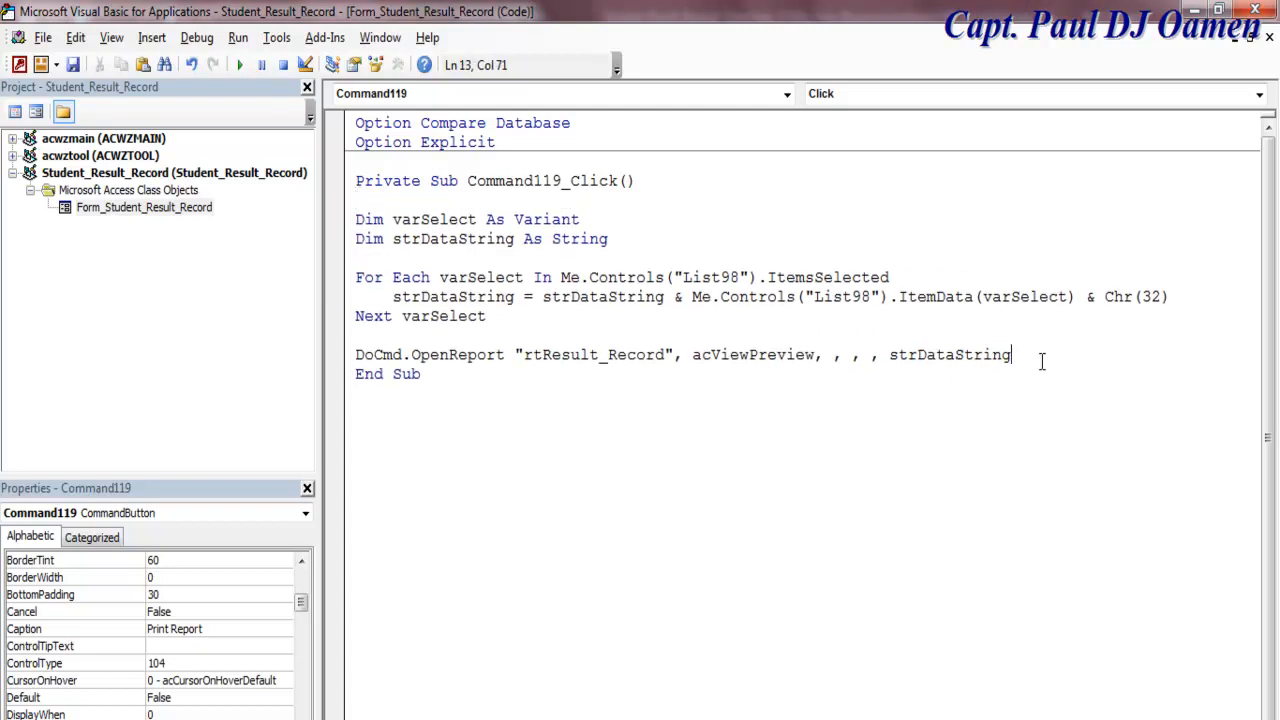
key("Return")
left_click_drag(356, 220, 743, 378)
left_click(949, 440)
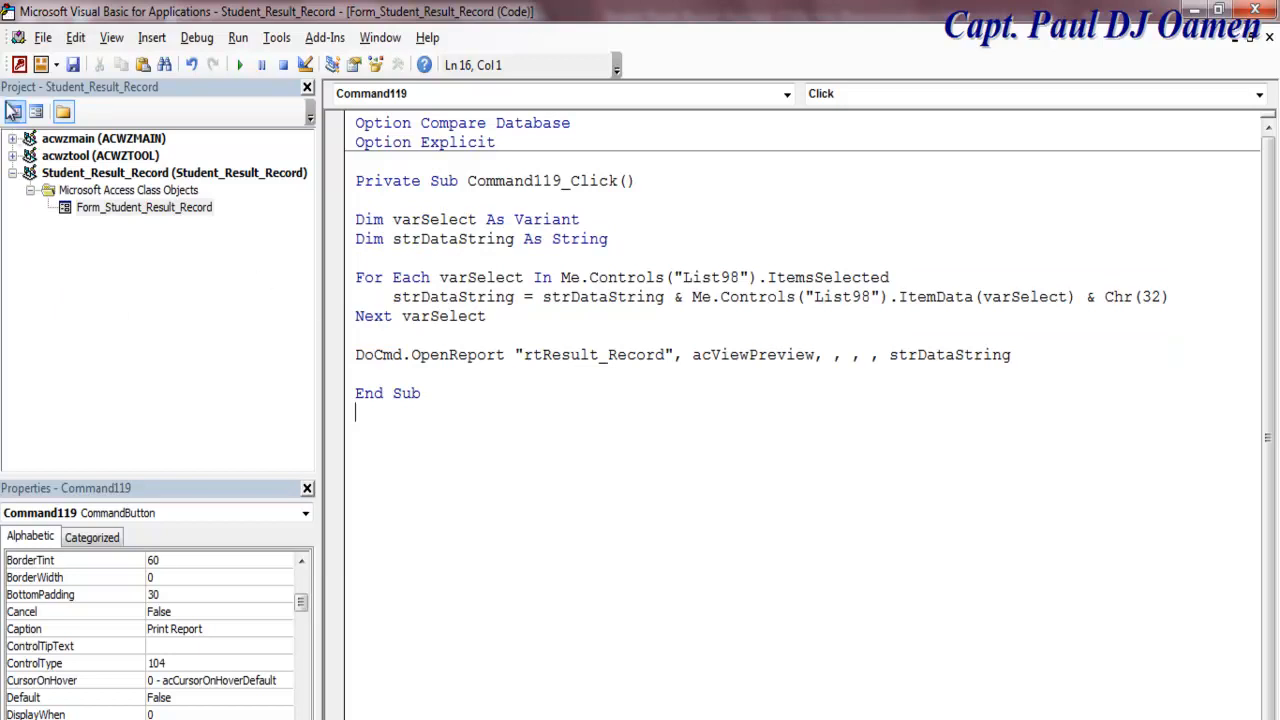
- Return to the form, switch it to Form View, collapse the Navigation Pane and test the Print Report button, debugging the code
left_click(37, 112)
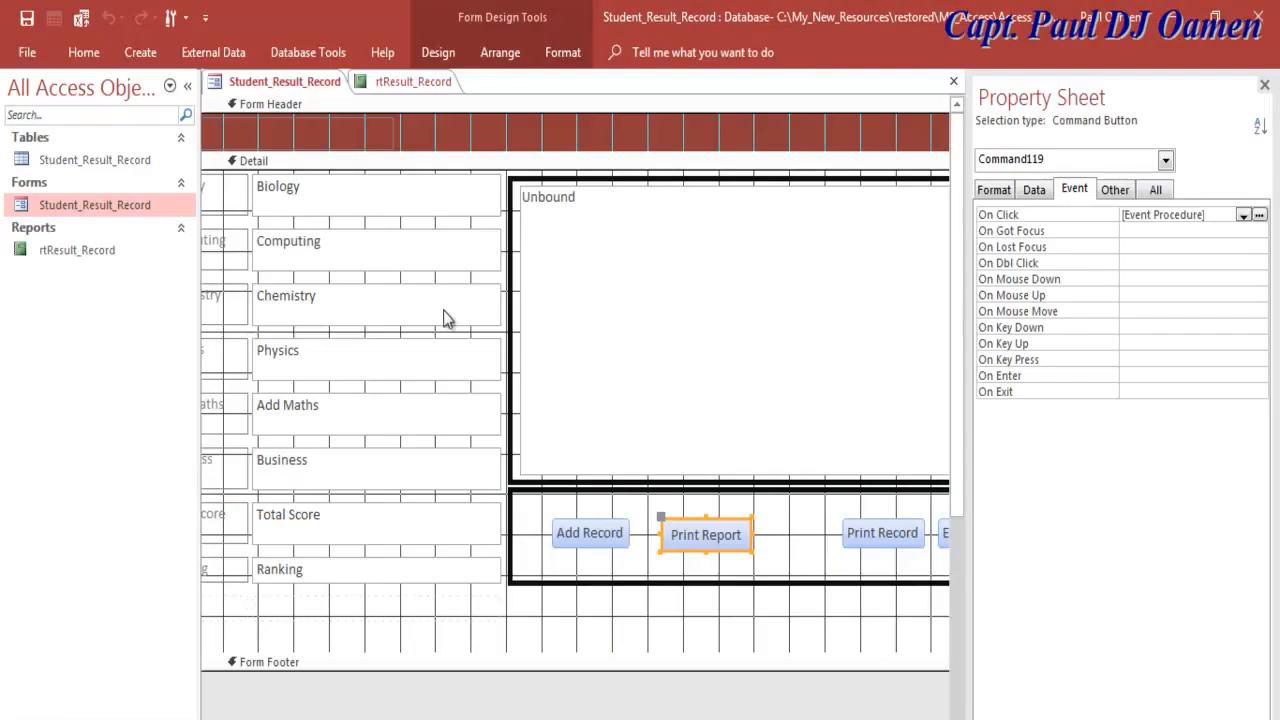
left_click(794, 551)
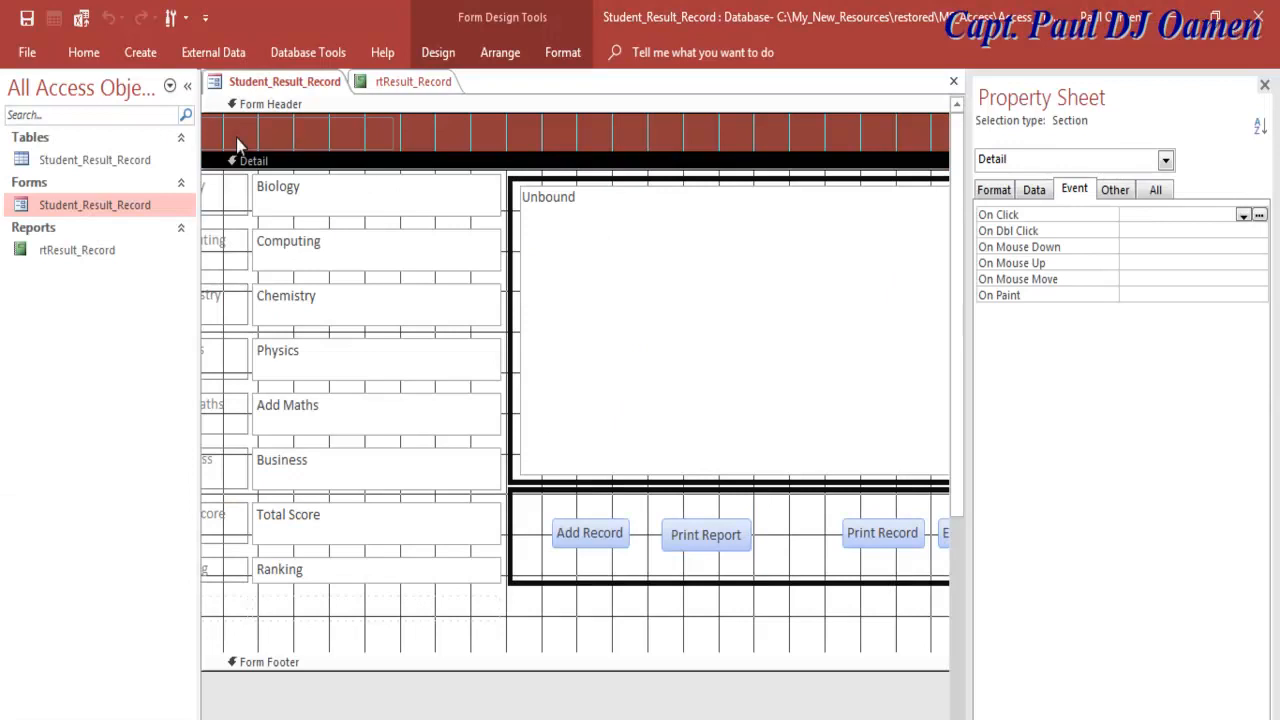
right_click(220, 86)
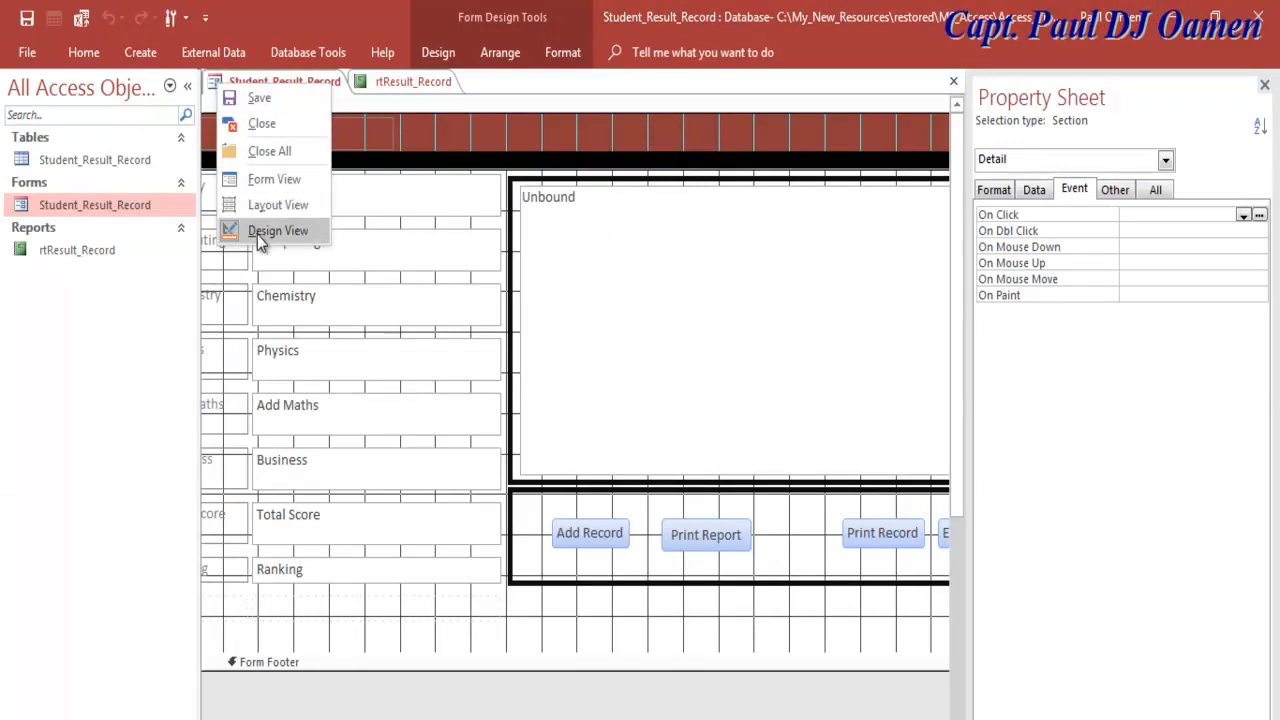
left_click(266, 179)
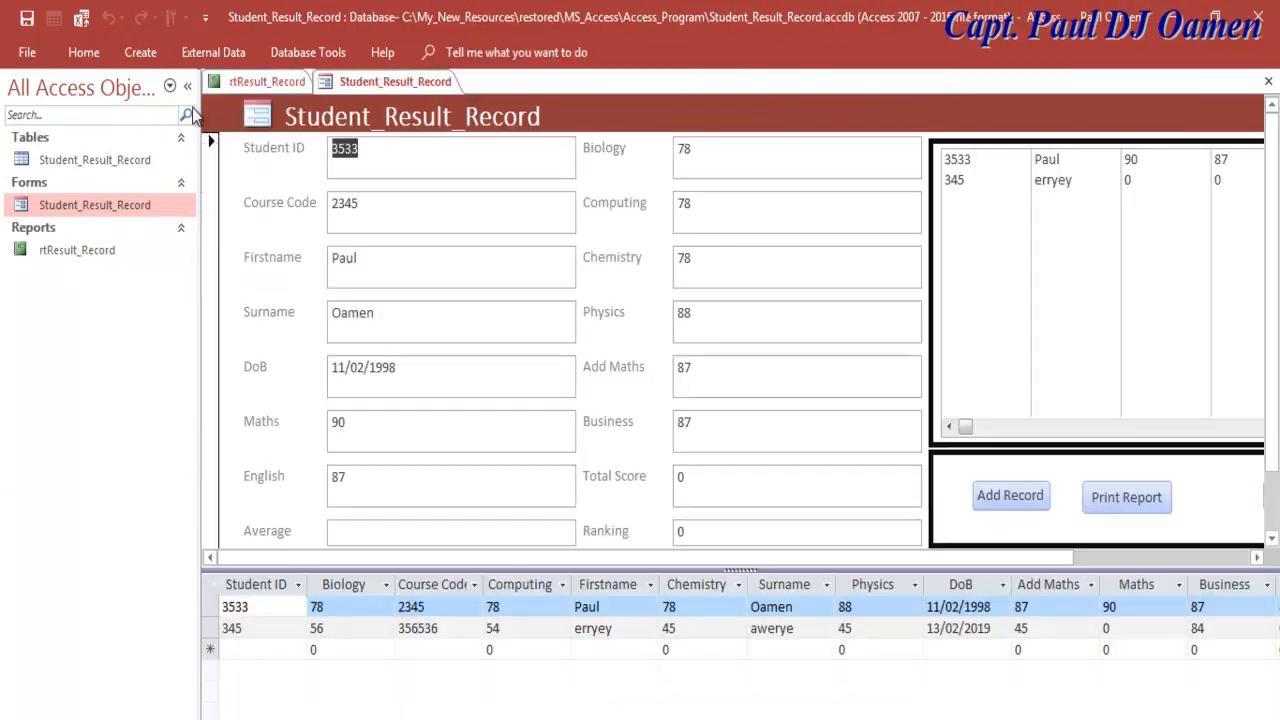
left_click(187, 90)
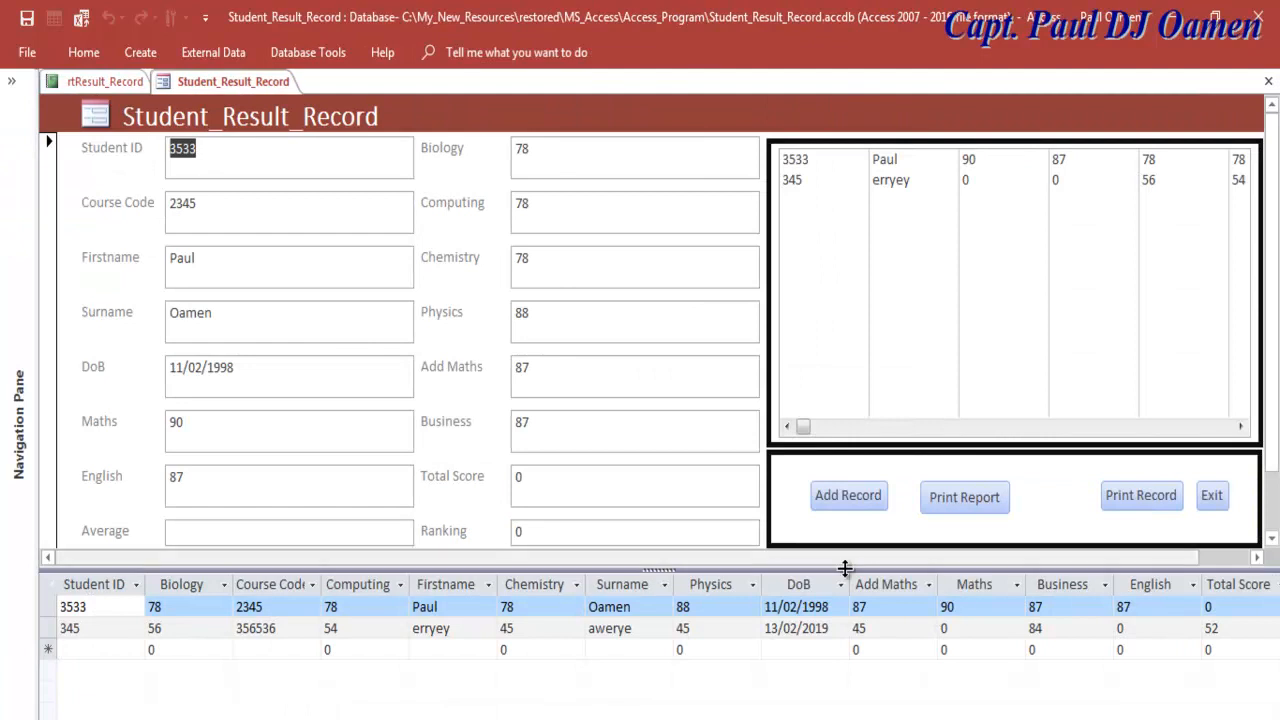
left_click(973, 512)
left_click(677, 388)
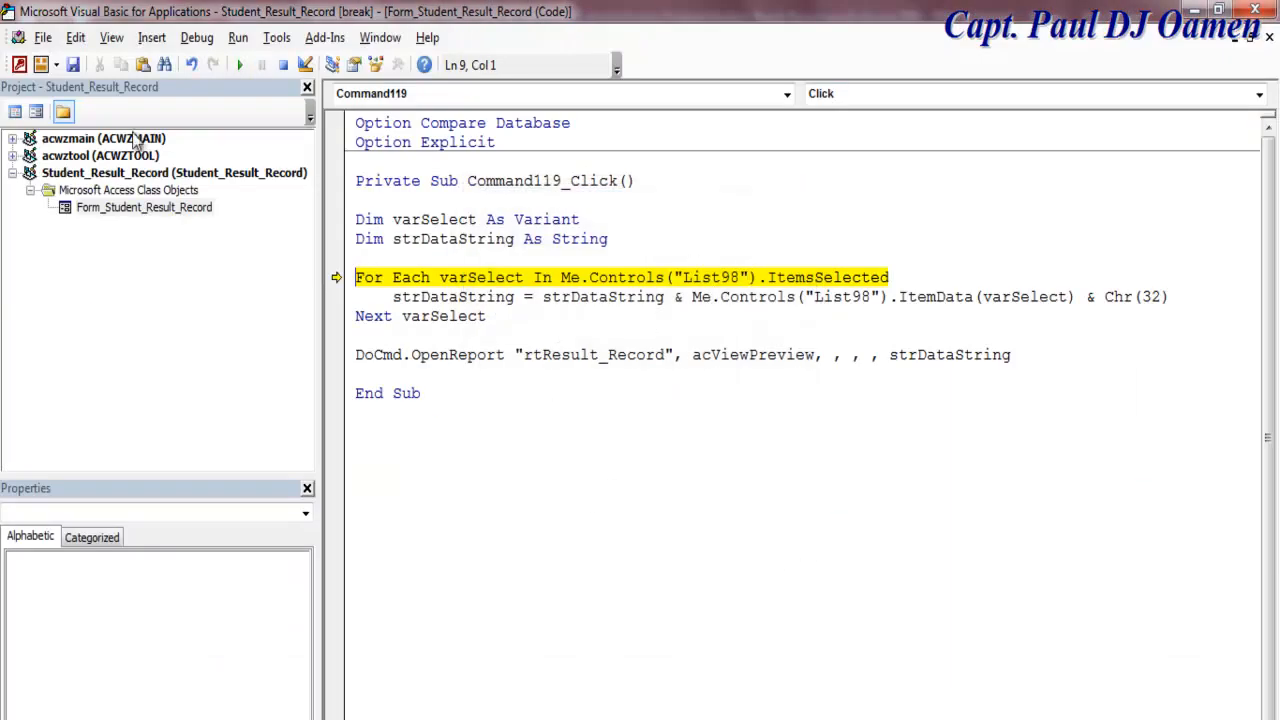
- Return the form to Design View and look up the control name of the large unbound list box
left_click(40, 112)
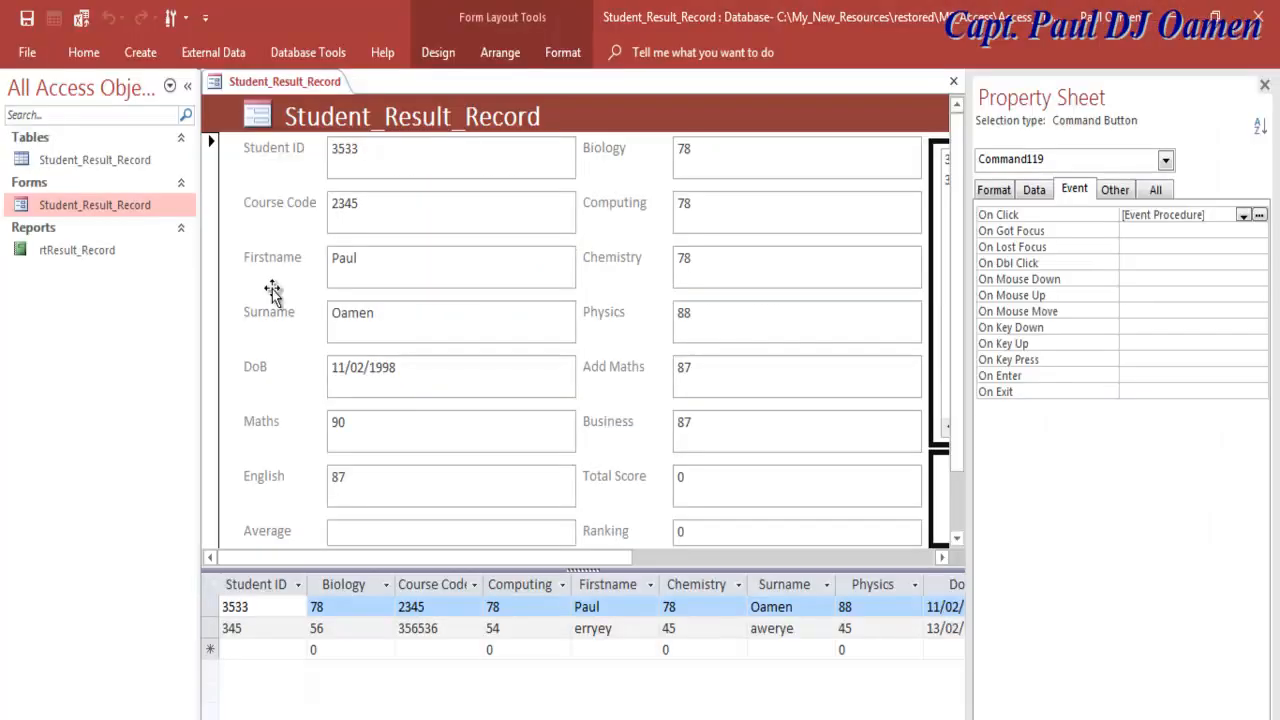
right_click(222, 84)
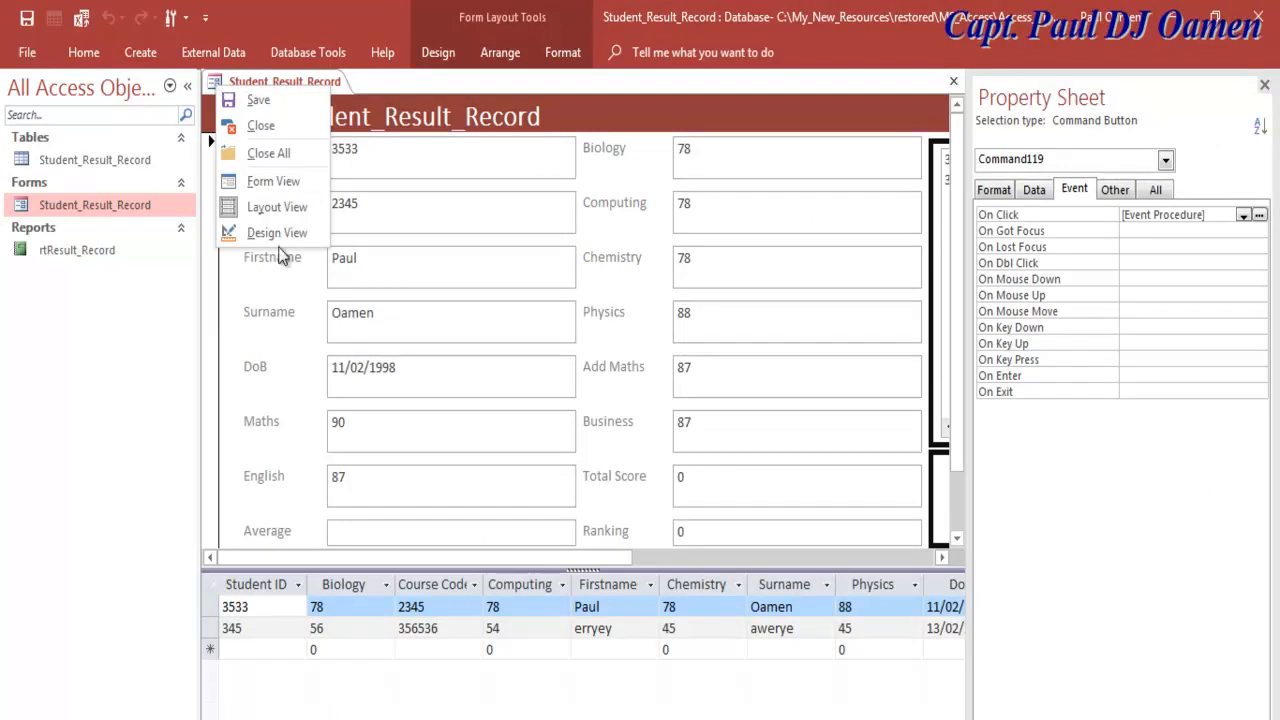
left_click(262, 232)
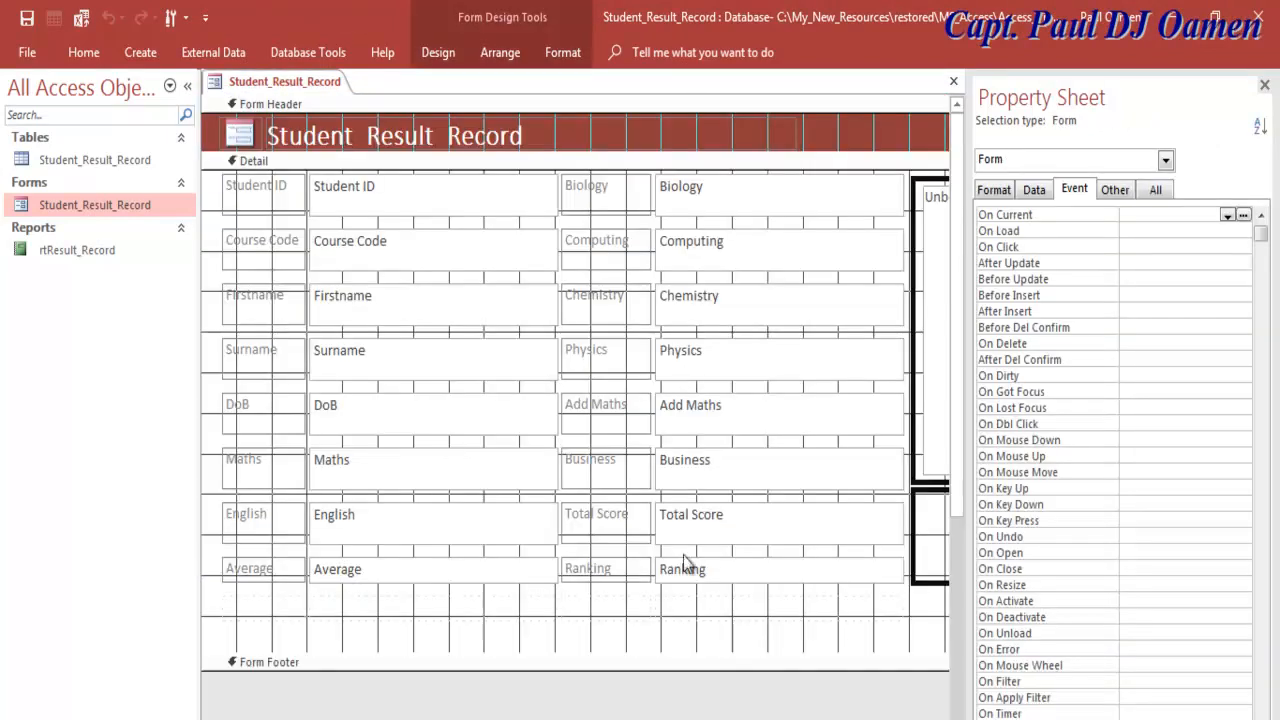
left_click(941, 313)
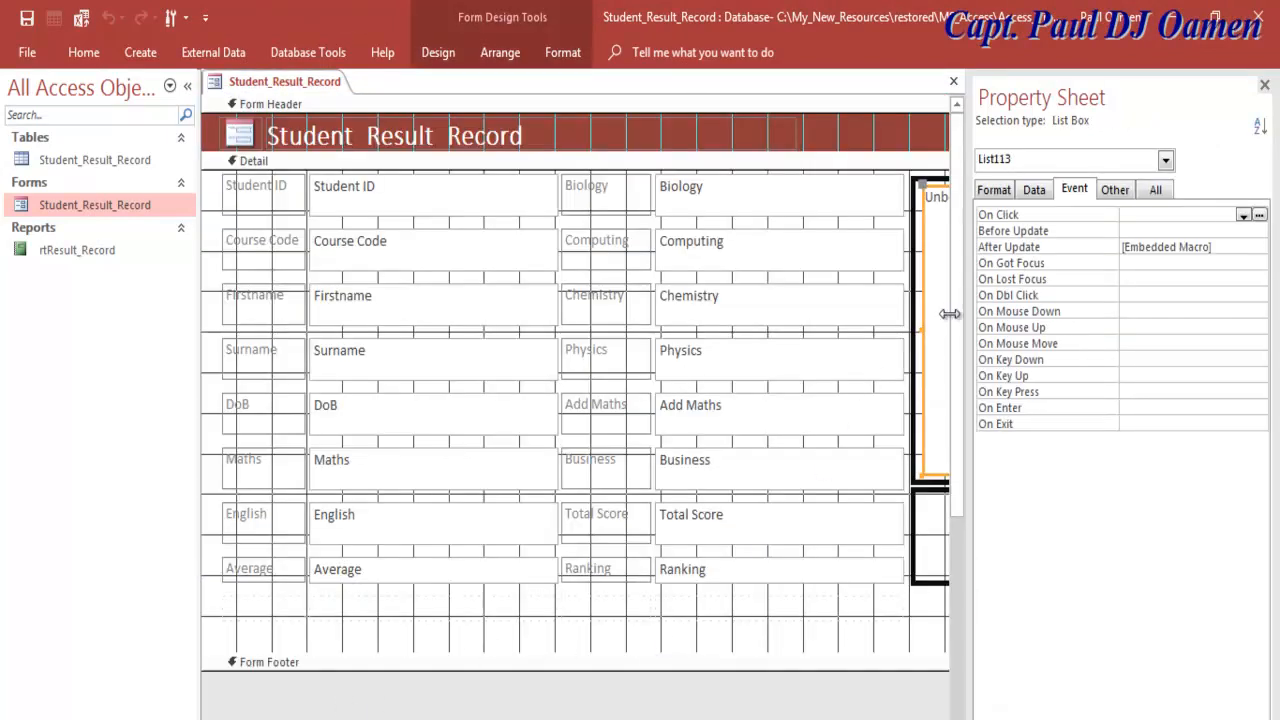
left_click(1020, 162)
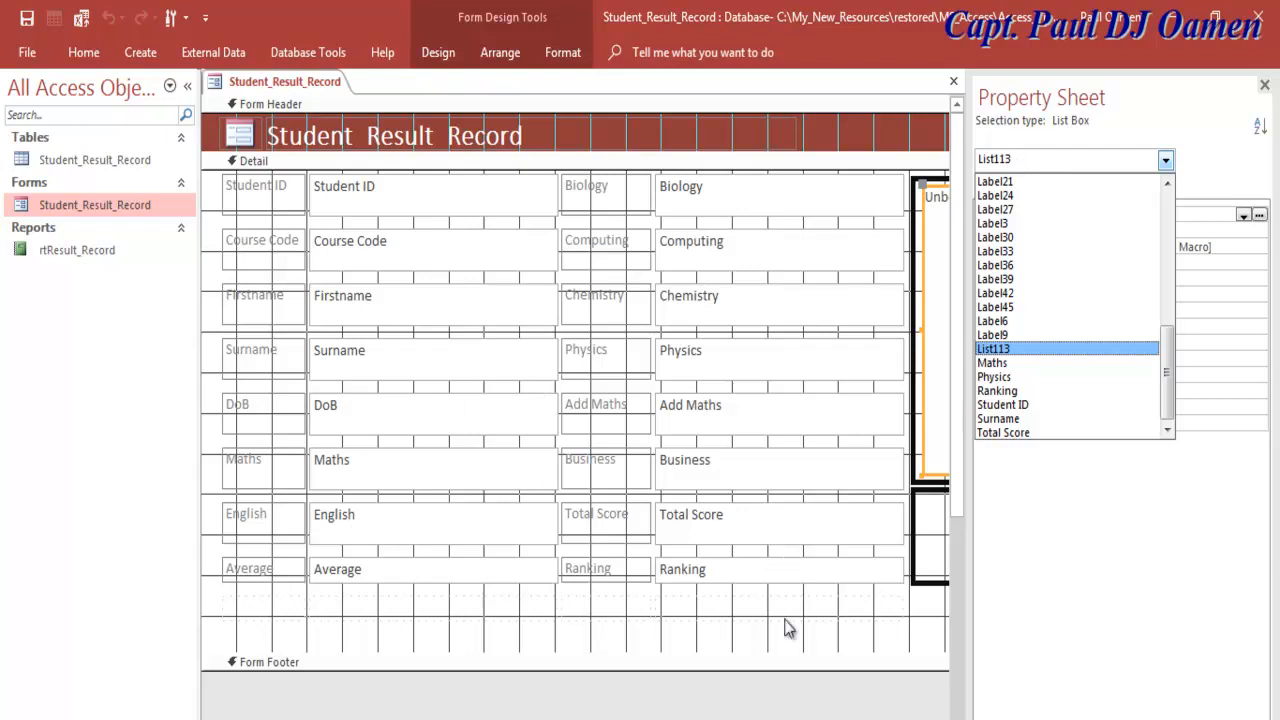
key("Escape")
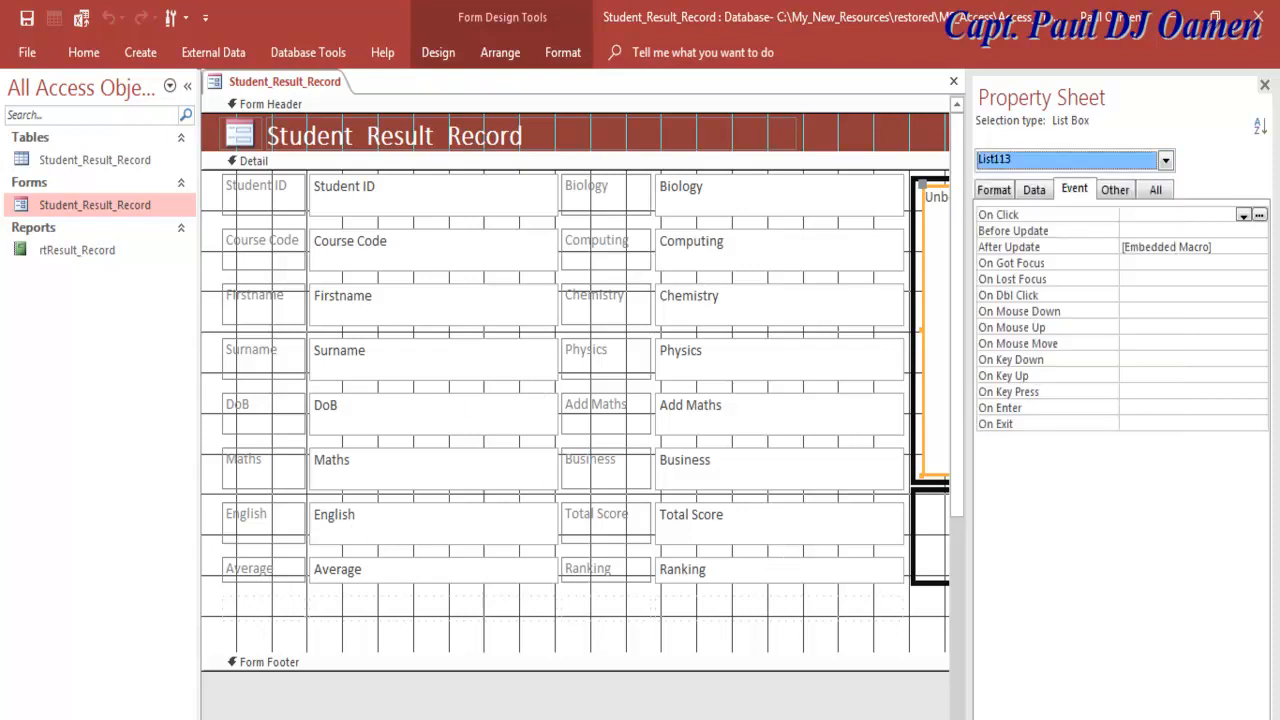
- Reopen the Print Report button's click code and change both List98 references to List113
left_click(768, 531)
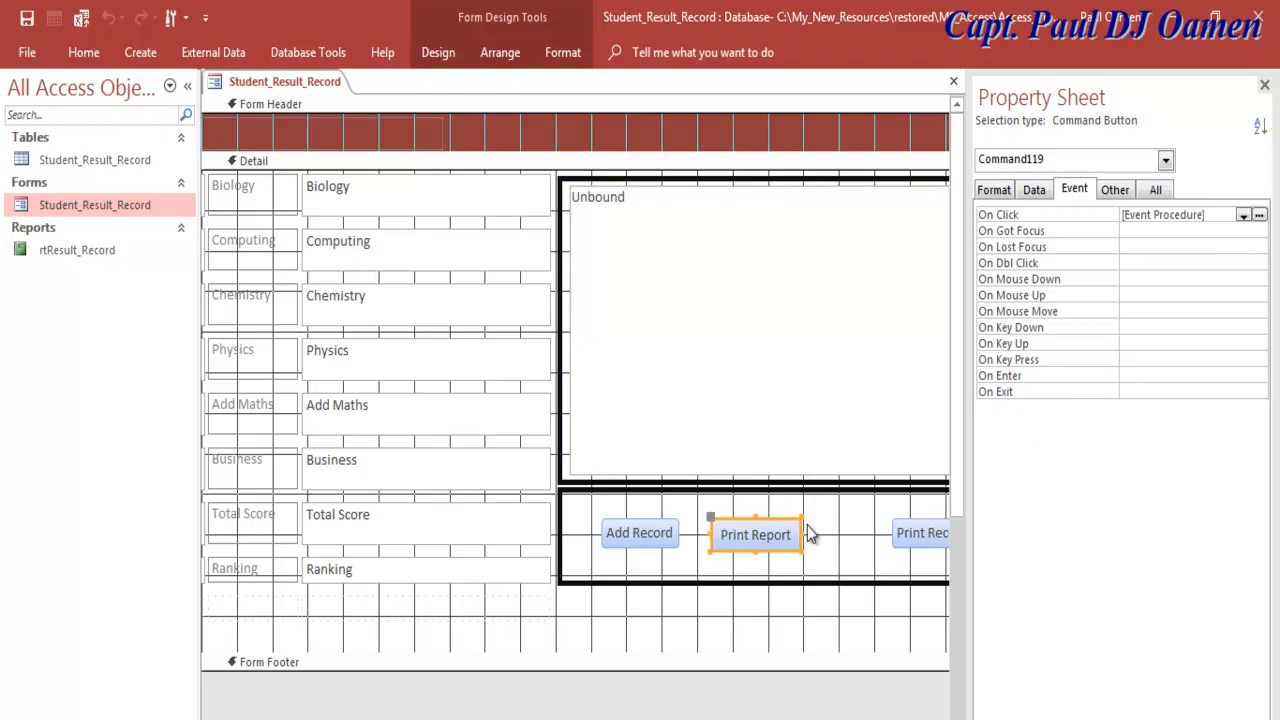
right_click(713, 519)
left_click(788, 138)
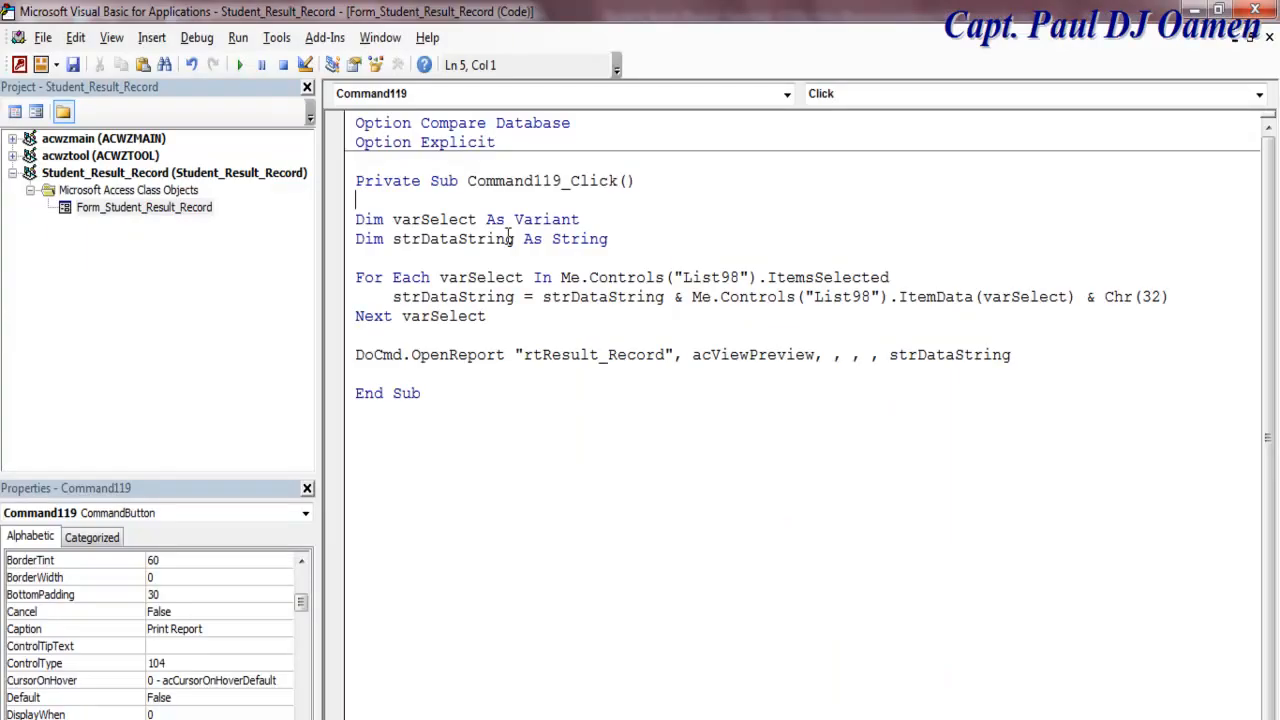
left_click_drag(740, 277, 720, 277)
type("113")
left_click_drag(874, 296, 857, 298)
type("113")
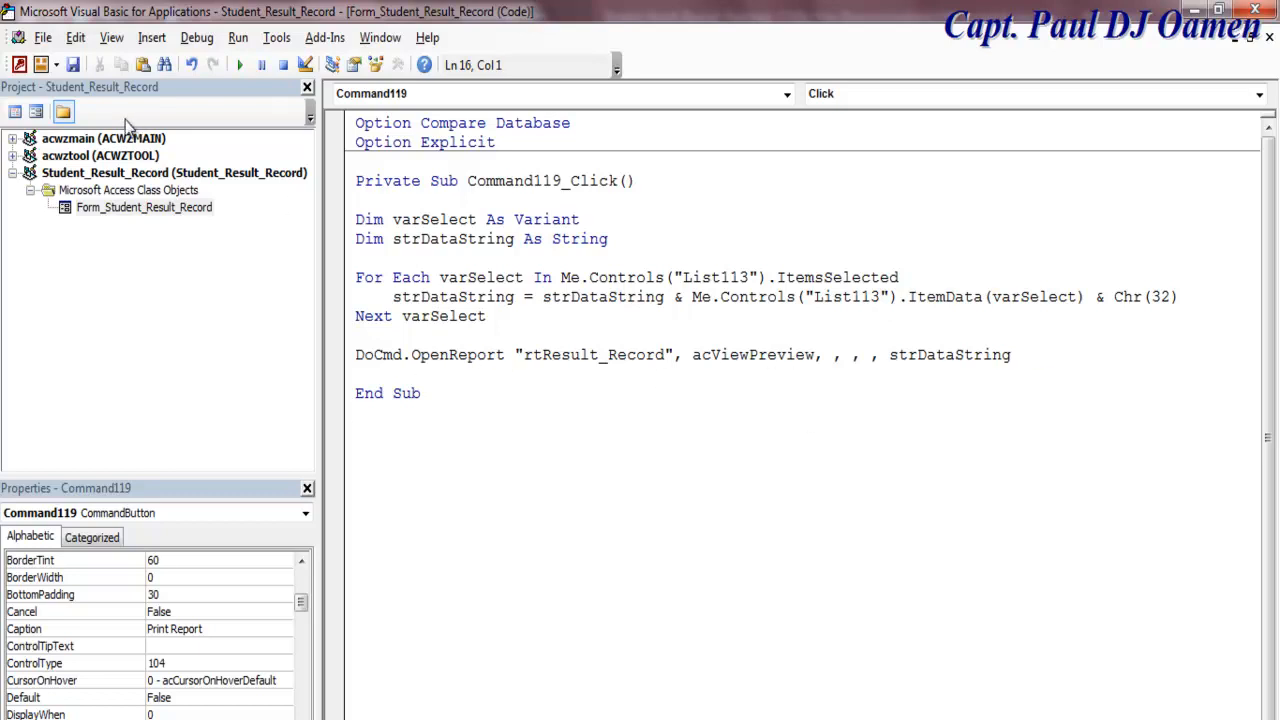
- Go back to the form, collapse the Navigation Pane, and run the Print Report button in Form View
left_click(36, 114)
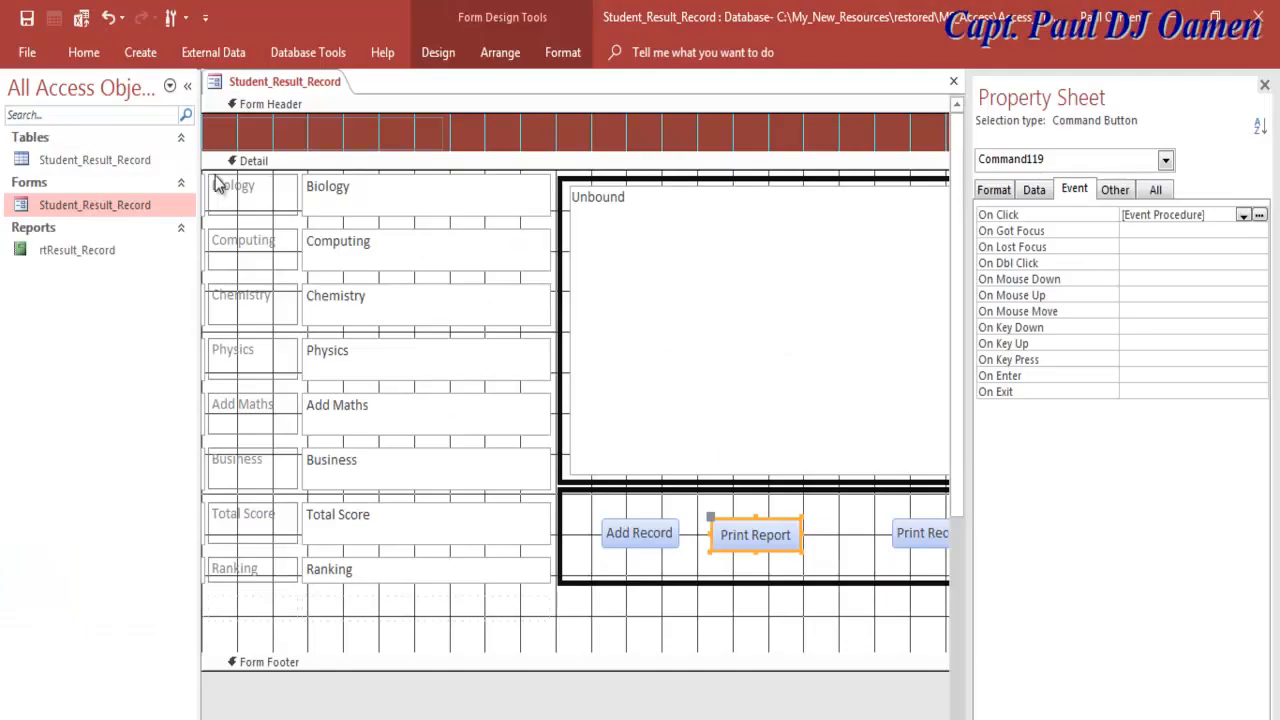
left_click(188, 87)
right_click(58, 90)
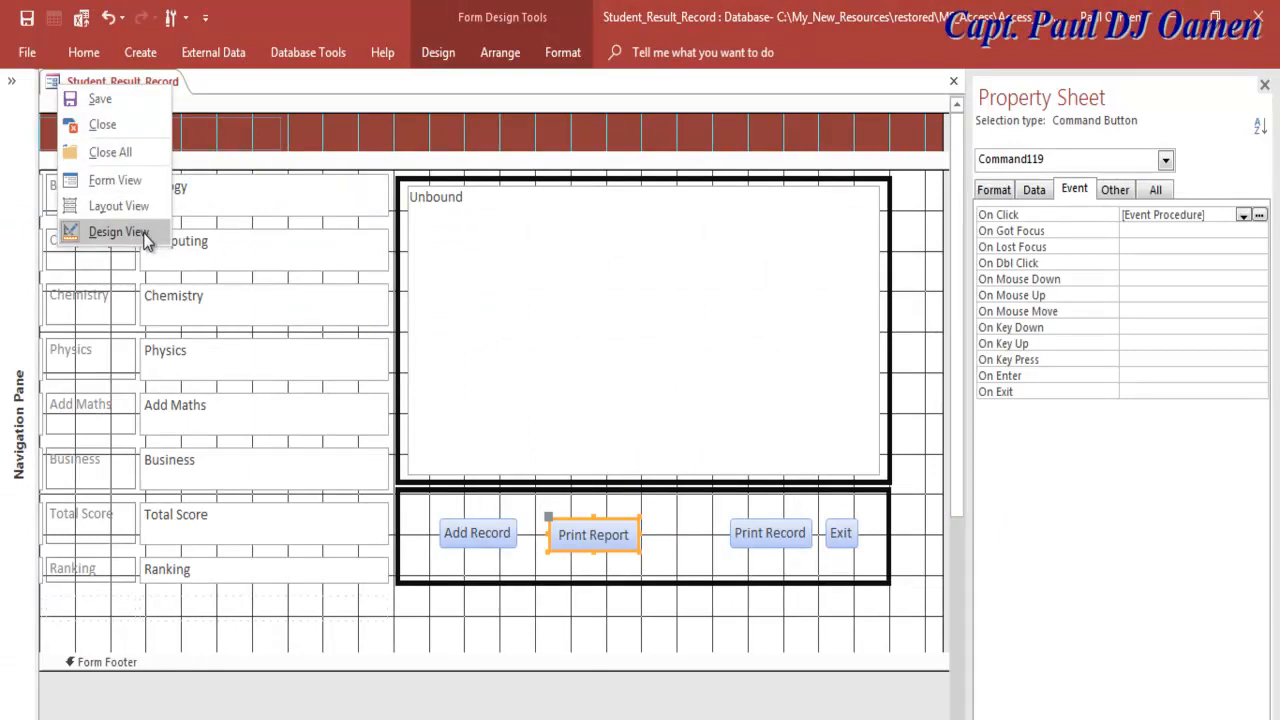
left_click(126, 180)
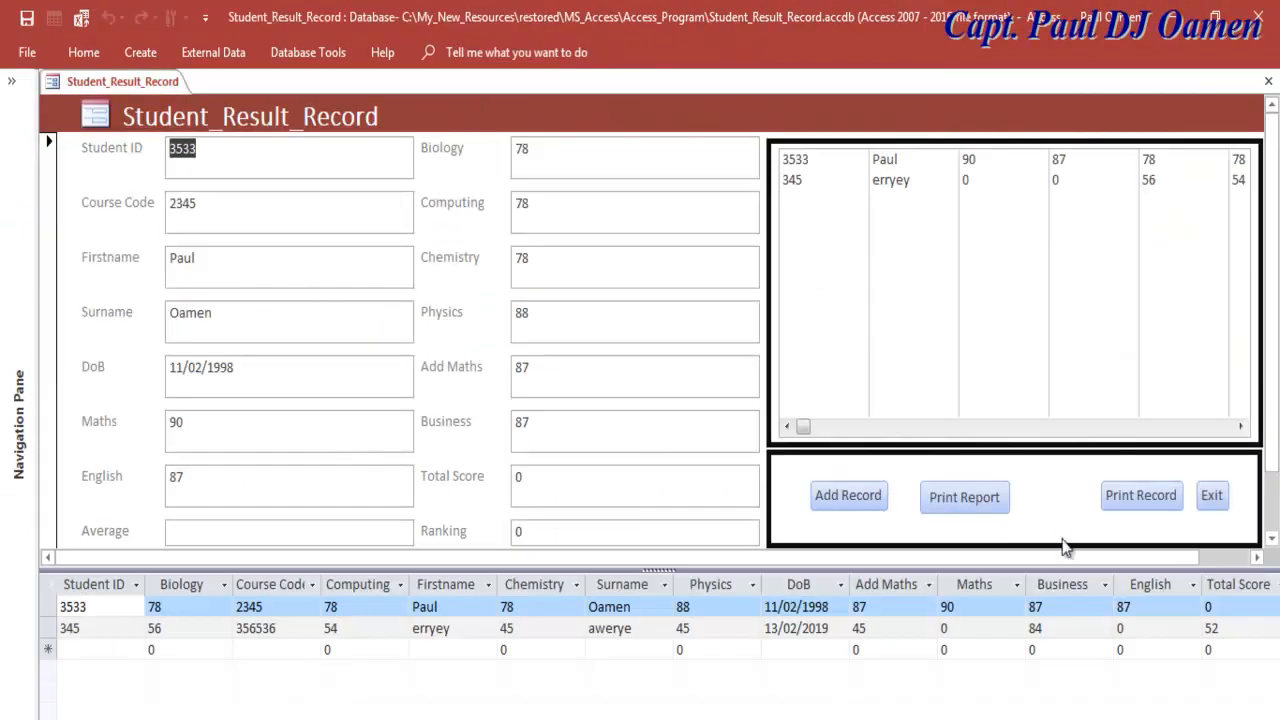
left_click(981, 505)
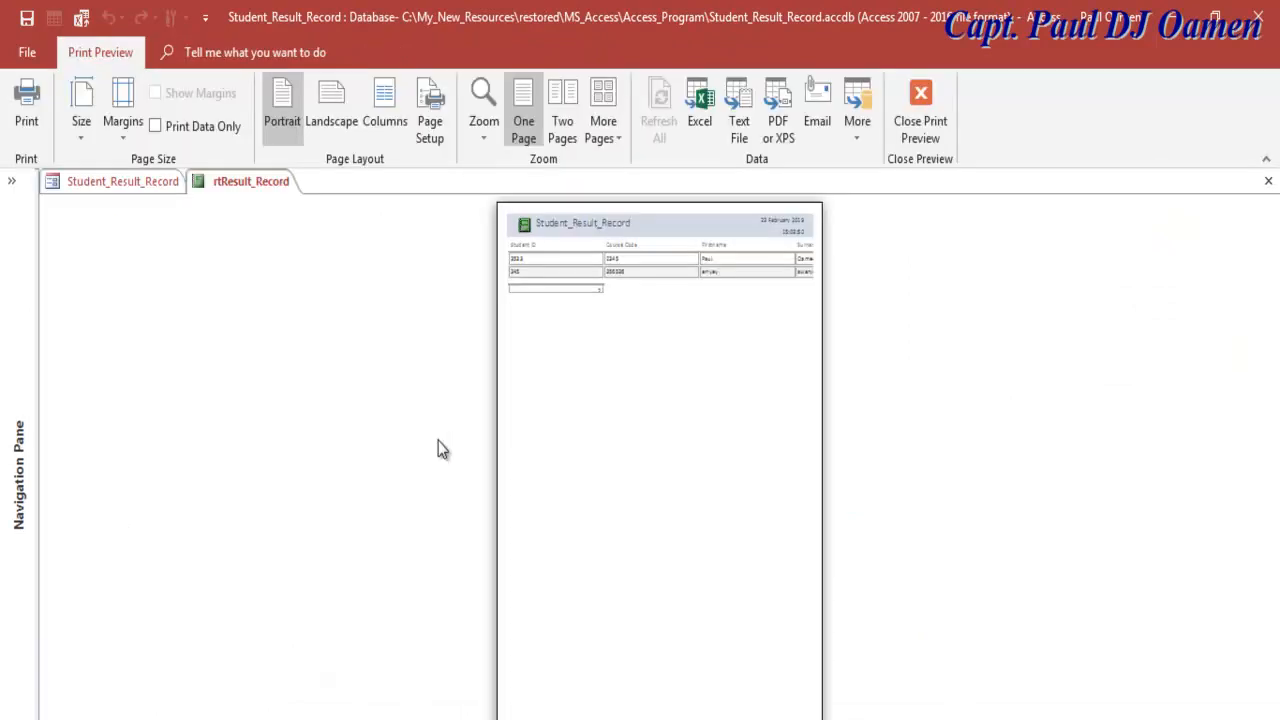
- Examine the header and student rows of the rtResult_Record print preview up close, and close the report
left_click(667, 374)
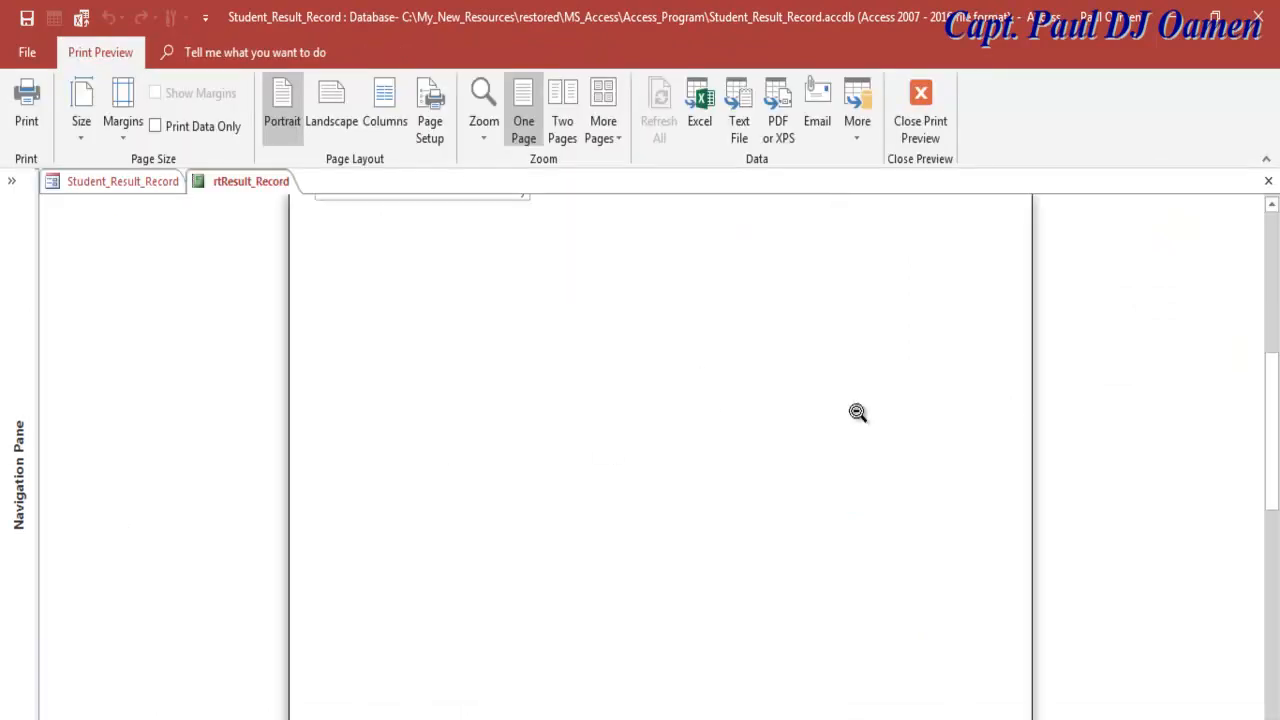
left_click_drag(1271, 434, 1271, 364)
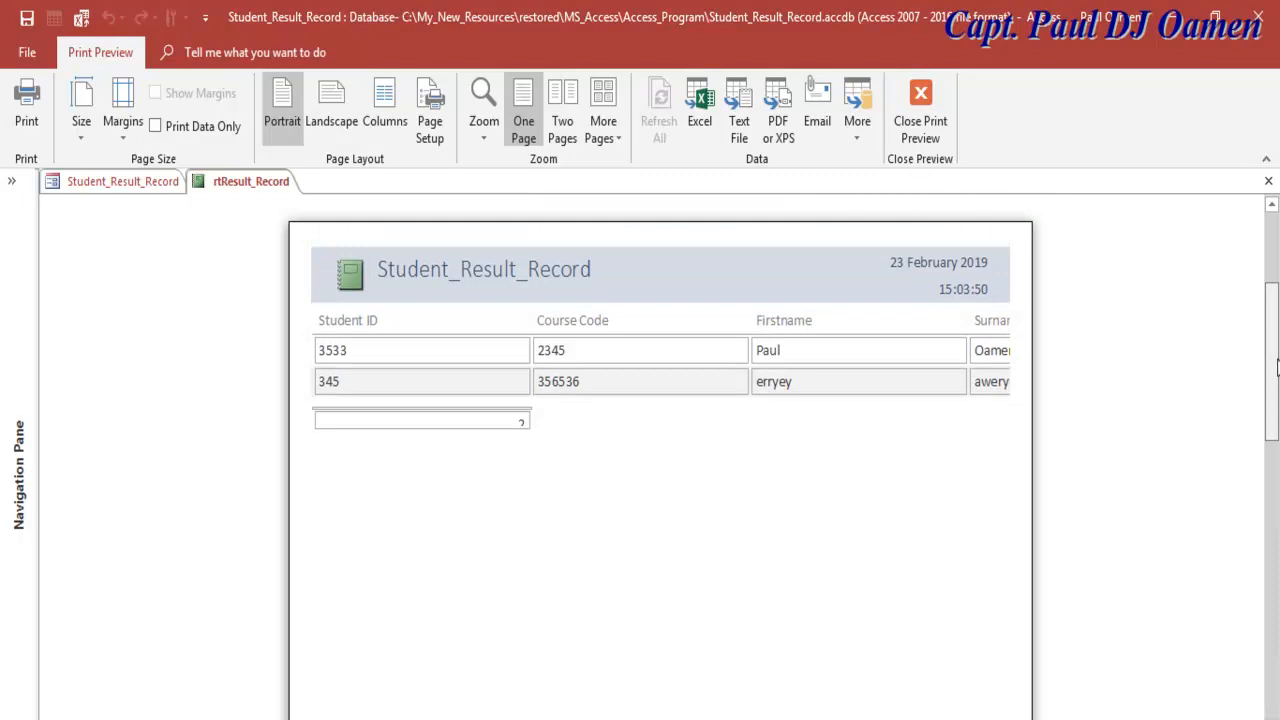
left_click(692, 543)
left_click_drag(256, 187, 180, 187)
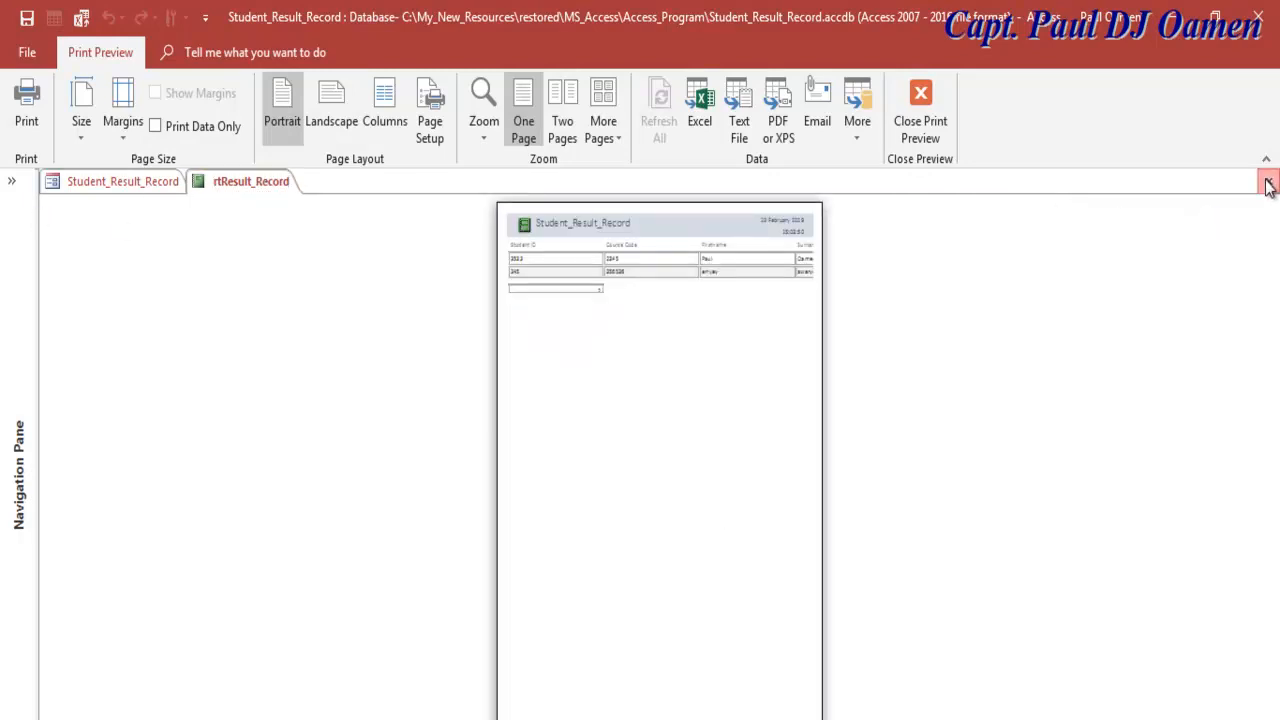
left_click(1267, 181)
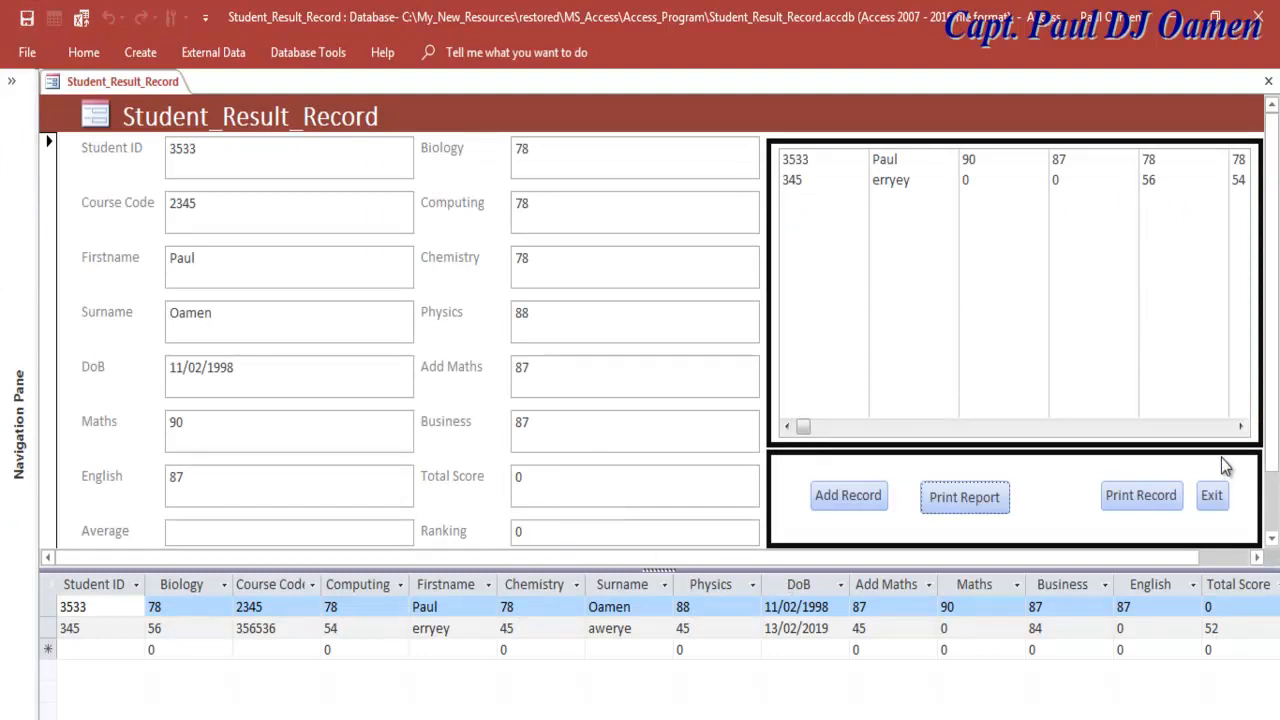
left_click(216, 264)
left_click(565, 327)
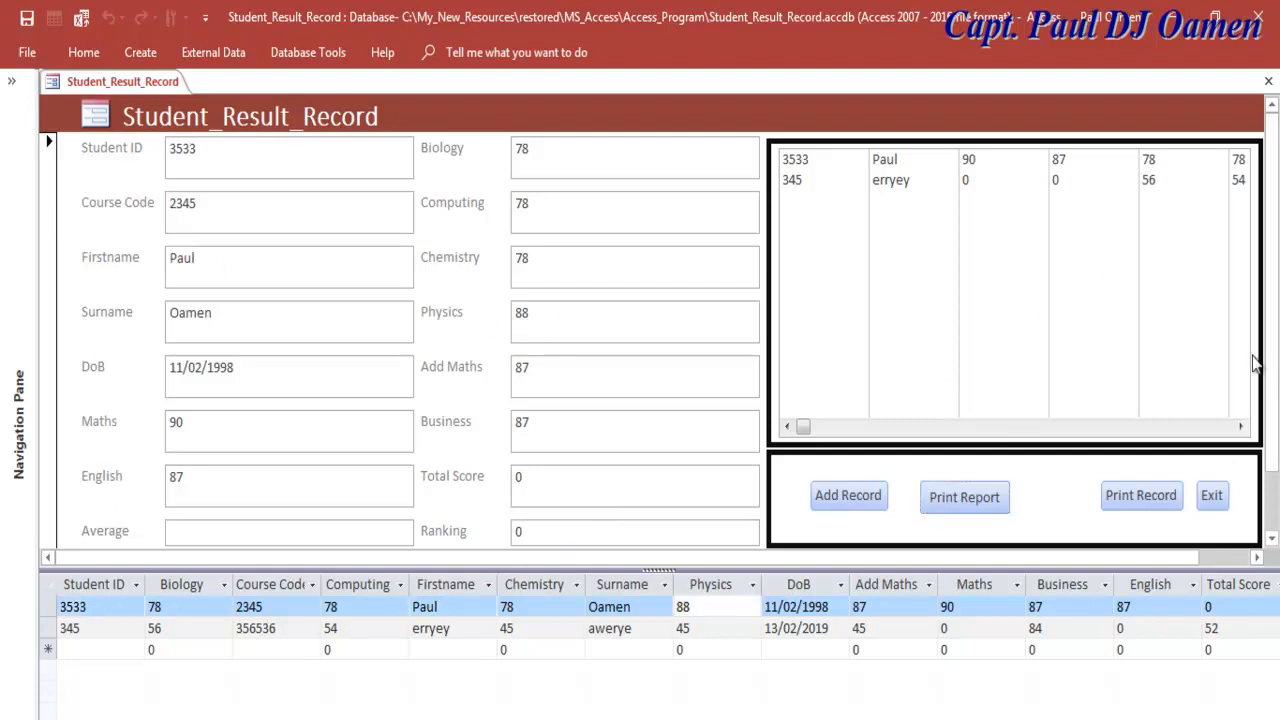
left_click_drag(1274, 396, 1275, 487)
scroll(517, 326, "up", 2)
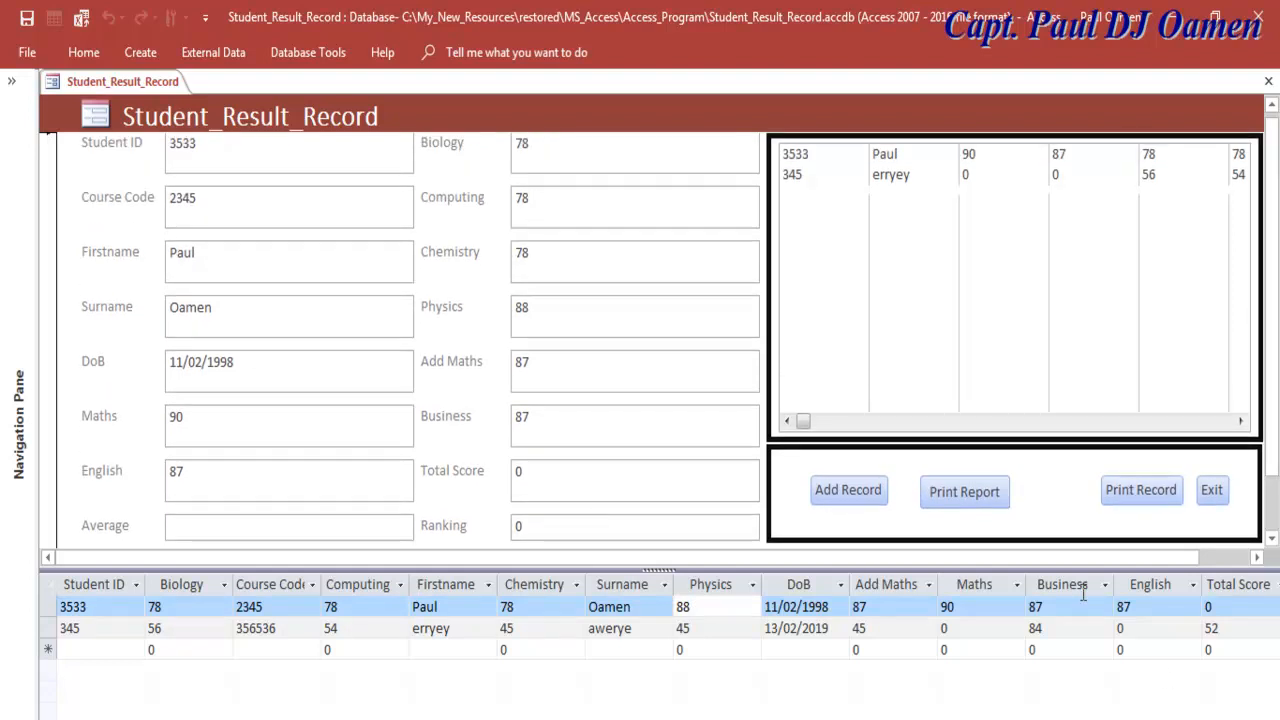
- Return the form to Design View and select the eight text boxes from Student ID to Average, showing their format properties
right_click(63, 87)
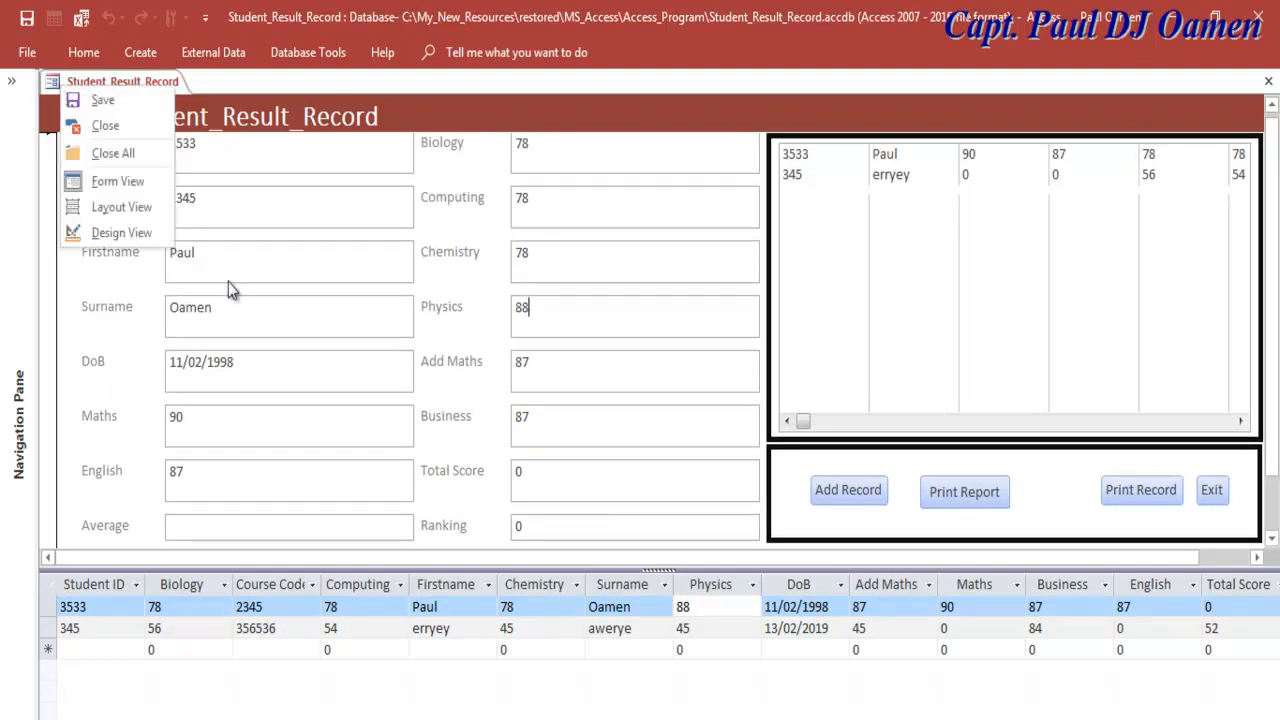
left_click(121, 233)
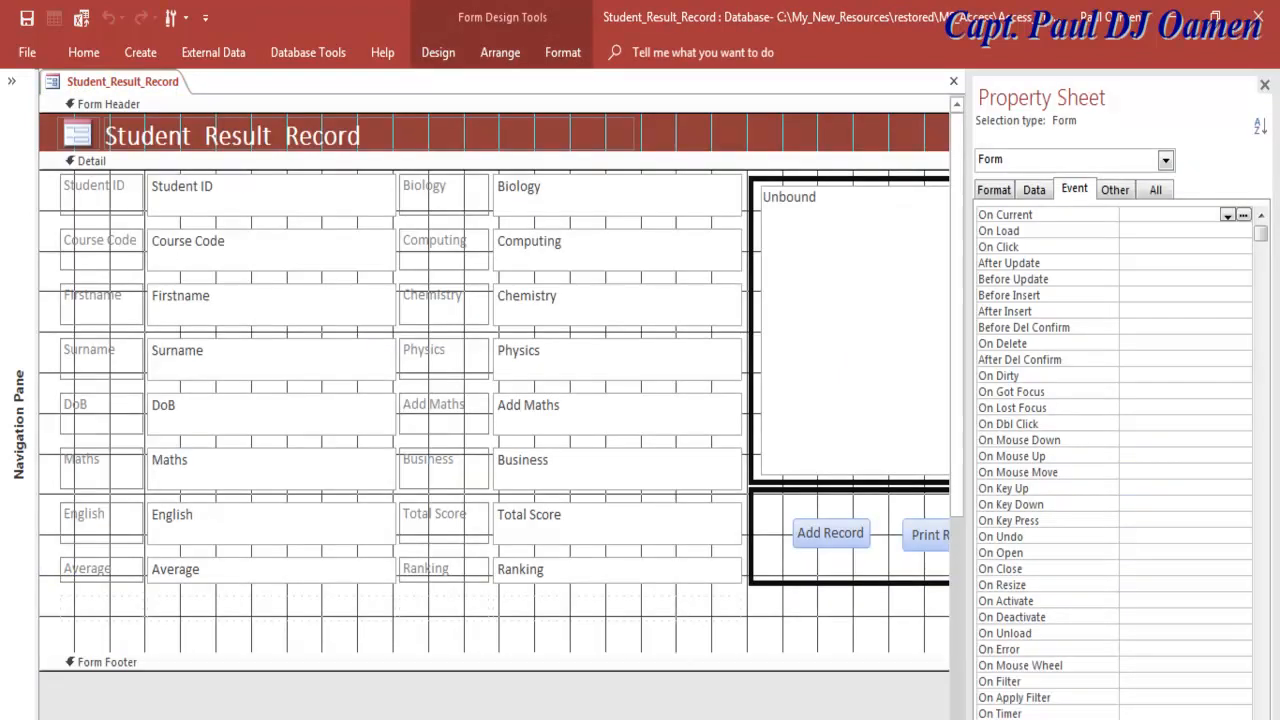
left_click(265, 200)
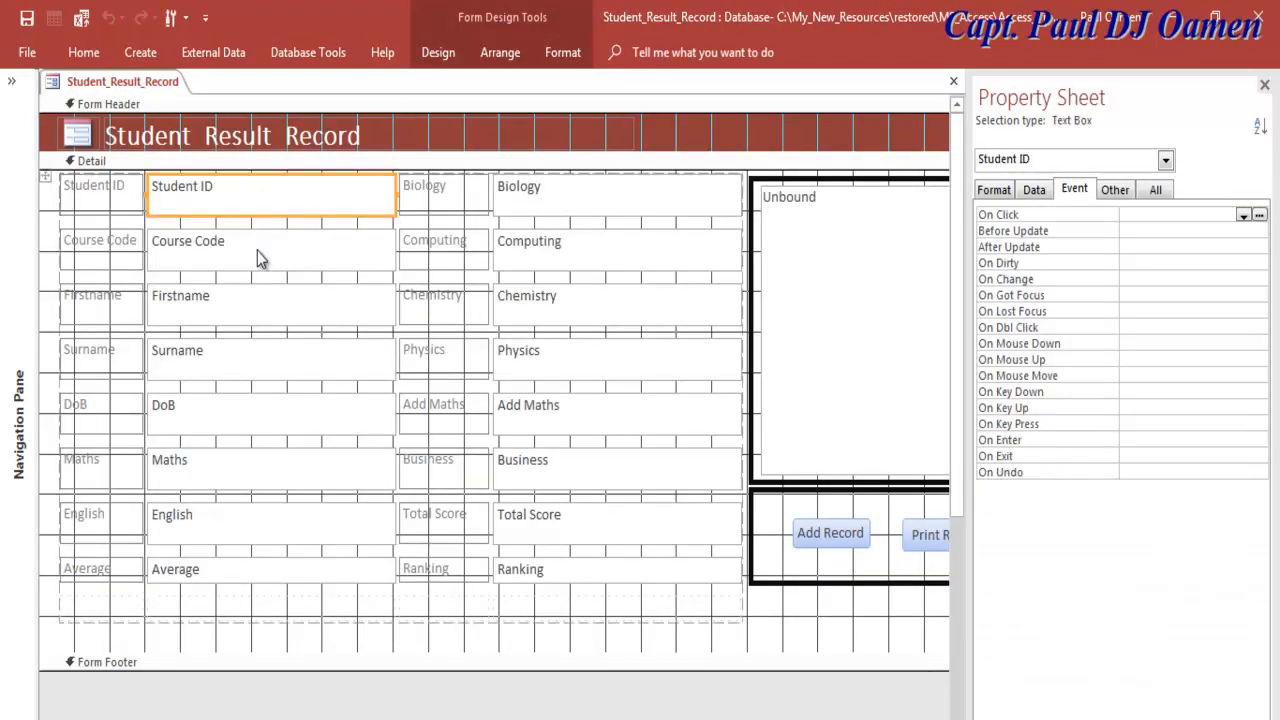
left_click(257, 250, "shift")
left_click(254, 306, "shift")
left_click(262, 359, "shift")
left_click(278, 420, "shift")
left_click(272, 470, "shift")
left_click(270, 515, "shift")
left_click(282, 569, "shift")
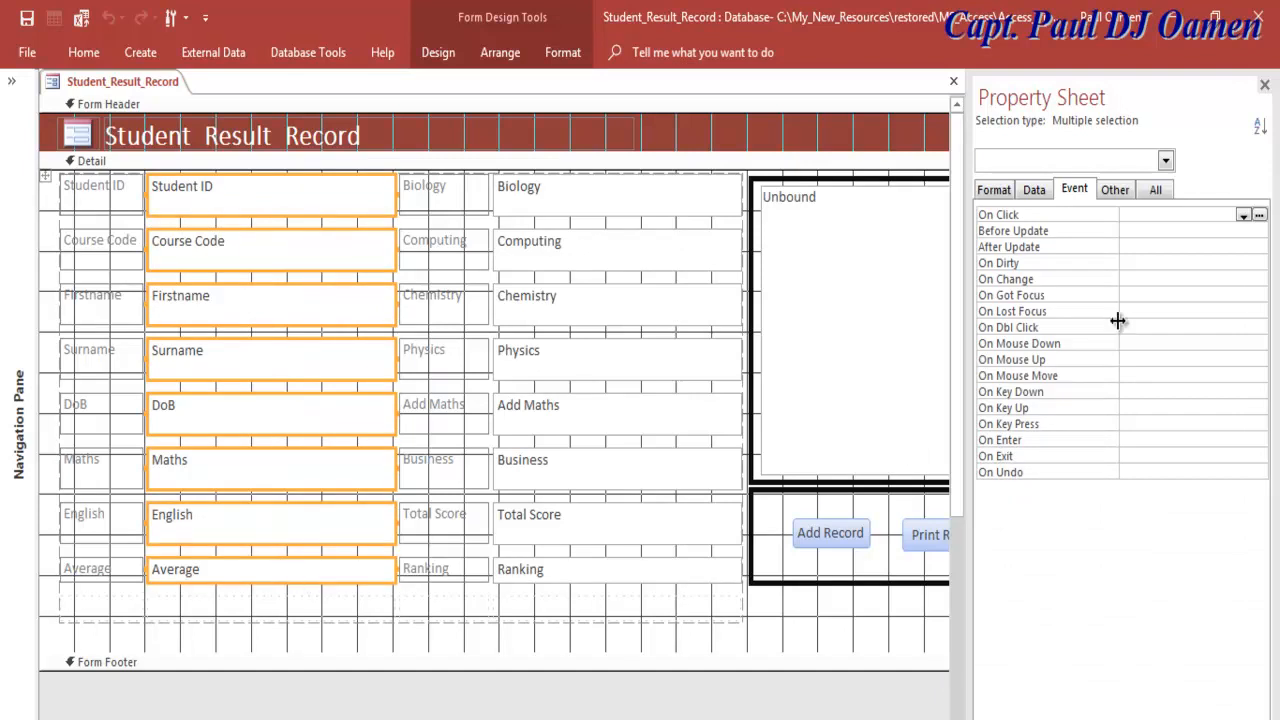
left_click(994, 189)
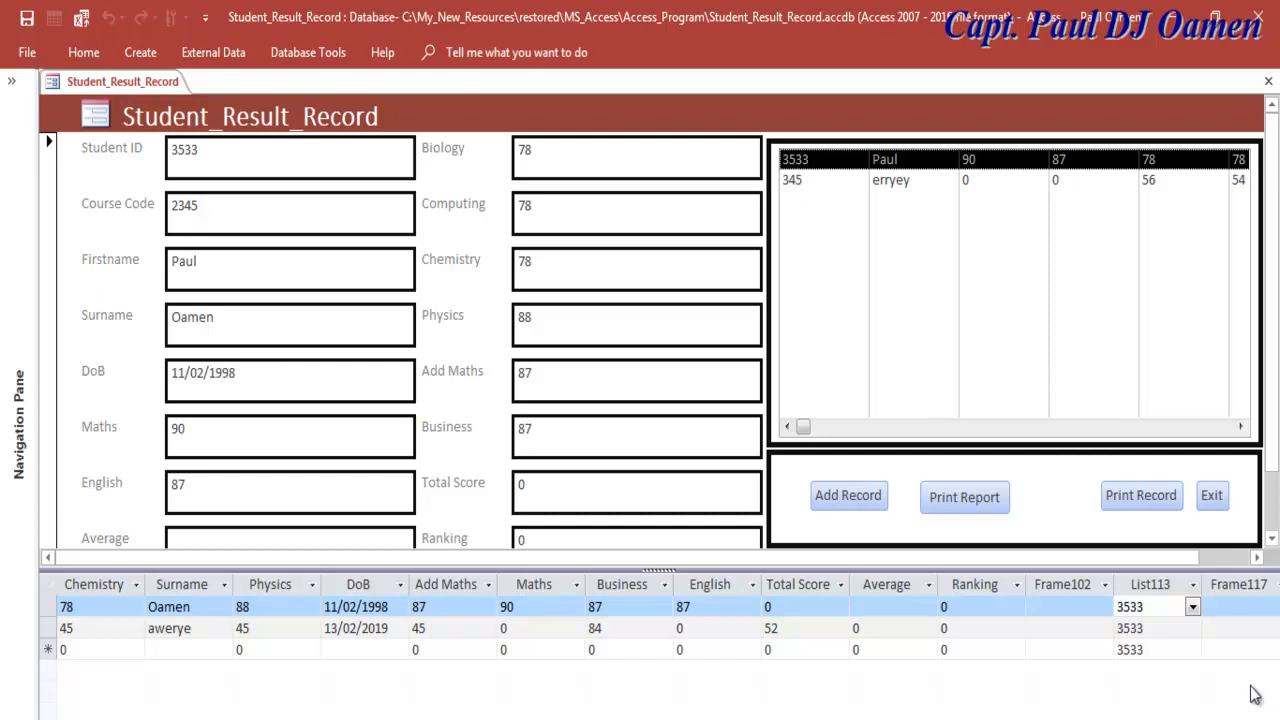
- Reopen the form in Design View and set the font colour of all field labels in both columns to Text 1, Lighter 5%
right_click(56, 88)
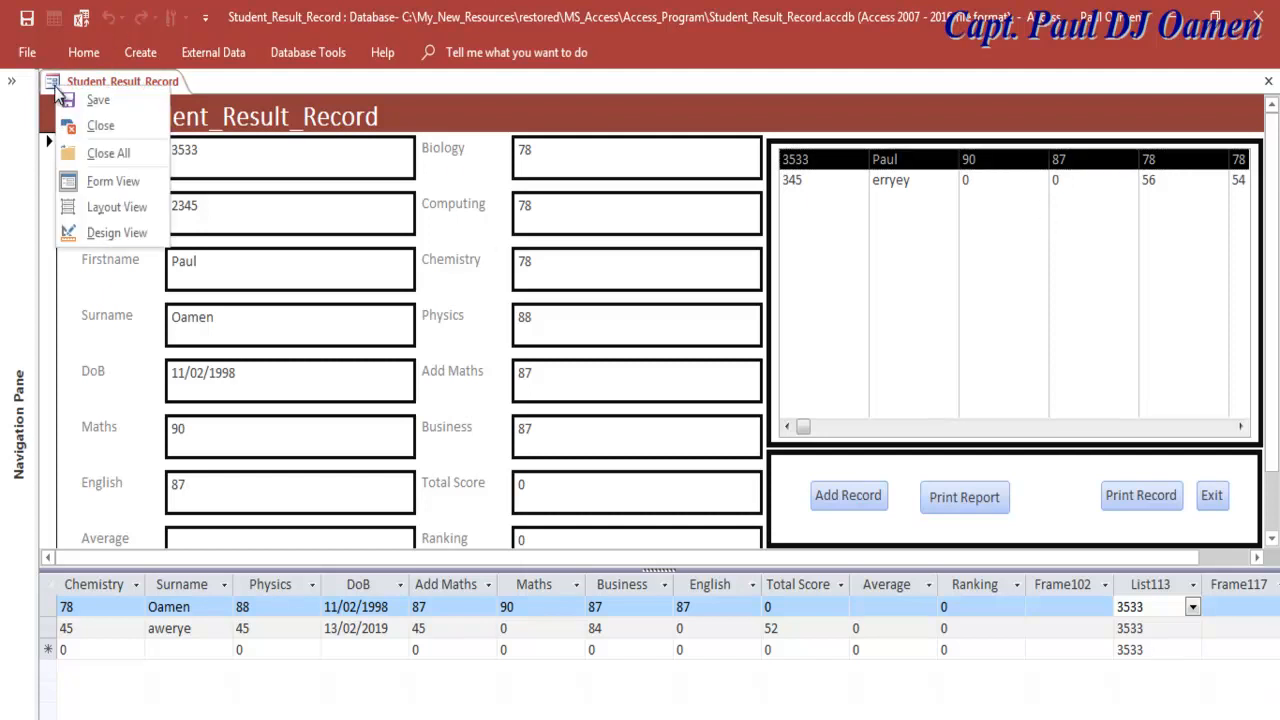
left_click(118, 233)
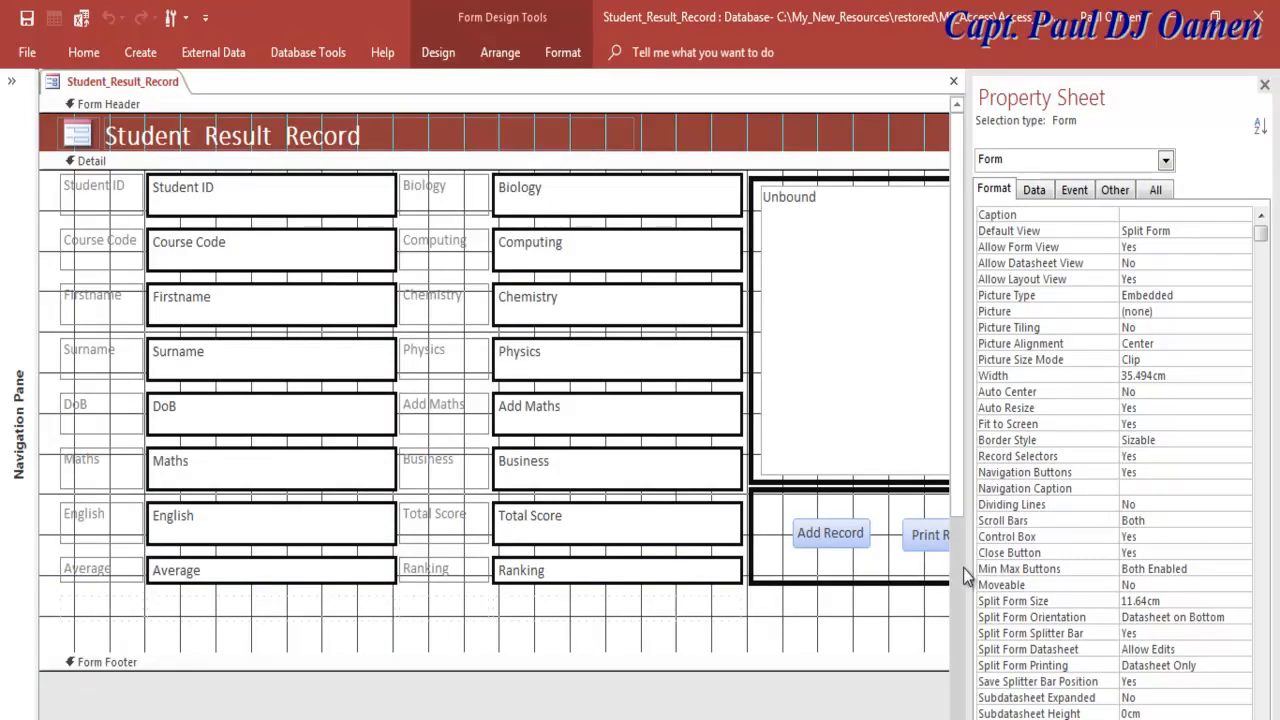
left_click(92, 191)
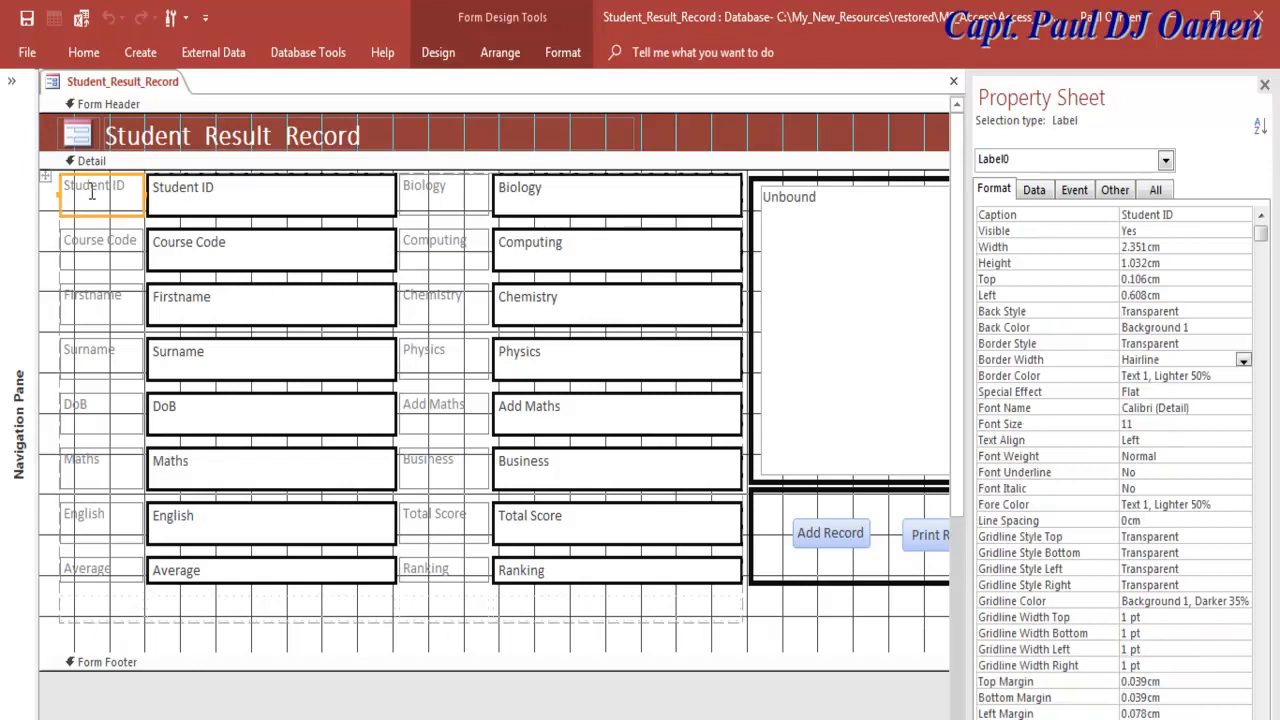
left_click(112, 250, "shift")
left_click(108, 305, "shift")
left_click(100, 358, "shift")
left_click(89, 413, "shift")
left_click(90, 465, "shift")
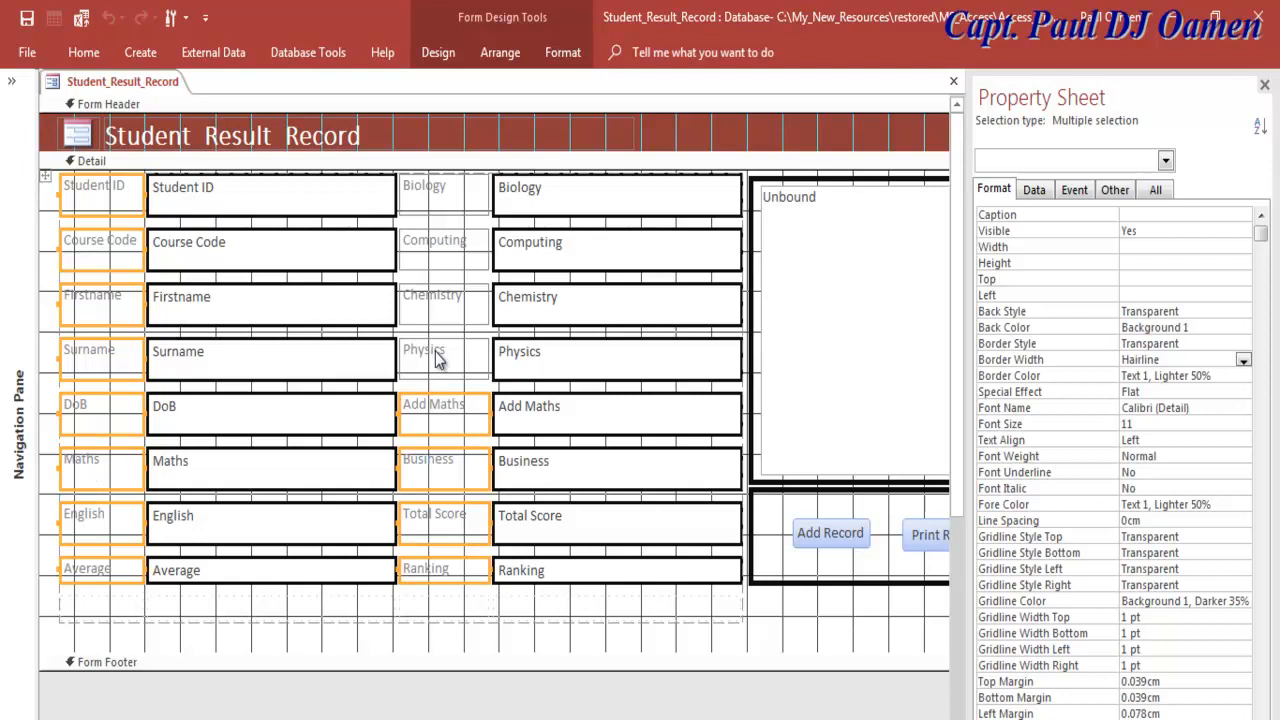
left_click(437, 350, "shift")
left_click(436, 298, "shift")
left_click(437, 241)
left_click(430, 186, "shift")
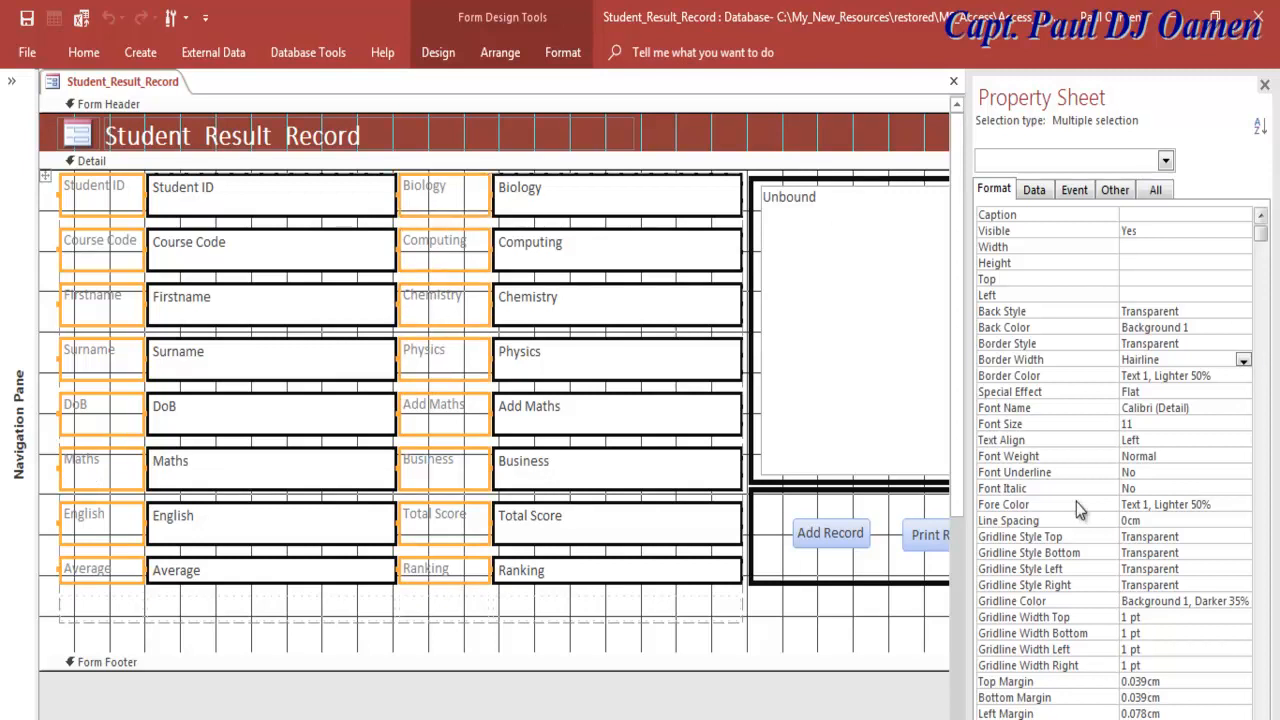
left_click(1238, 504)
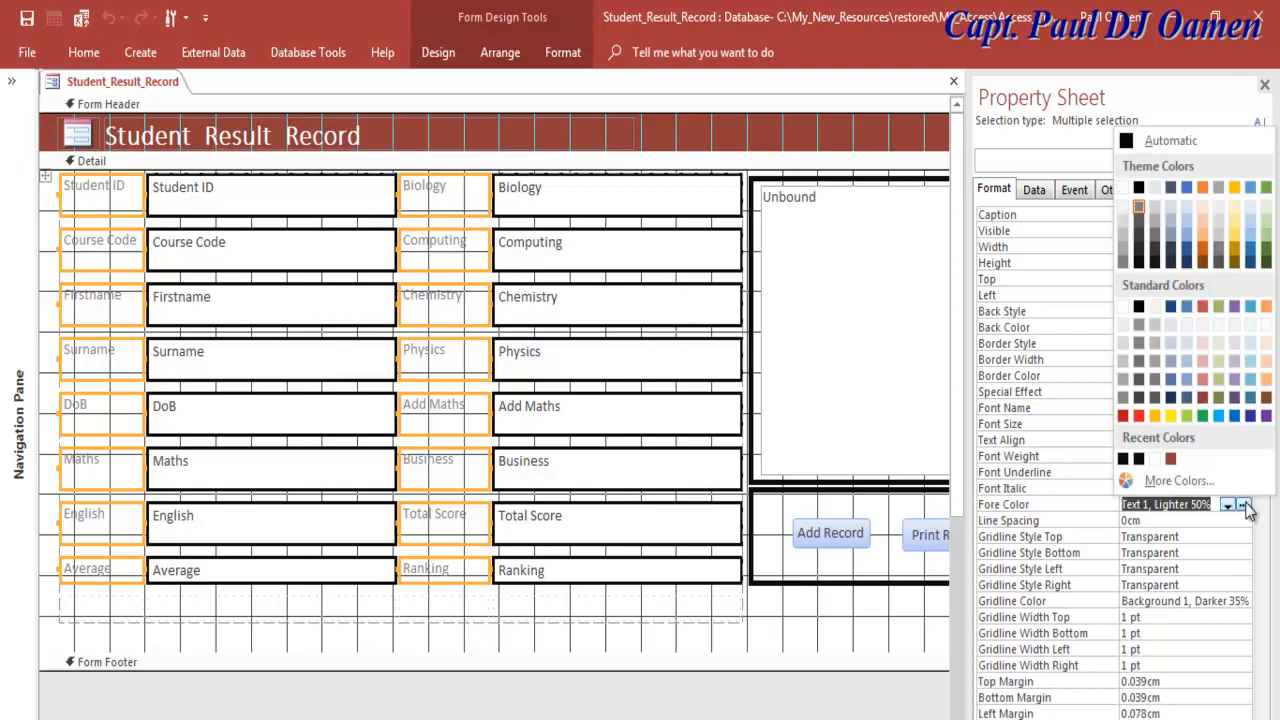
left_click(1138, 263)
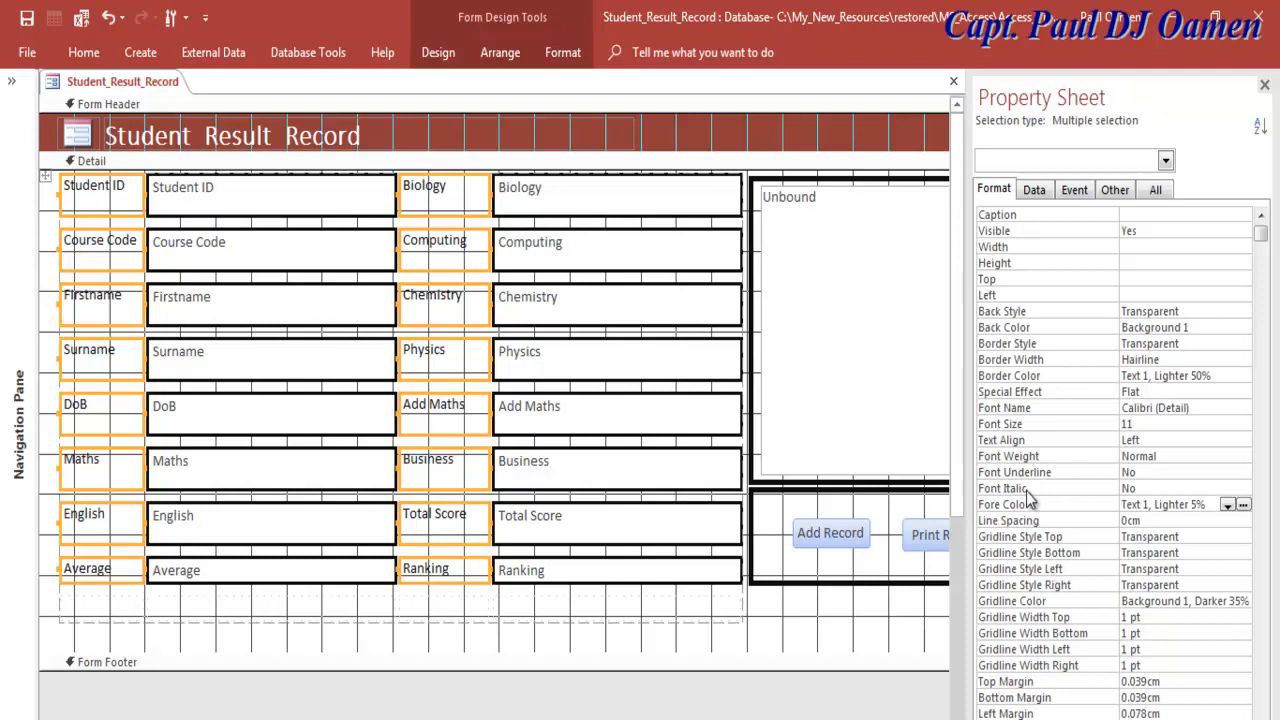
- Set the font weight of the selected field labels to Bold
left_click(1208, 456)
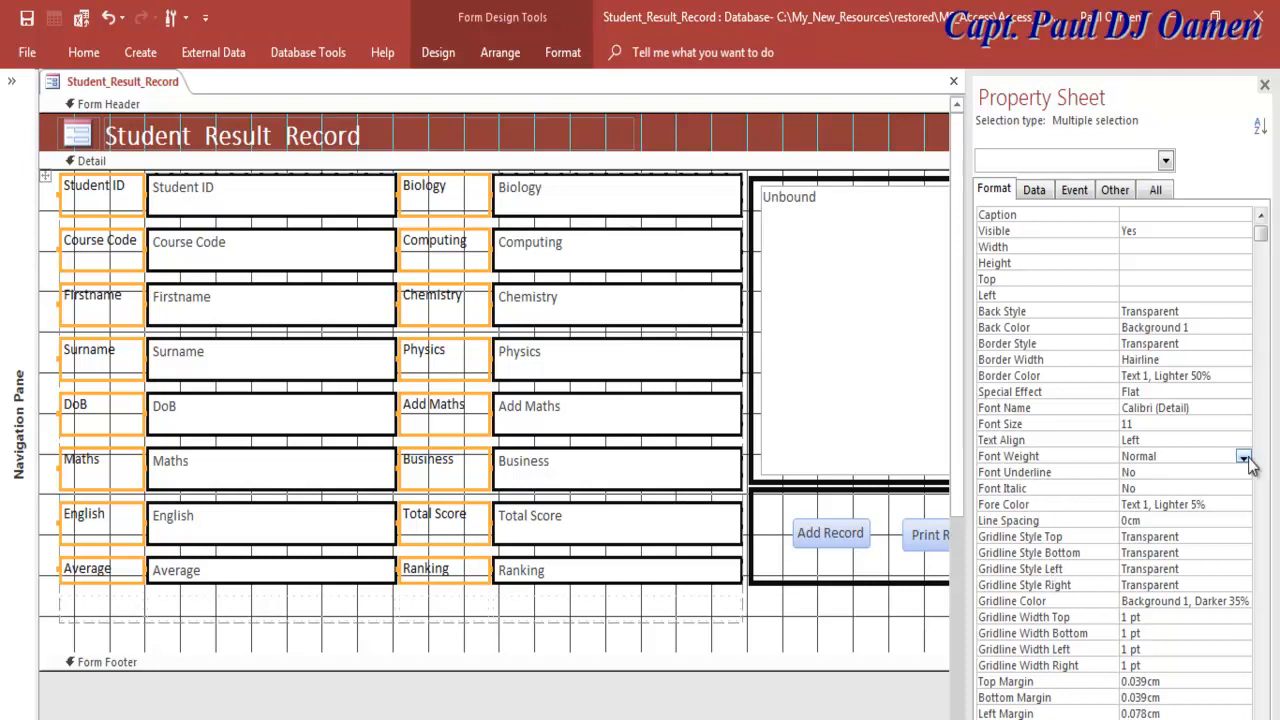
left_click(1245, 459)
left_click(1160, 561)
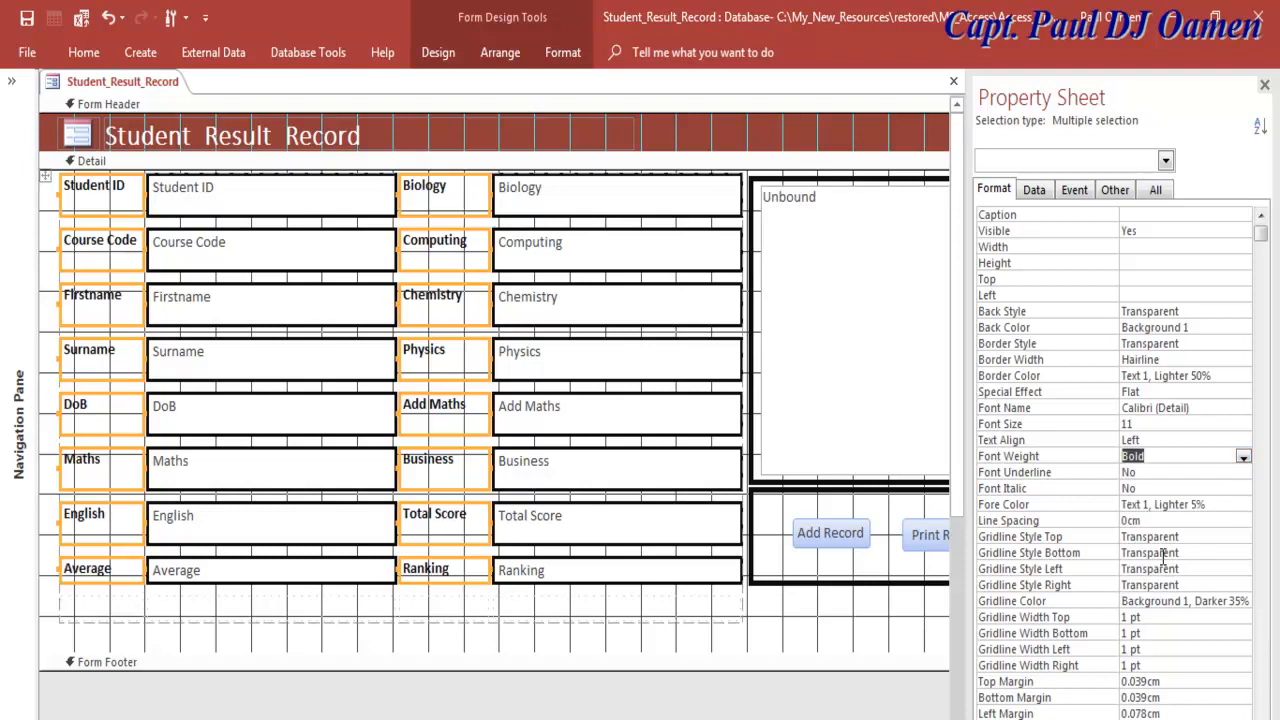
- Make the text in all the field text boxes of both columns bold
left_click(252, 206)
left_click(250, 250, "shift")
left_click(250, 301, "shift")
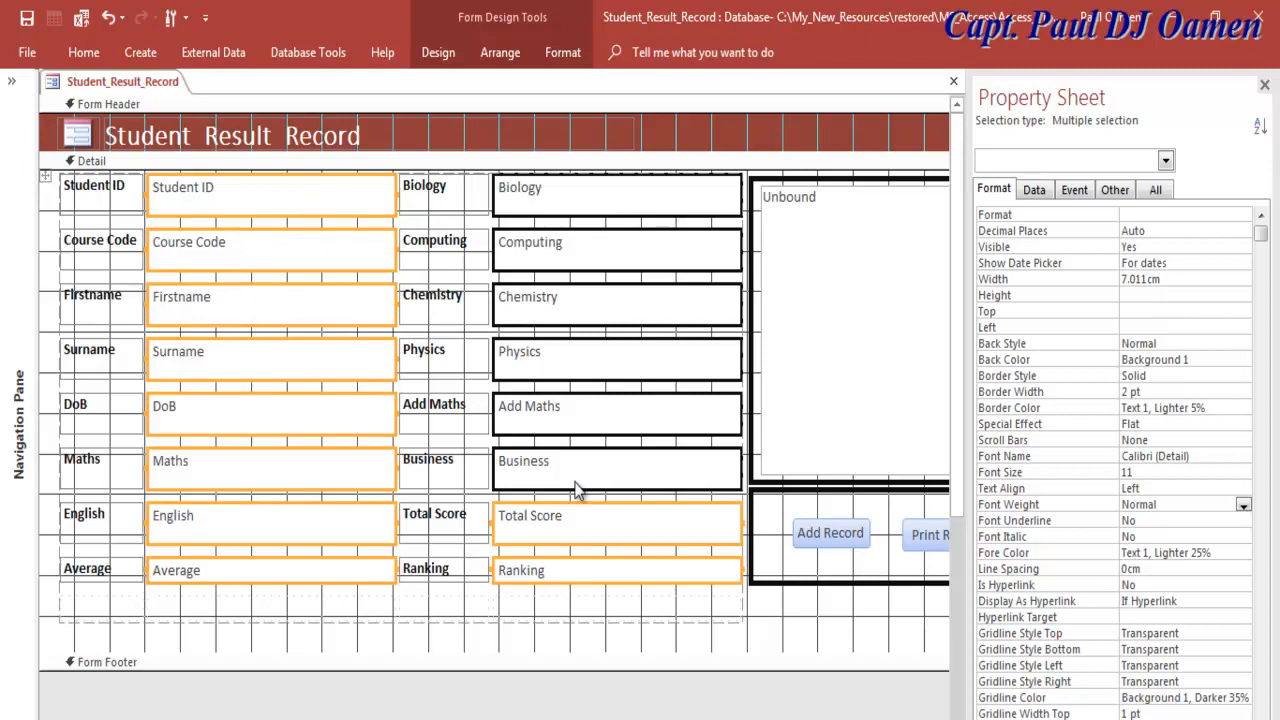
left_click(575, 472, "shift")
left_click(576, 428, "shift")
left_click(569, 370, "shift")
left_click(557, 315, "shift")
left_click(553, 252, "shift")
left_click(556, 202, "shift")
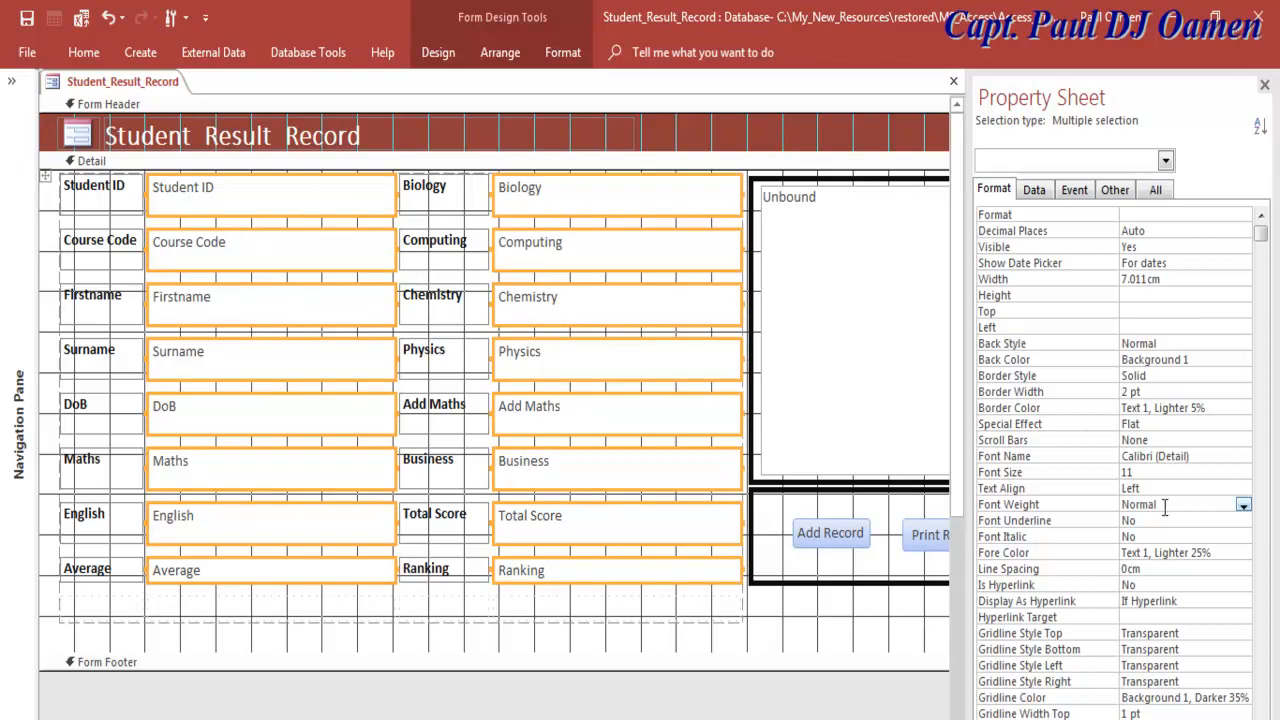
left_click(1243, 505)
left_click(1170, 610)
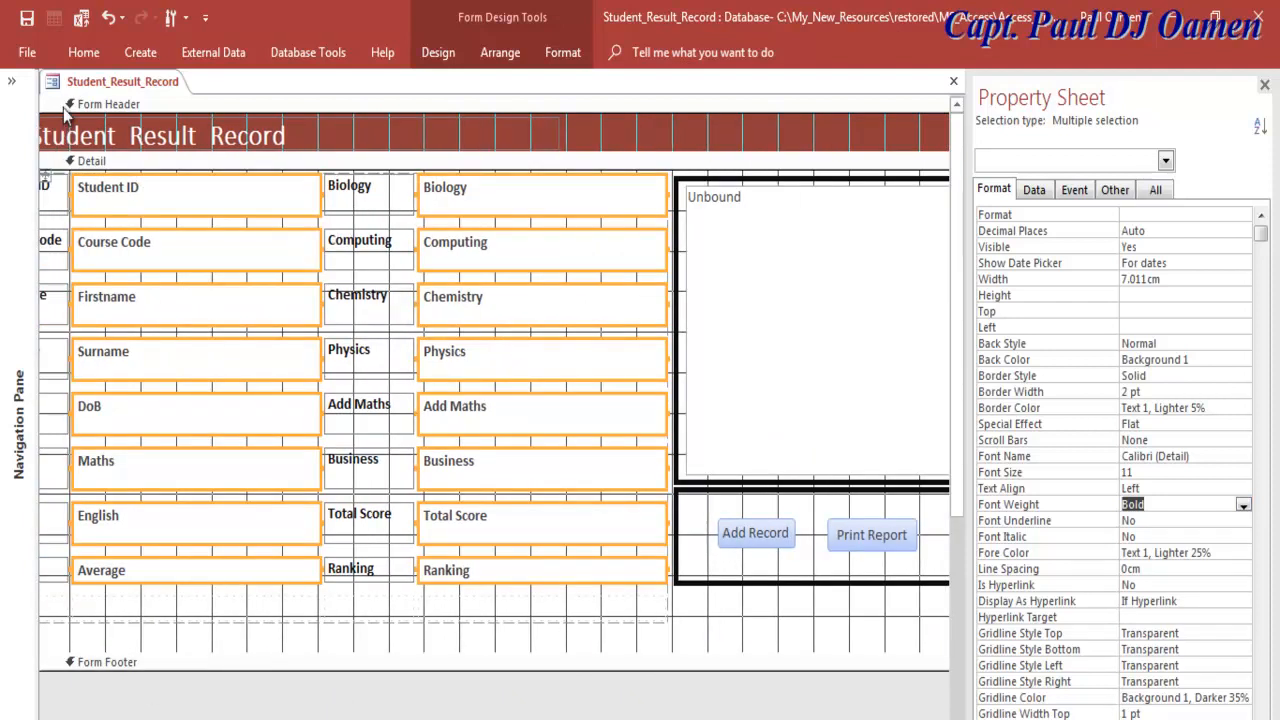
- Show the form in Form View and lower the datasheet splitter slightly so the Average and Ranking boxes fit completely
left_click(346, 650)
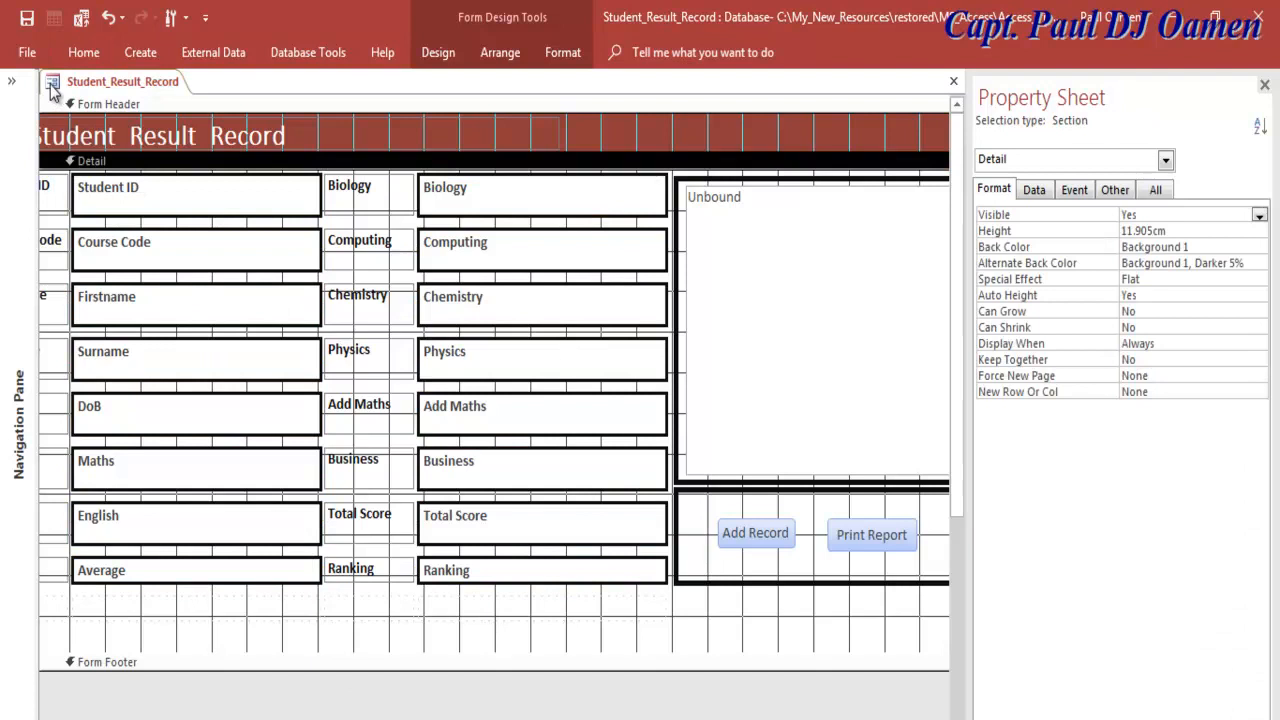
right_click(52, 90)
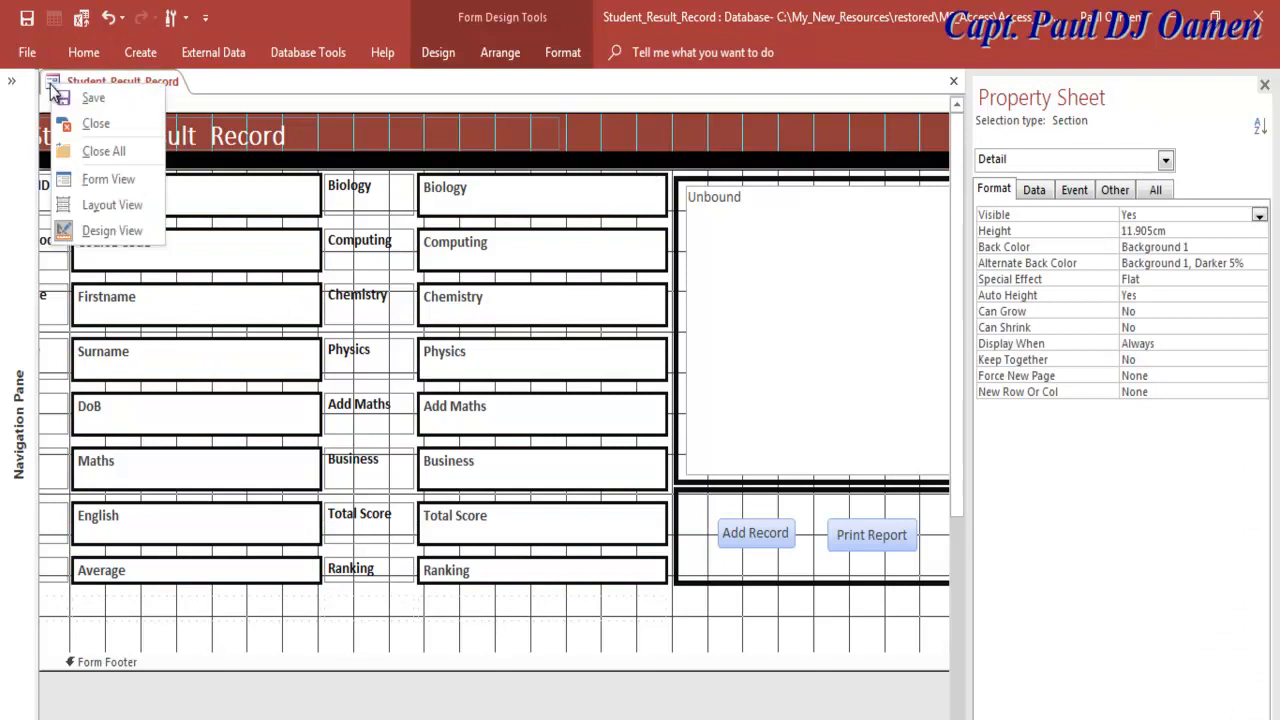
left_click(117, 181)
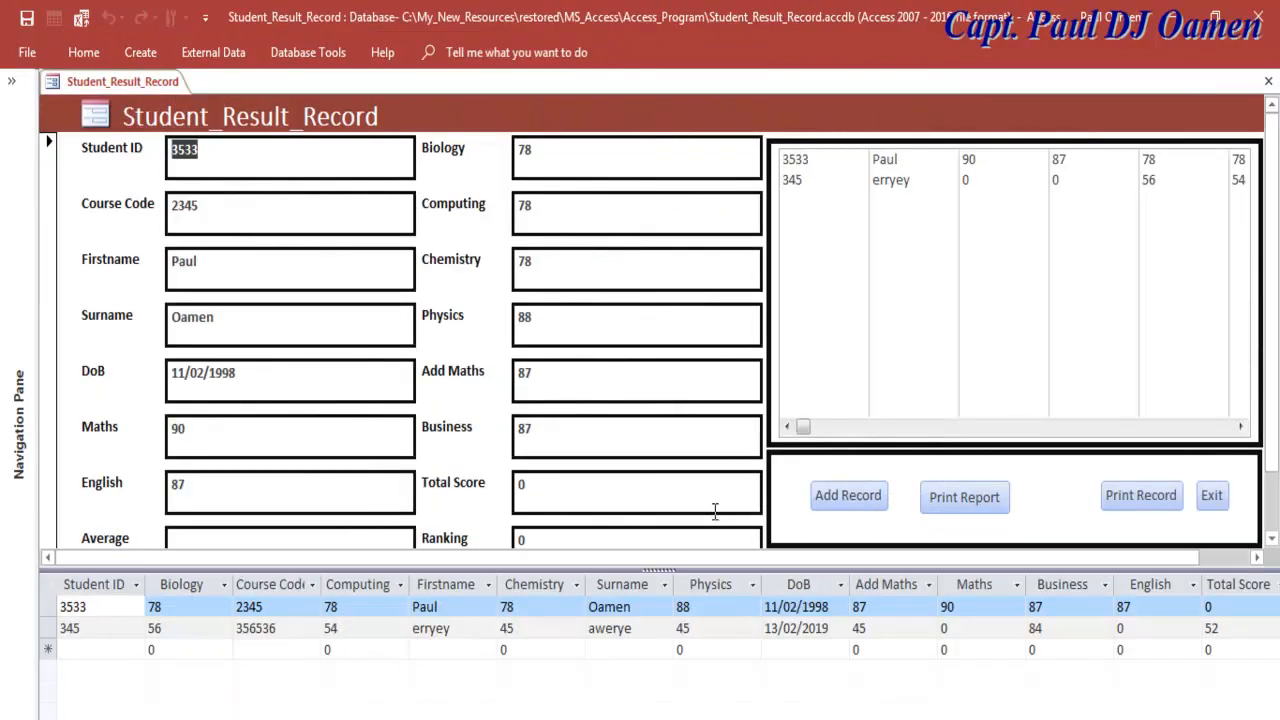
left_click(568, 500)
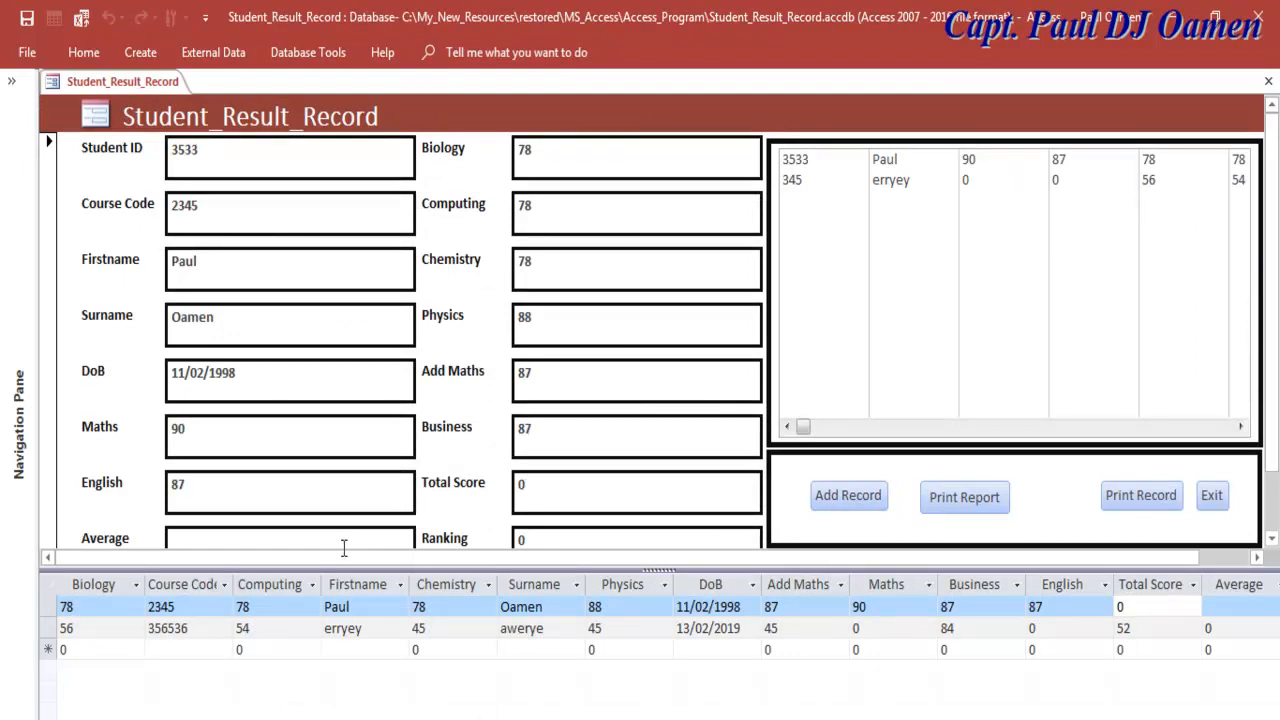
left_click(545, 543)
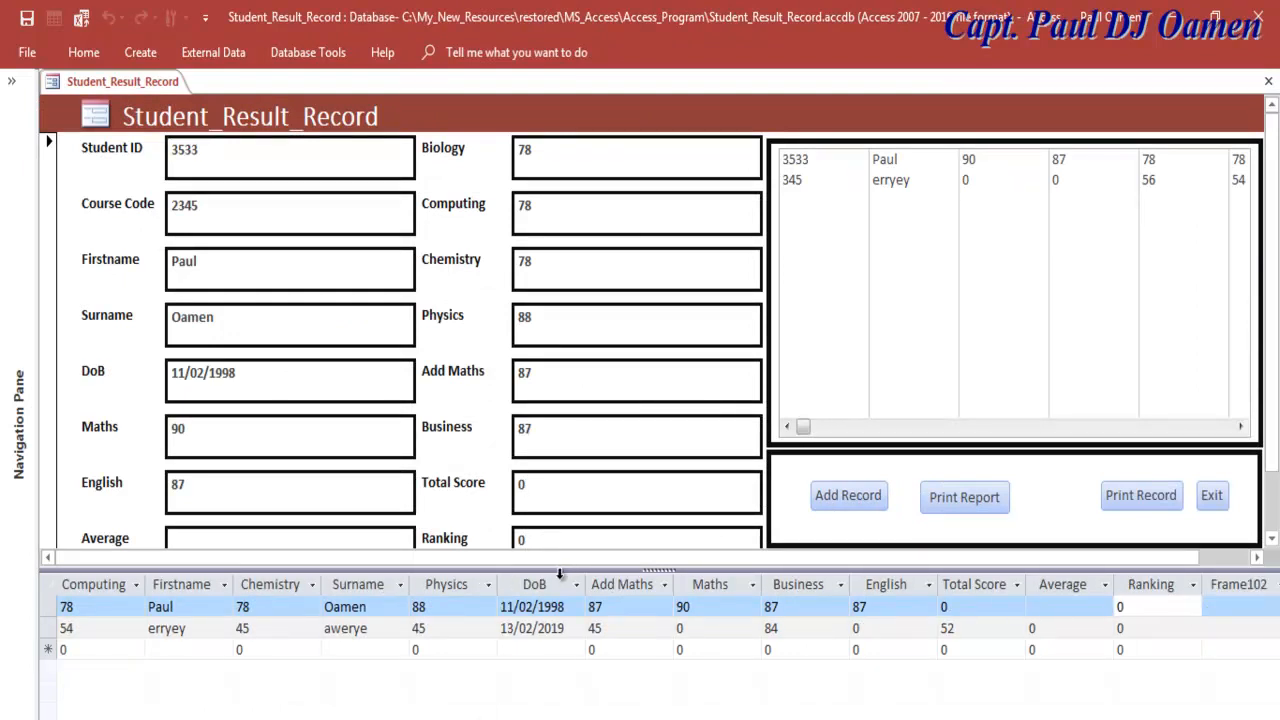
left_click_drag(561, 575, 562, 588)
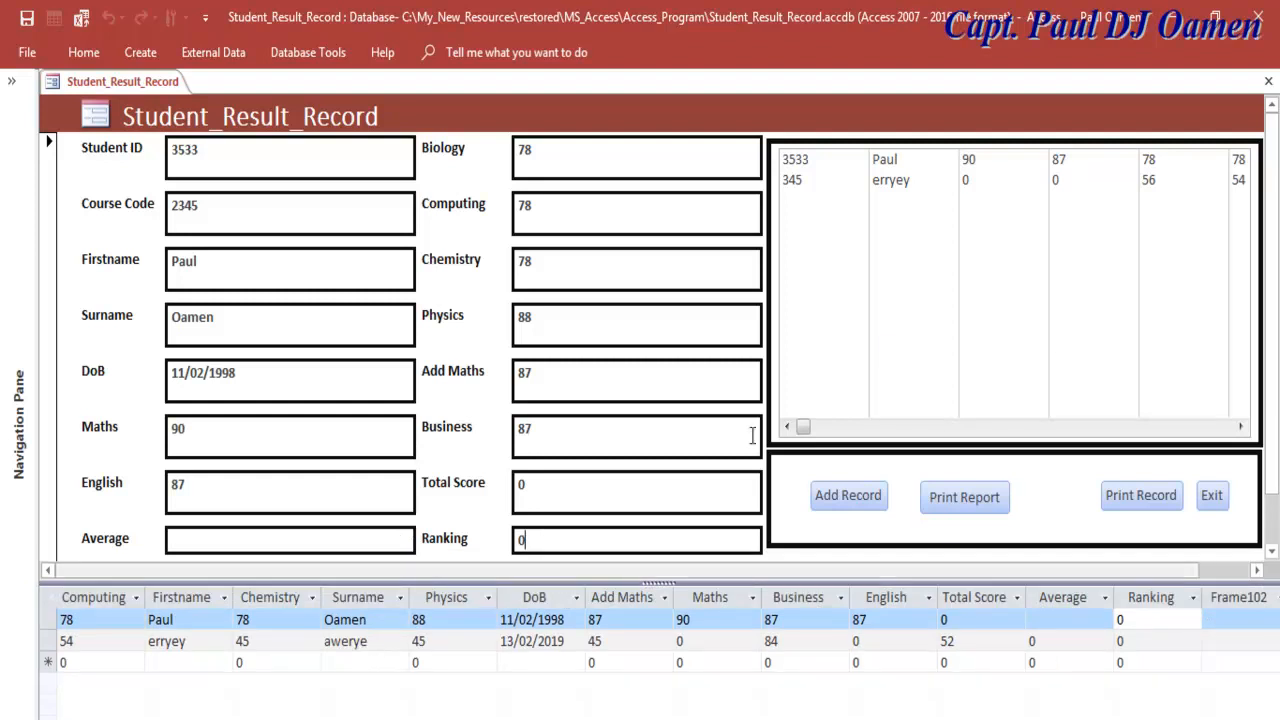
- Choose the second student in the list box and replace that record's first name and surname with a proper name
left_click(908, 185)
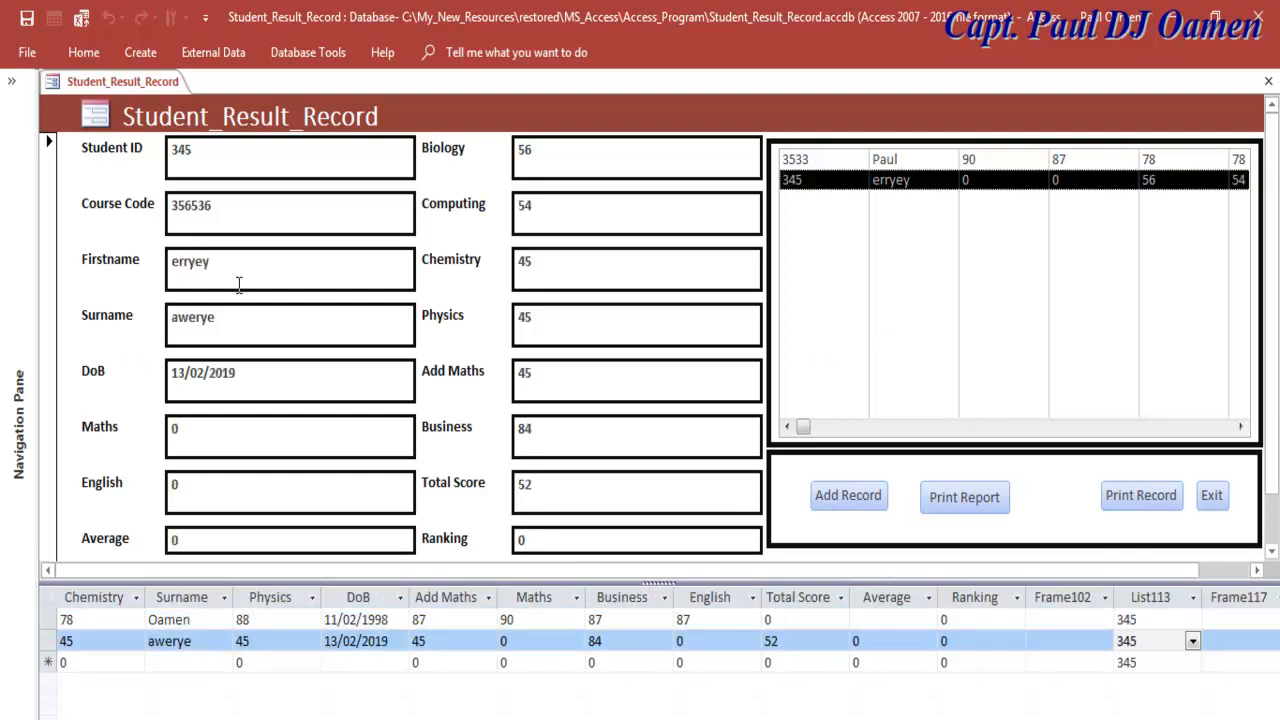
left_click(205, 258)
left_click(129, 264)
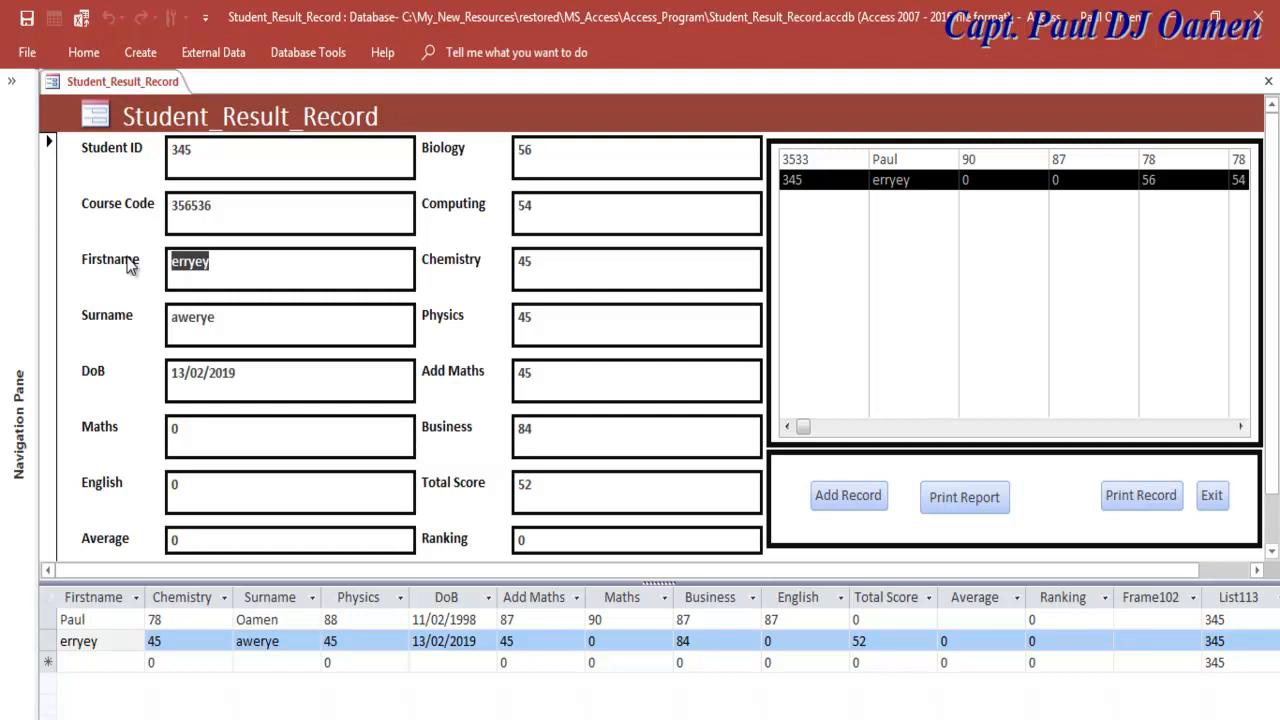
type("Peter")
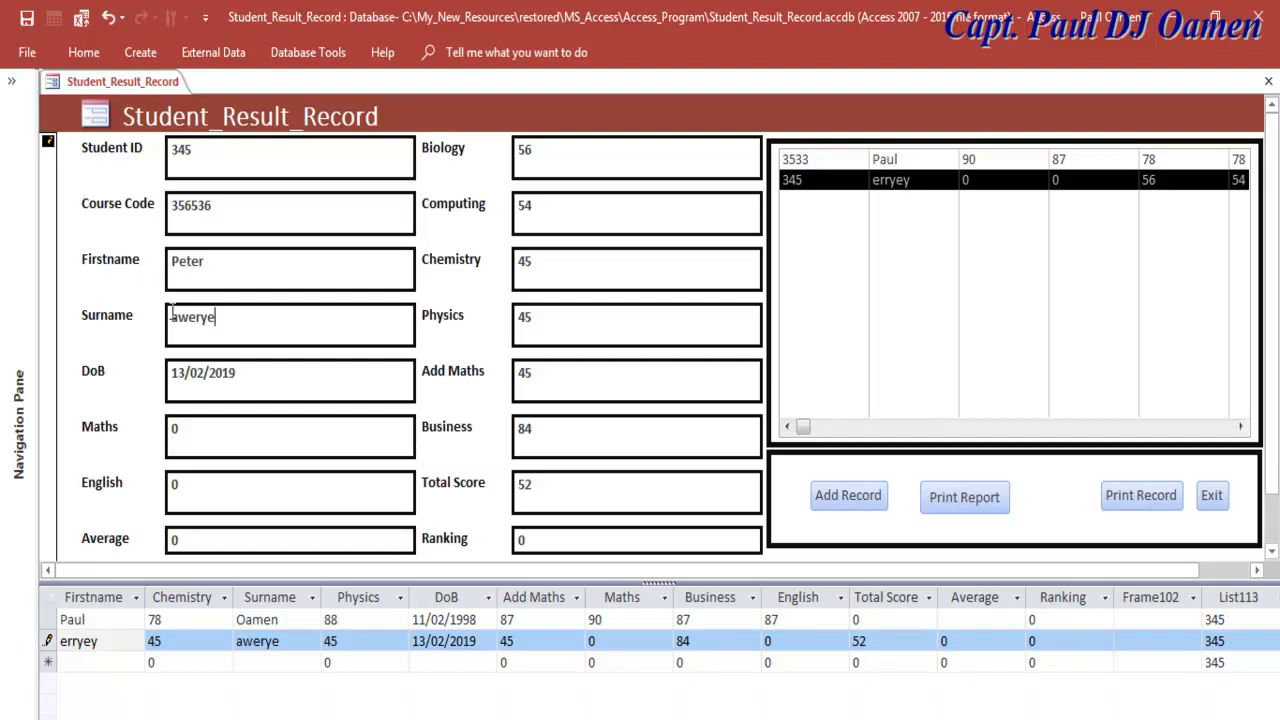
left_click(125, 316)
type("Park")
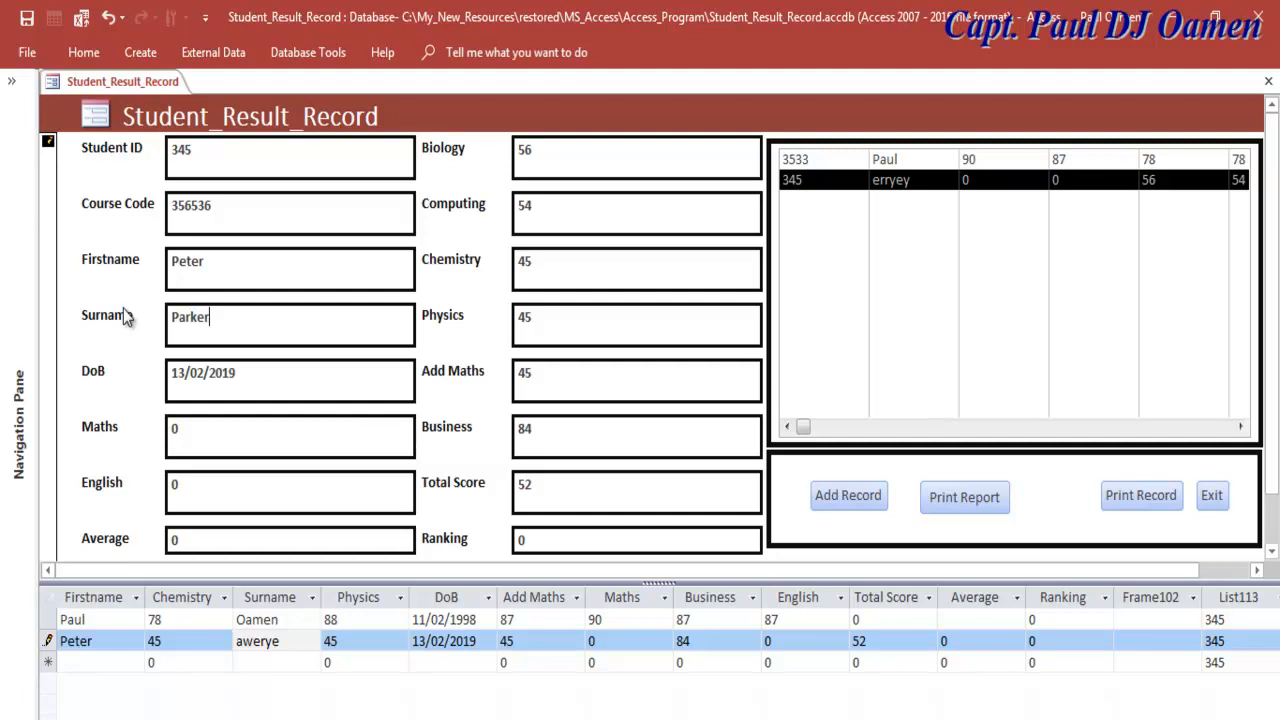
- Save the renamed record by moving to the previous record, and return to the second student's record
left_click(867, 209)
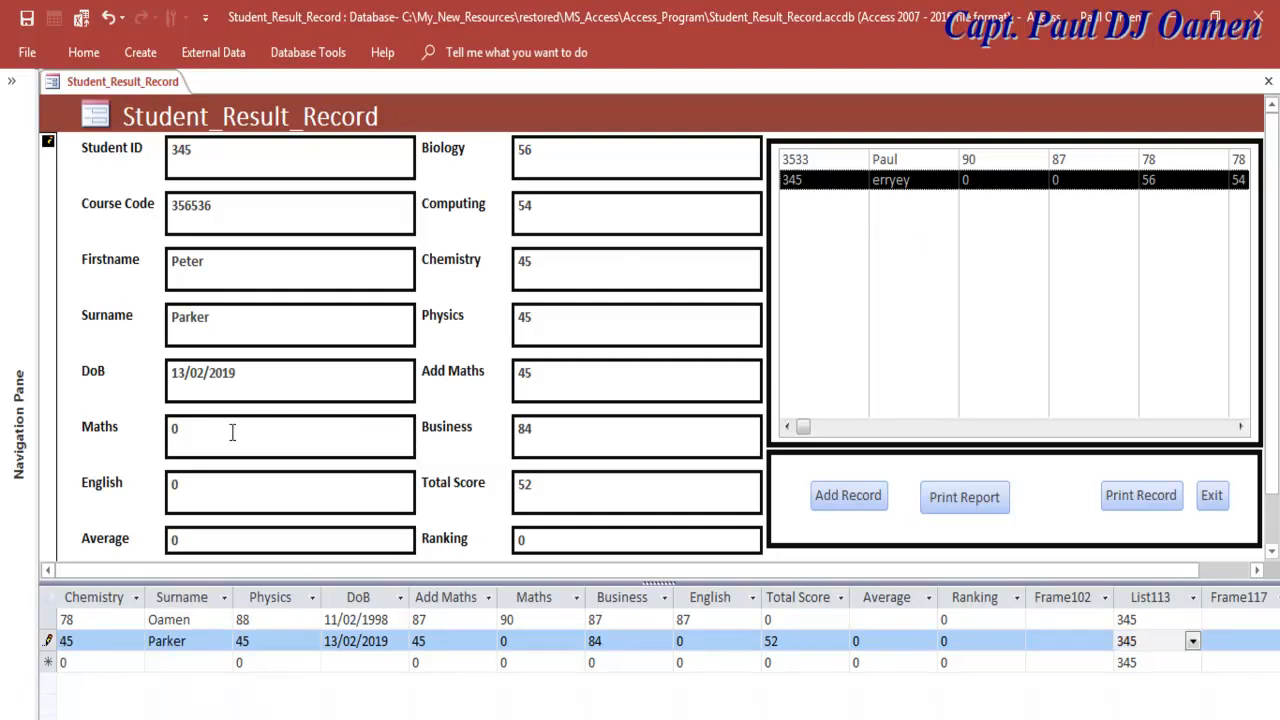
left_click(110, 718)
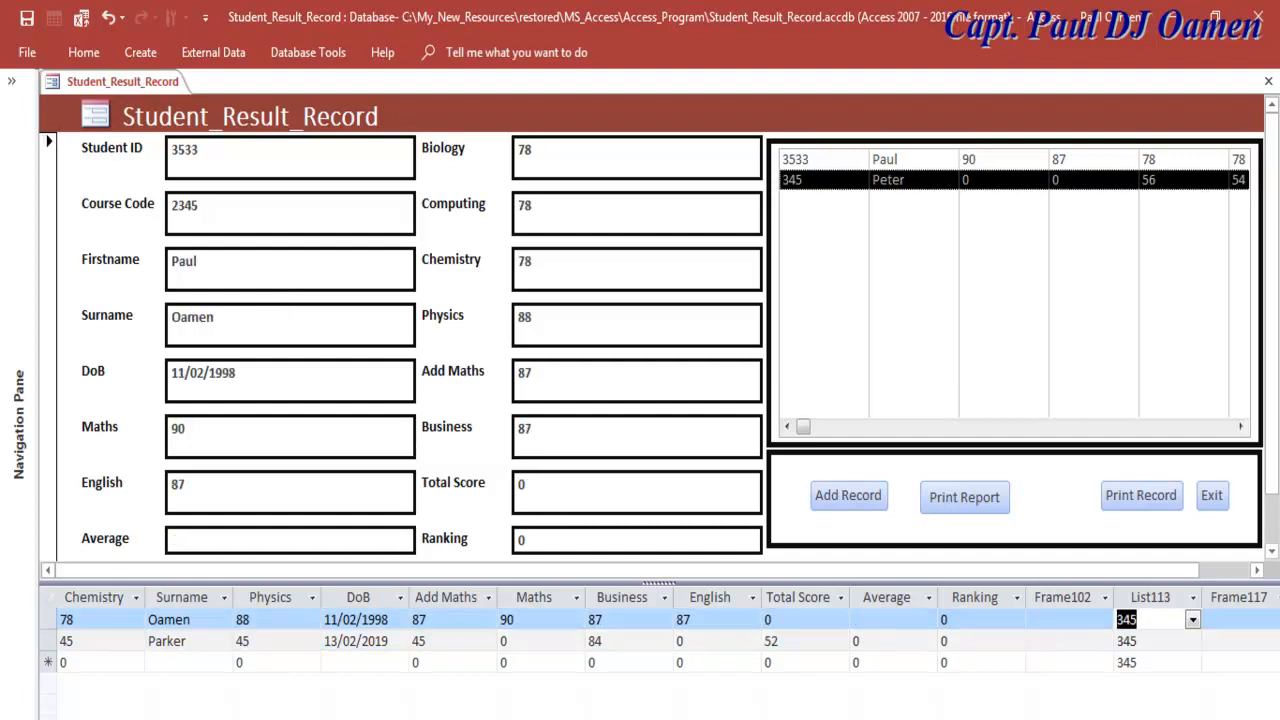
left_click(204, 718)
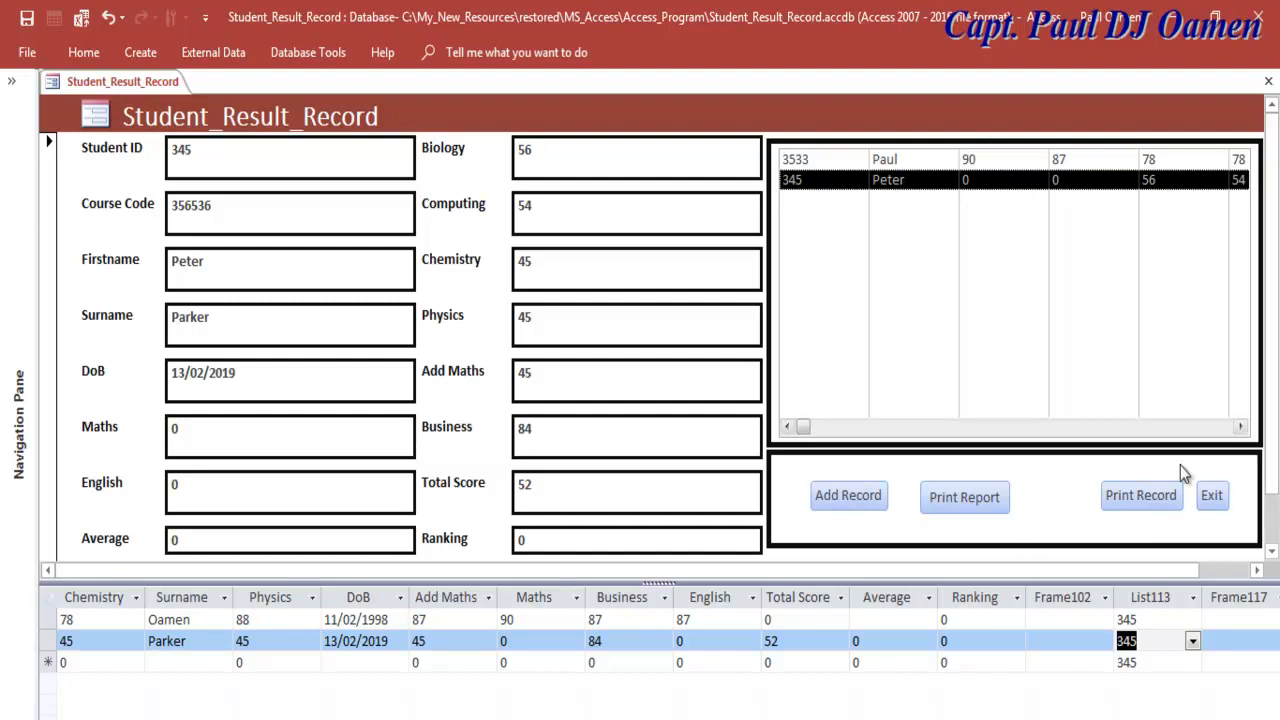
- Reopen the form in Design View and shift the Print Report and Add Record buttons towards Print Record to free space in the button frame
right_click(55, 84)
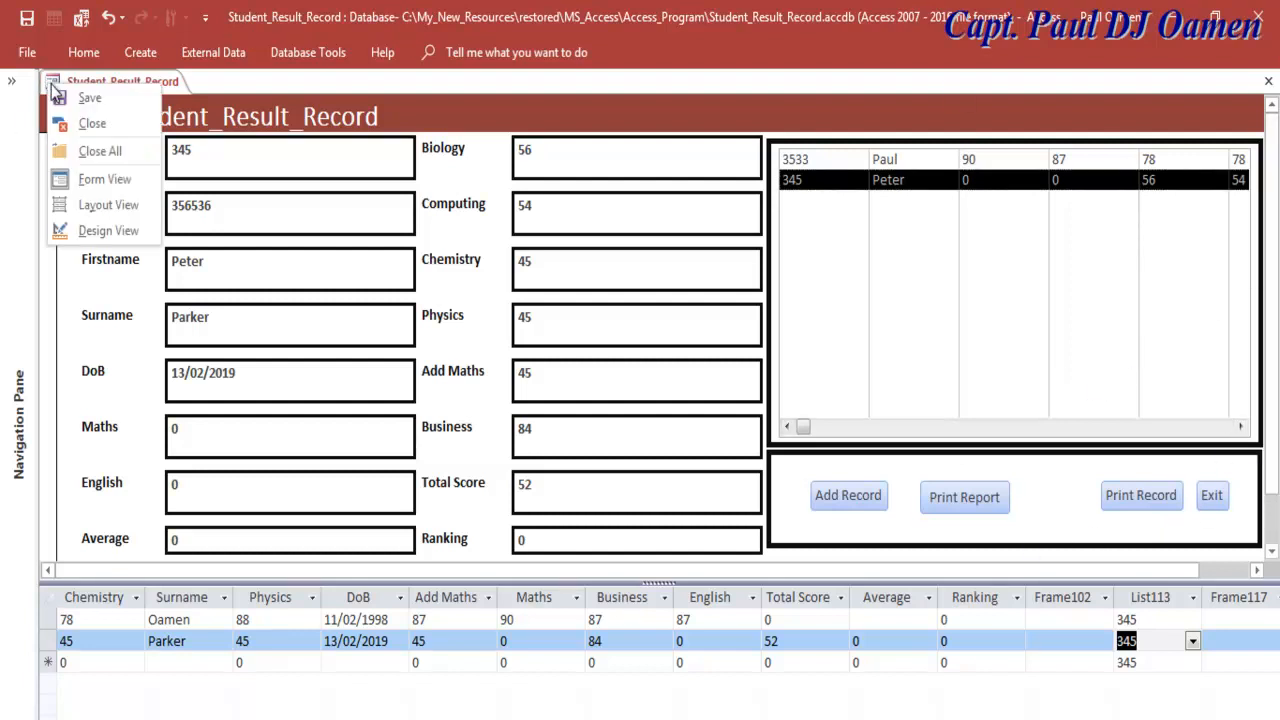
left_click(107, 231)
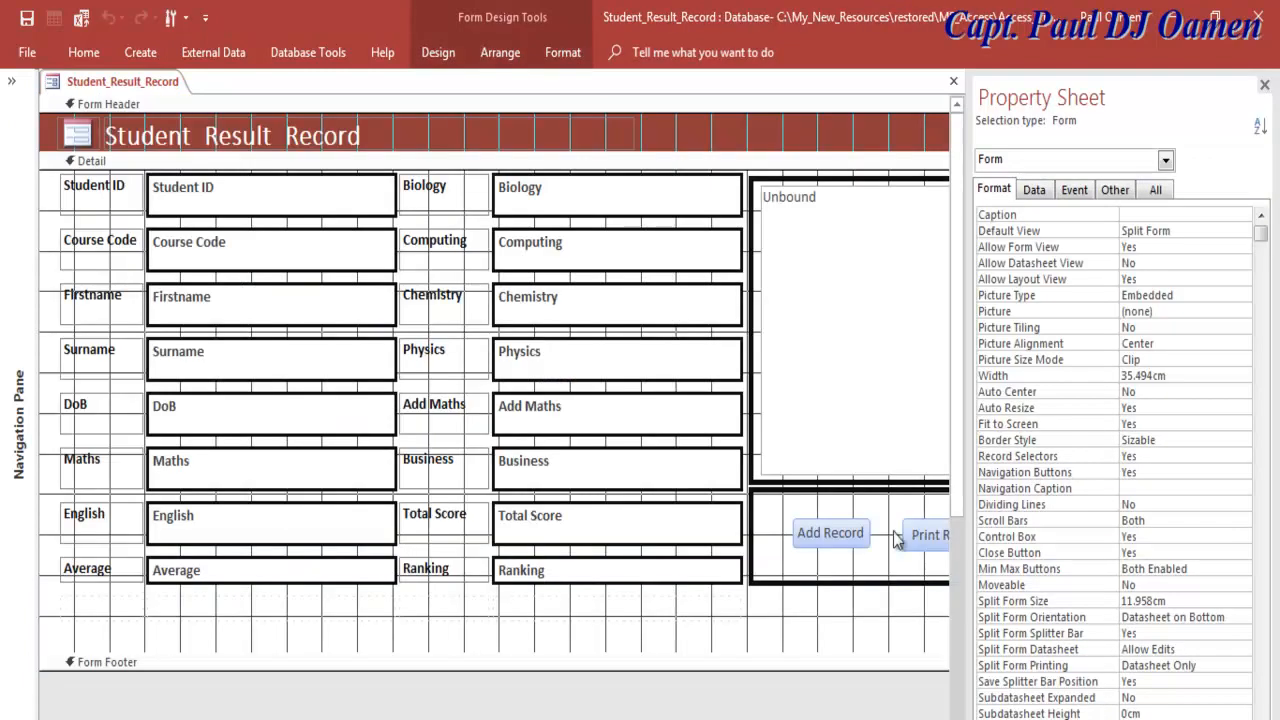
scroll(495, 411, "right", 5)
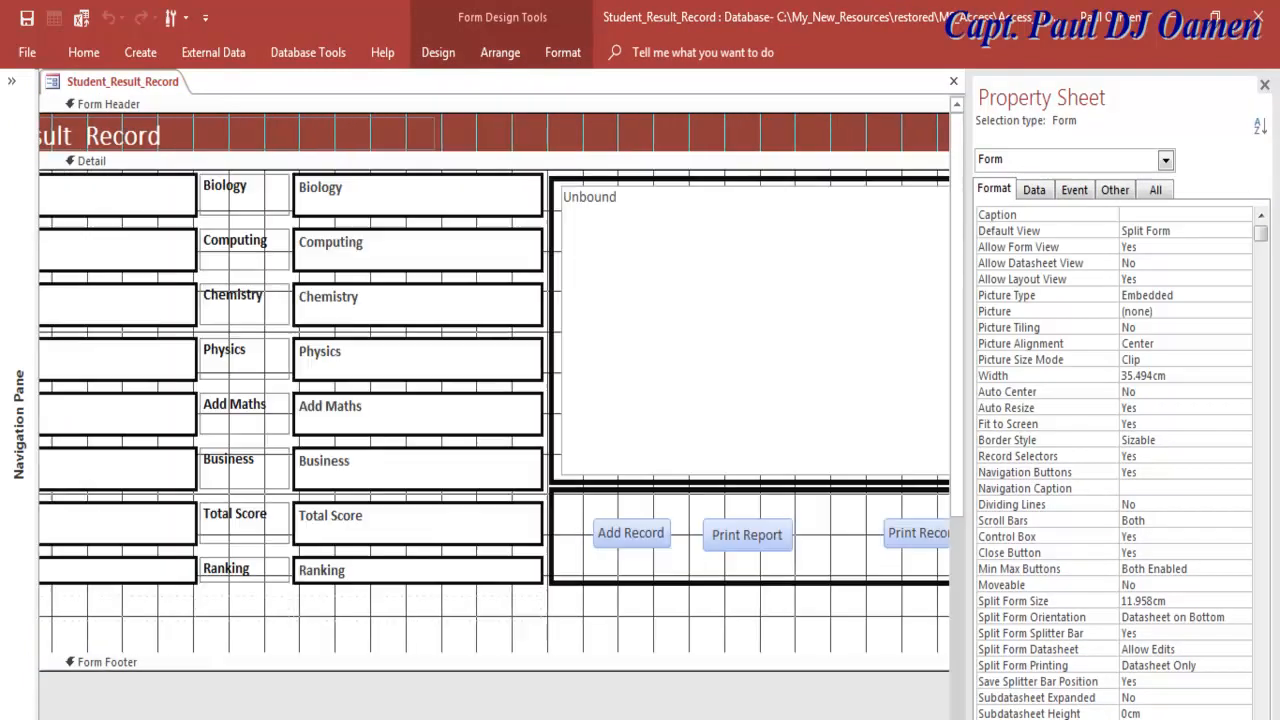
left_click(570, 541)
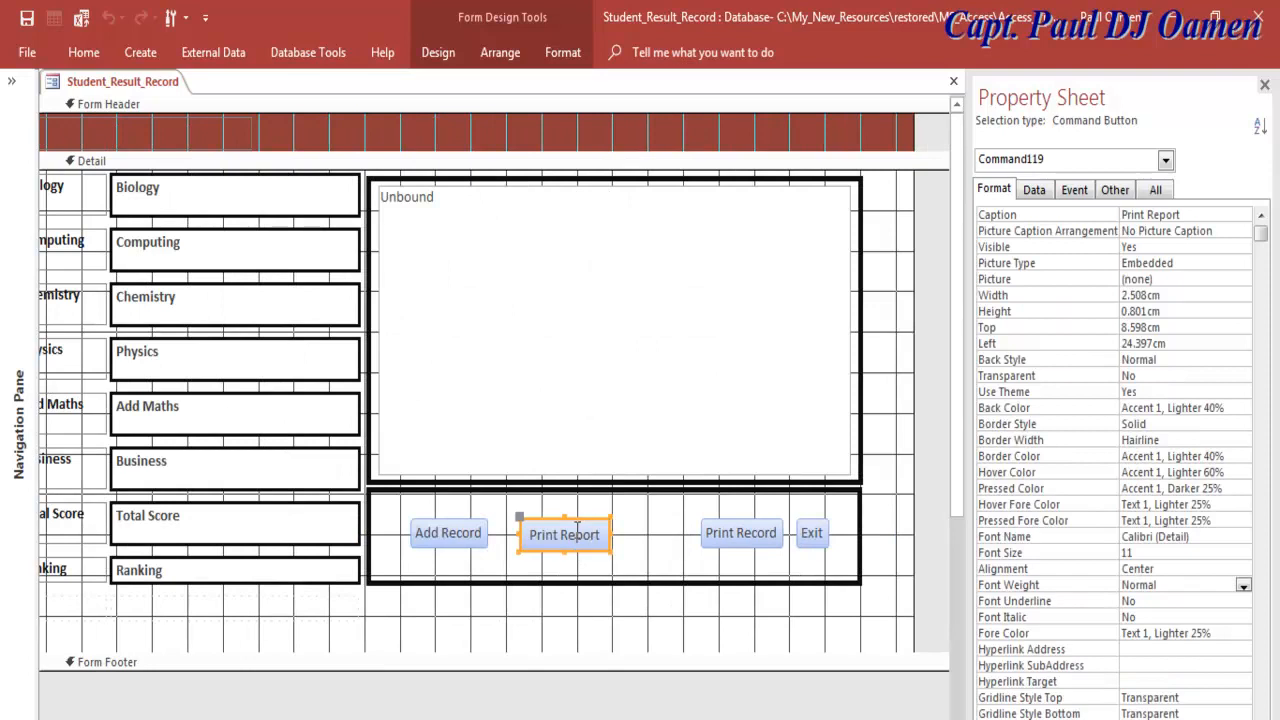
left_click(543, 530)
left_click(543, 532)
left_click_drag(520, 515, 577, 517)
left_click(433, 543)
left_click_drag(414, 518, 494, 523)
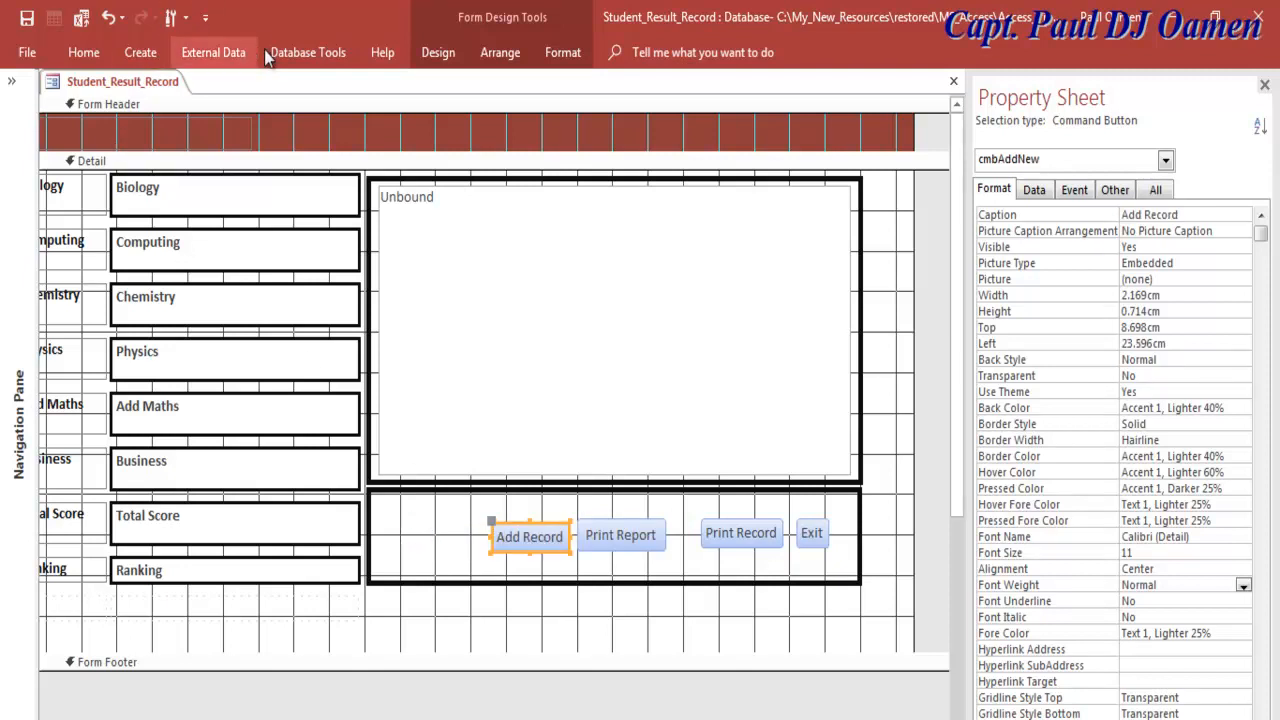
- Draw a command button about 2.8 by 1 cm beside Add Record without using the wizard, and caption it Calculate
left_click(438, 54)
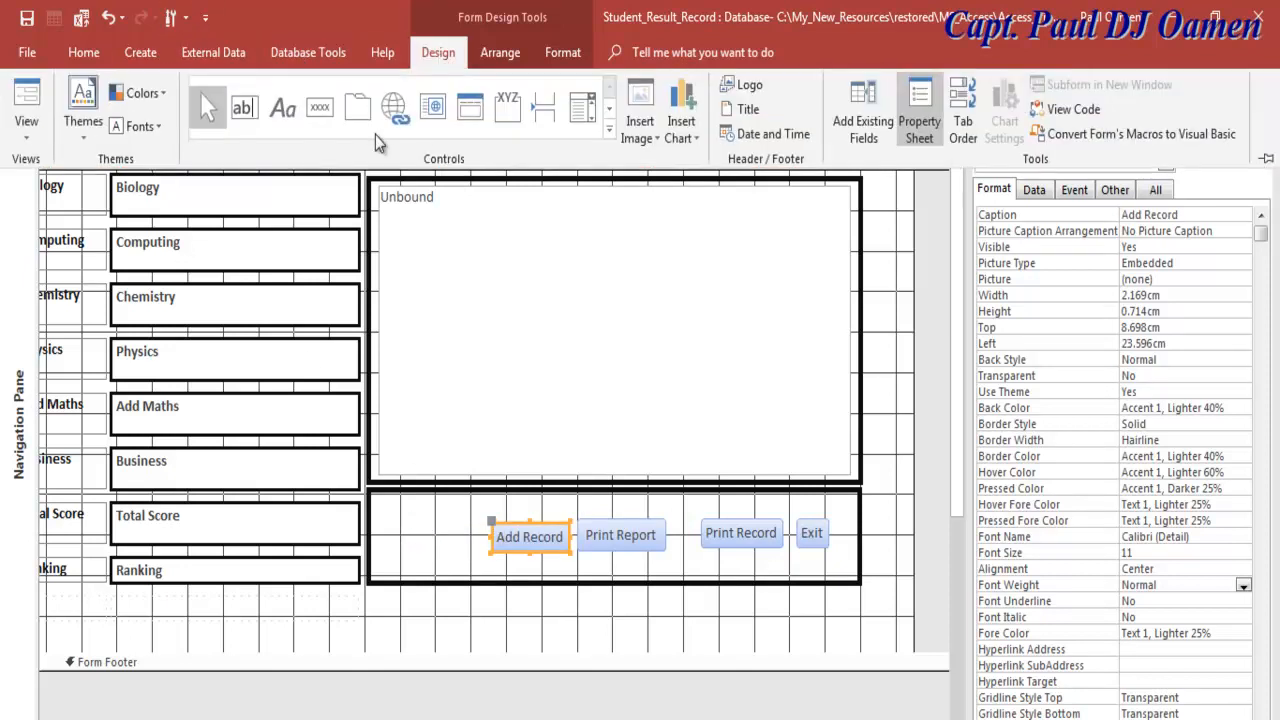
left_click(322, 112)
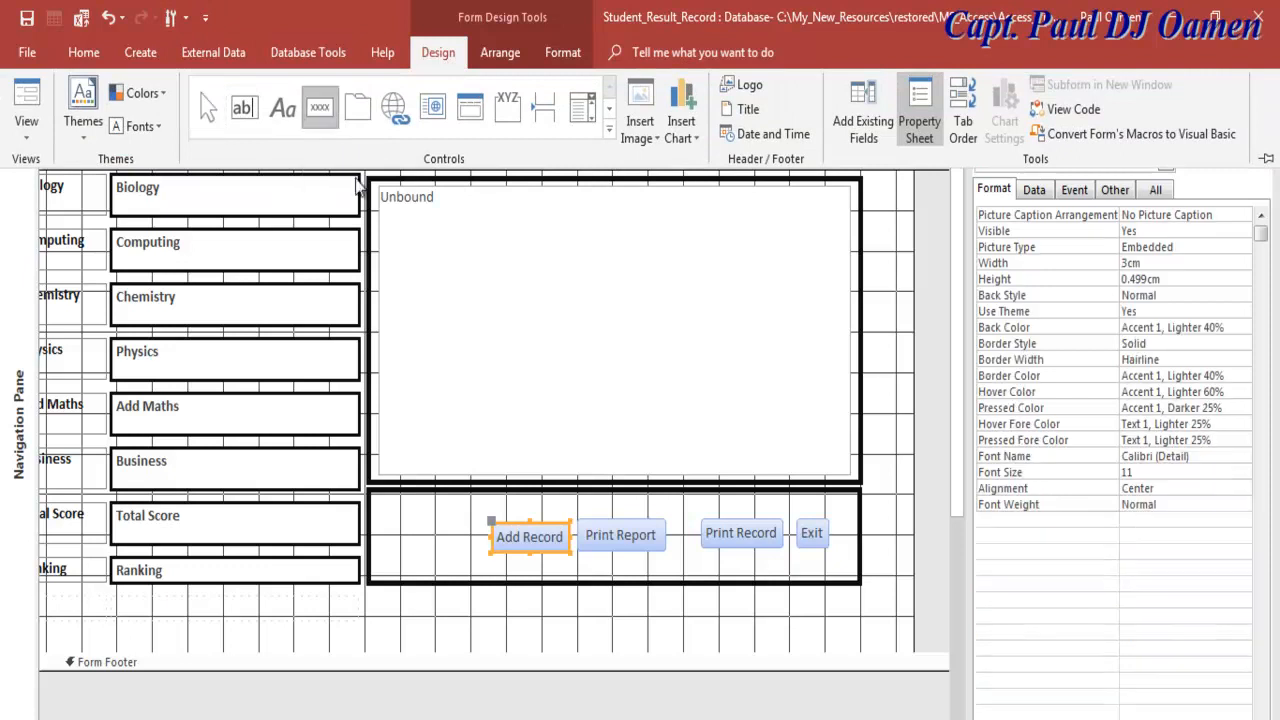
left_click_drag(382, 514, 490, 563)
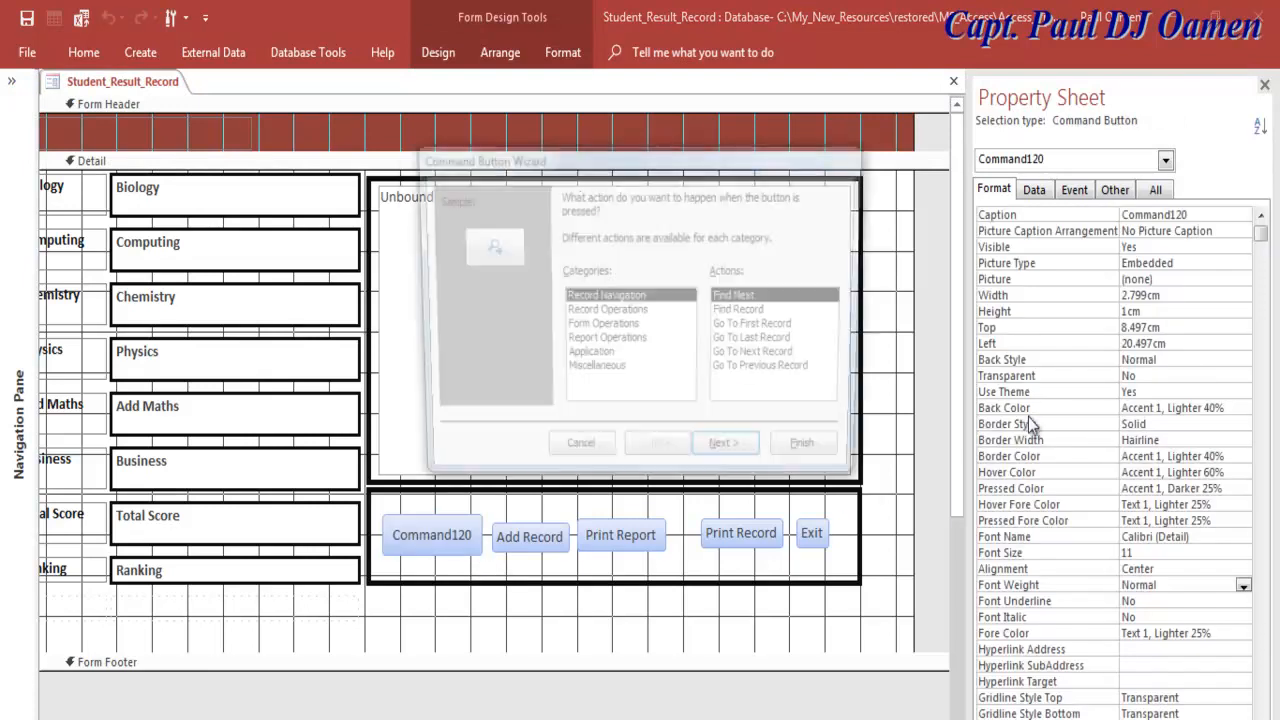
left_click(575, 457)
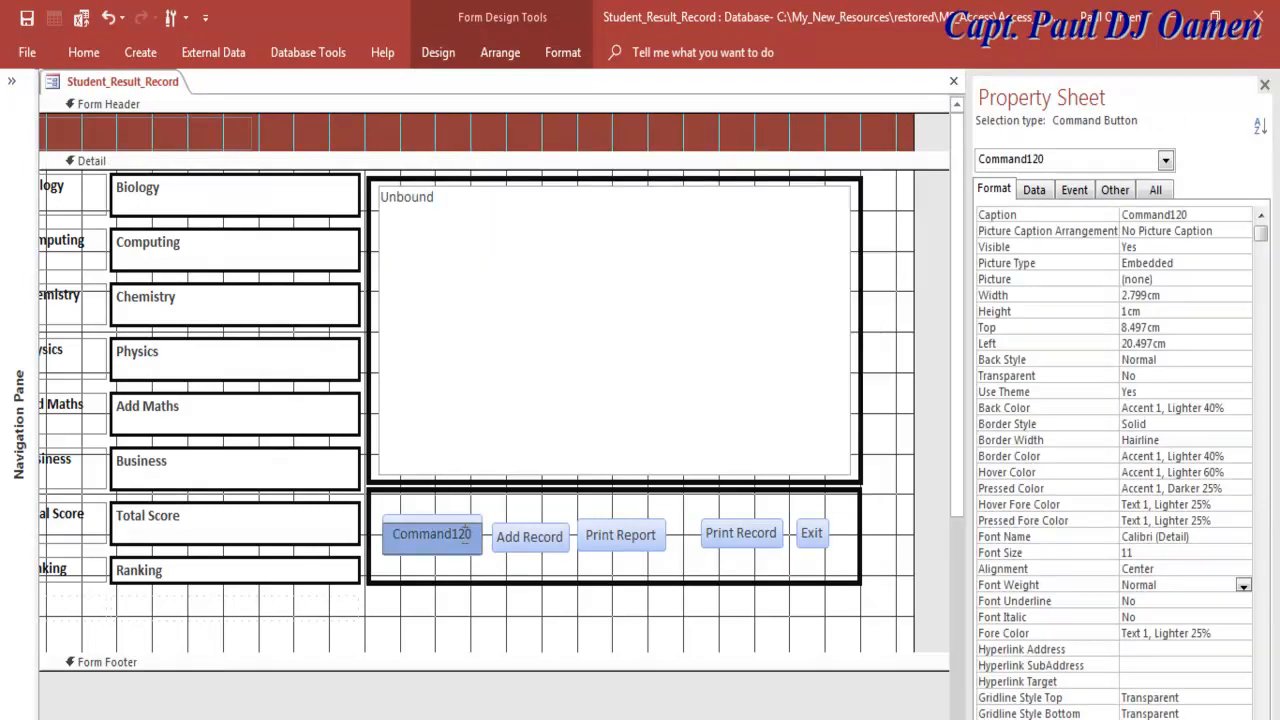
left_click_drag(473, 534, 383, 545)
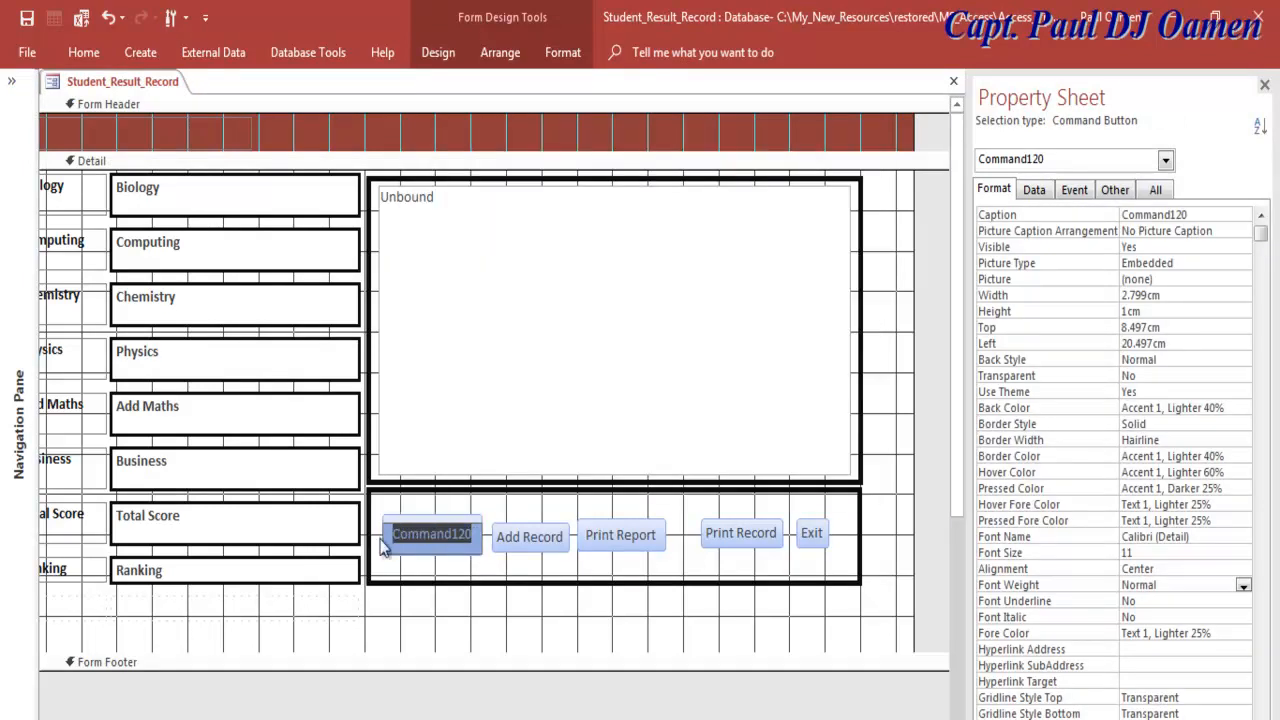
type("Cal")
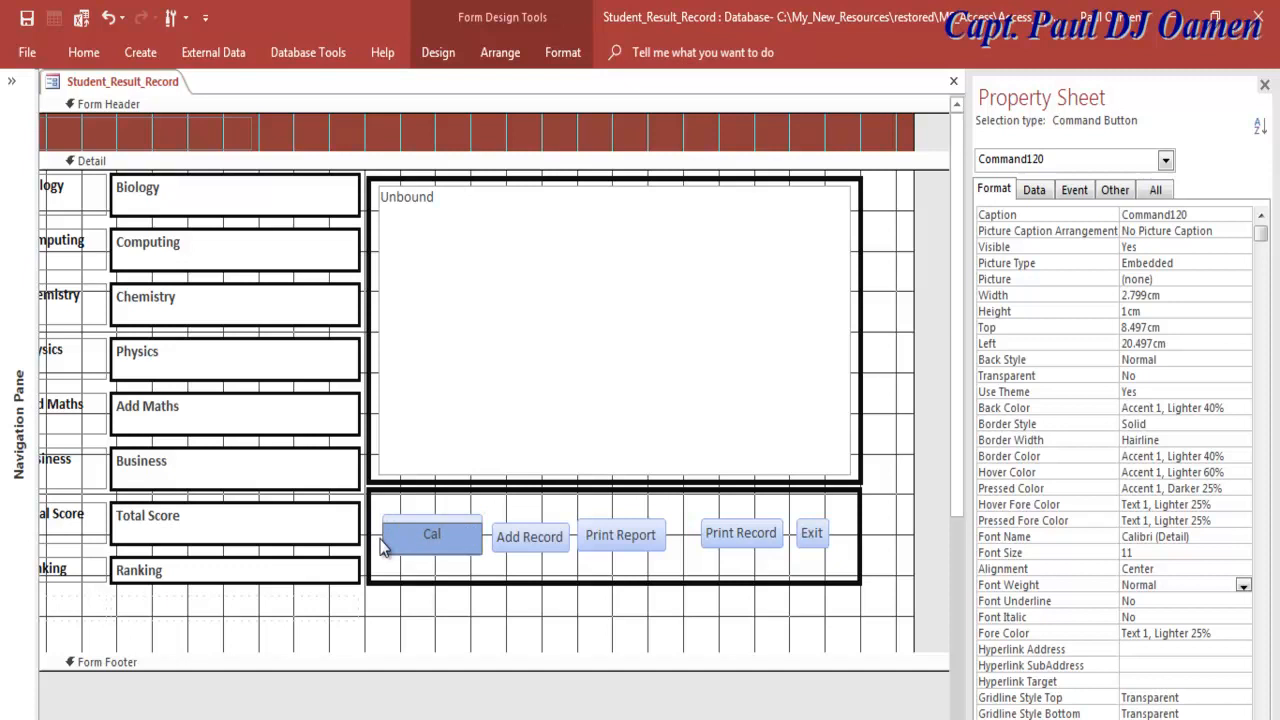
type("culate")
left_click(776, 628)
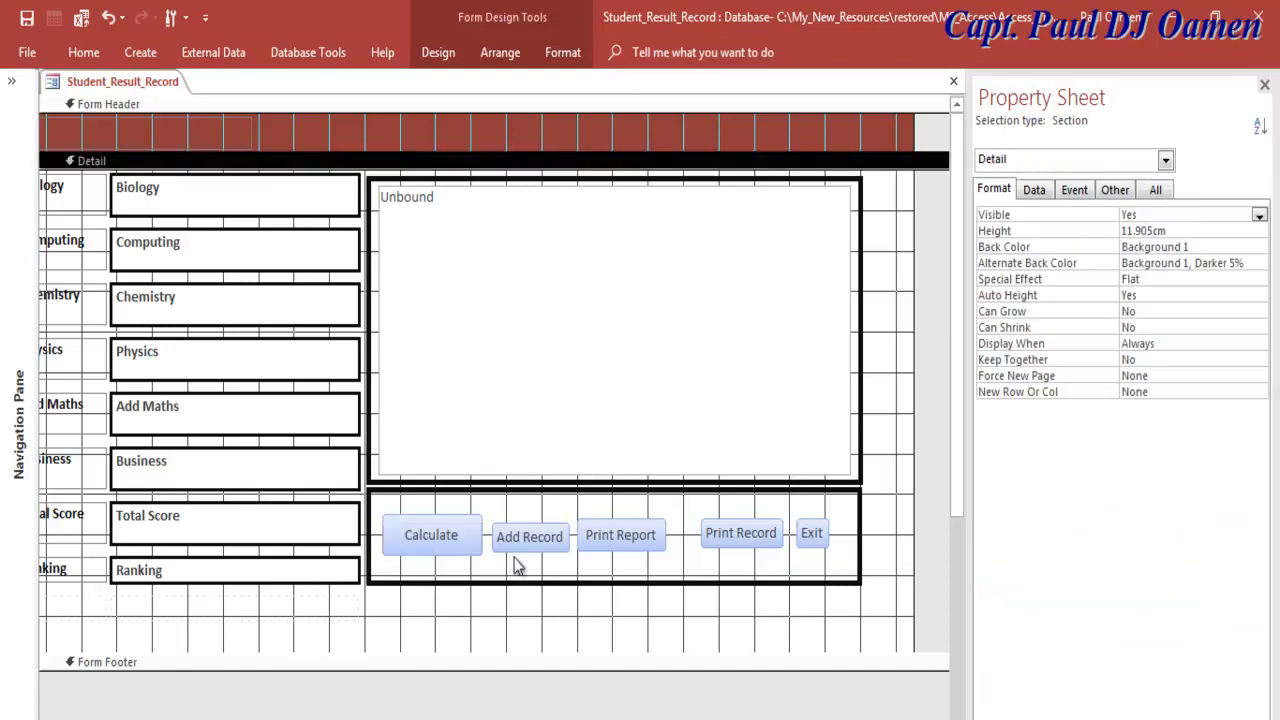
- Set the Calculate button's Name property to cmbCalculate
left_click(462, 555)
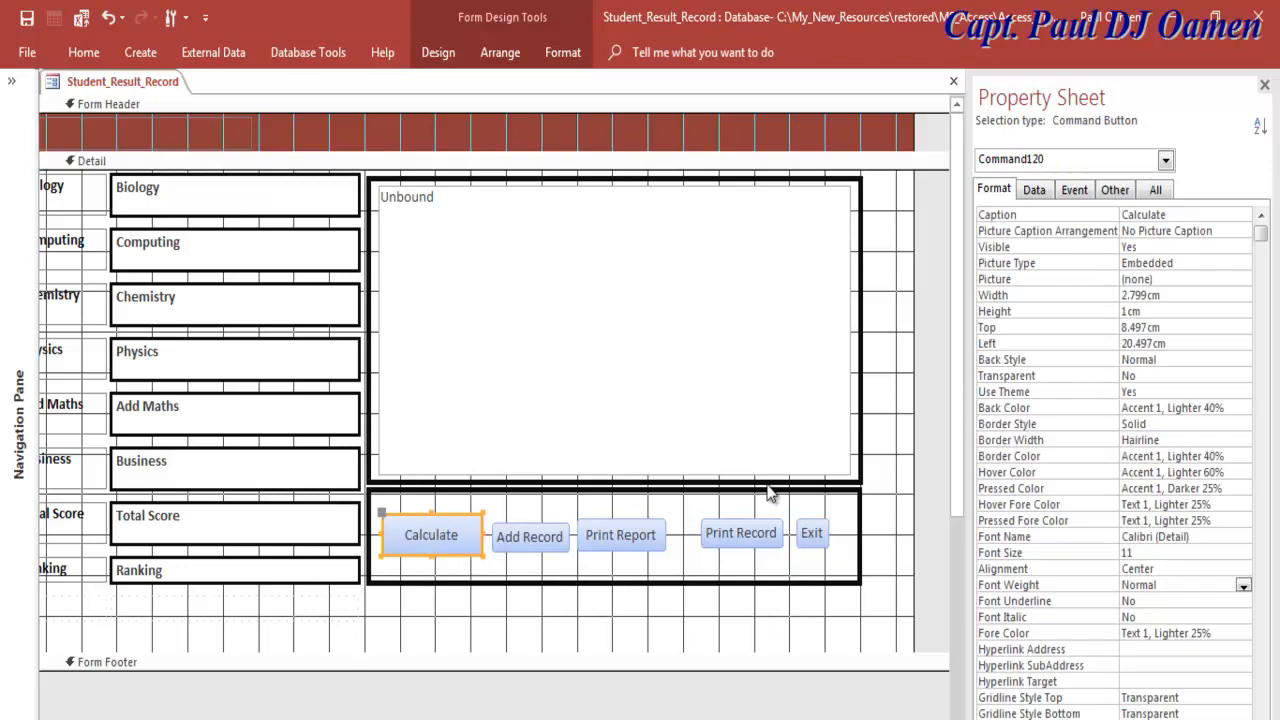
left_click(1164, 190)
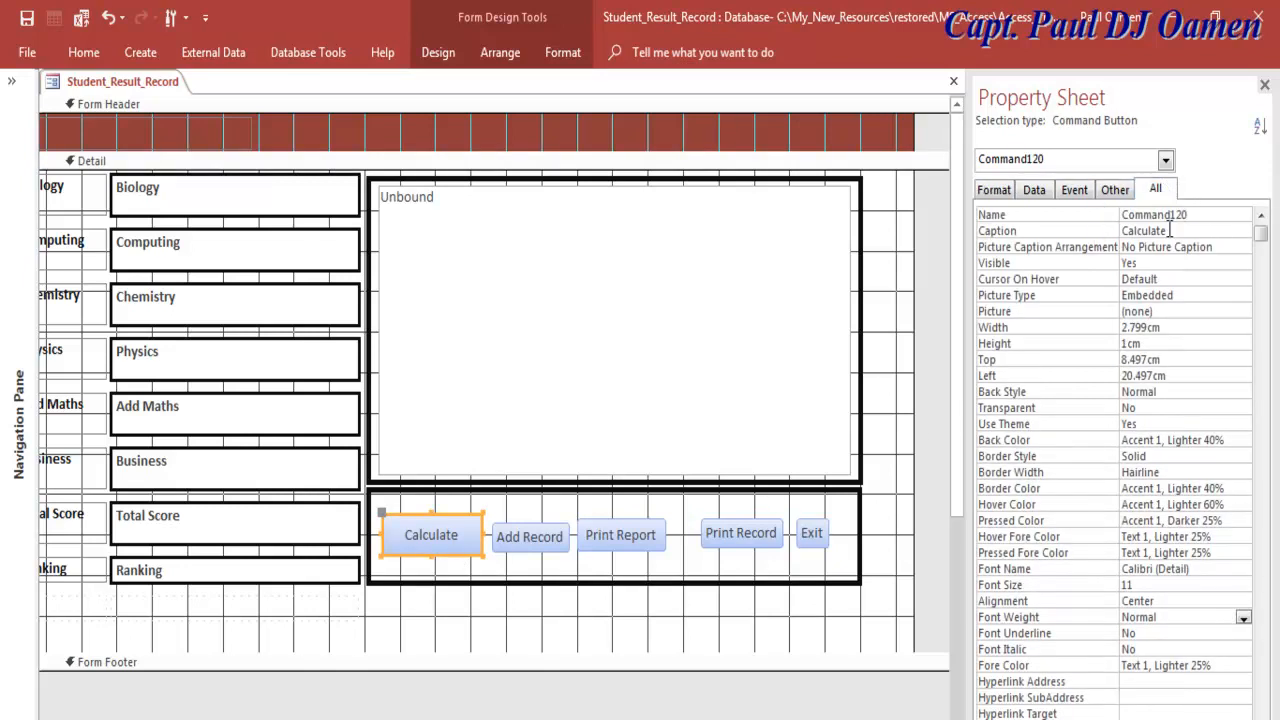
left_click(1092, 216)
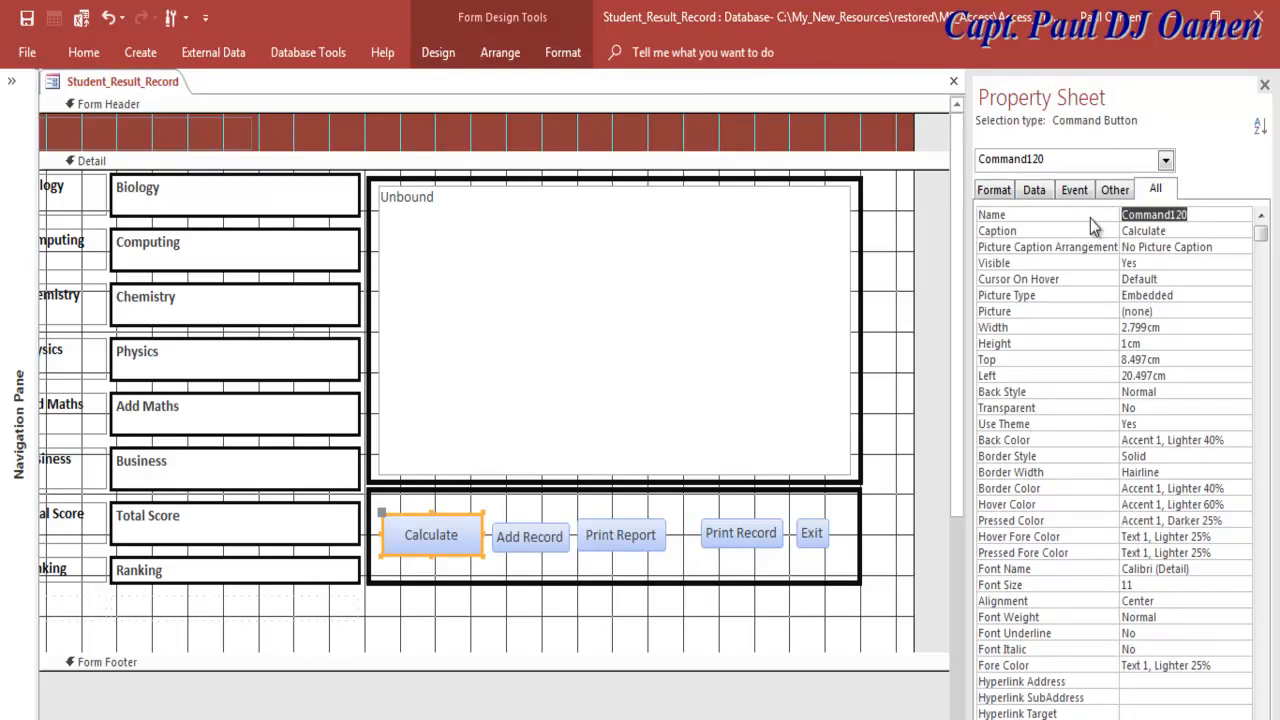
type("cmbCalculate")
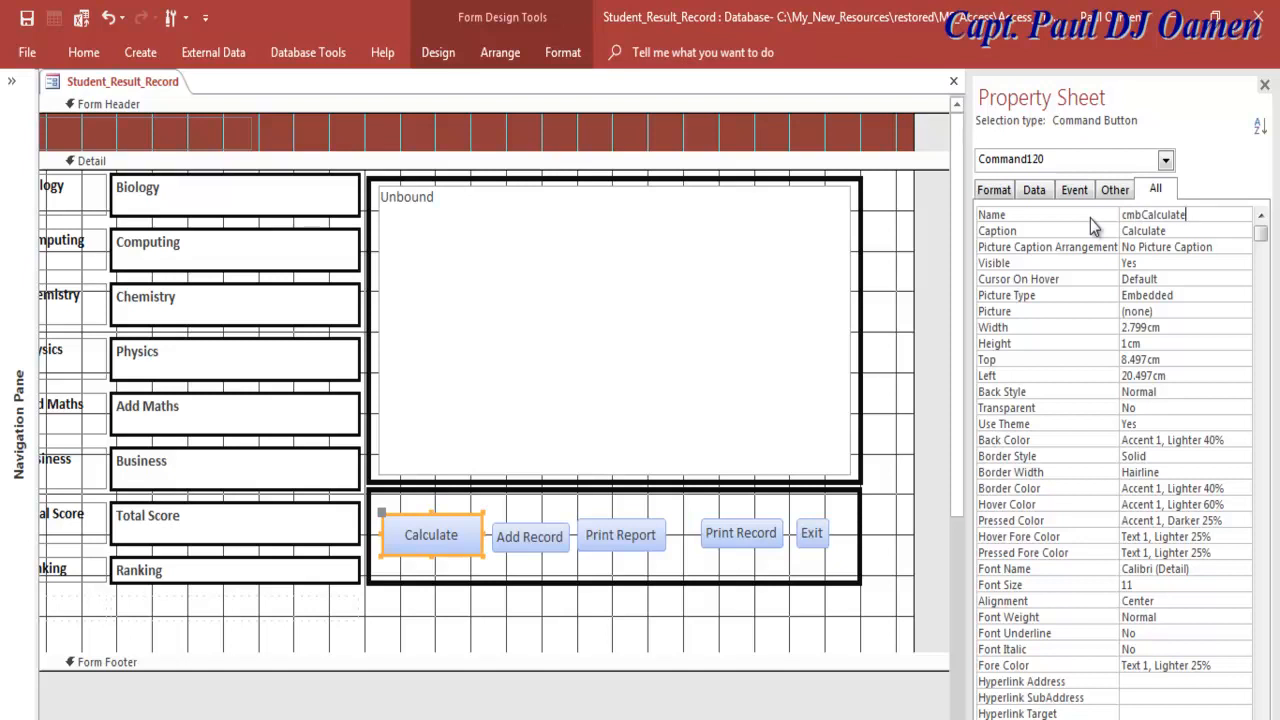
key("Return")
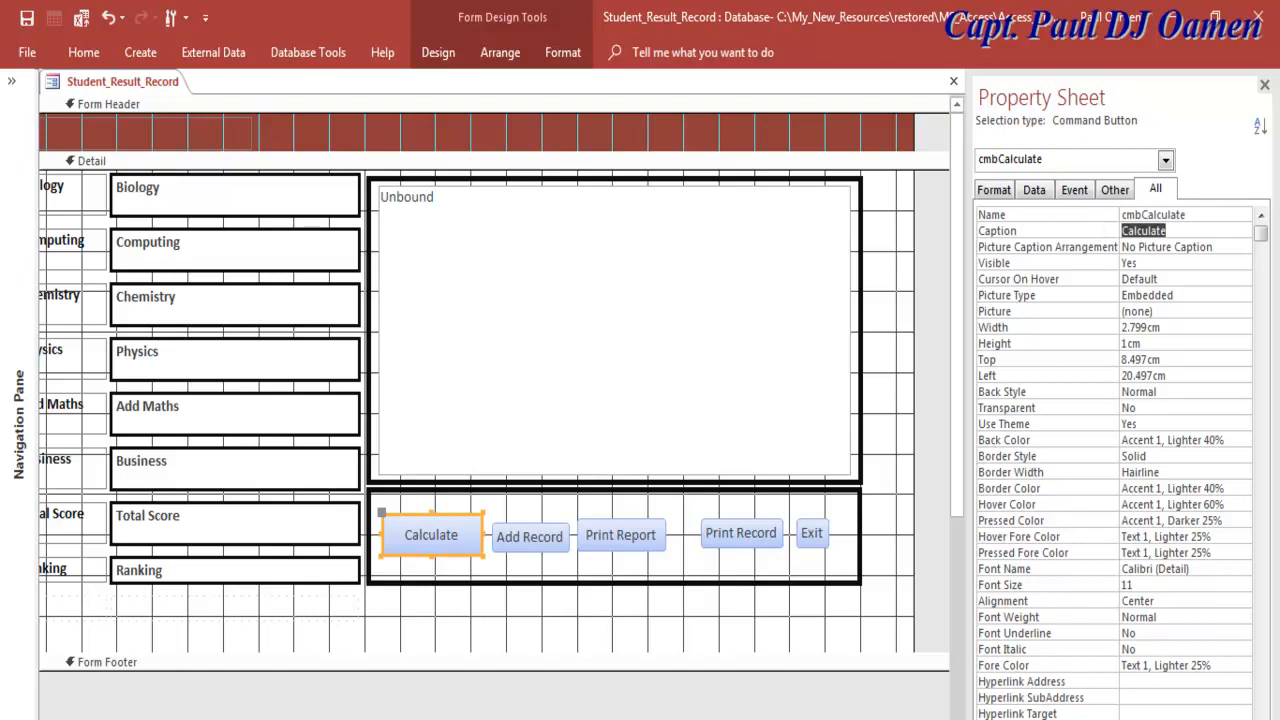
left_click(404, 628)
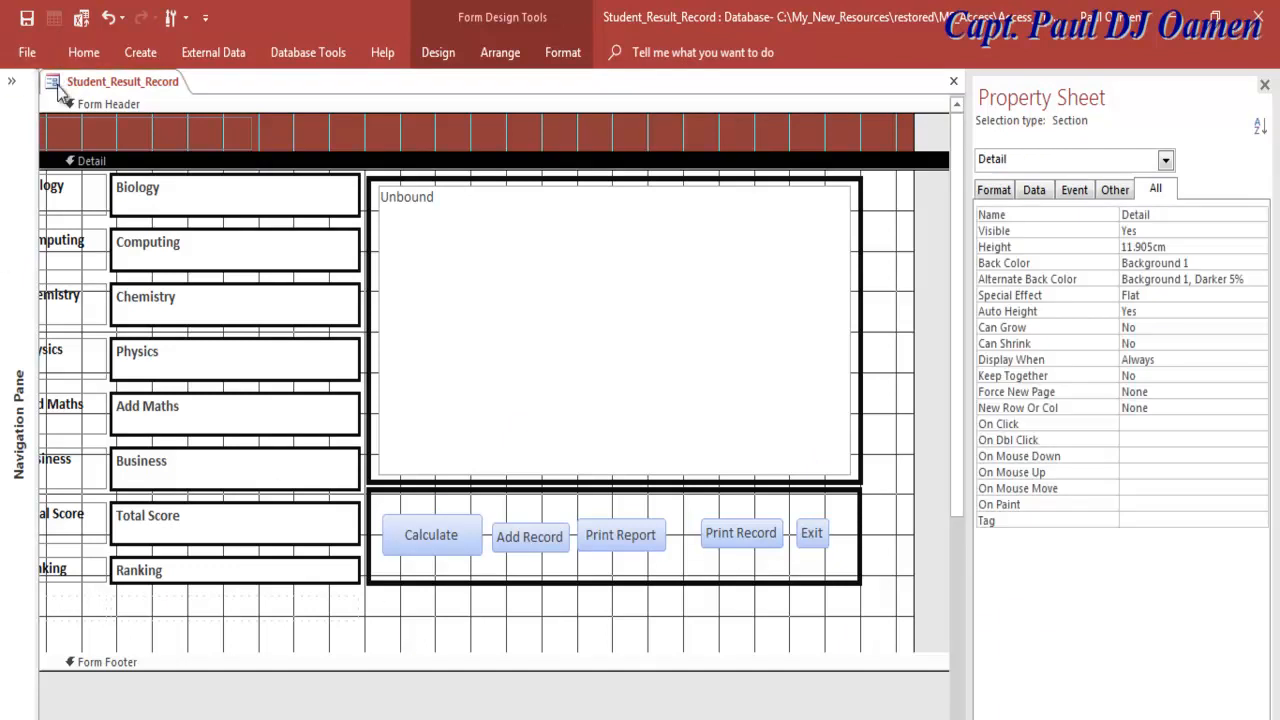
- Show the form in Form View, start a new record, and enter the student's ID and course code 12323
right_click(56, 88)
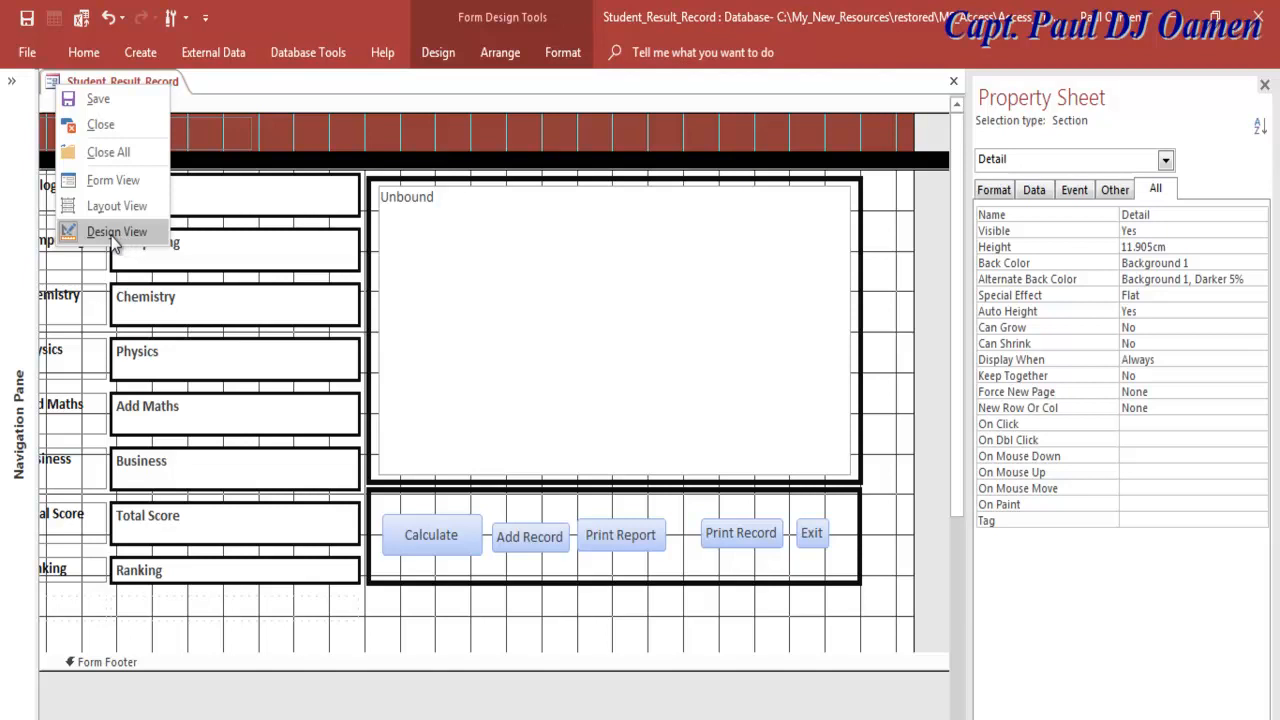
left_click(112, 180)
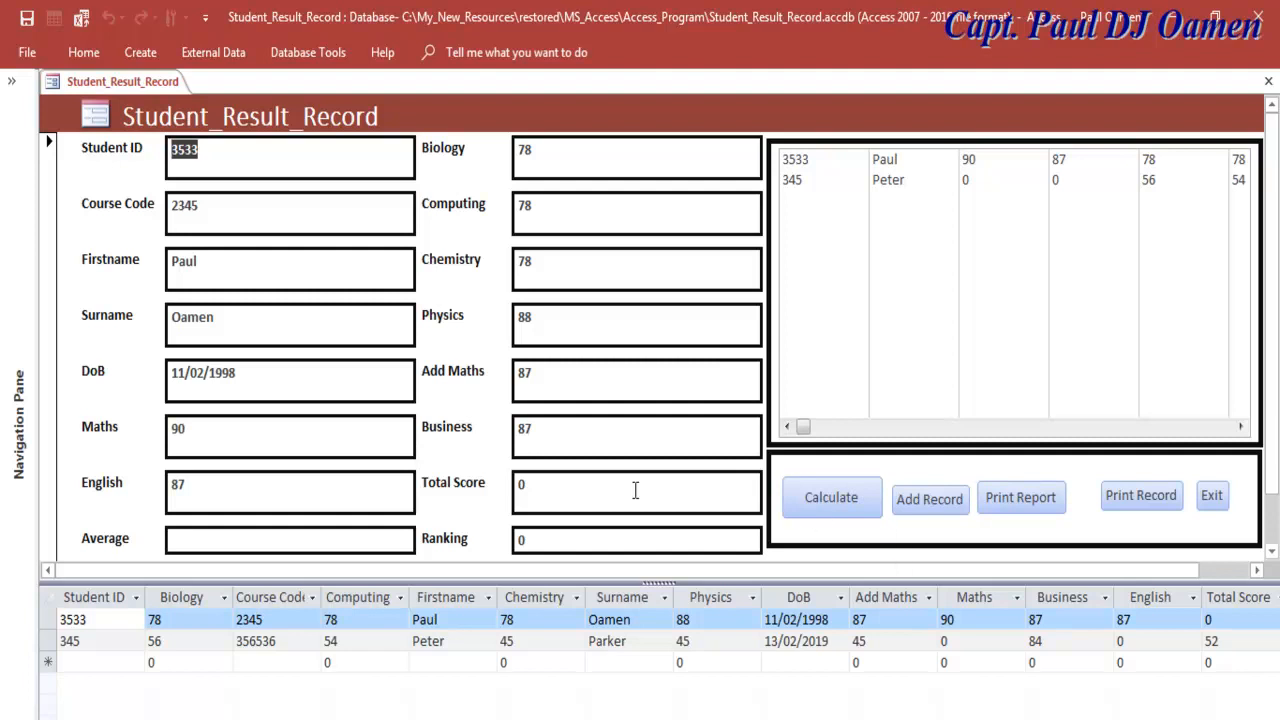
left_click(936, 506)
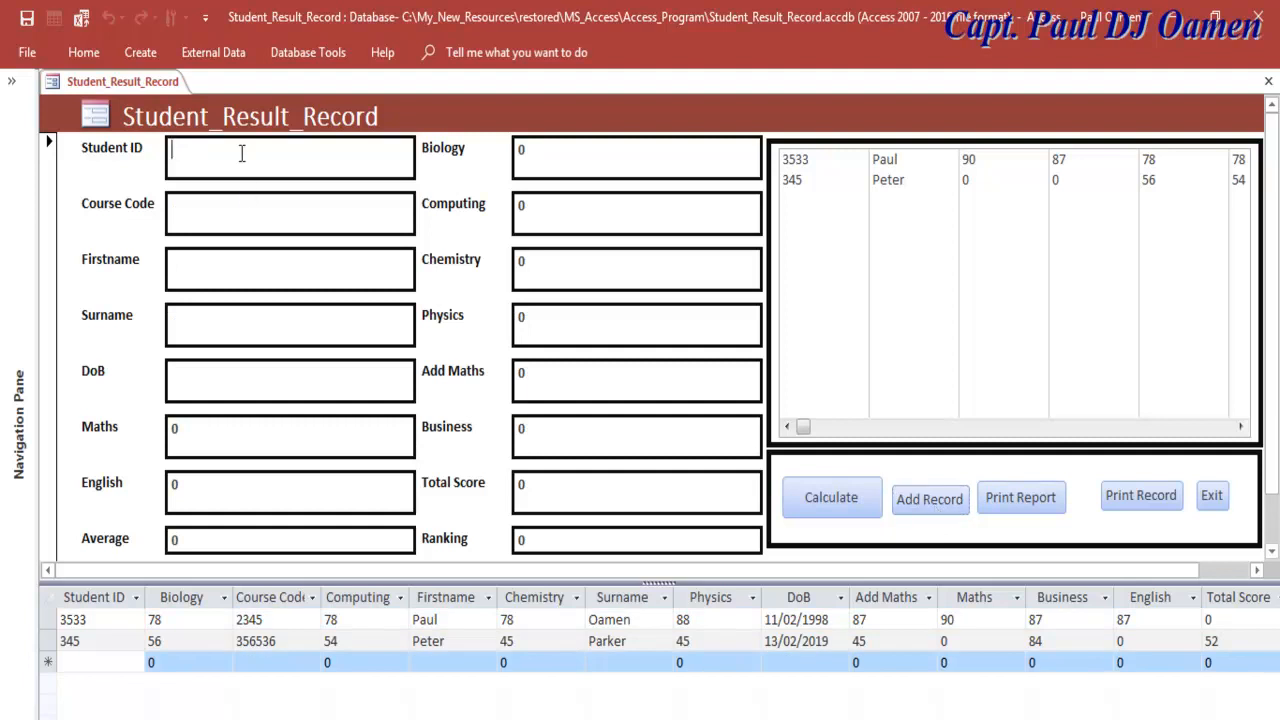
type("24542")
left_click(232, 215)
type("12323")
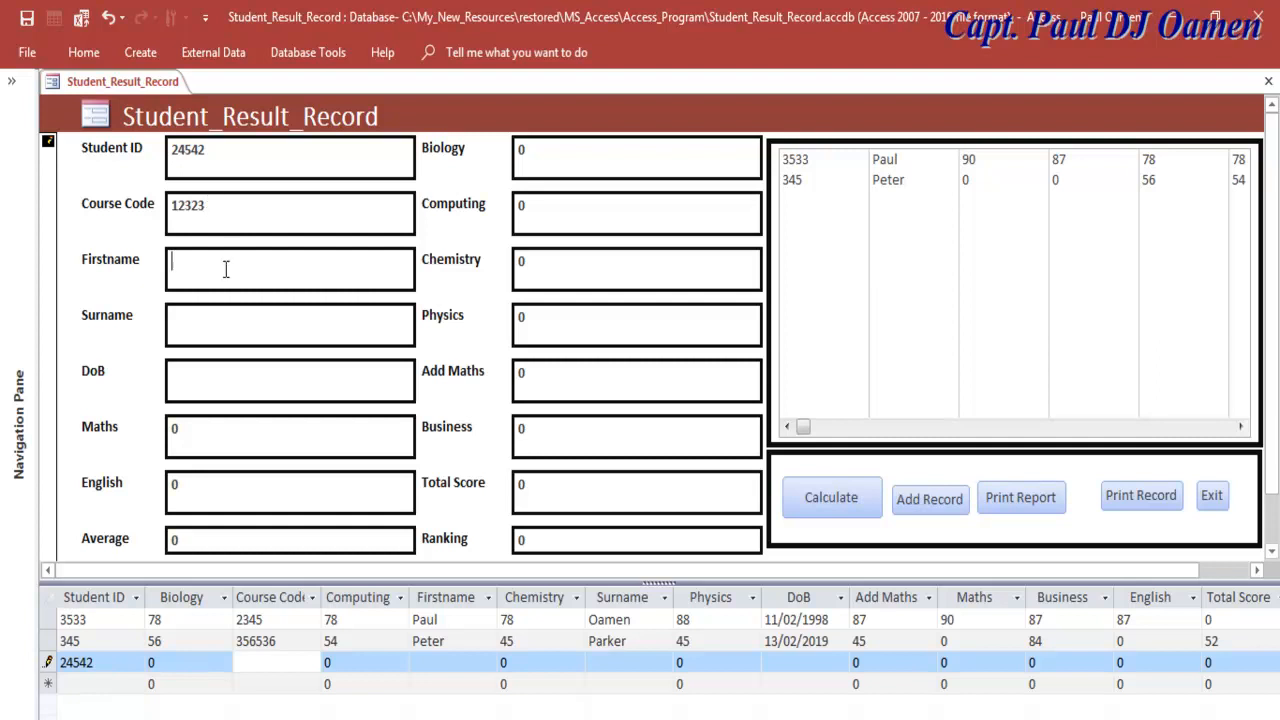
- Fill in the new student's first name, surname and date of birth
left_click(226, 268)
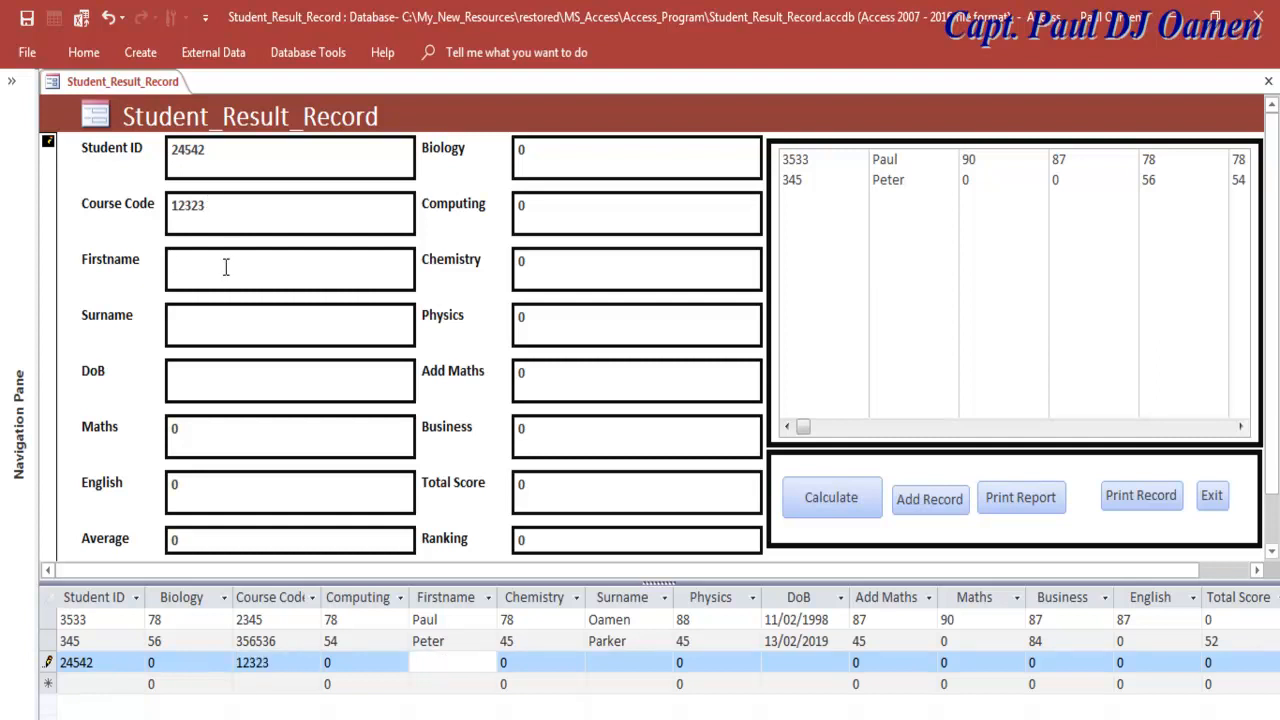
type("Mary")
left_click(226, 328)
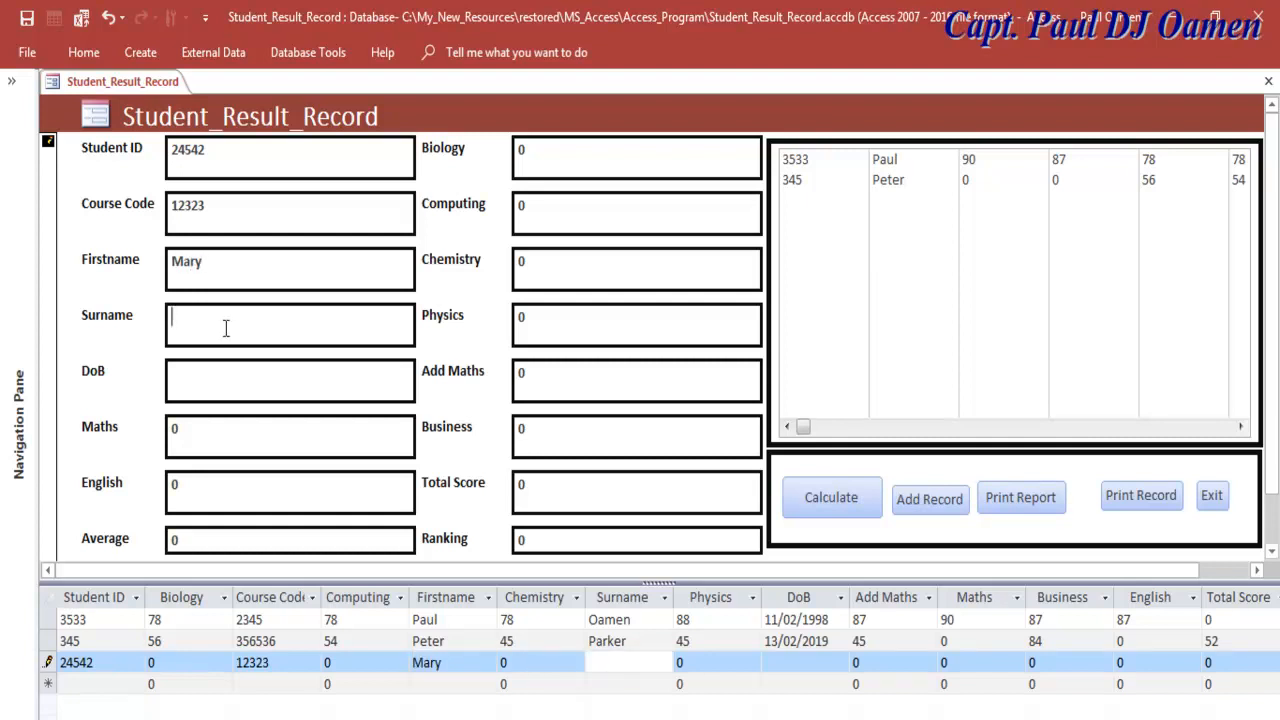
type("Mooreland")
left_click(259, 393)
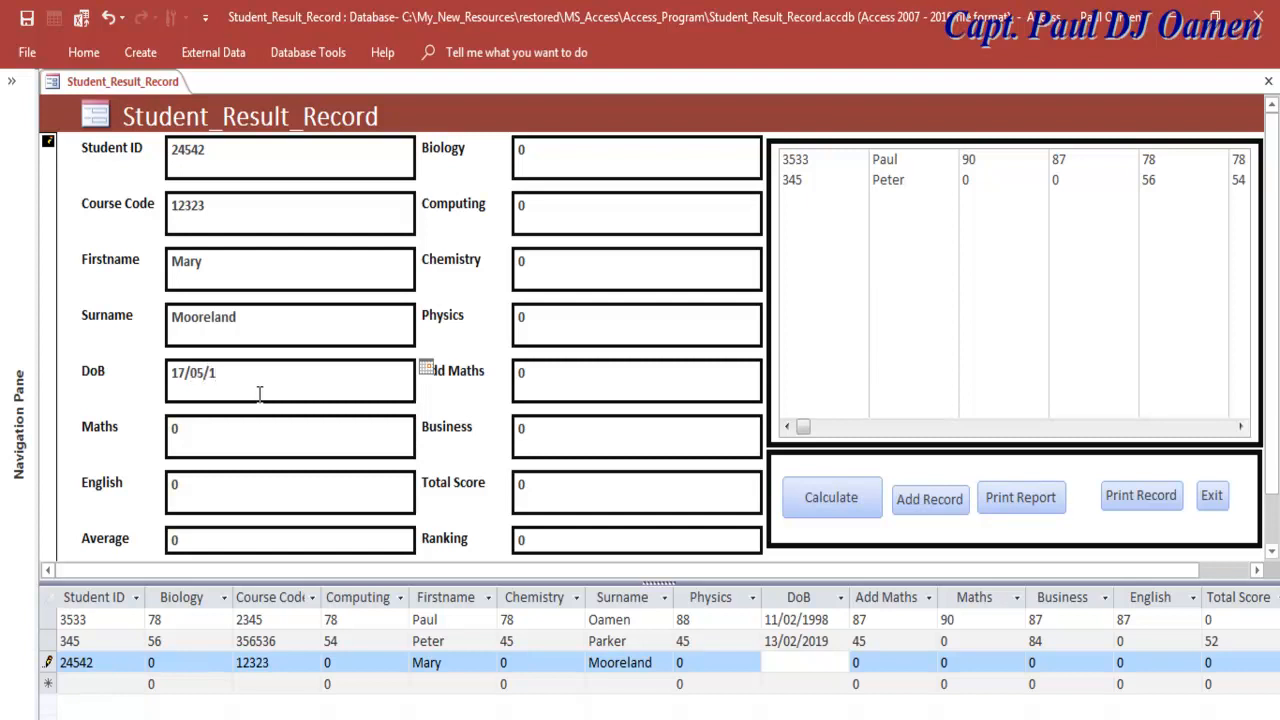
type("997")
- Enter the new student's marks as 67 for Maths and 45 for English
left_click_drag(201, 432, 131, 430)
type("657")
left_click(212, 486)
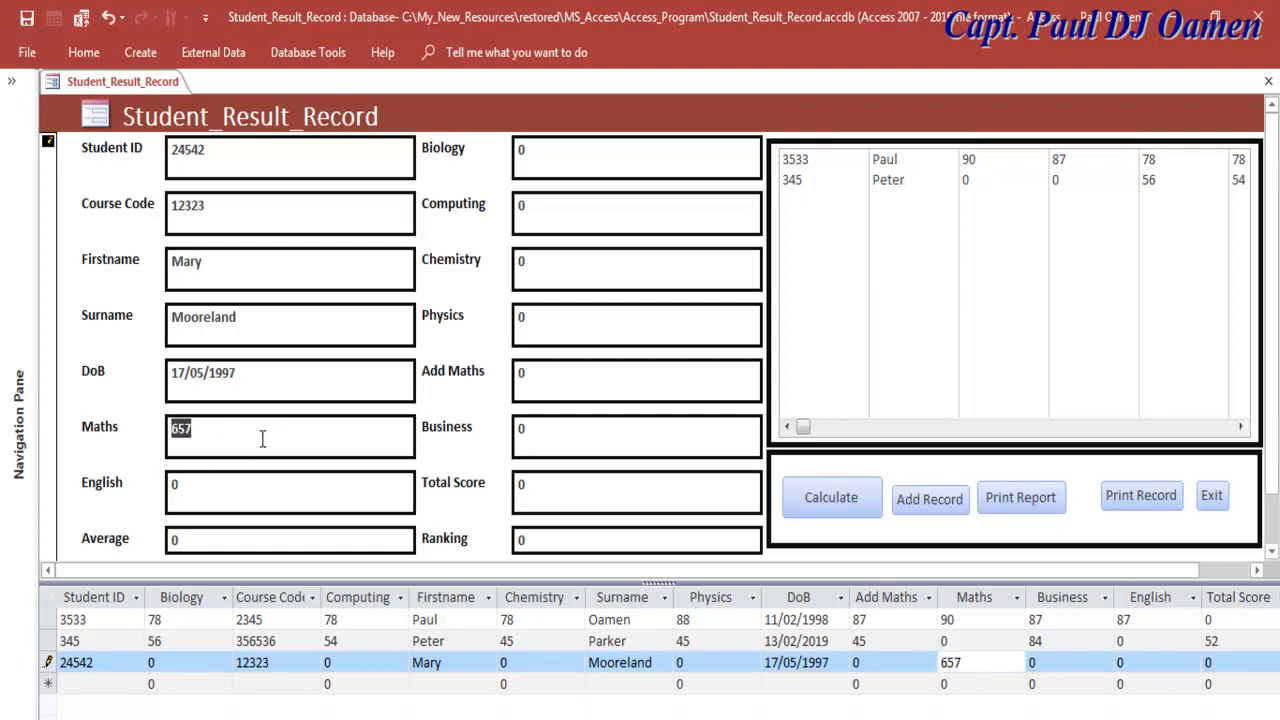
type("67")
left_click_drag(180, 487, 105, 491)
type("45")
- Enter the new student's marks as 45 for Biology, 67 for Computing and 67 for Chemistry
left_click_drag(549, 150, 502, 160)
type("45")
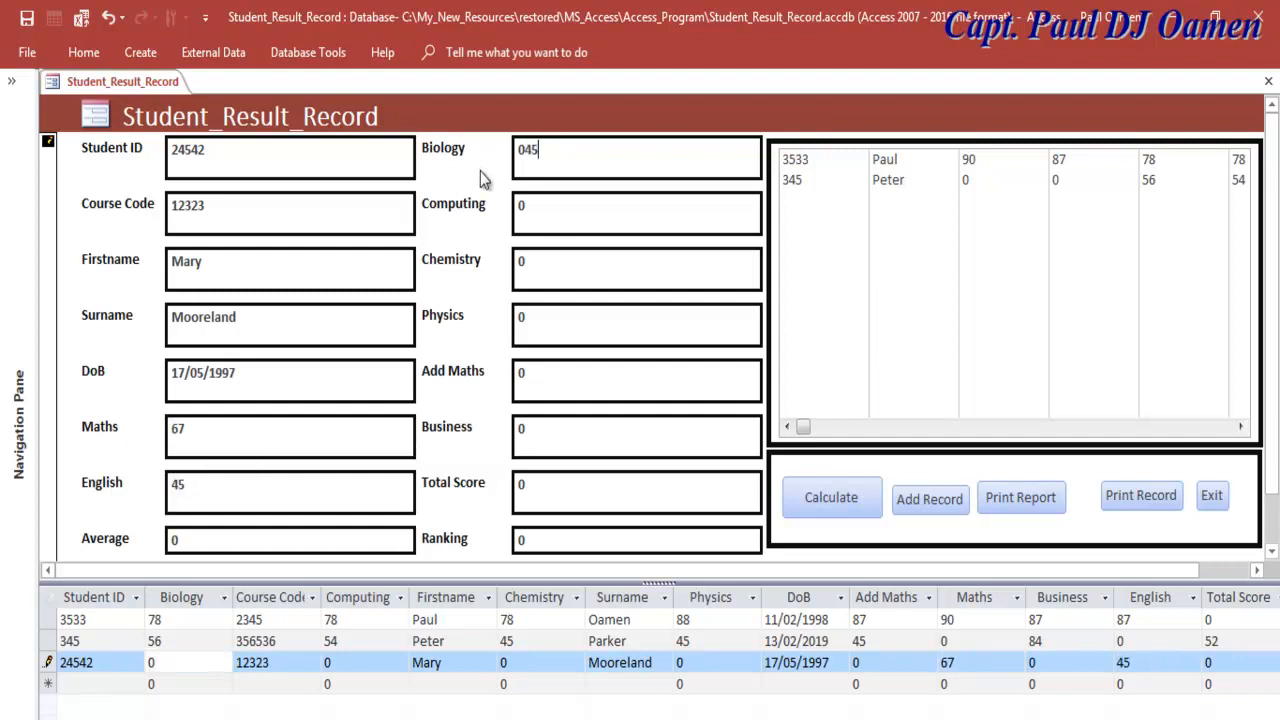
left_click(546, 206)
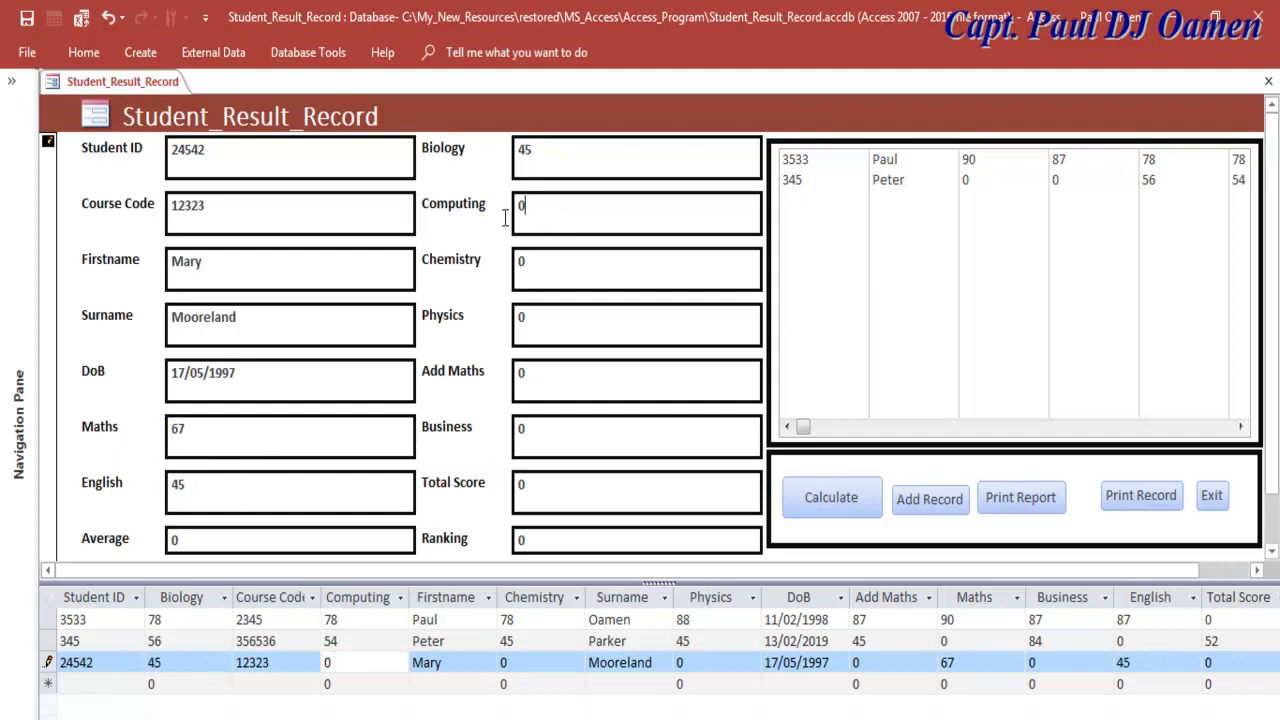
left_click_drag(530, 205, 500, 212)
type("67")
left_click_drag(549, 271, 514, 272)
type("67")
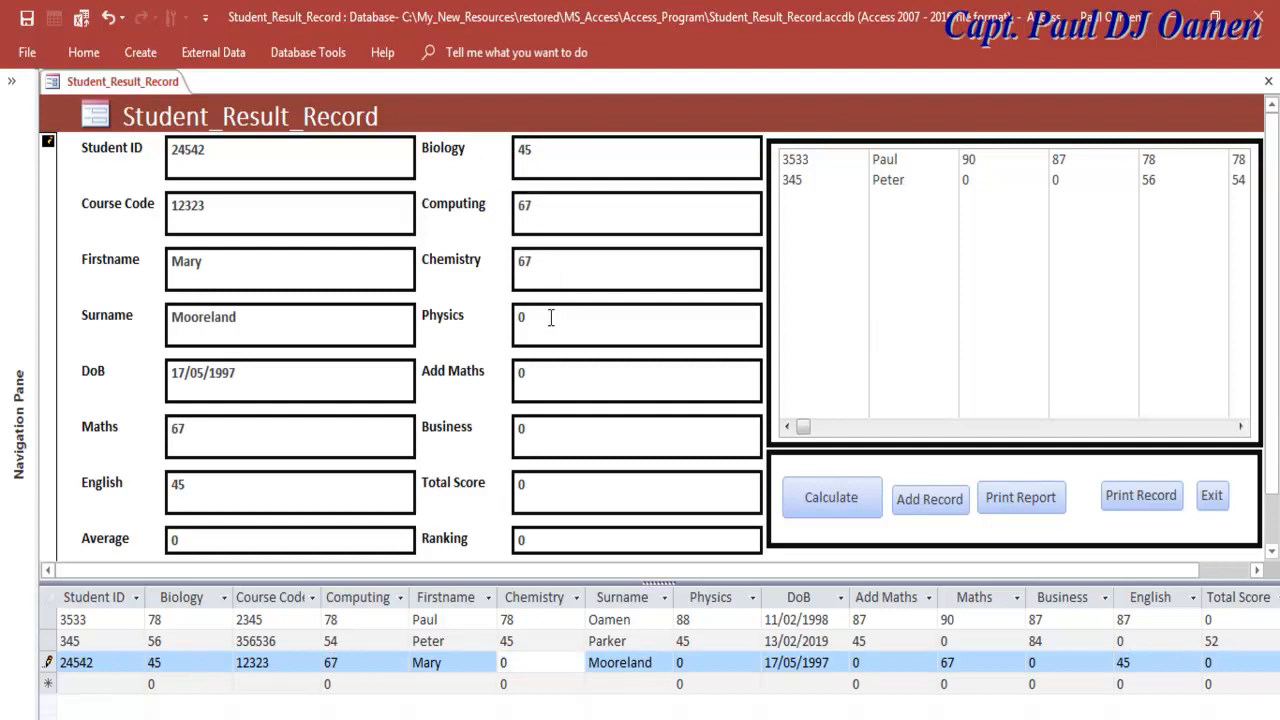
- Enter the new student's marks as 67 for Physics, 55 for Add Maths and 44 for Business
left_click_drag(553, 318, 491, 320)
type("67")
left_click_drag(543, 369, 500, 375)
type("55")
left_click_drag(543, 425, 505, 440)
type("44")
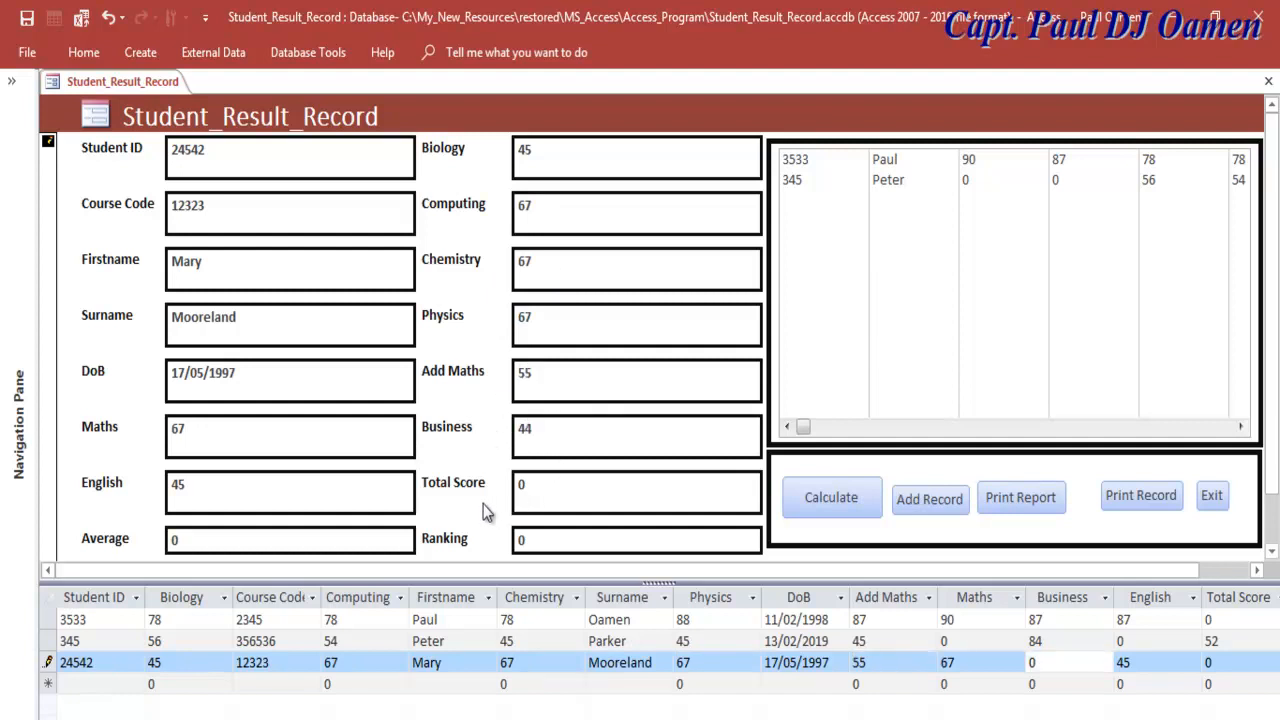
key("Tab")
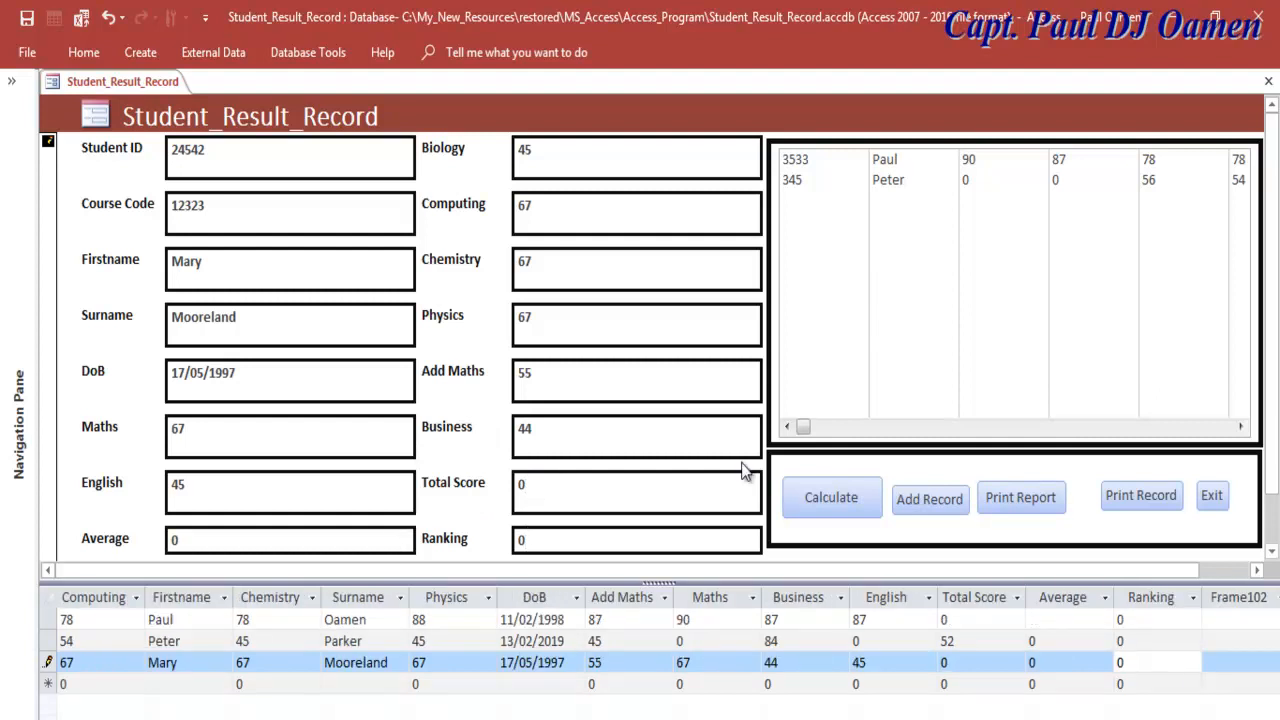